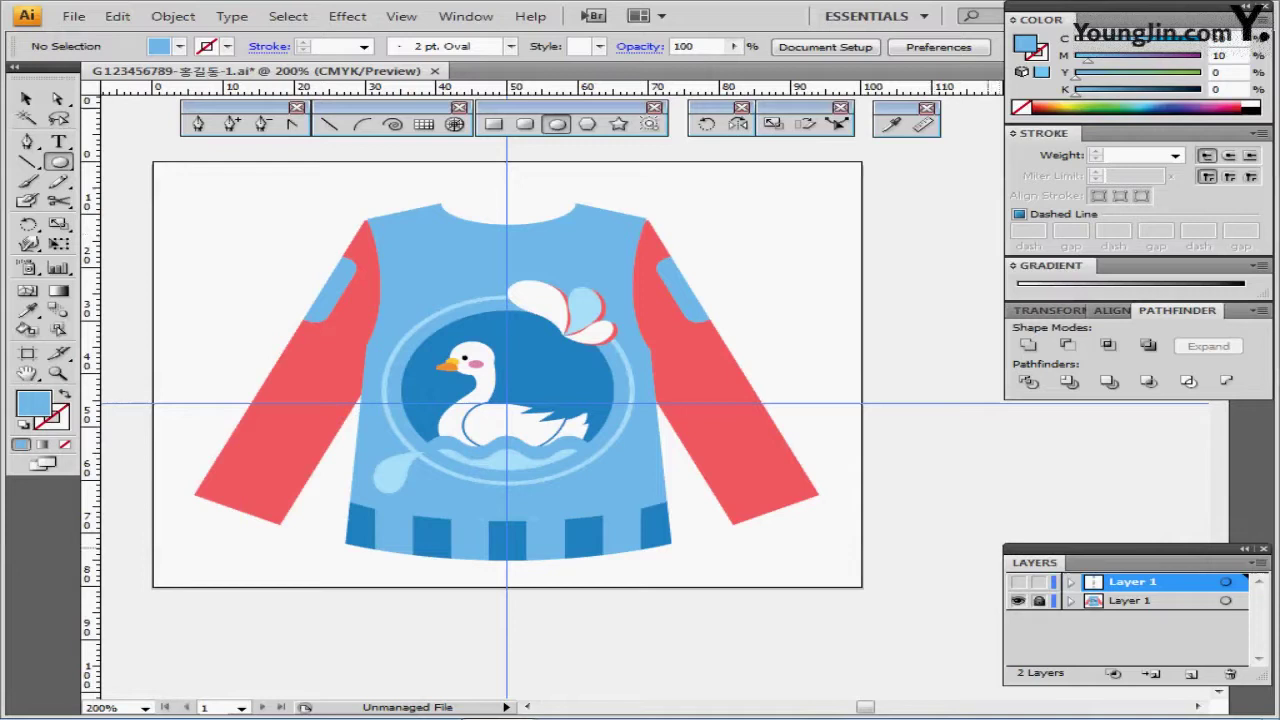
Step: Show the empty drawing layer instead of the finished shirt layer and draw a 40 × 64 mm rectangle centred on the vertical guide
left_click(1018, 582)
left_click(1018, 601)
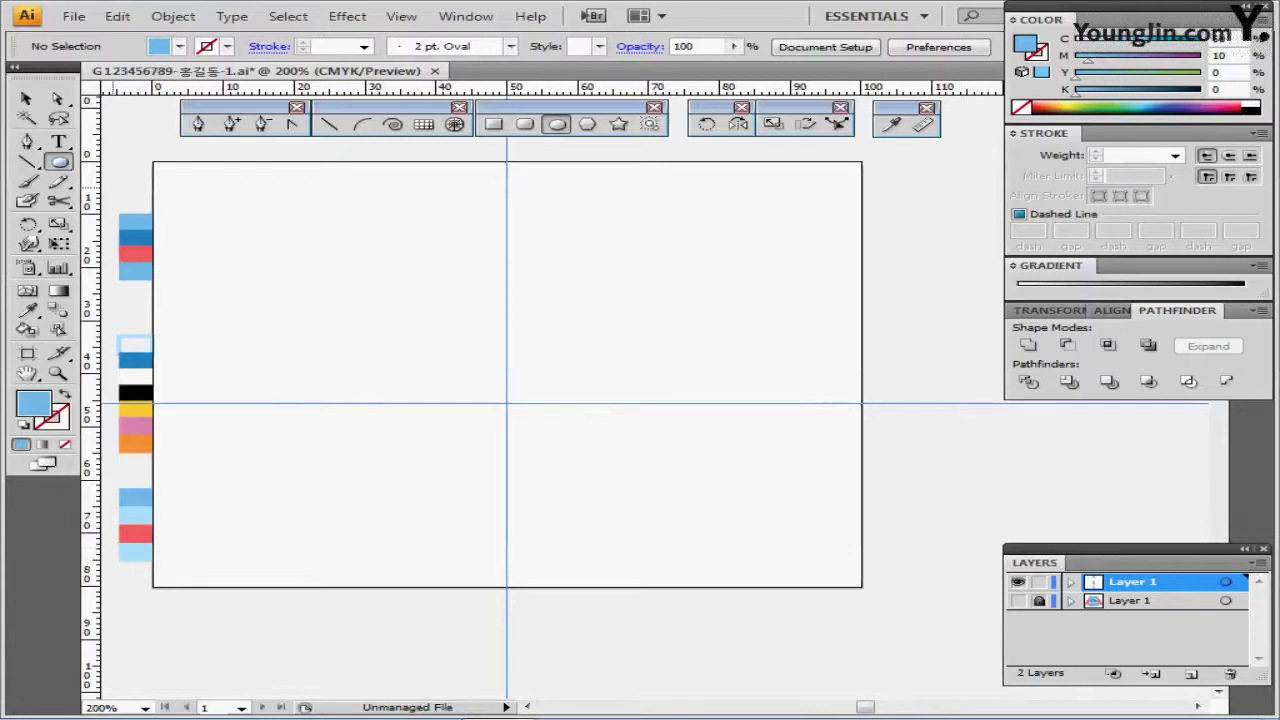
left_click(494, 125)
left_click(352, 230)
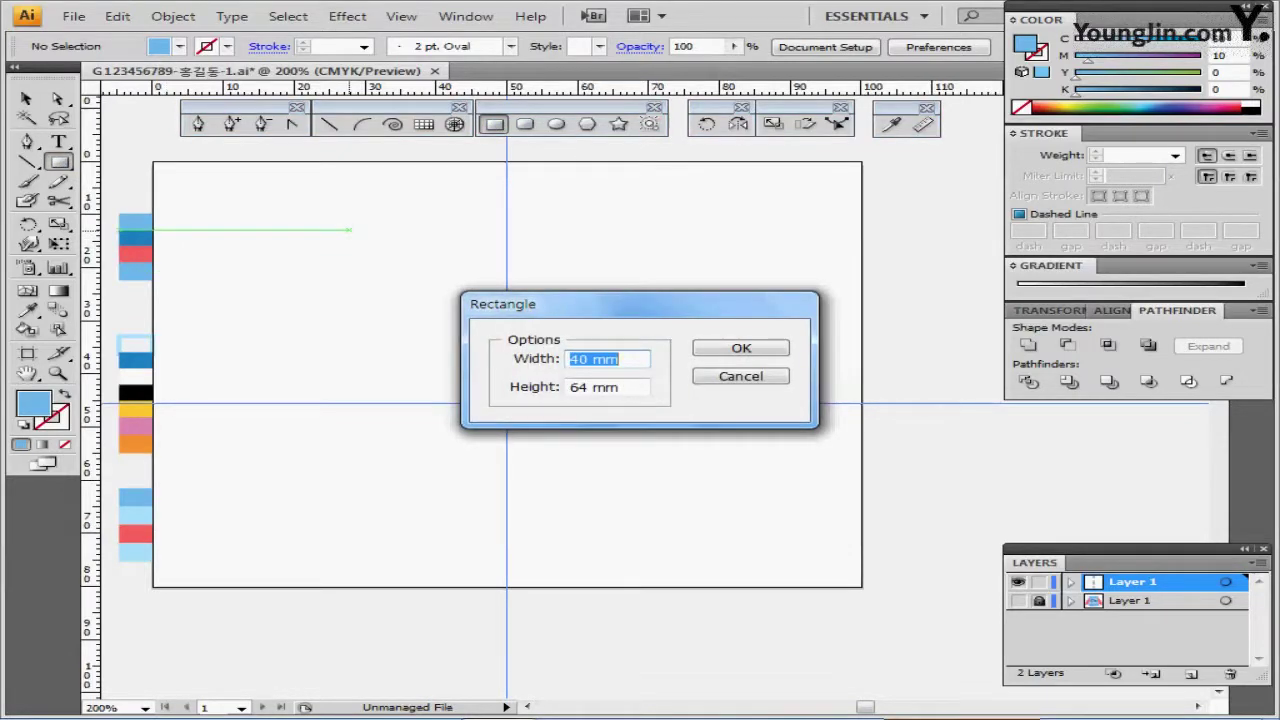
key("Return")
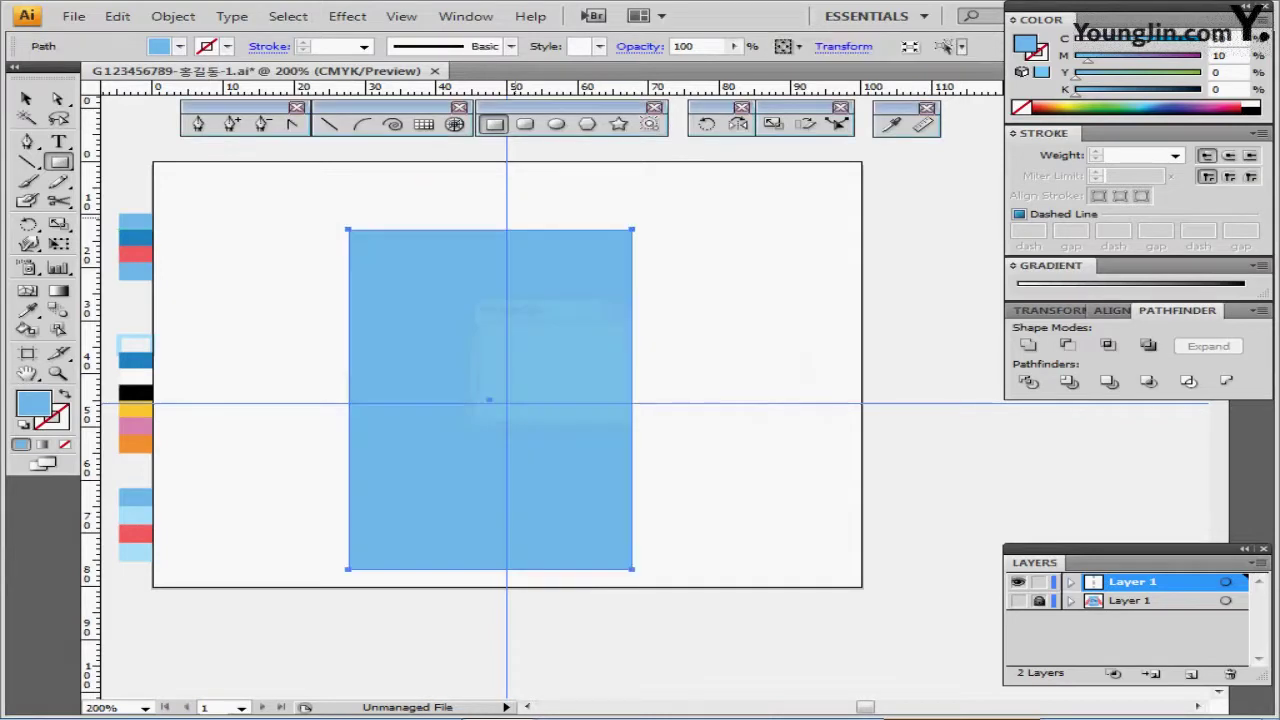
left_click_drag(554, 301, 579, 277)
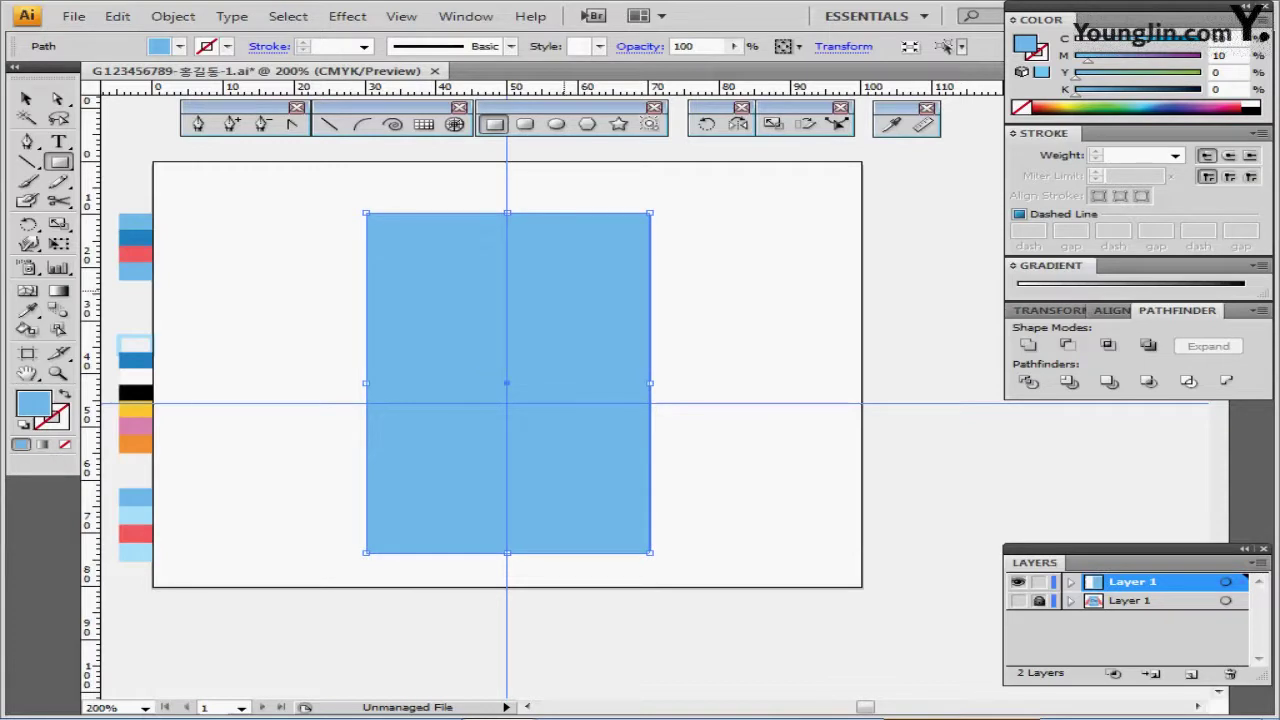
Step: Draw a 19 × 6 mm ellipse centred where the rectangle's upper edge meets the vertical guide
left_click(557, 124)
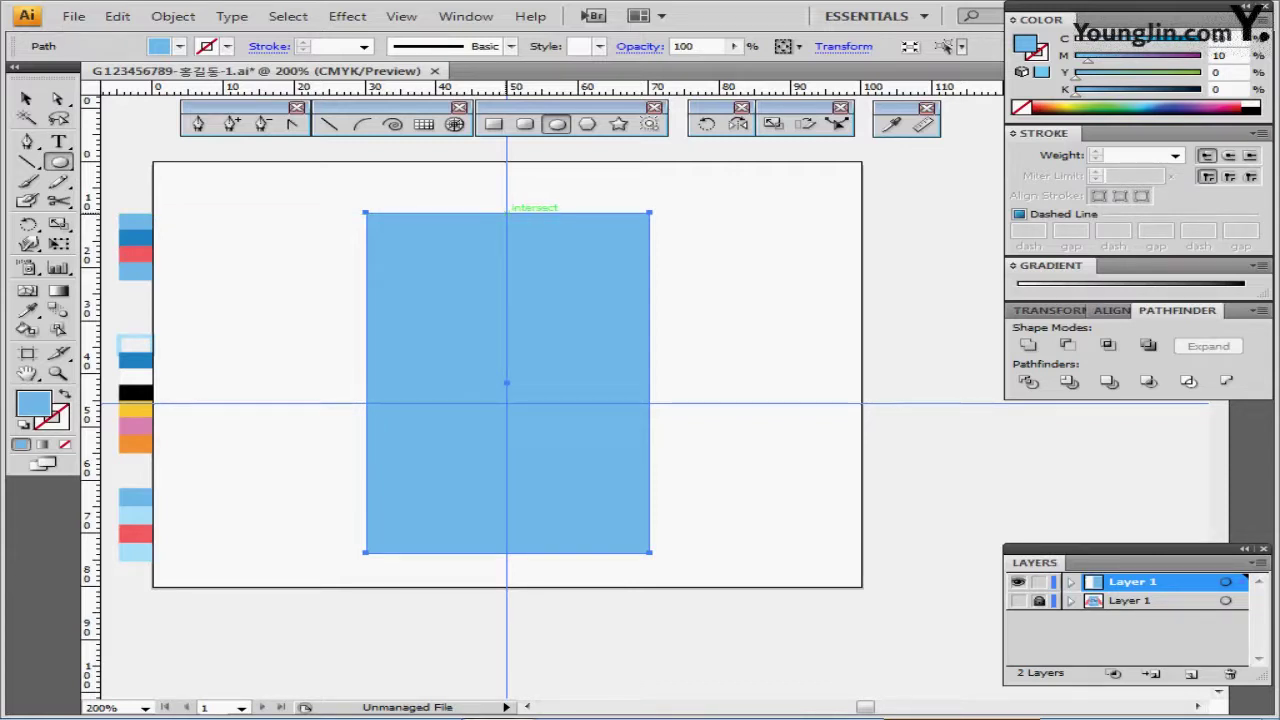
left_click(507, 212)
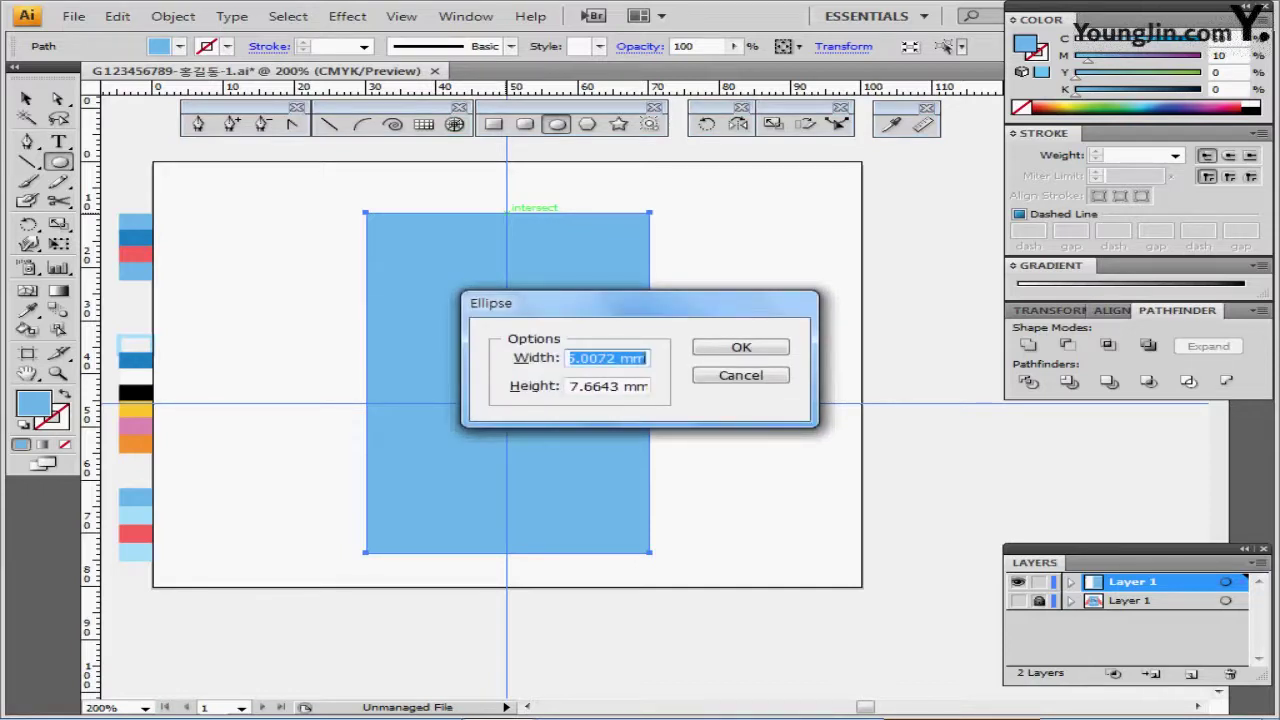
type("19")
key("Tab")
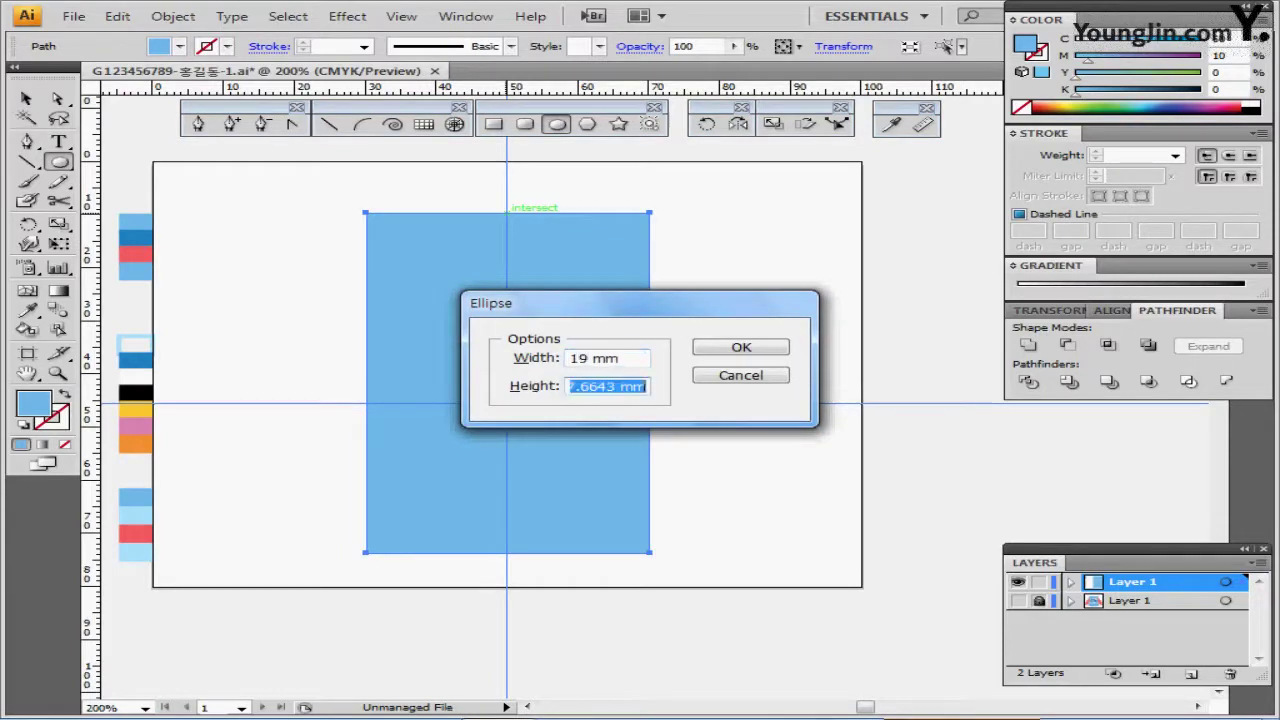
type("6")
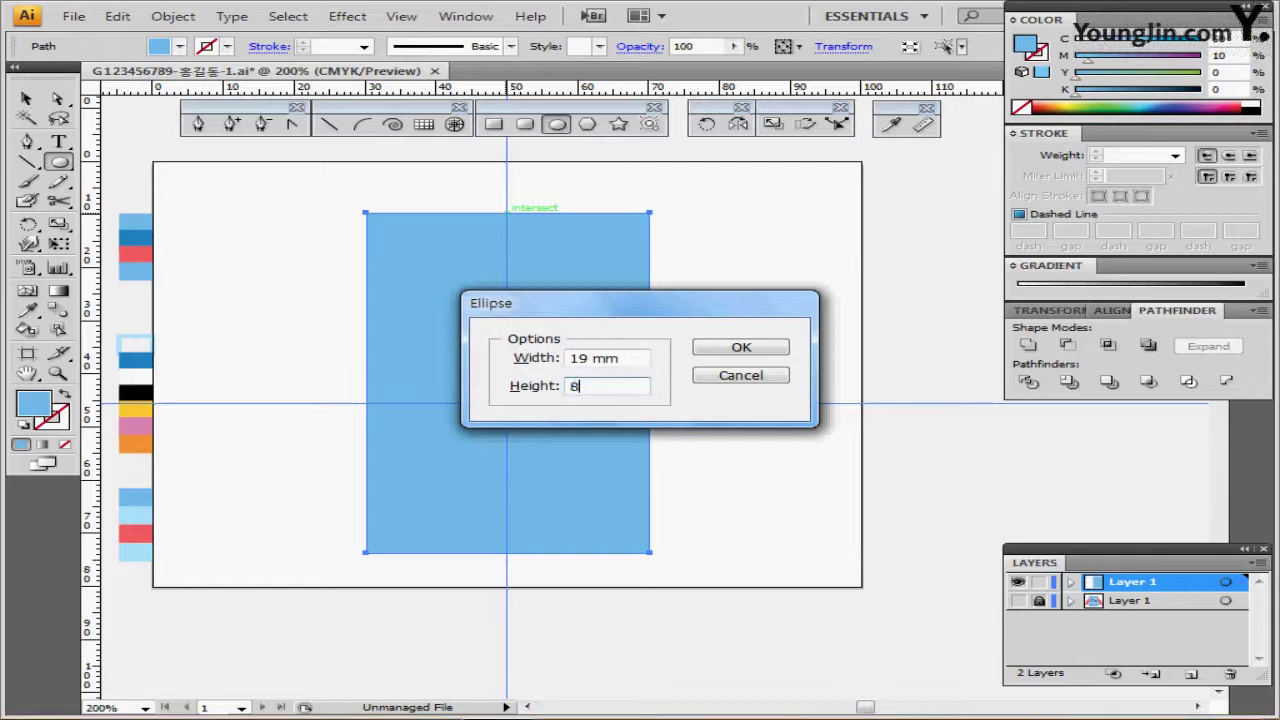
key("Return")
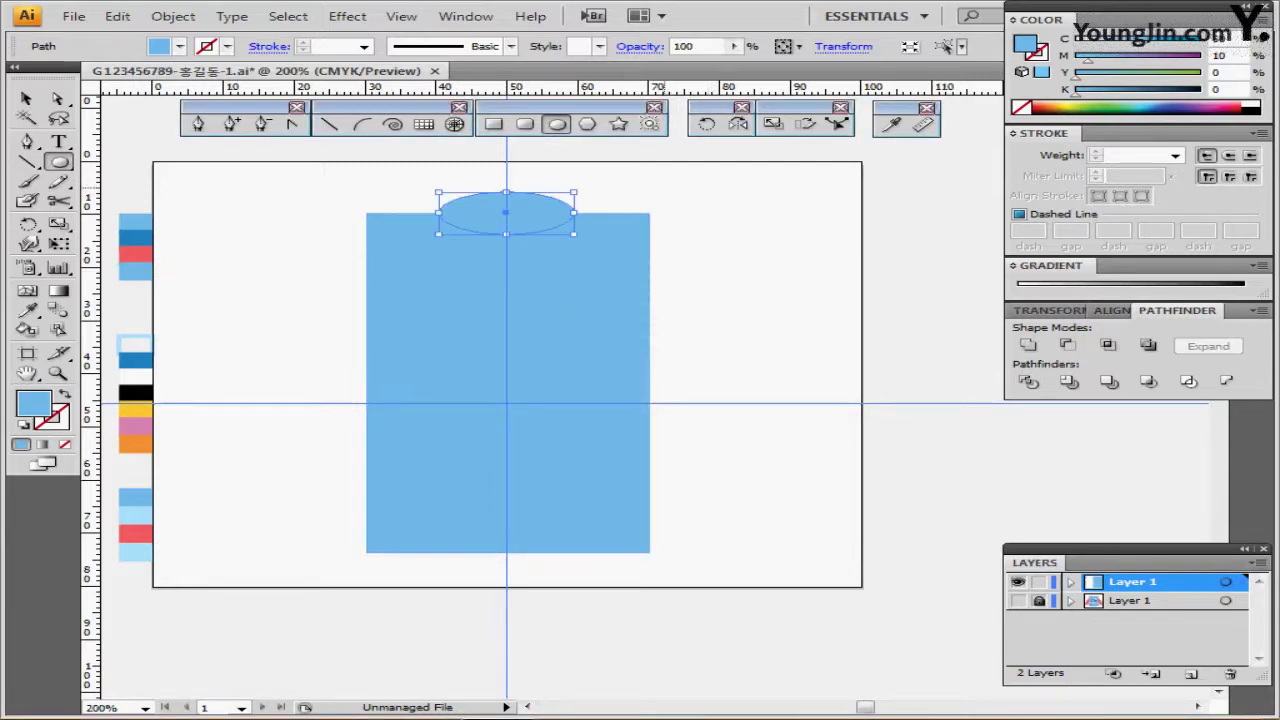
Step: Subtract the ellipse from the rectangle with Minus Front to cut the neckline
left_click_drag(664, 187, 625, 218)
left_click(530, 203, "ctrl+shift")
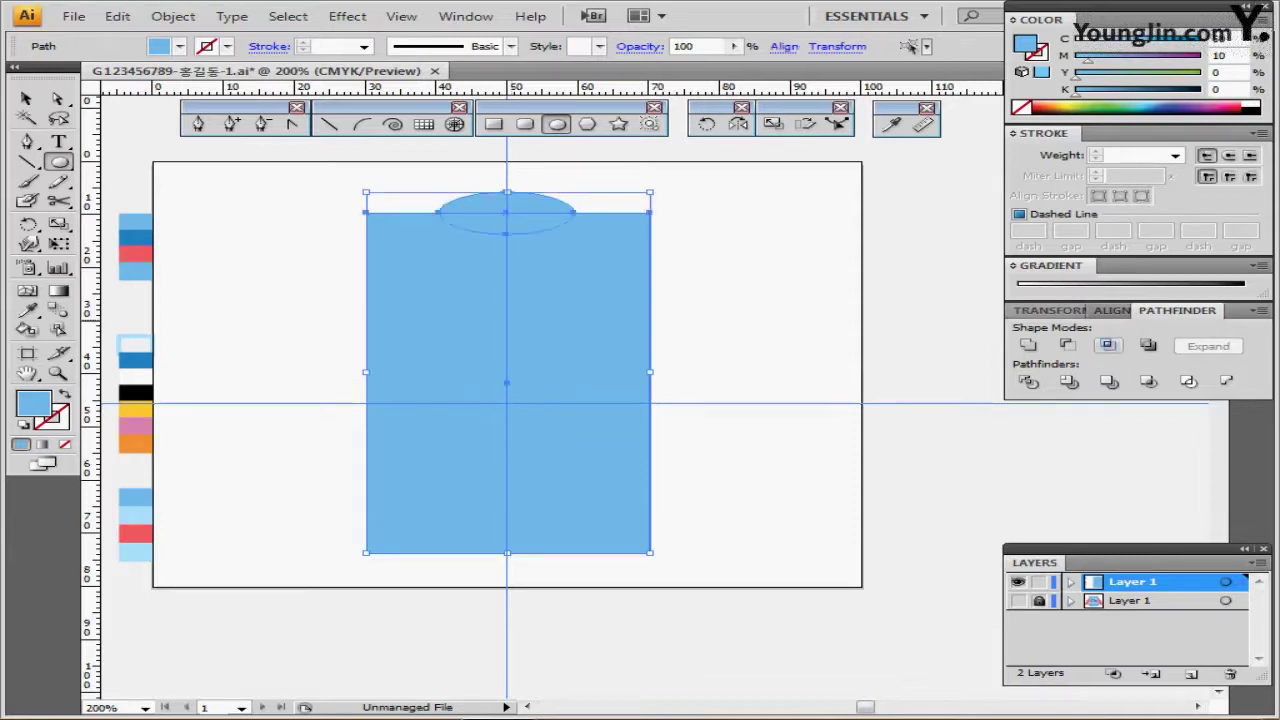
left_click(1066, 345)
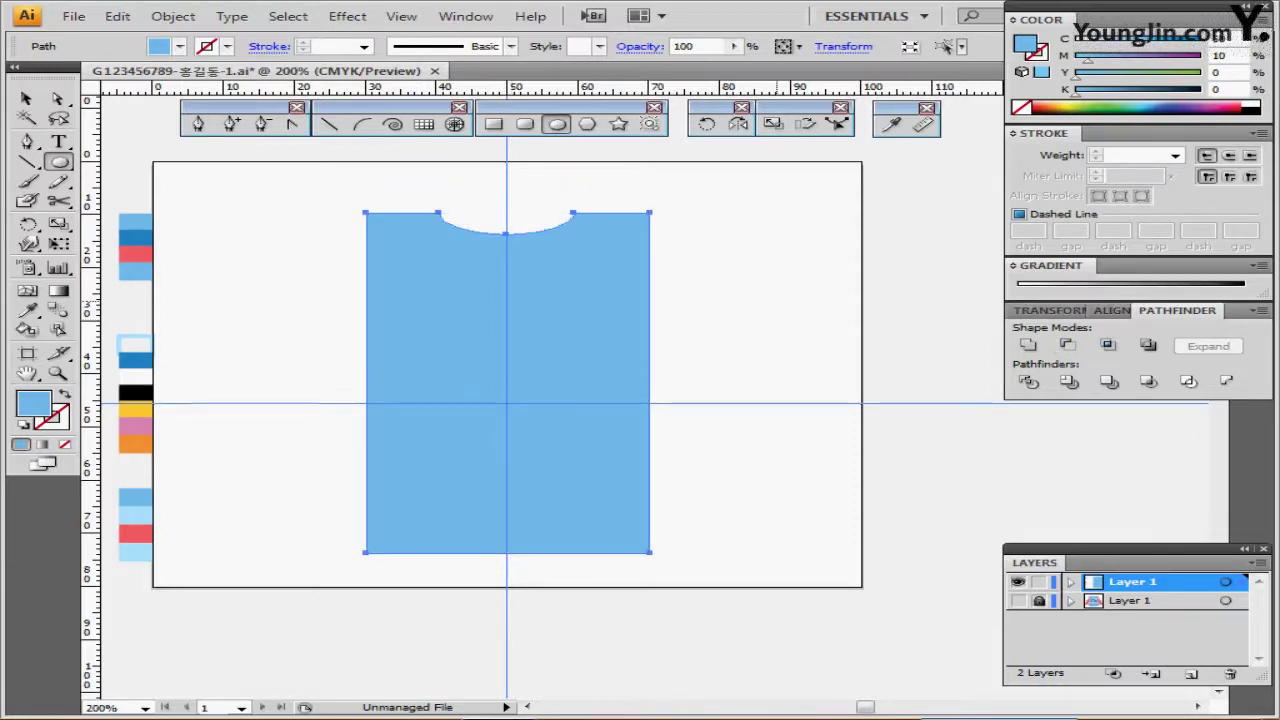
left_click(811, 285, "ctrl")
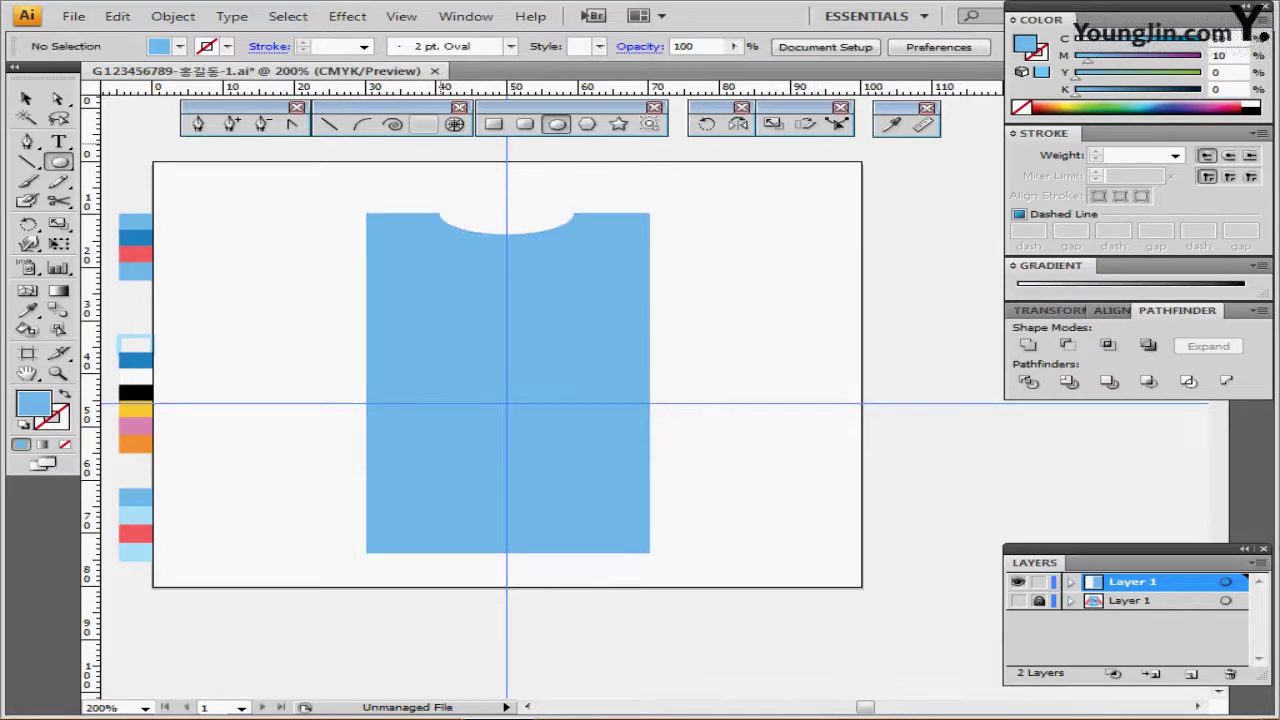
Step: Lower both outer upper corner points of the shirt body together by small nudges to slope the shoulders
key("a")
left_click_drag(315, 187, 369, 217)
left_click_drag(622, 195, 689, 239)
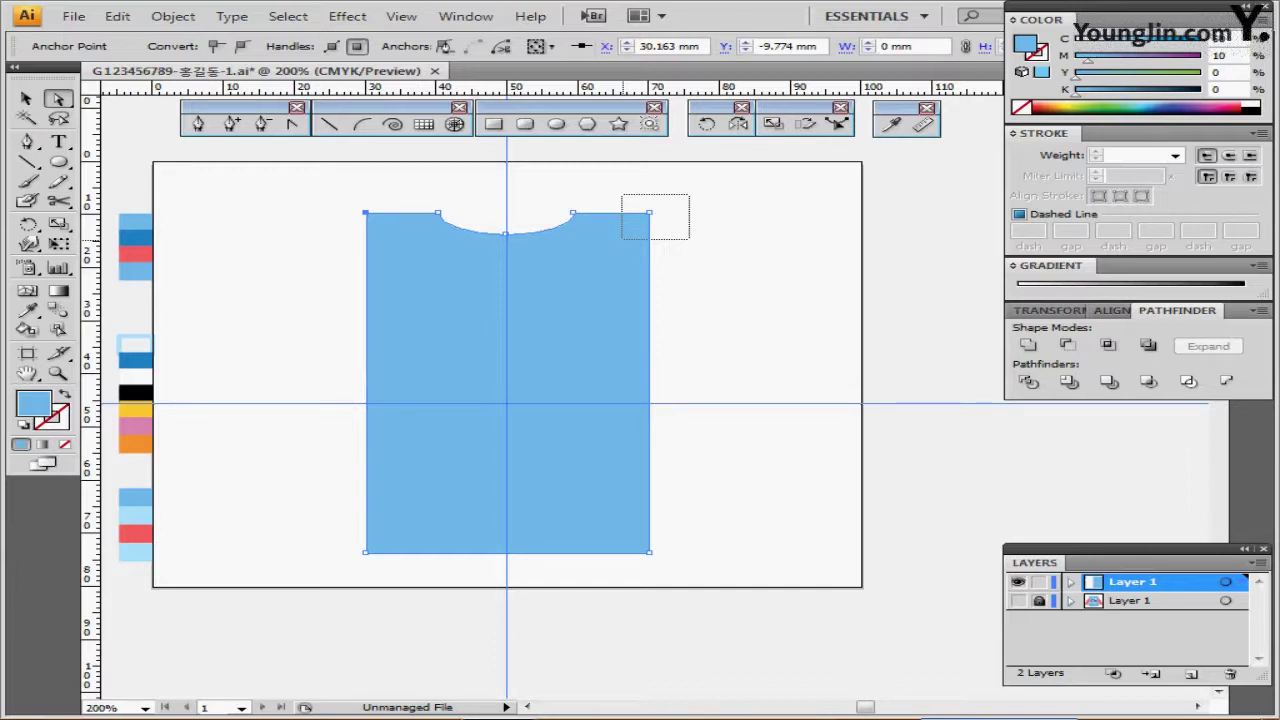
left_click_drag(689, 239, 651, 216)
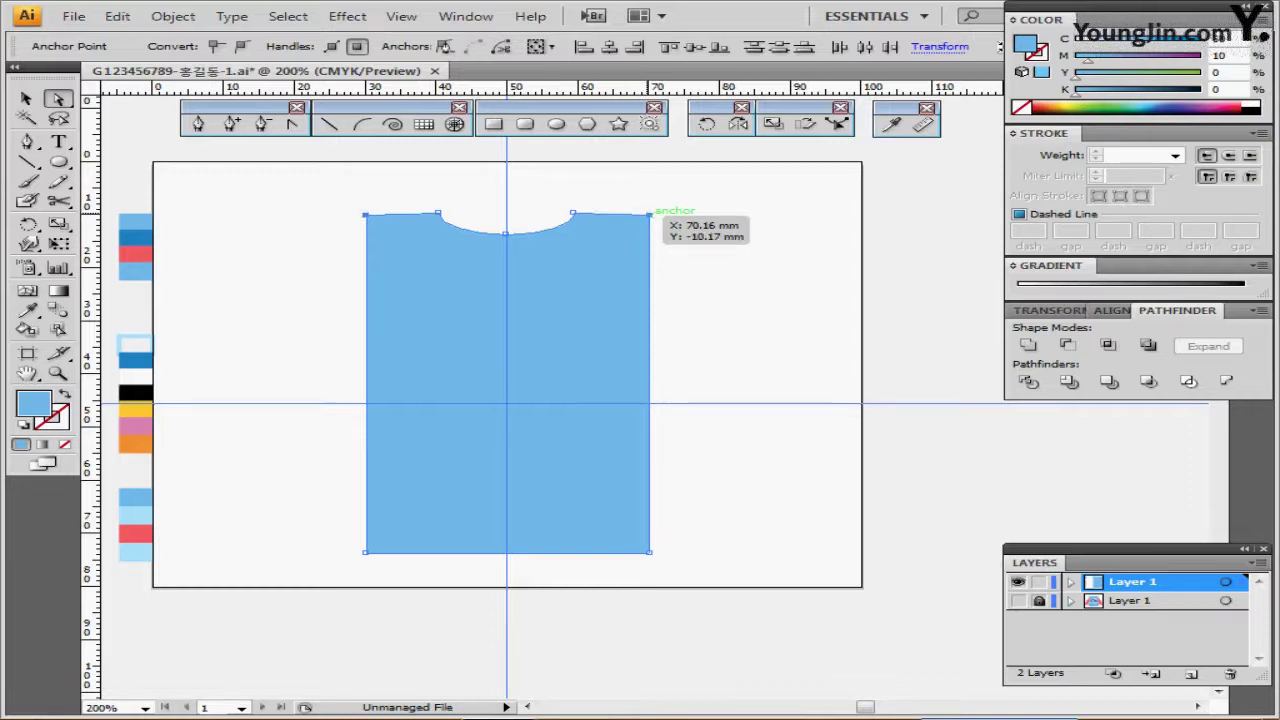
key("Down")
key("Down")
key("Down")
key("Down")
key("Down")
key("Down")
key("Down")
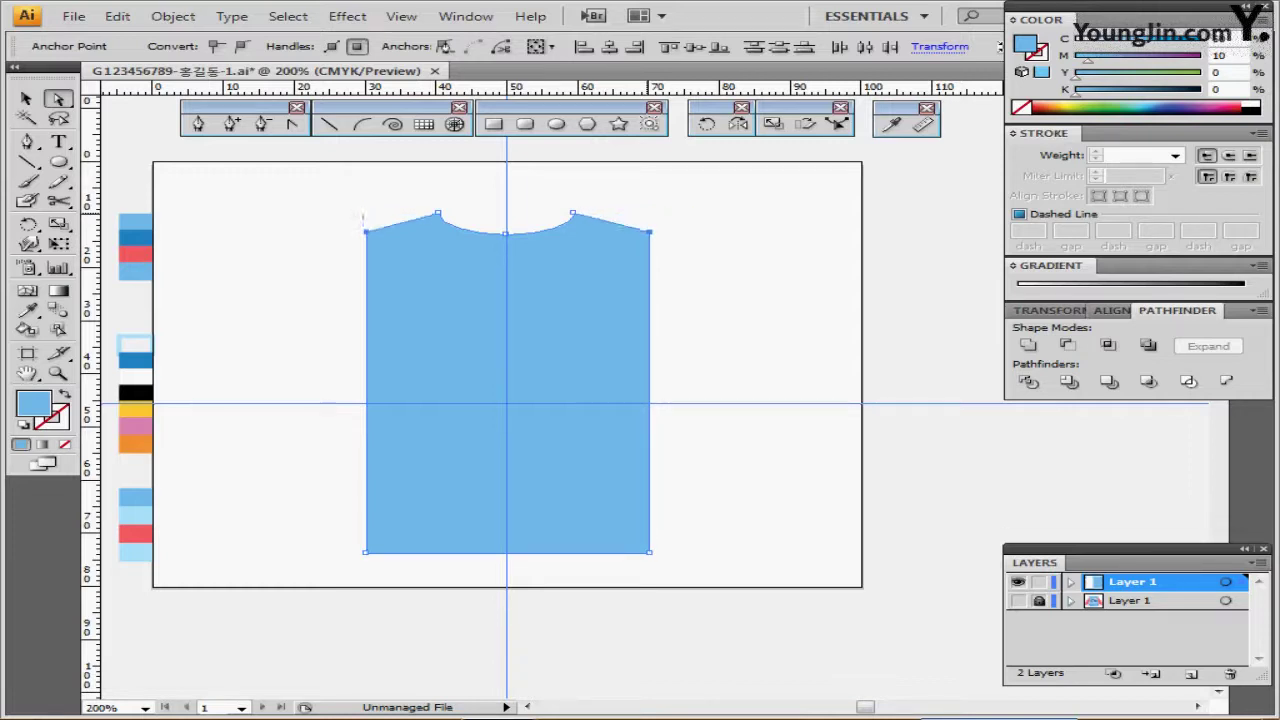
key("Up")
key("Up")
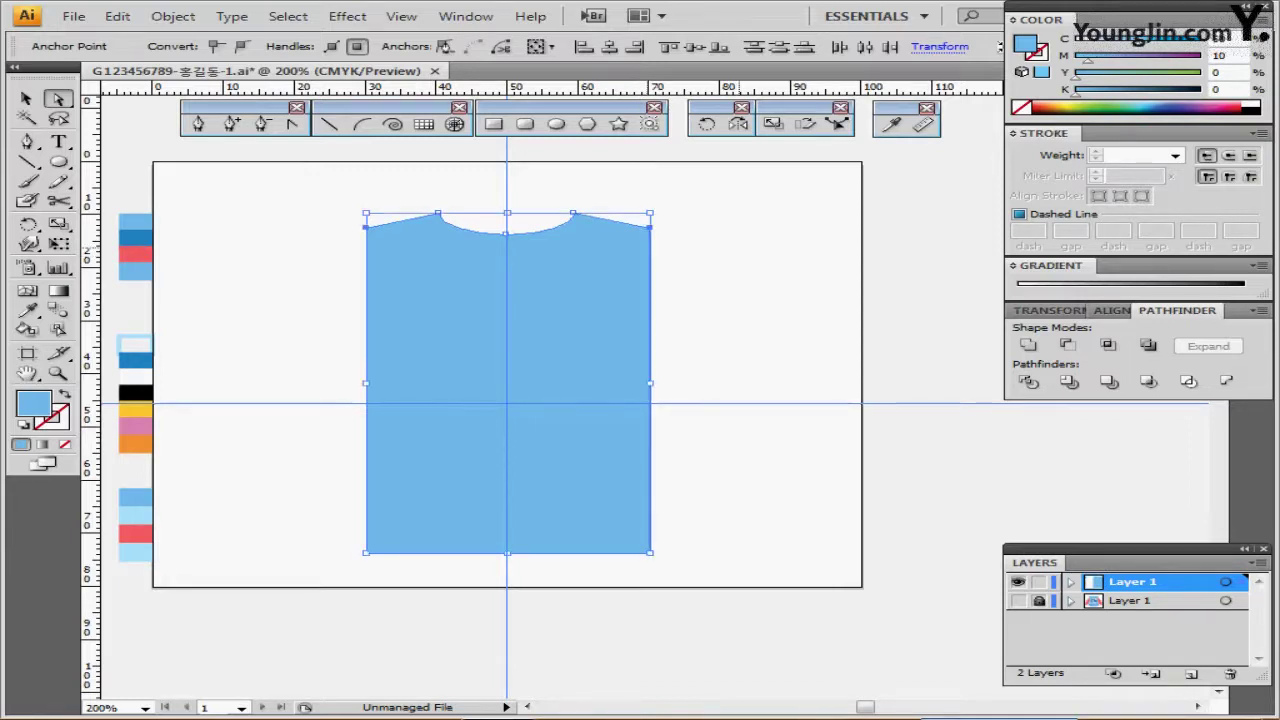
key("ctrl+shift+a")
Step: Draw a tall ellipse overlapping the shirt's left shoulder edge and give it the default white fill and black stroke
left_click(556, 124)
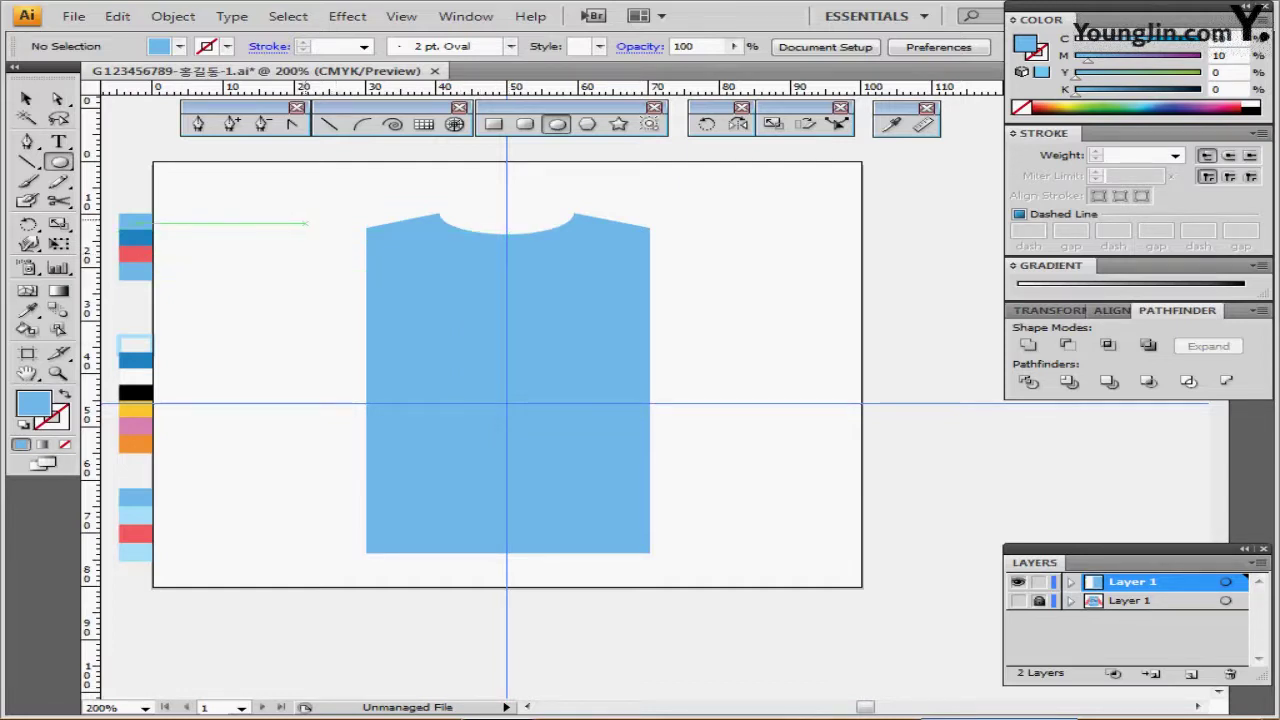
left_click_drag(314, 217, 386, 361)
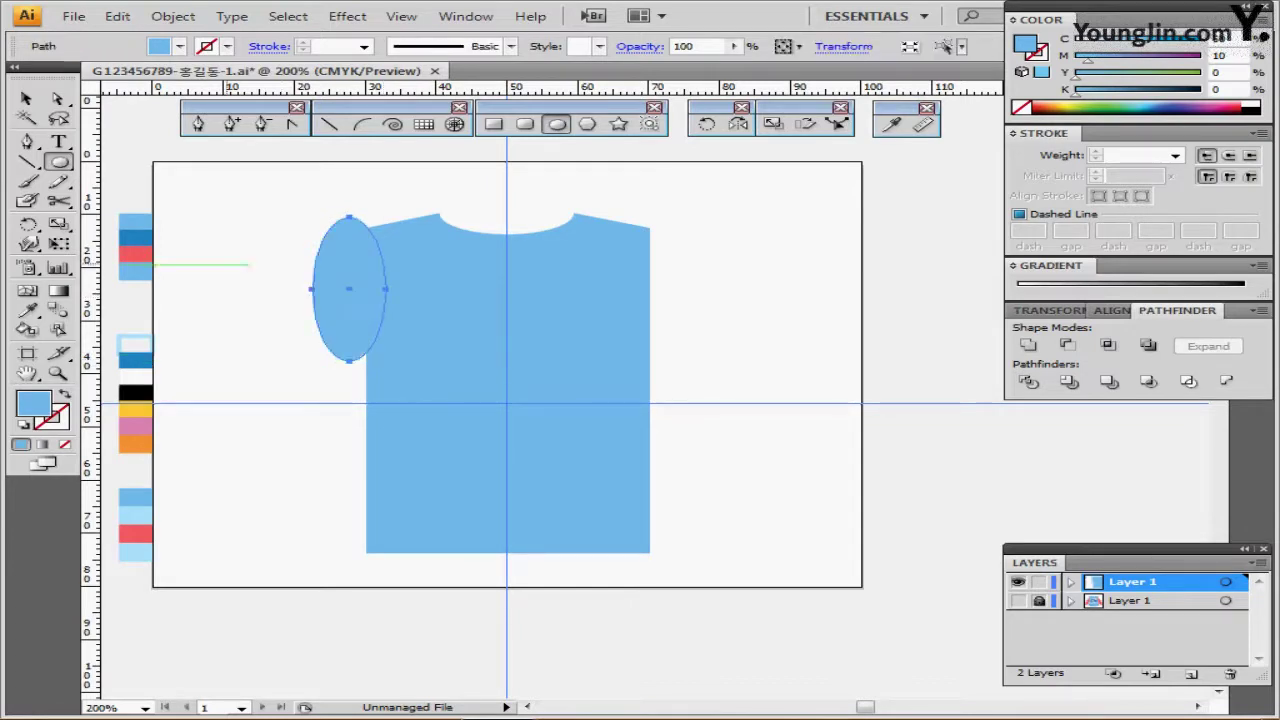
left_click(23, 425)
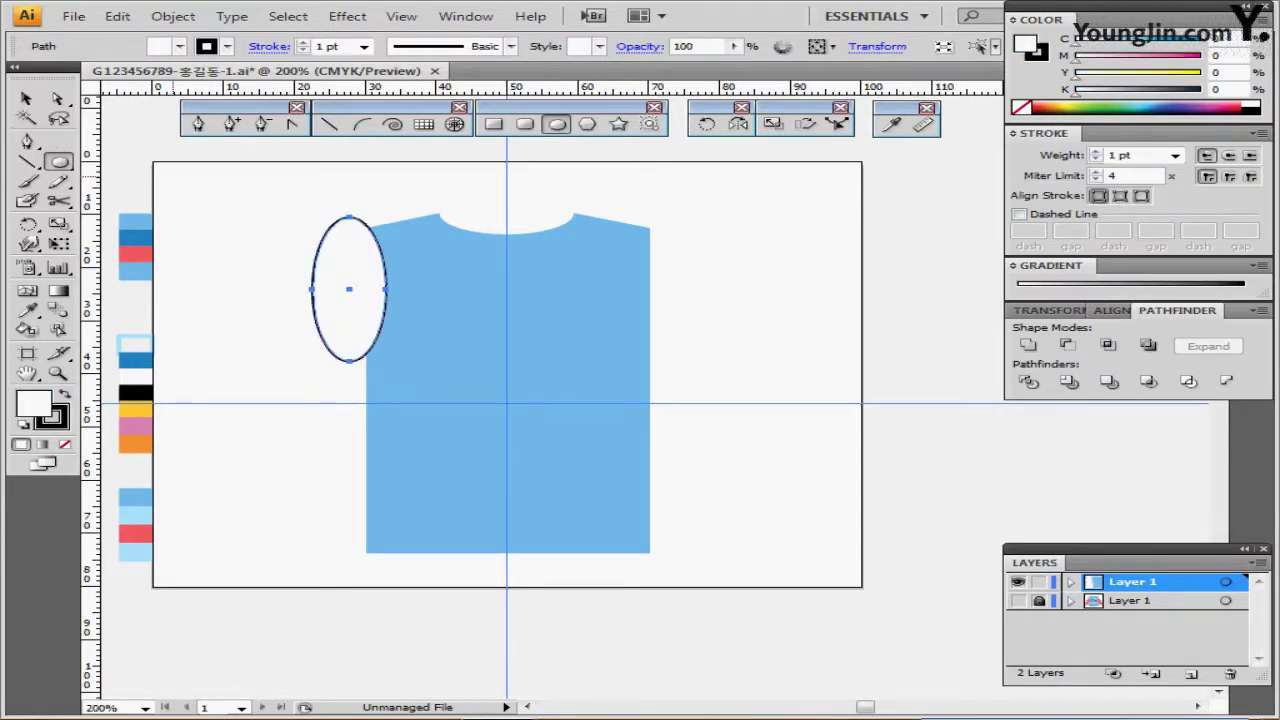
Step: Tilt the armhole ellipse slightly counterclockwise and stretch it a little downward
left_click(27, 99)
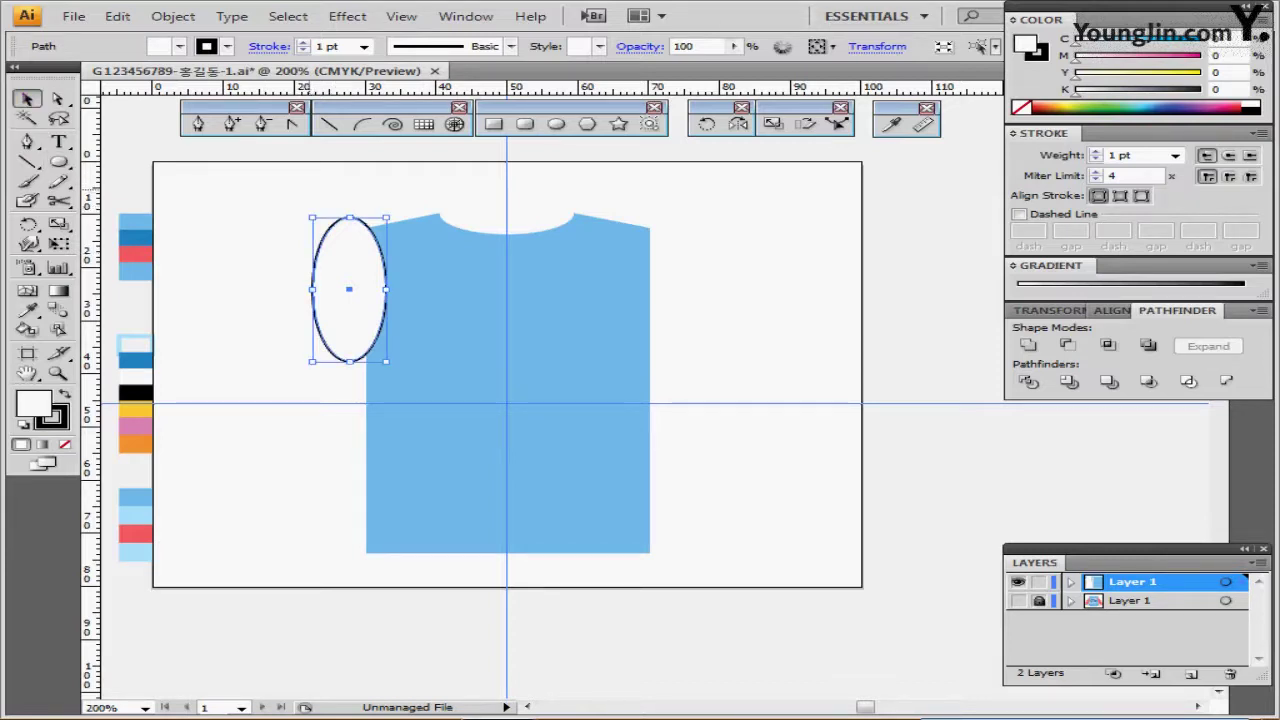
left_click_drag(309, 211, 302, 214)
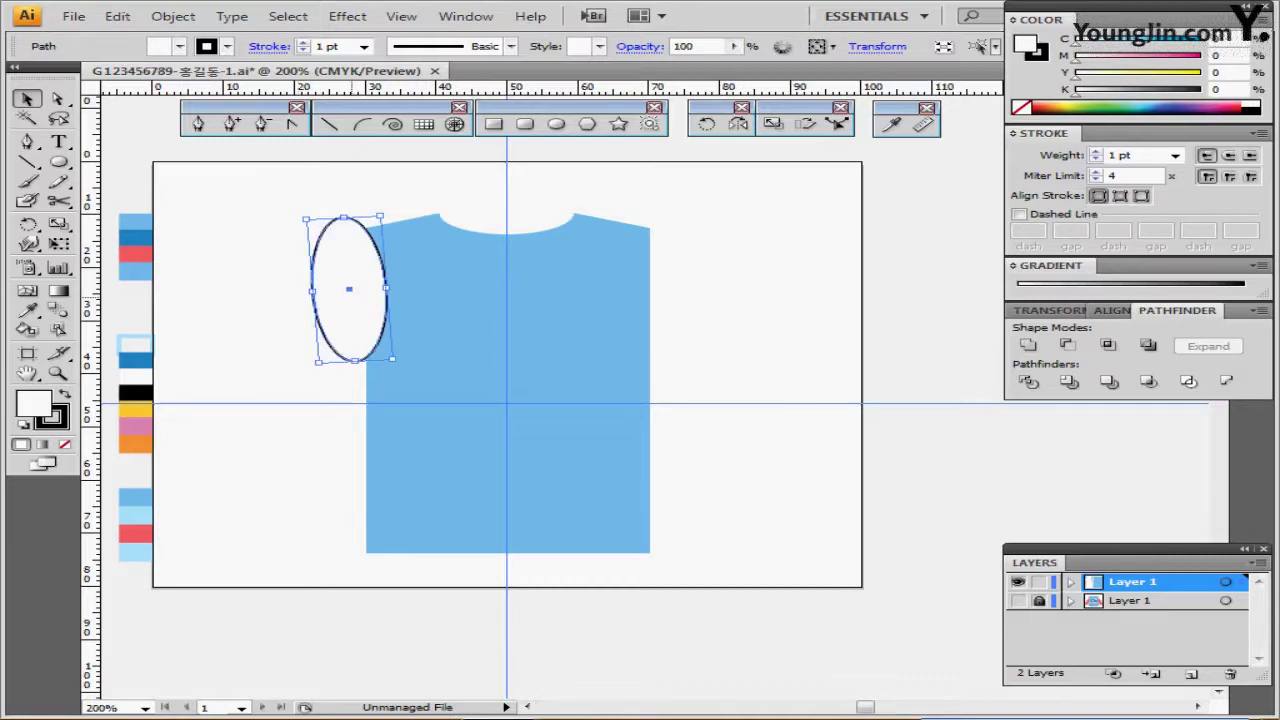
left_click_drag(355, 311, 355, 311)
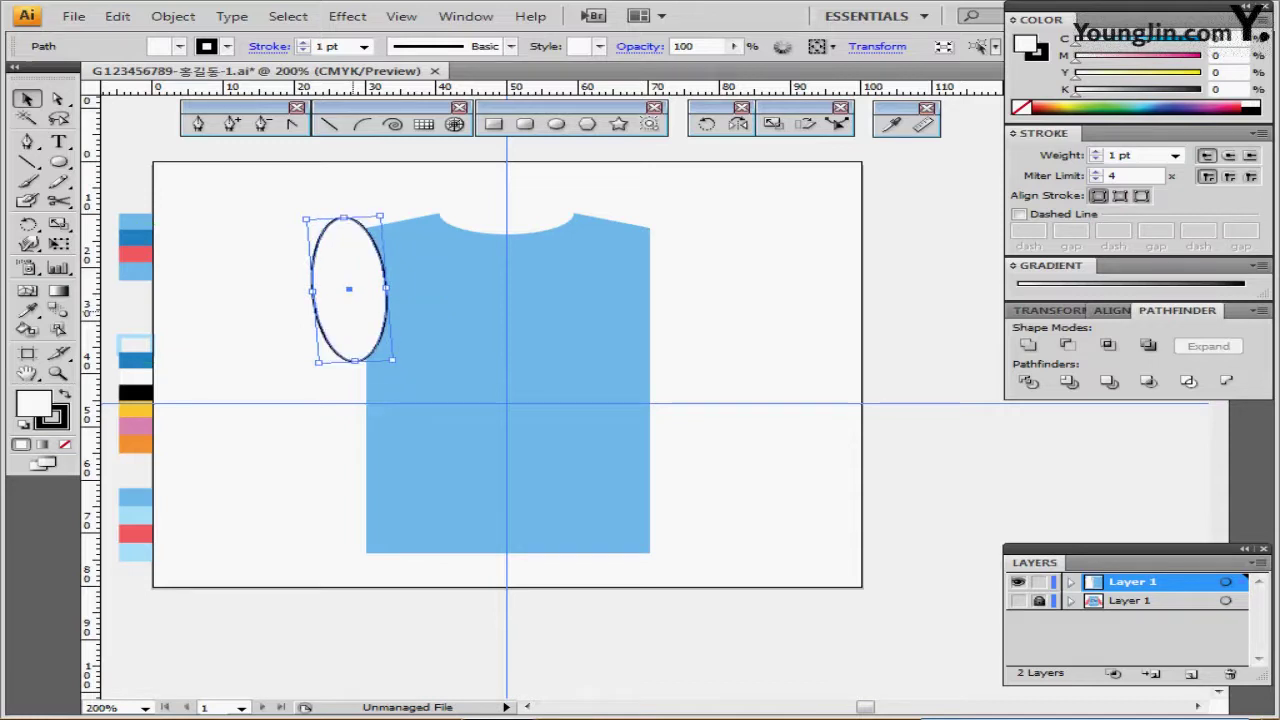
left_click_drag(355, 360, 355, 370)
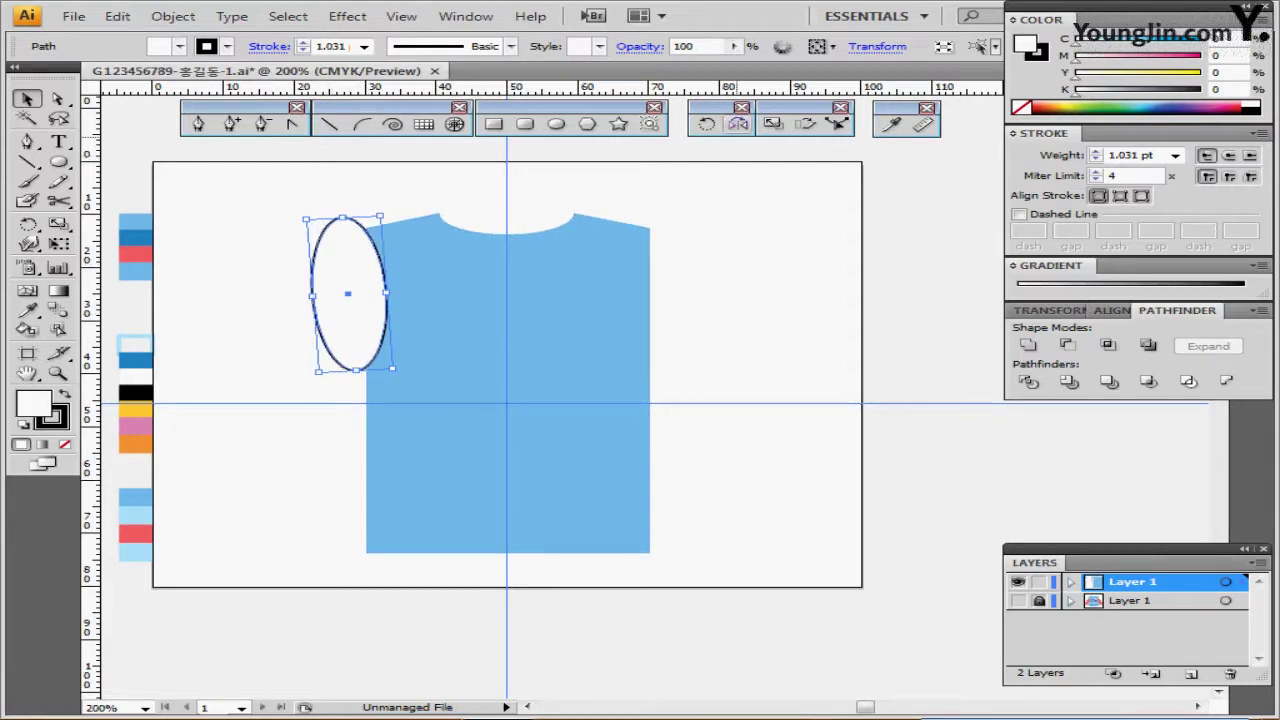
Step: Reflect a copy of the armhole ellipse across the vertical guide onto the shirt's right side
left_click(738, 123)
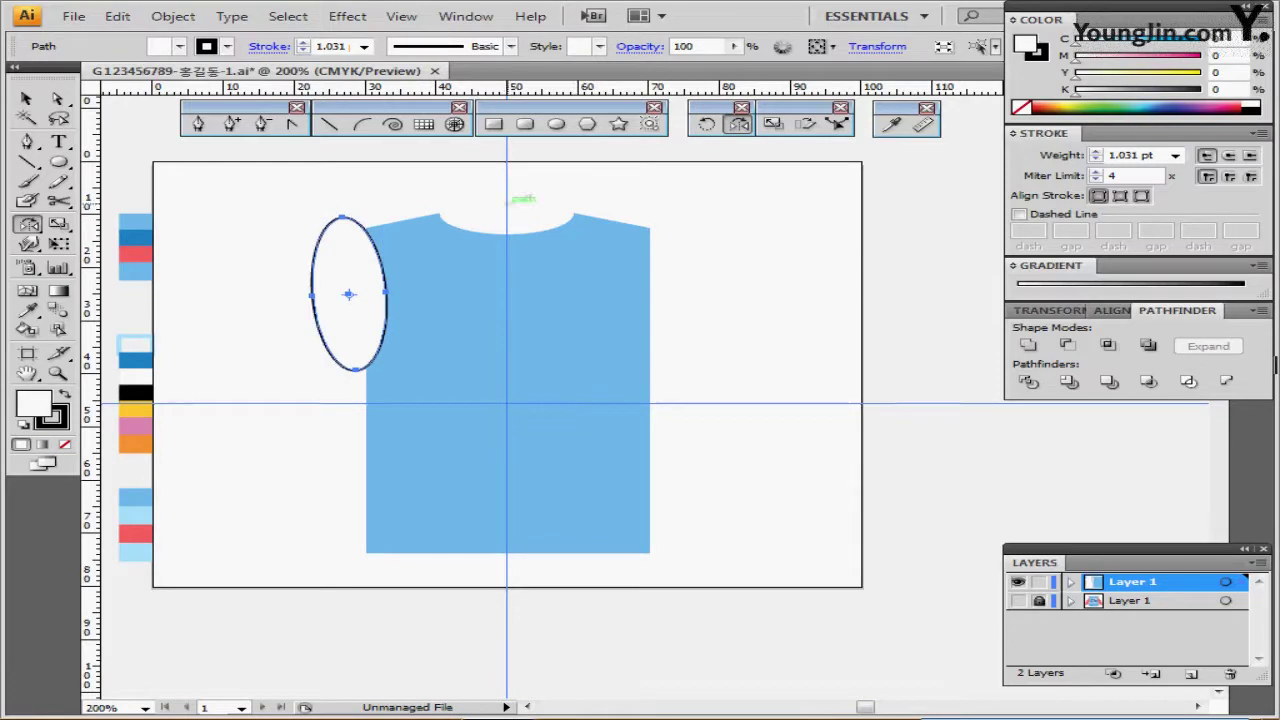
left_click(507, 202)
left_click_drag(507, 210, 624, 237)
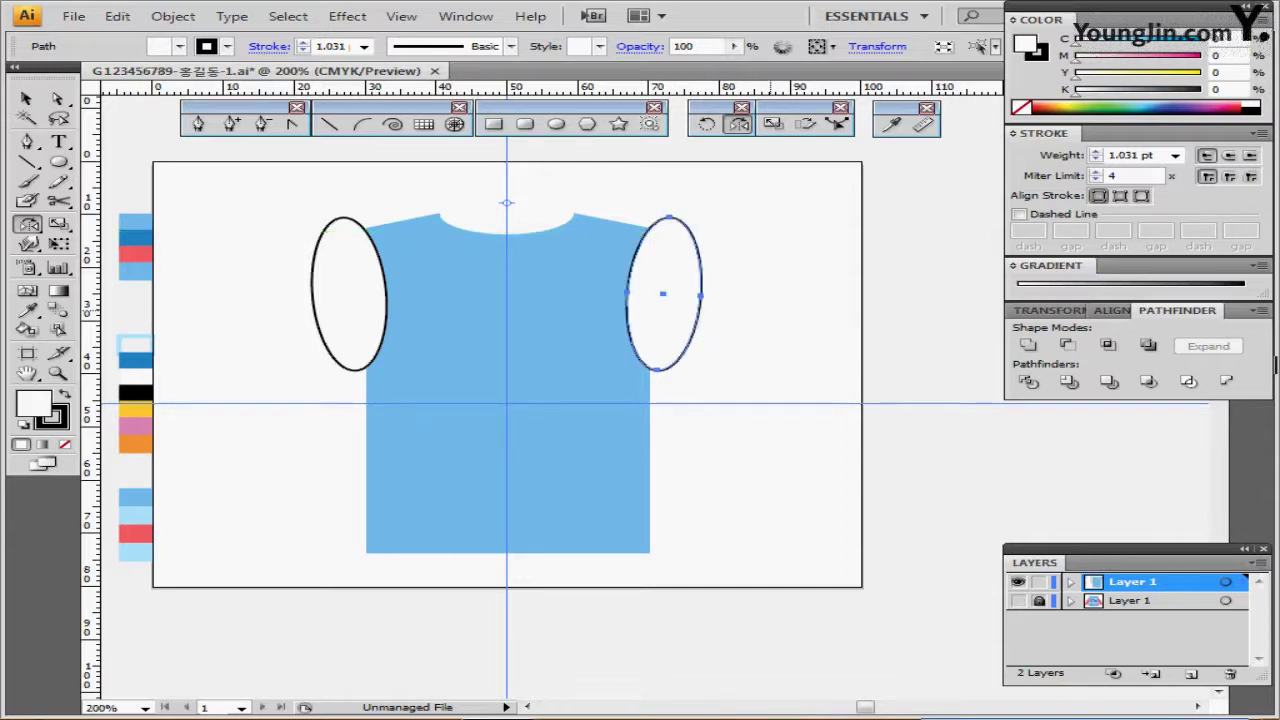
Step: Subtract both ellipses from the shirt body with Minus Front to cut the armholes
key("ctrl+a")
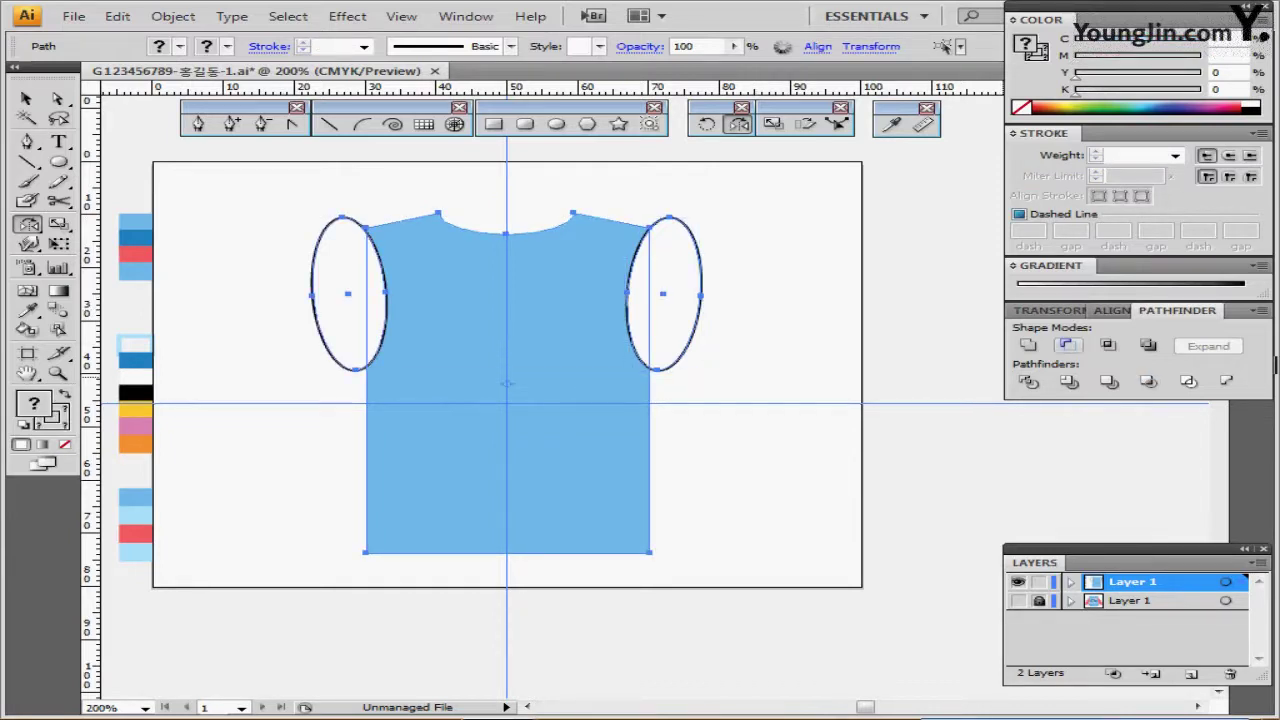
left_click(1066, 345)
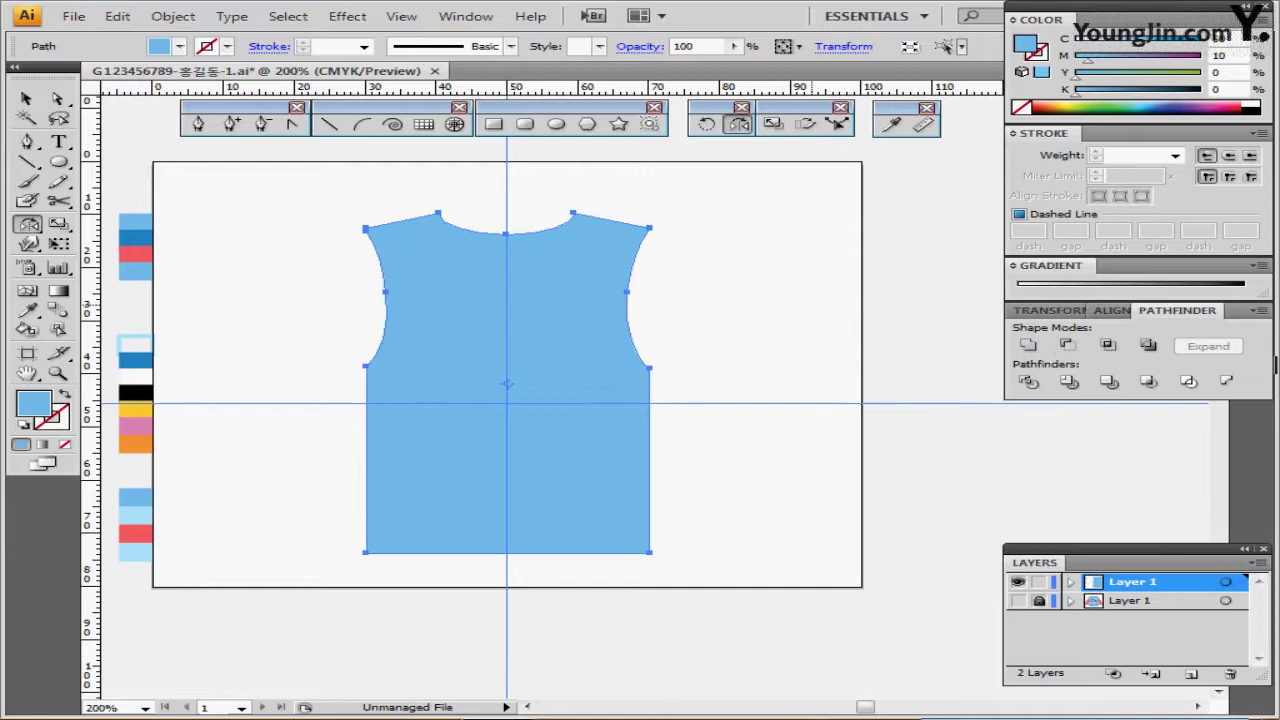
key("ctrl+shift+a")
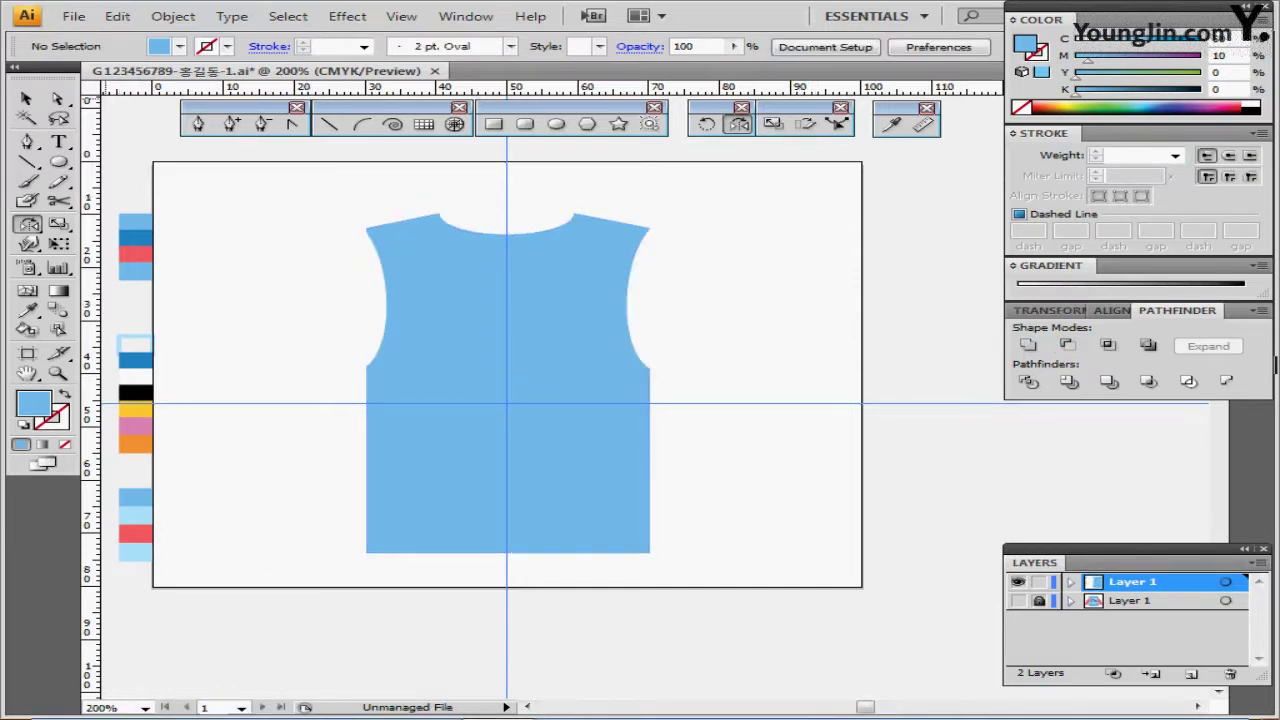
Step: Scale the shirt body's two bottom corner points uniformly to 115% to flare the hem
key("a")
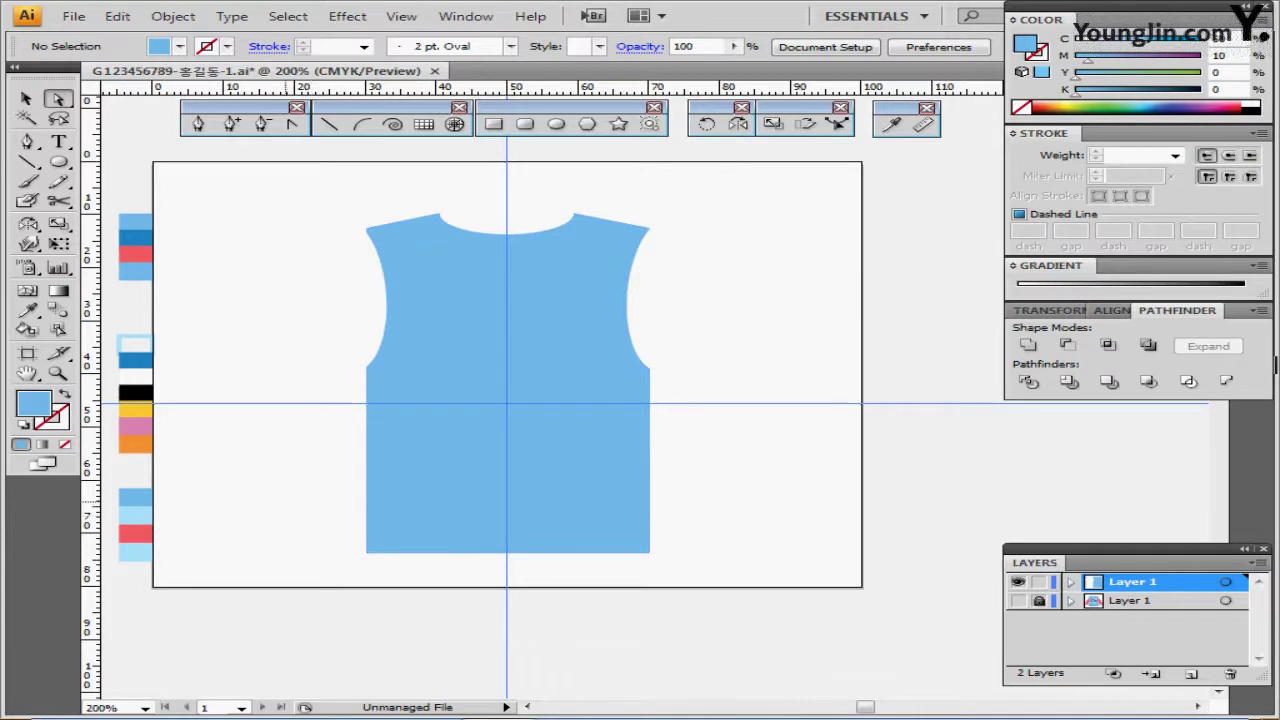
left_click_drag(277, 490, 734, 560)
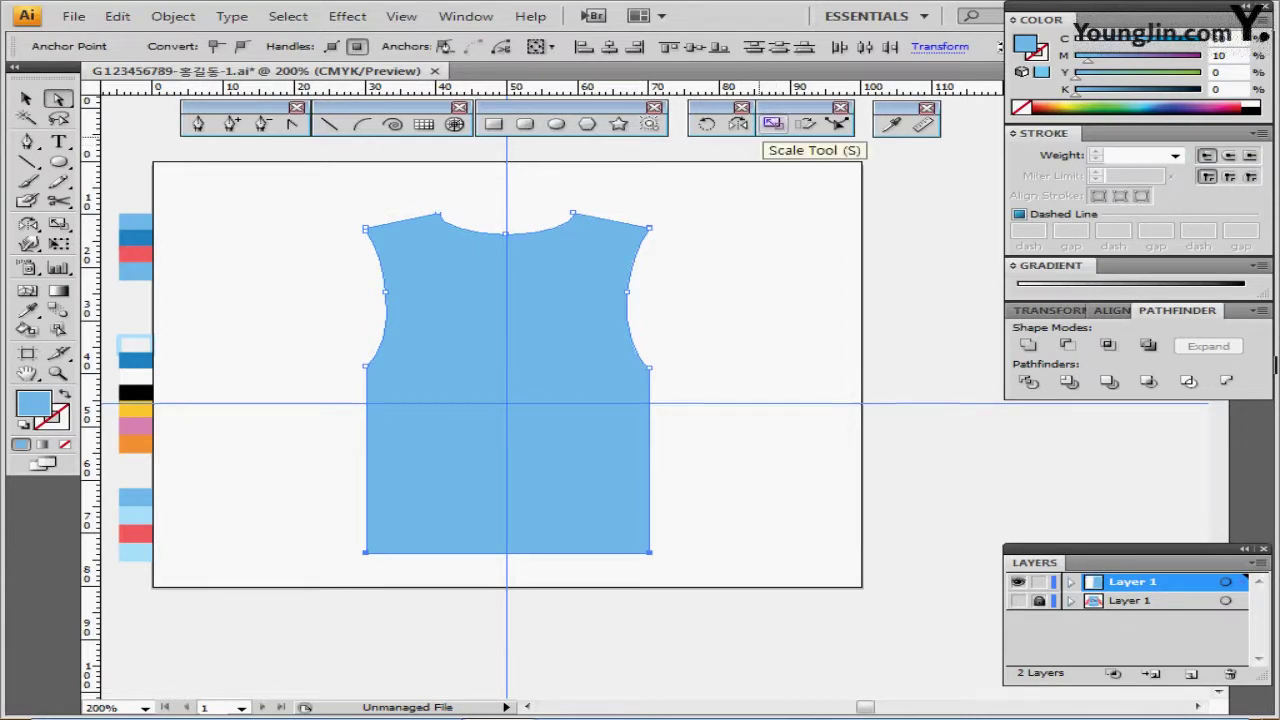
double_click(773, 123)
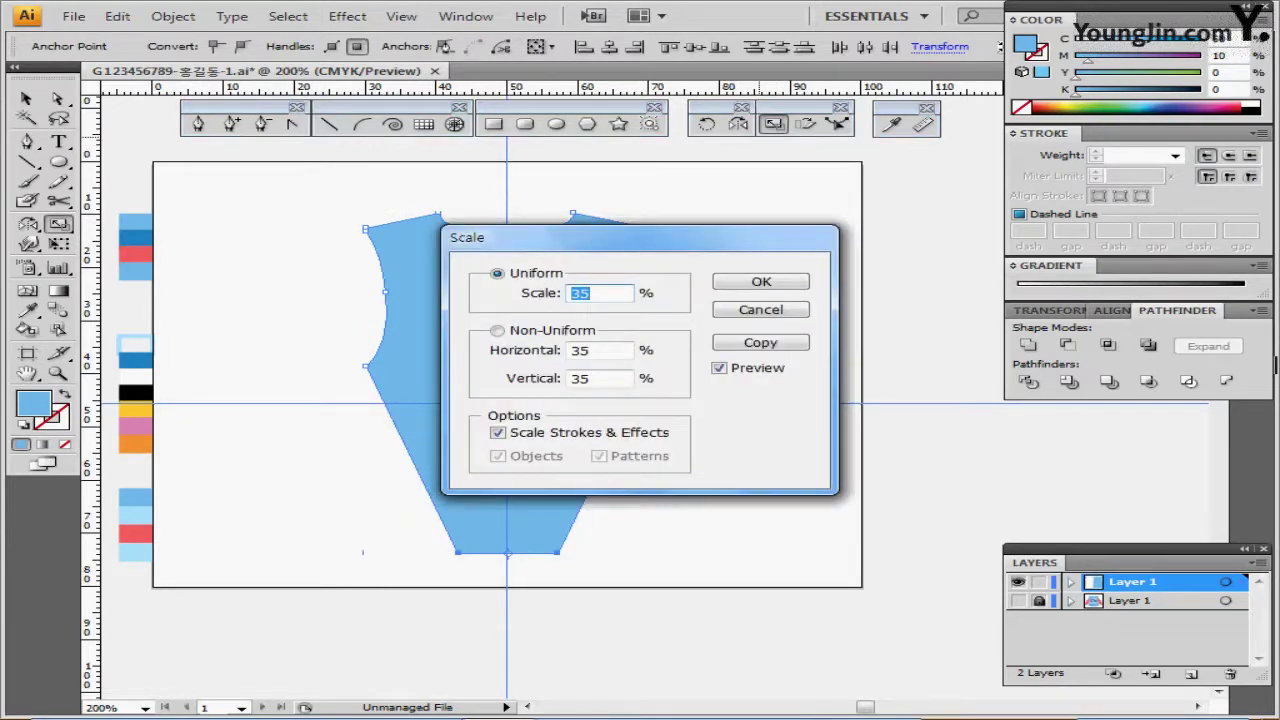
type("115")
key("Return")
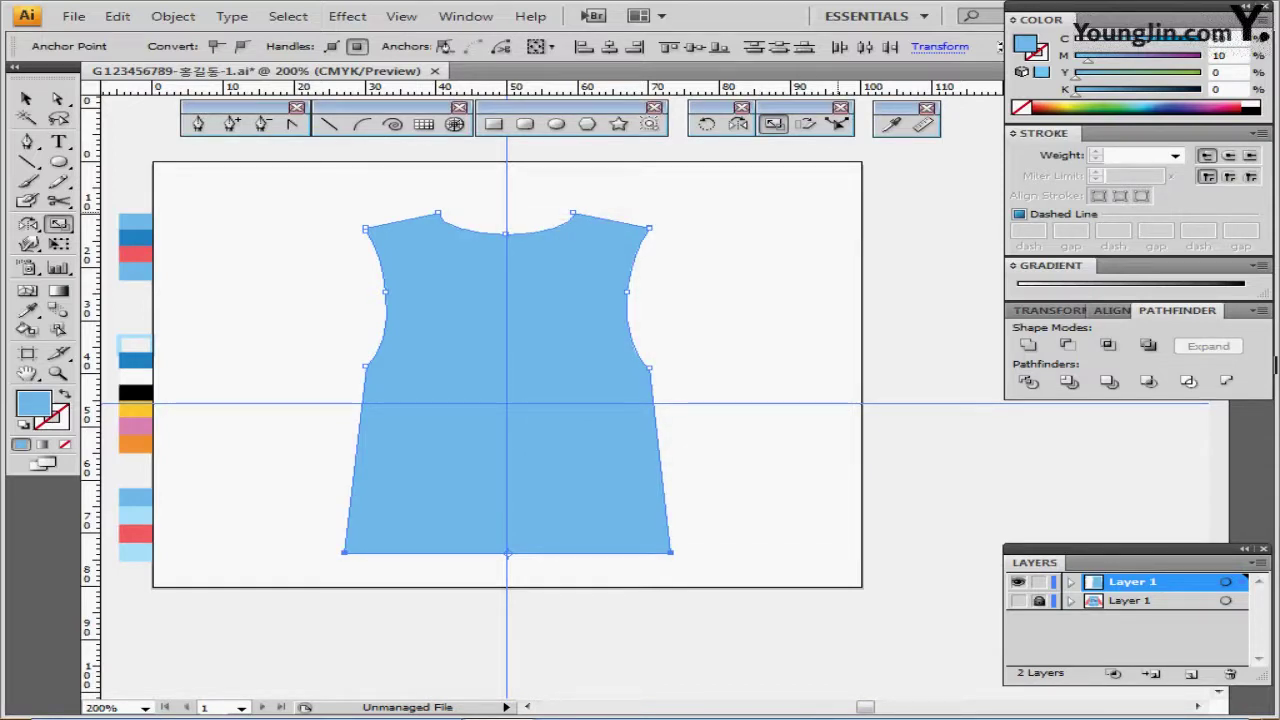
Step: Add an anchor point at the middle of the shirt's bottom edge and pull it straight down about 2.4 mm
left_click_drag(627, 474, 625, 410)
left_click(566, 484, "ctrl")
left_click(565, 437, "ctrl")
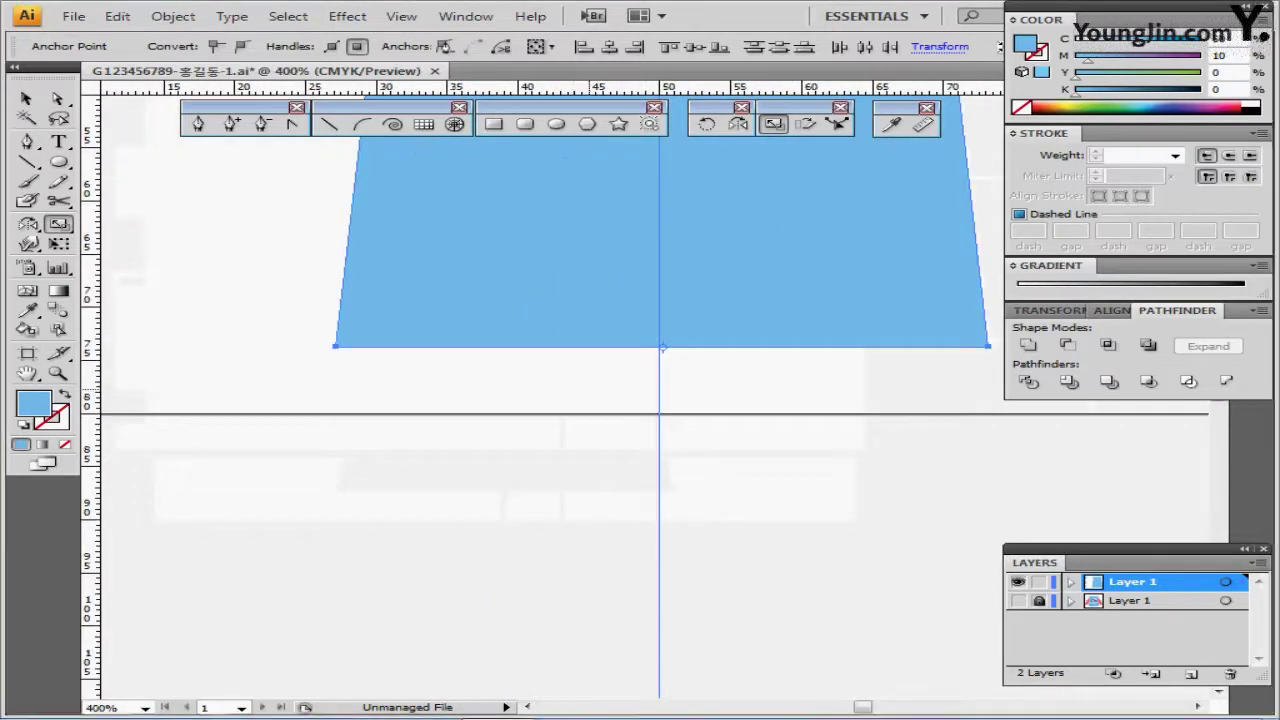
left_click_drag(575, 340, 487, 619)
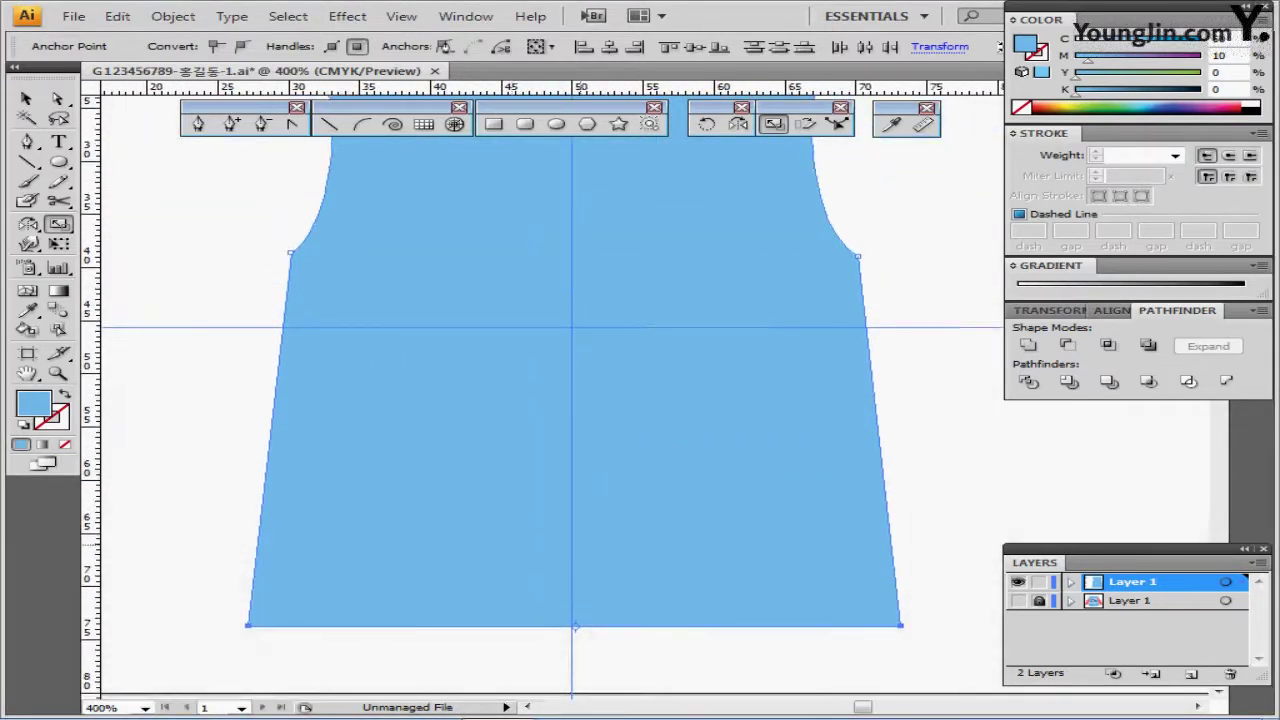
scroll(560, 400, "down", 4)
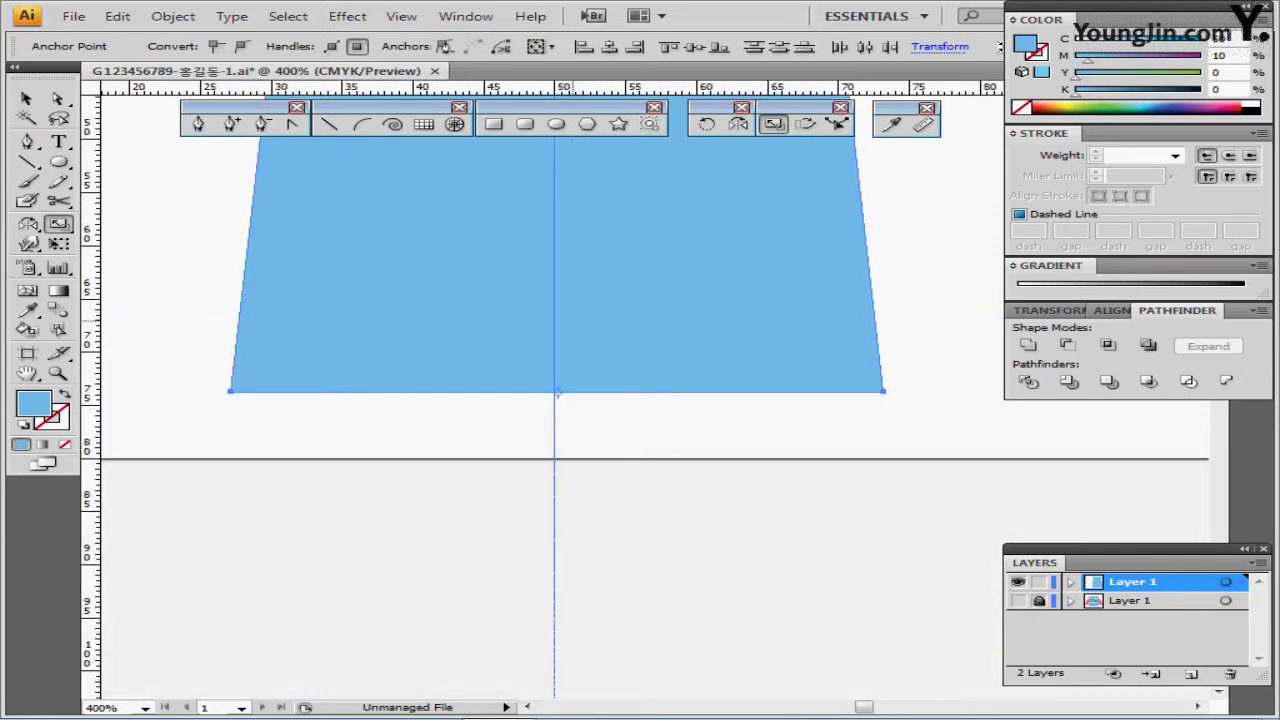
left_click(231, 123)
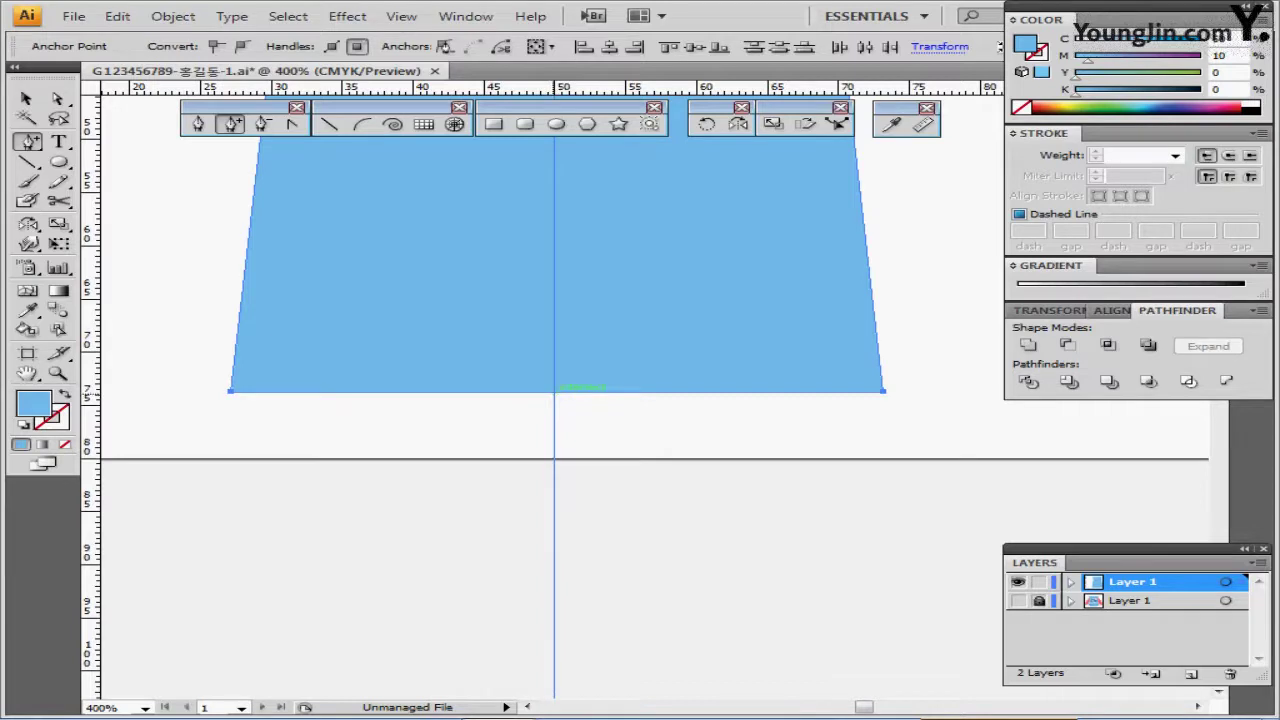
left_click(554, 391)
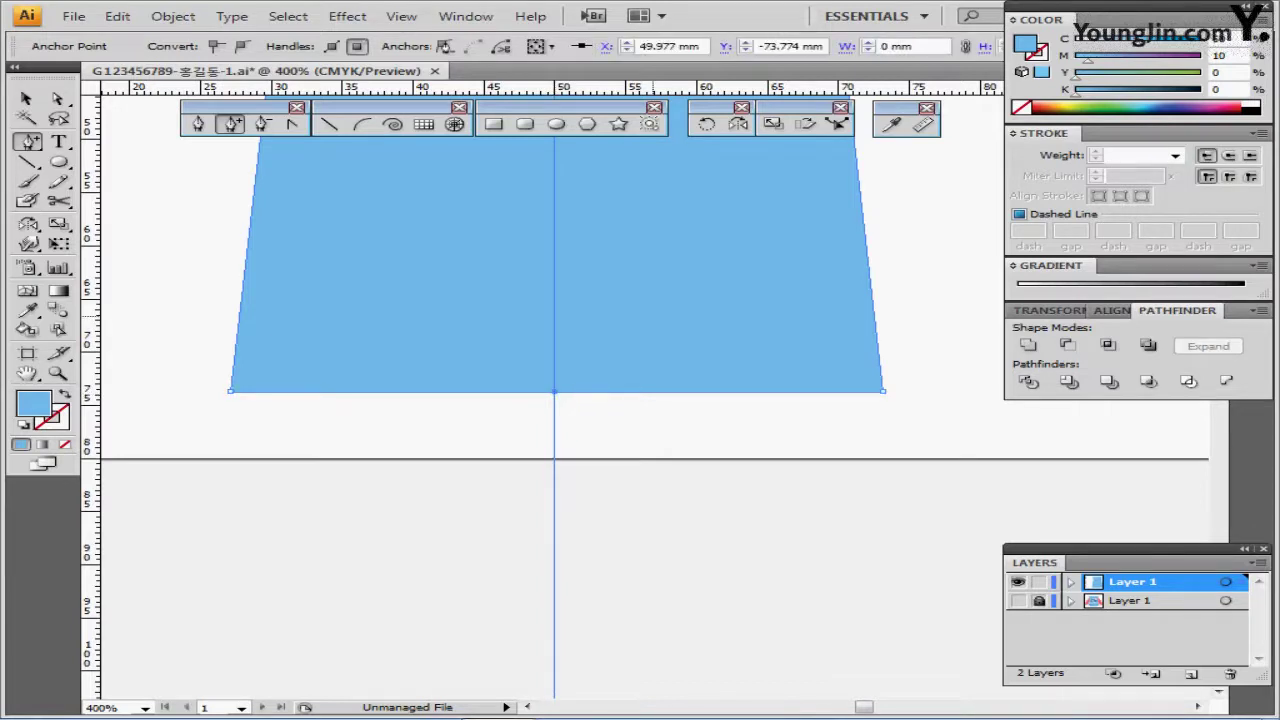
left_click_drag(554, 391, 554, 417)
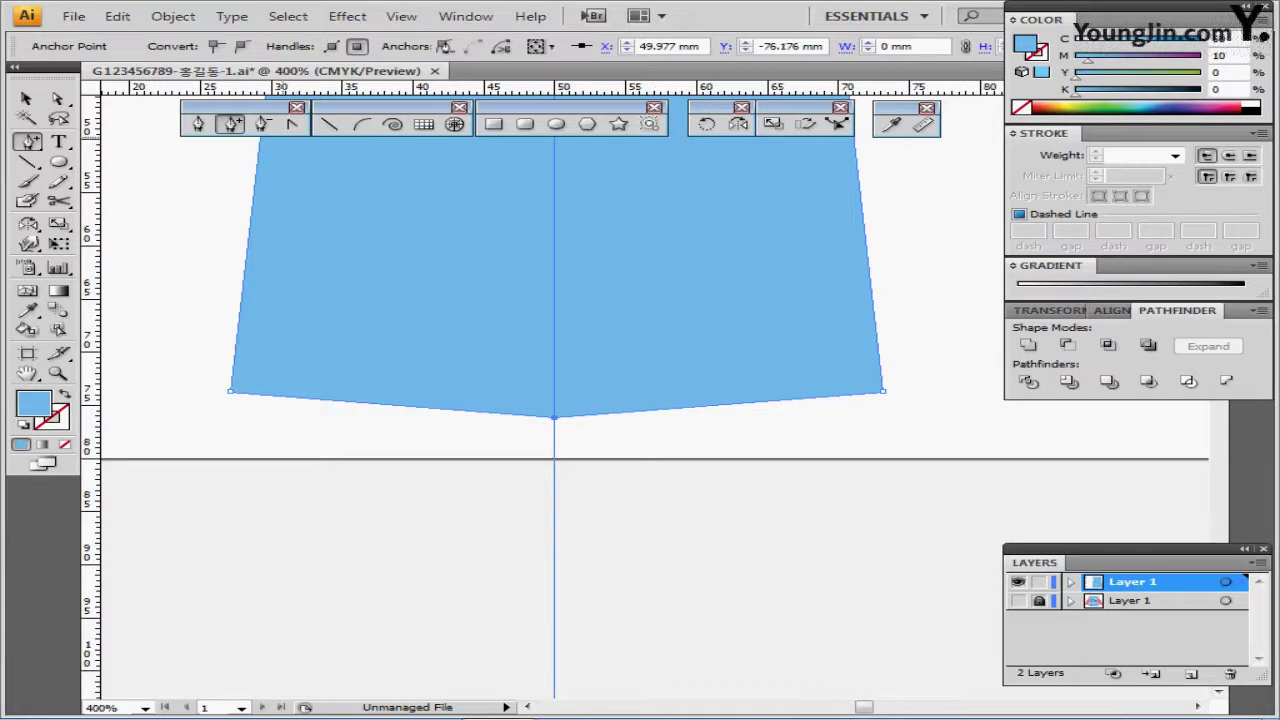
Step: Convert the hem's middle point to a smooth point with horizontal handles about 15 mm long on each side, rounding the hem
left_click(292, 123)
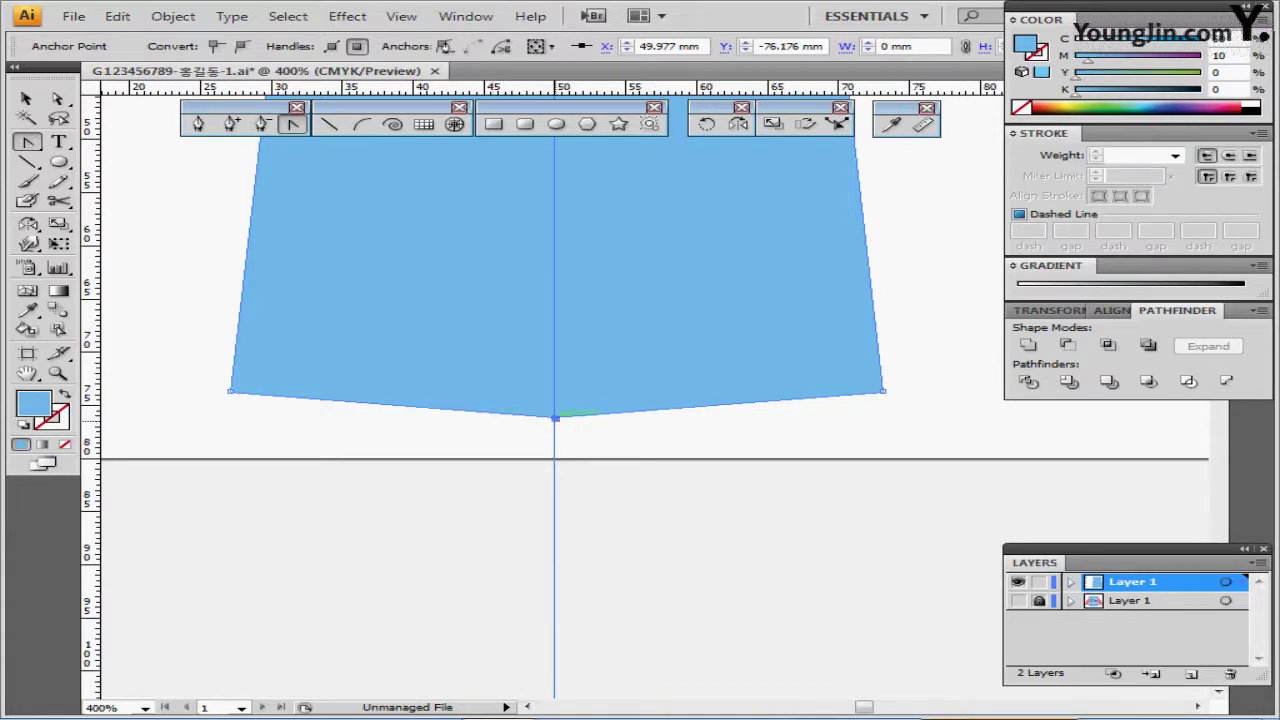
left_click_drag(554, 417, 768, 417)
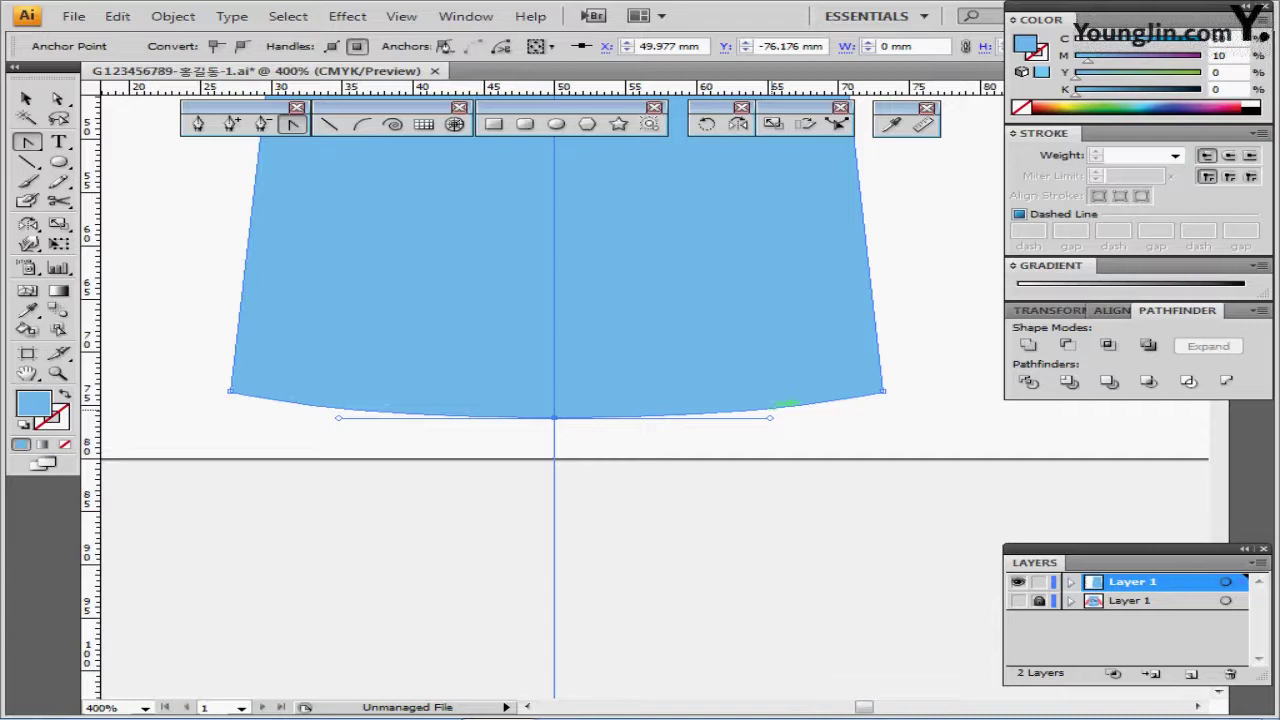
key("ctrl+minus")
key("ctrl+minus")
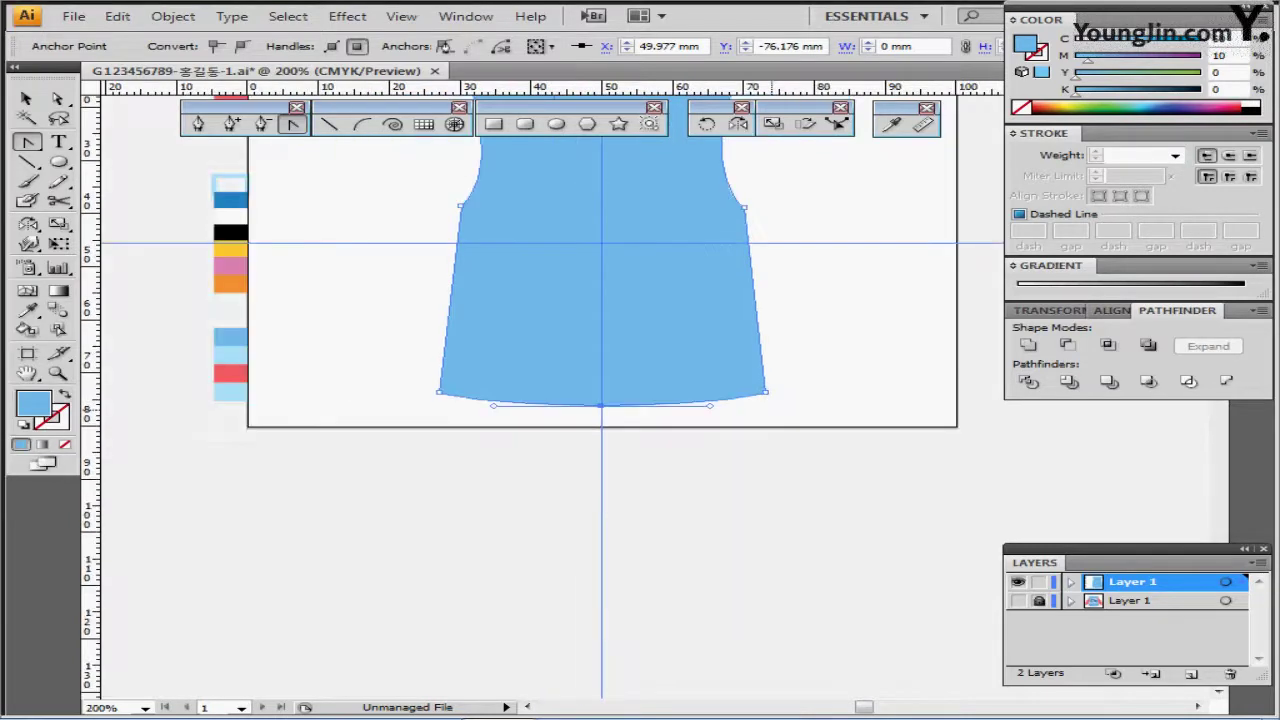
key("ctrl+plus")
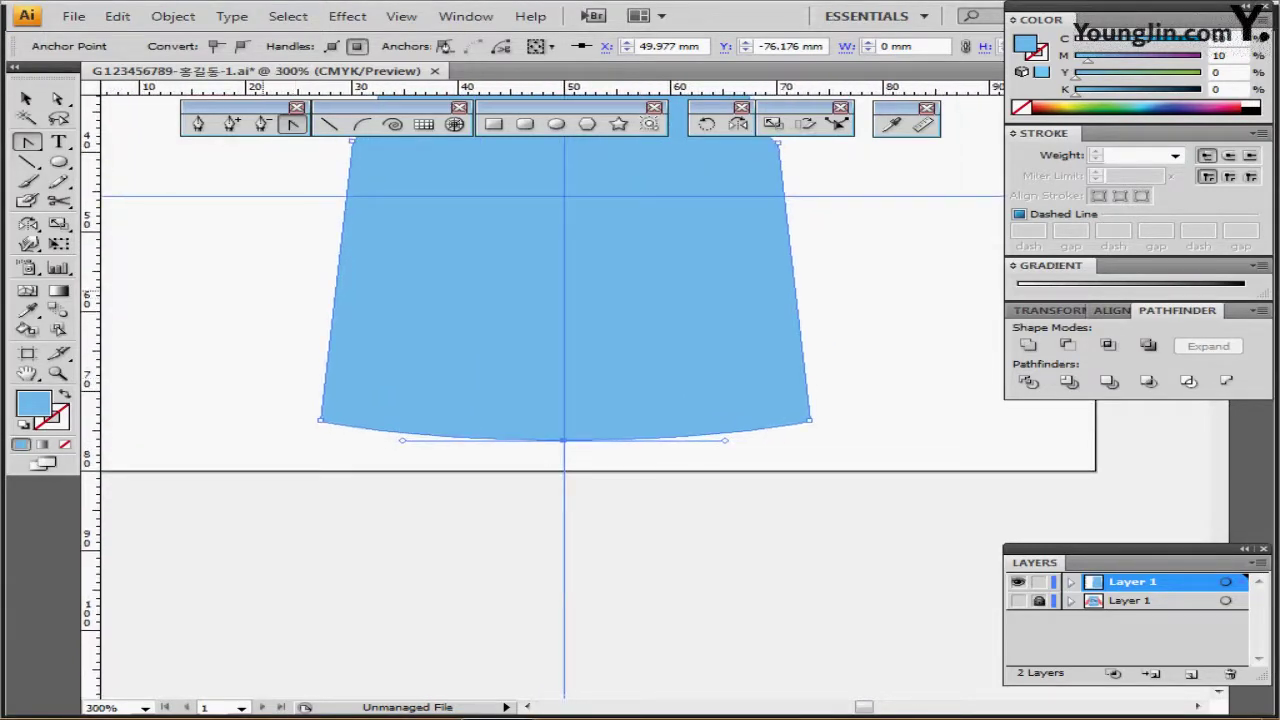
Step: Draw an open curve about 48 mm wide across the shirt above the hem, with no fill and a 1 pt black stroke
key("ctrl+shift+a")
key("p")
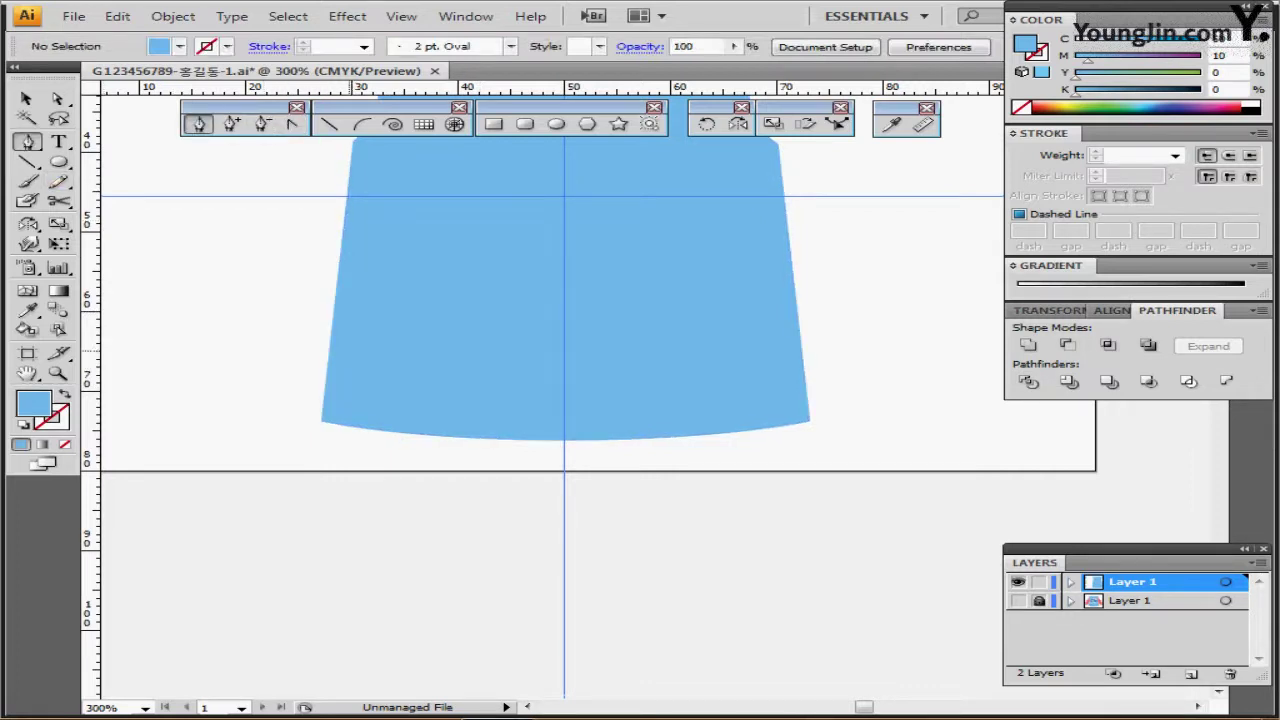
left_click(309, 346)
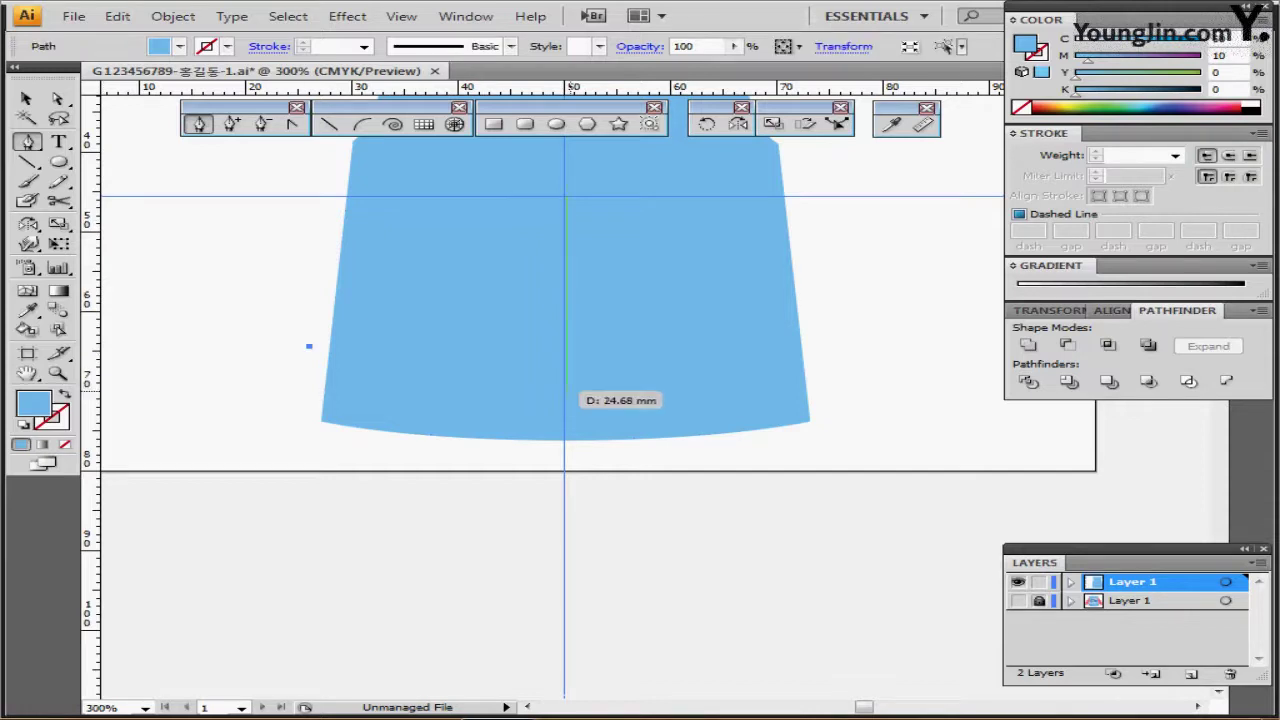
left_click_drag(561, 377, 718, 377)
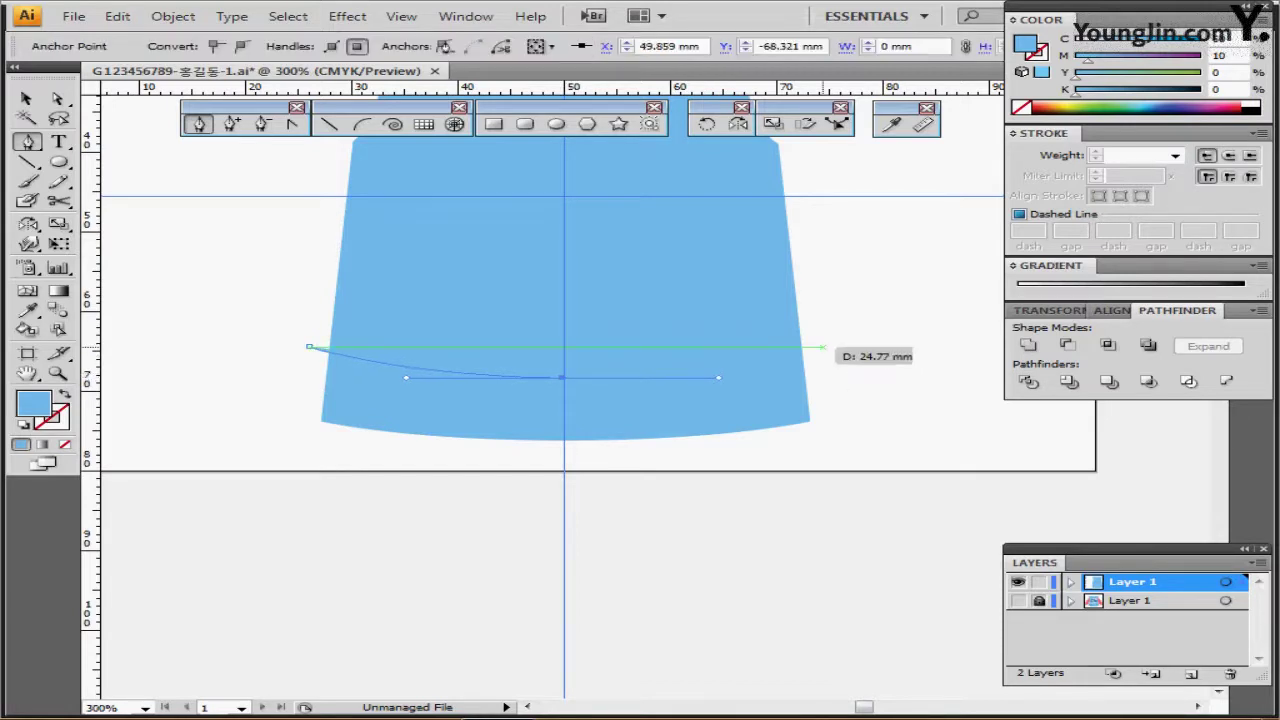
left_click(821, 346)
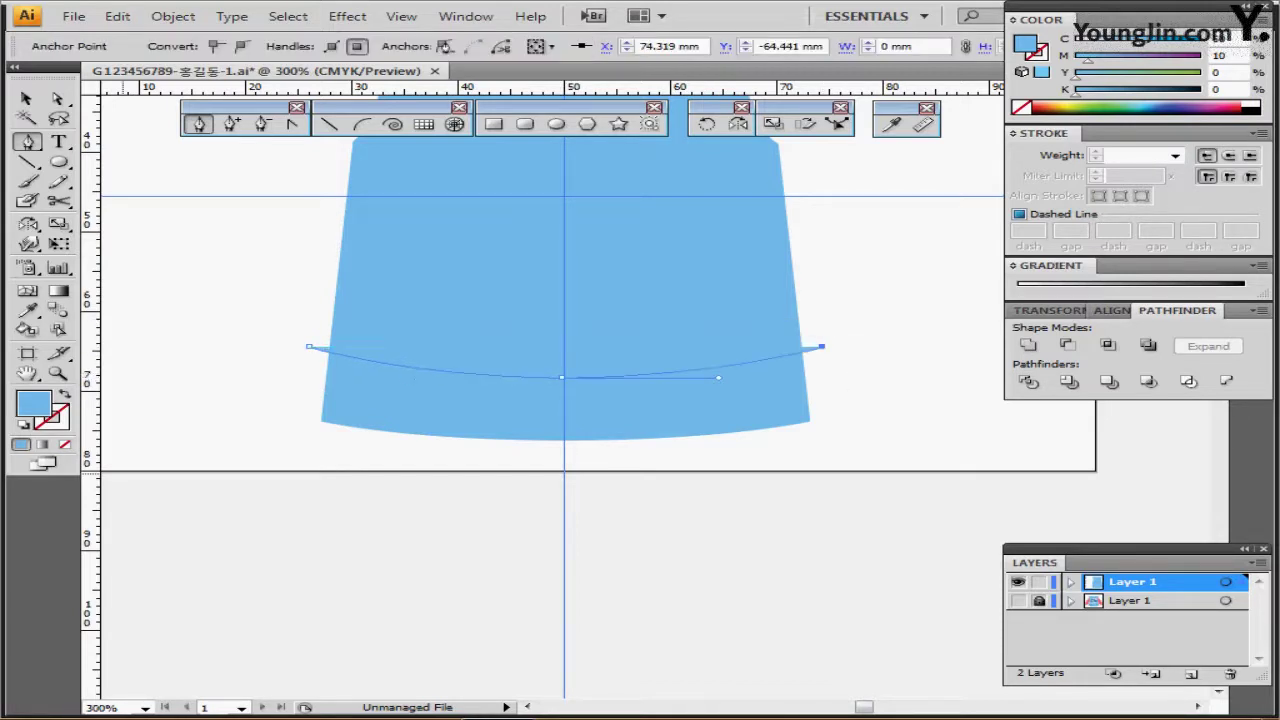
key("d")
key("slash")
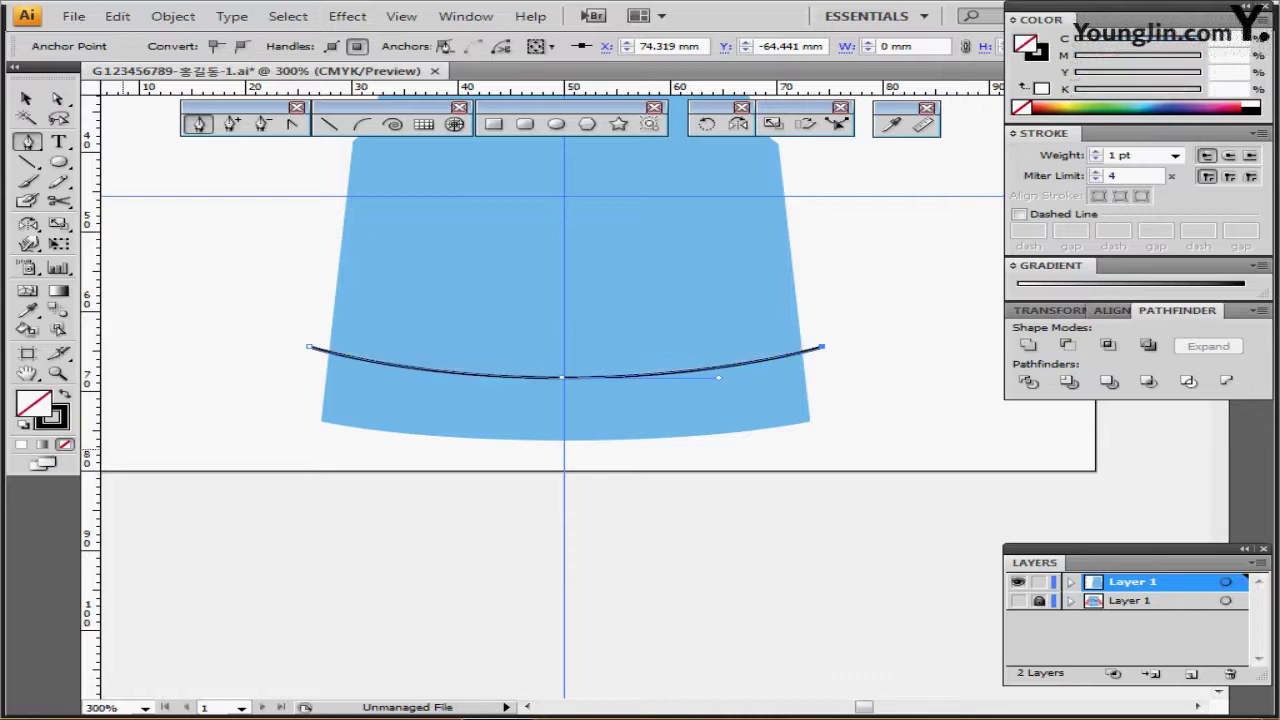
Step: Nudge both end points of the curved line slightly down to flatten it, and deselect it
key("ctrl+shift+a")
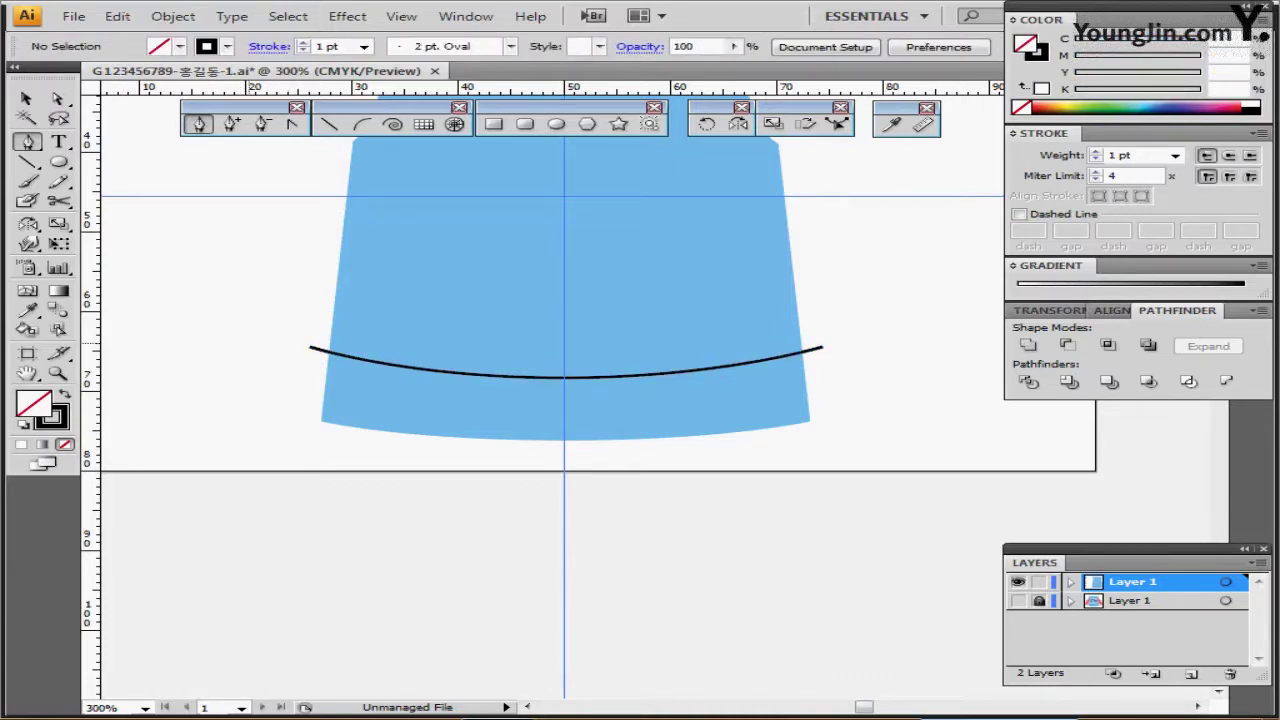
left_click(310, 347, "ctrl")
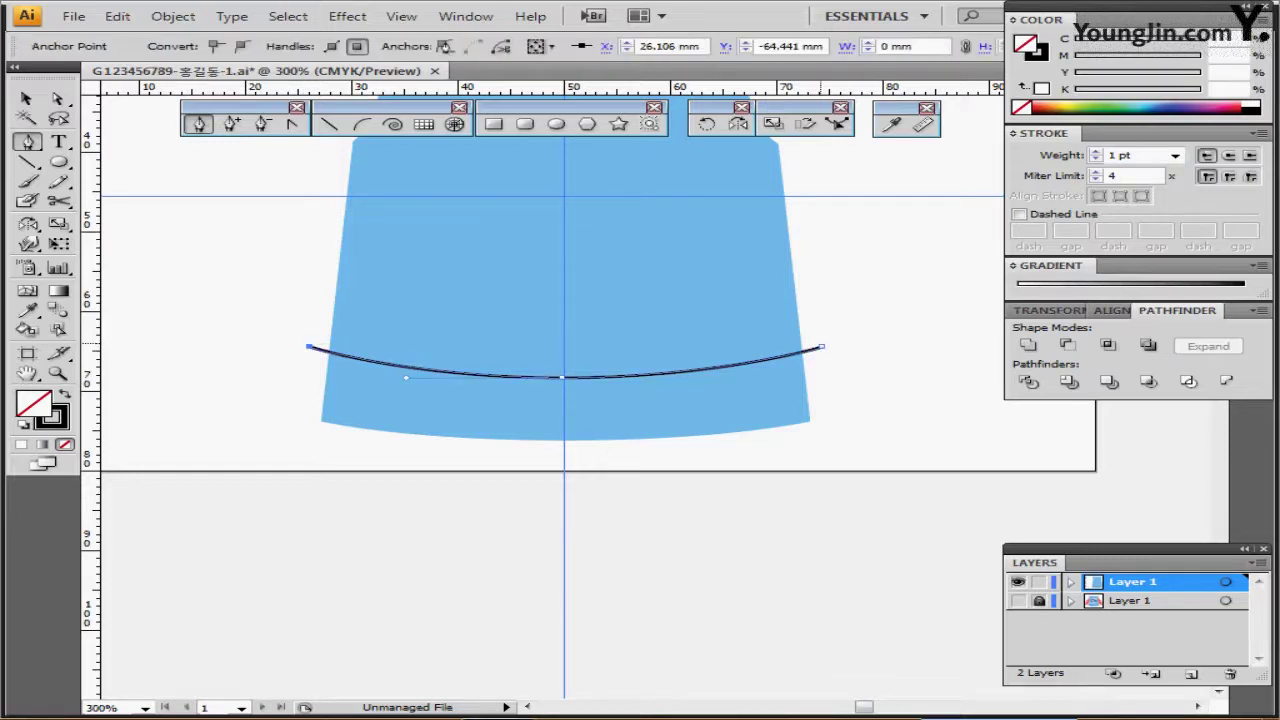
left_click(822, 347, "ctrl+shift")
key("Down")
key("Down")
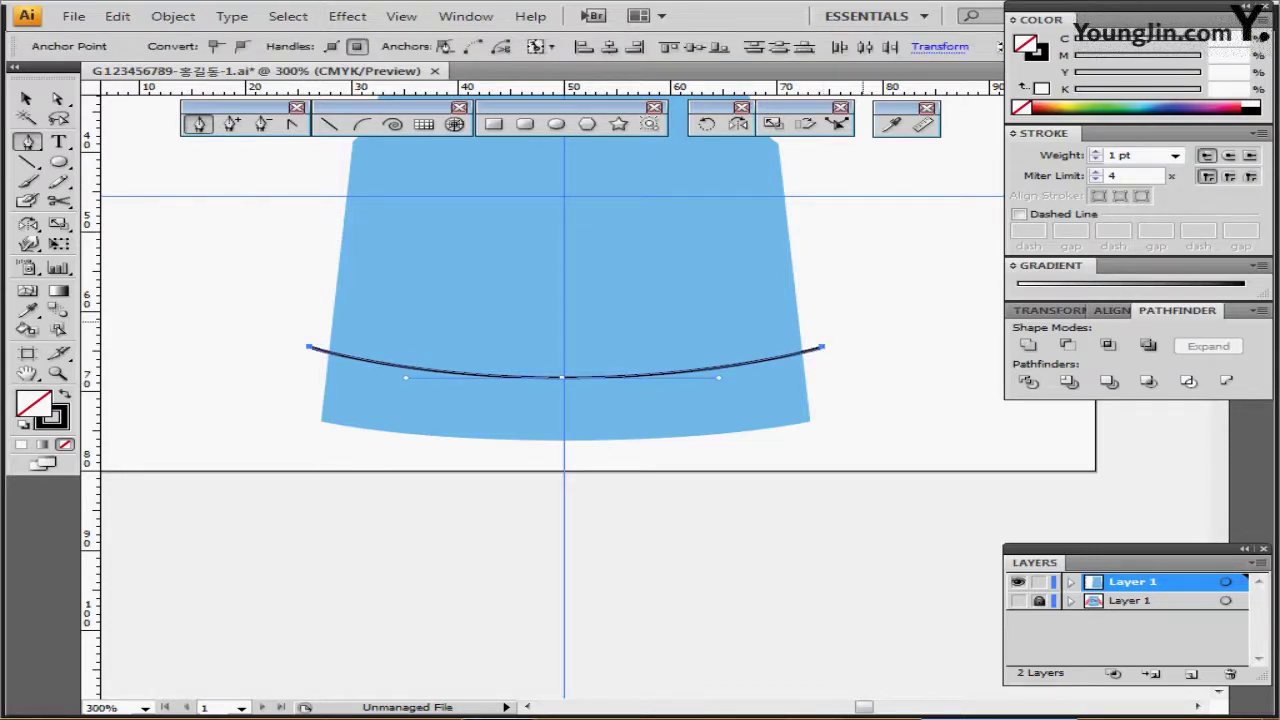
left_click(244, 356, "ctrl")
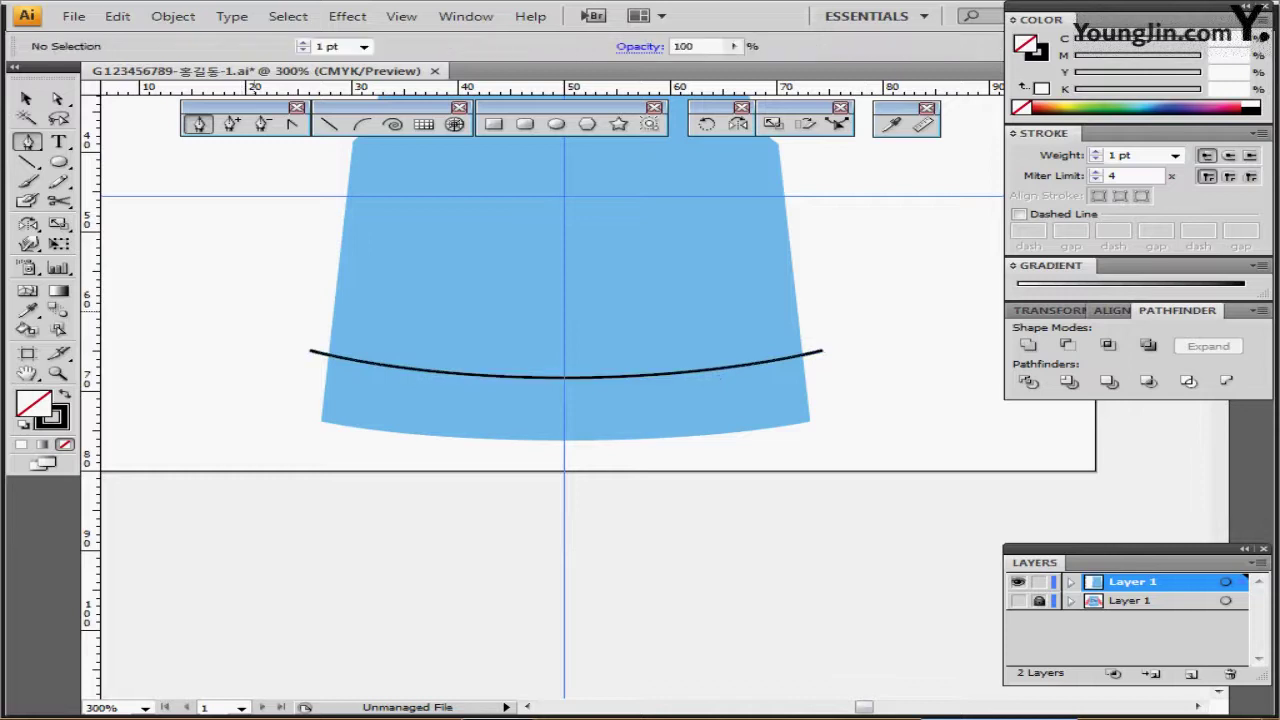
Step: Draw a vertical line about 15 mm long through the curved line and the hem, near the shirt's left edge
key("backslash")
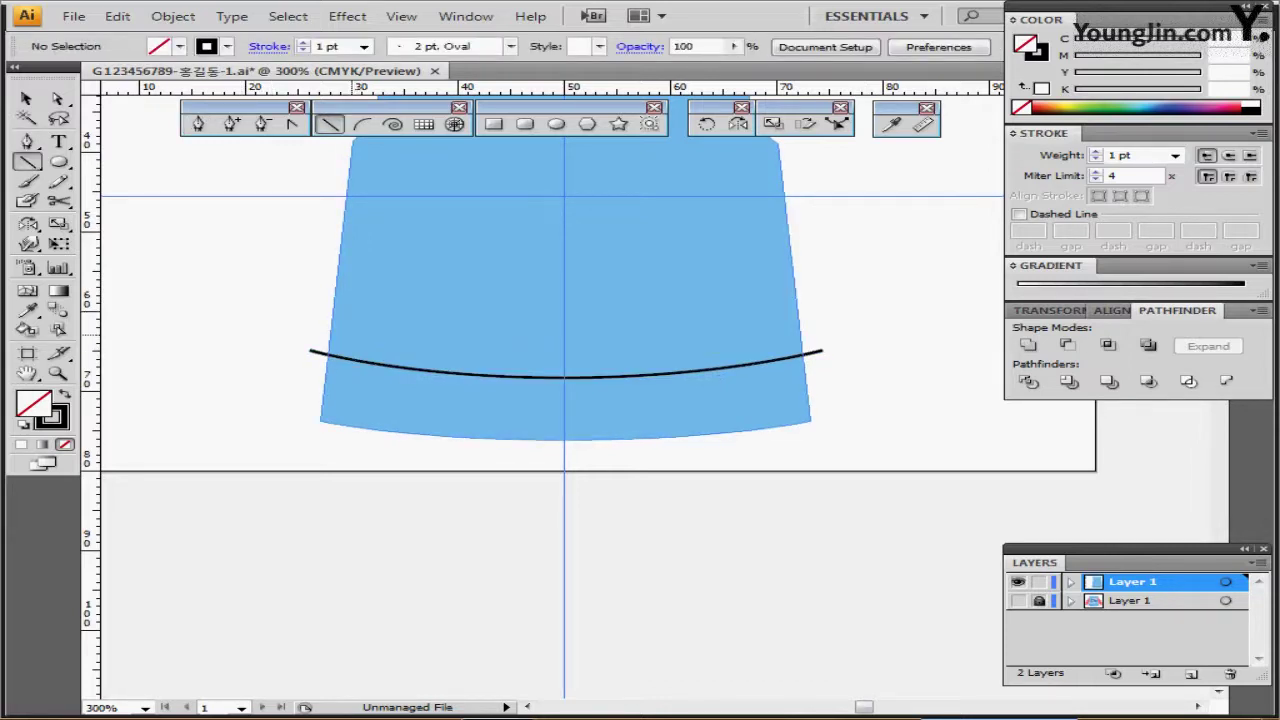
left_click_drag(363, 335, 364, 456)
left_click_drag(364, 458, 364, 451)
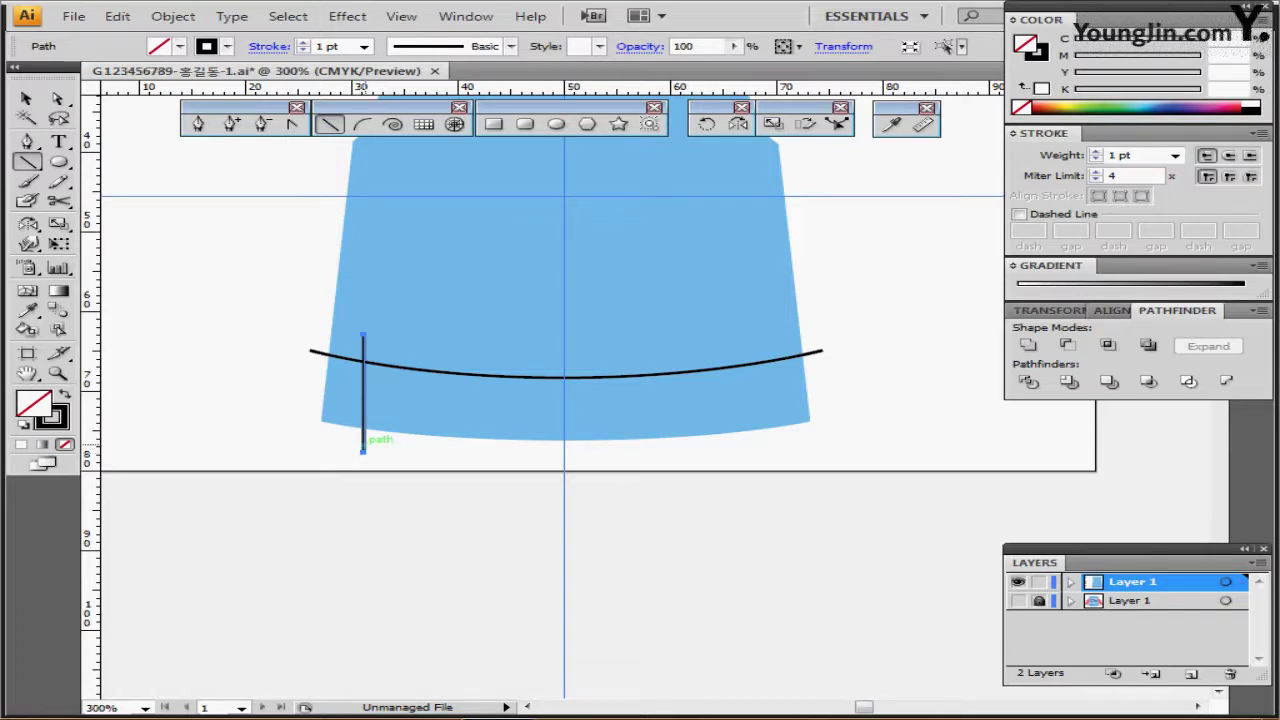
left_click_drag(363, 440, 767, 440)
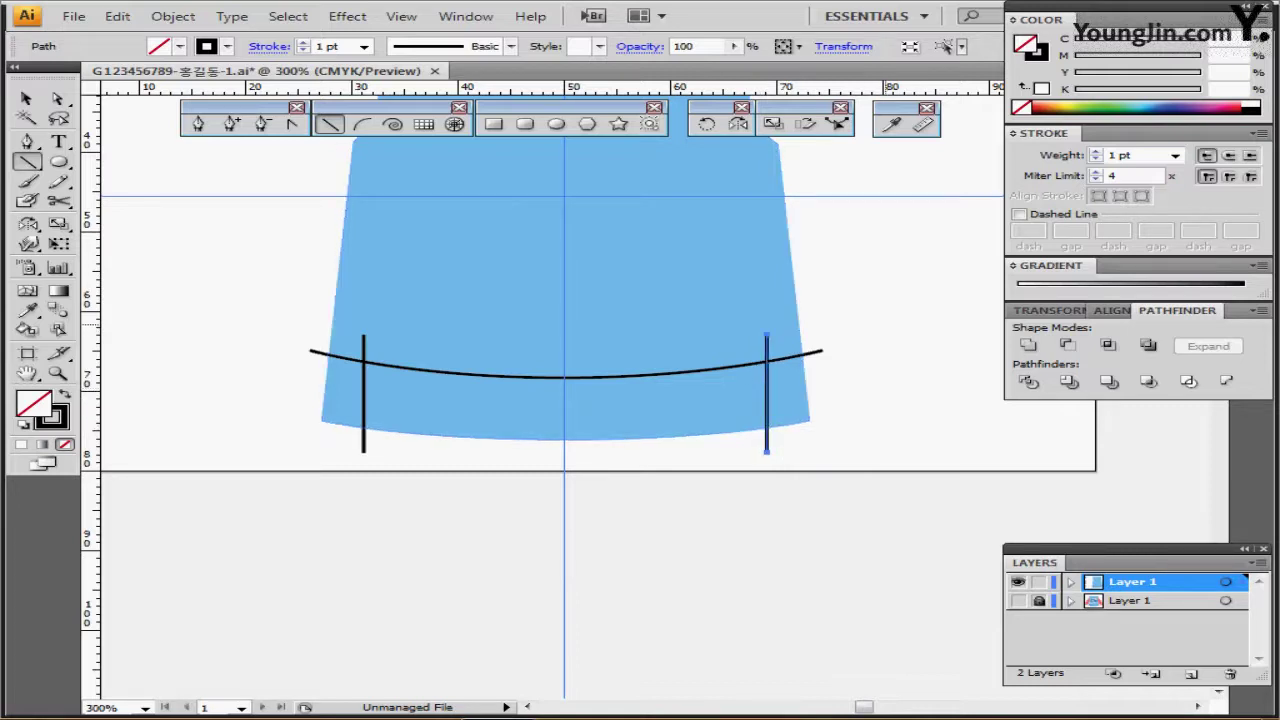
key("Delete")
Step: Nudge the vertical line slightly left and reflect a copy of it across the vertical center guide
key("v")
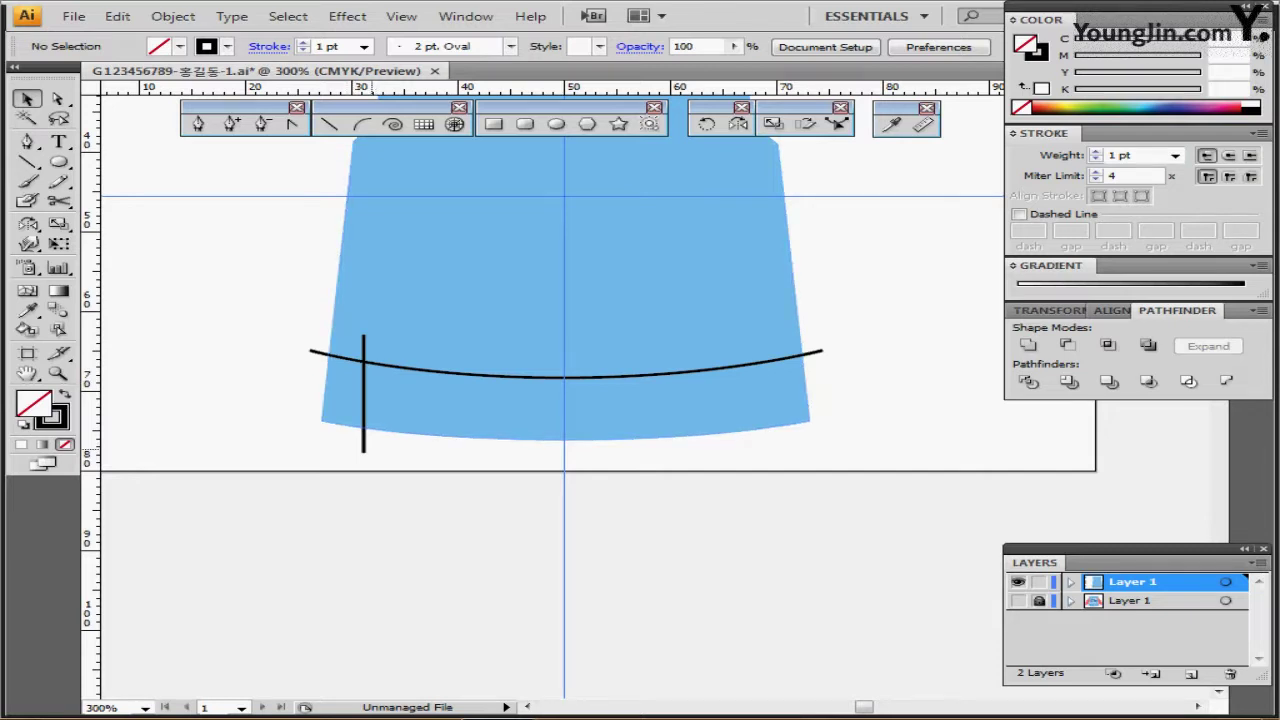
left_click(363, 440)
key("Left")
key("Left")
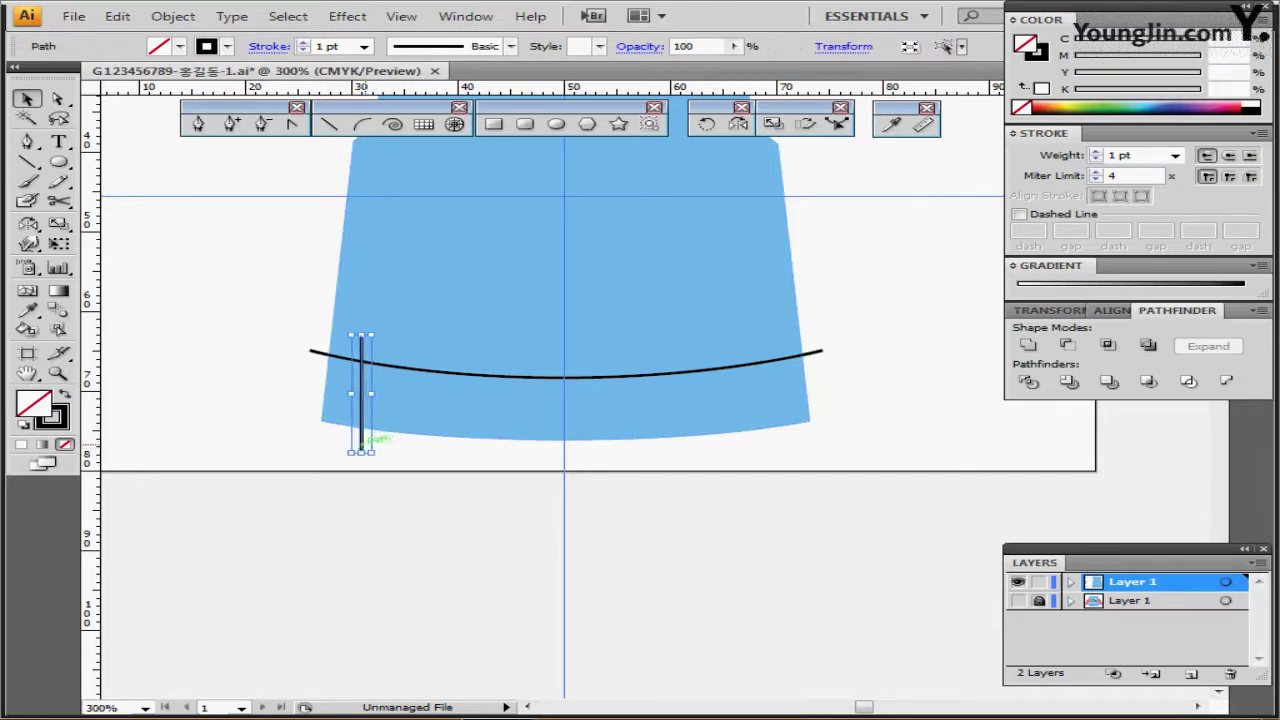
key("o")
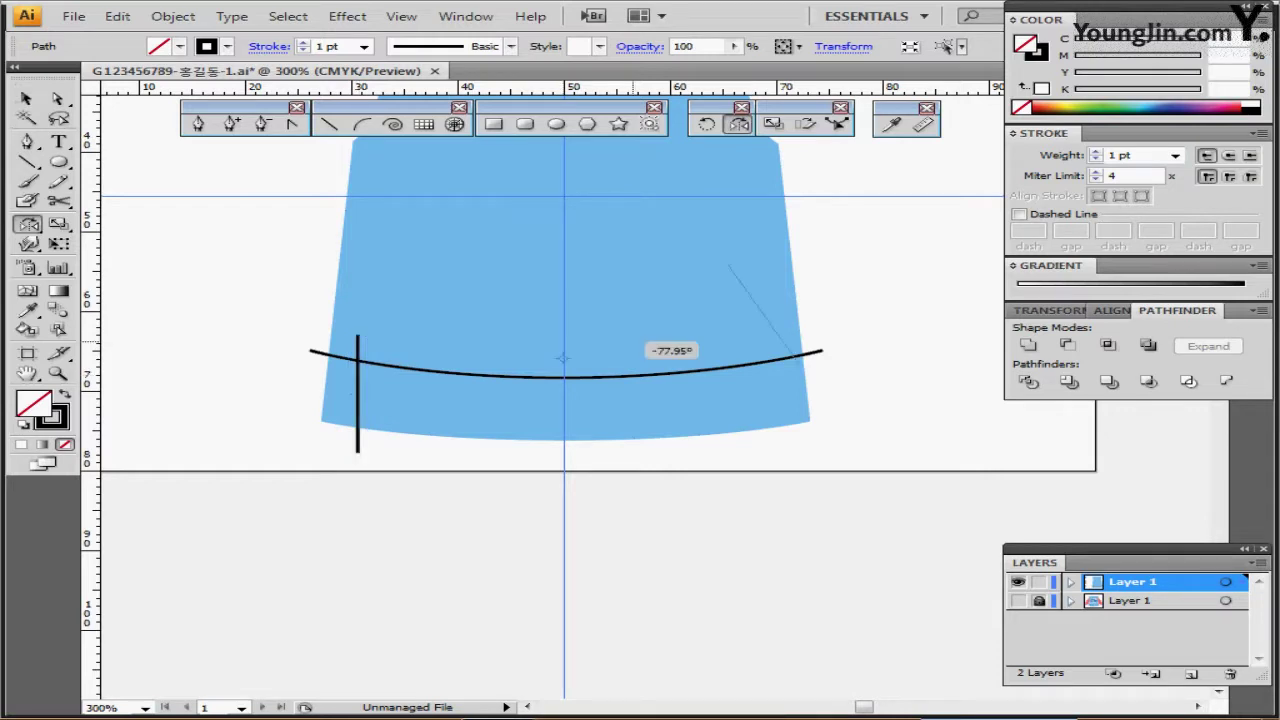
left_click_drag(731, 406, 936, 394)
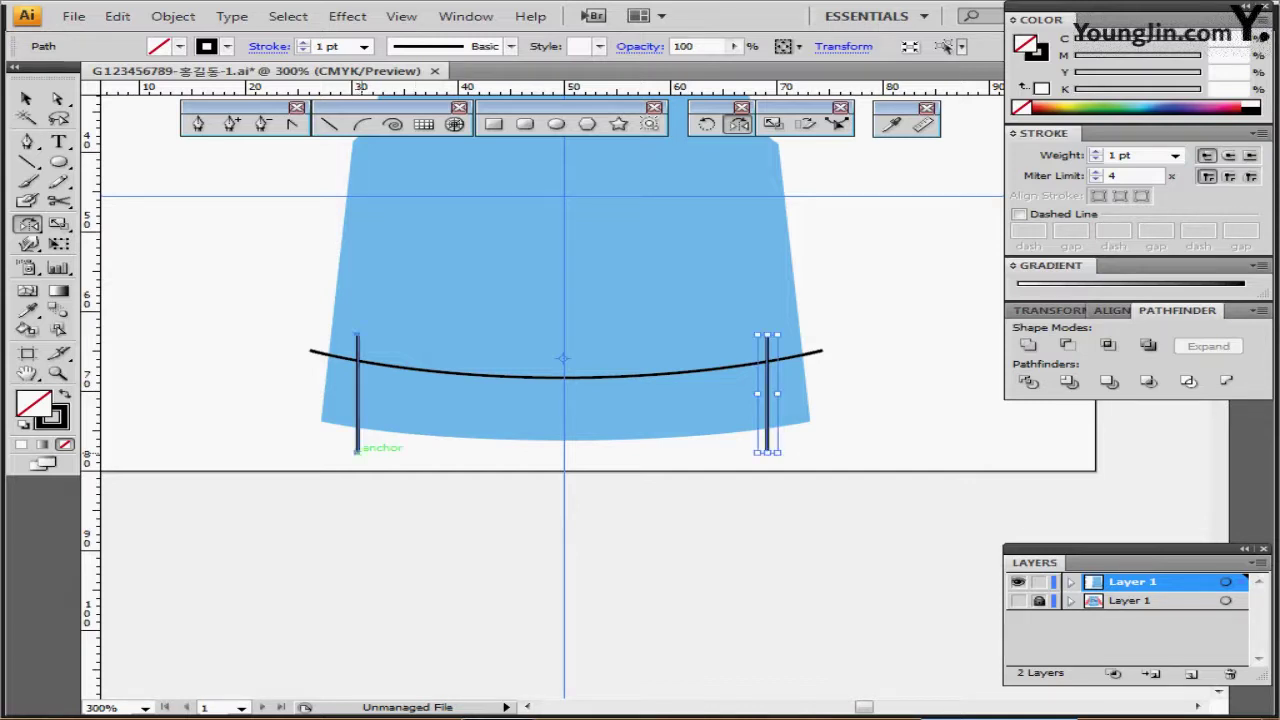
Step: Make a blend between the two vertical lines over the hem
left_click(357, 453, "ctrl+shift")
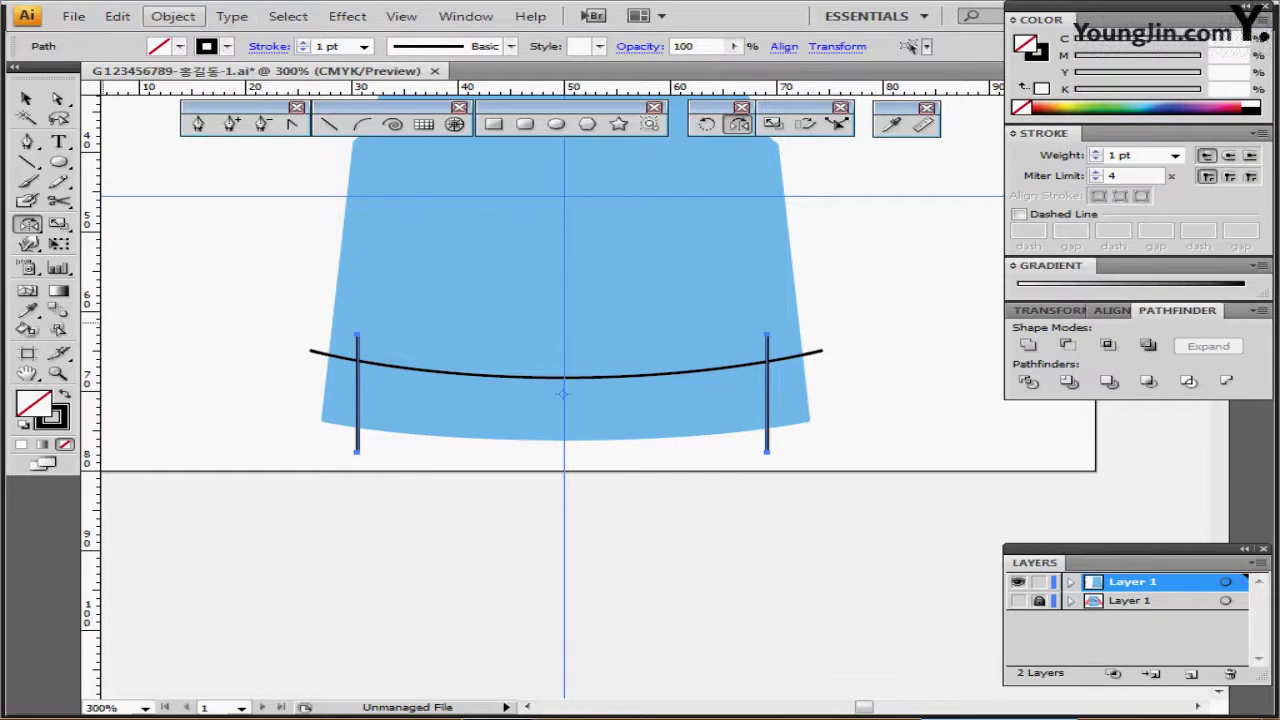
left_click(173, 16)
mouse_move(250, 398)
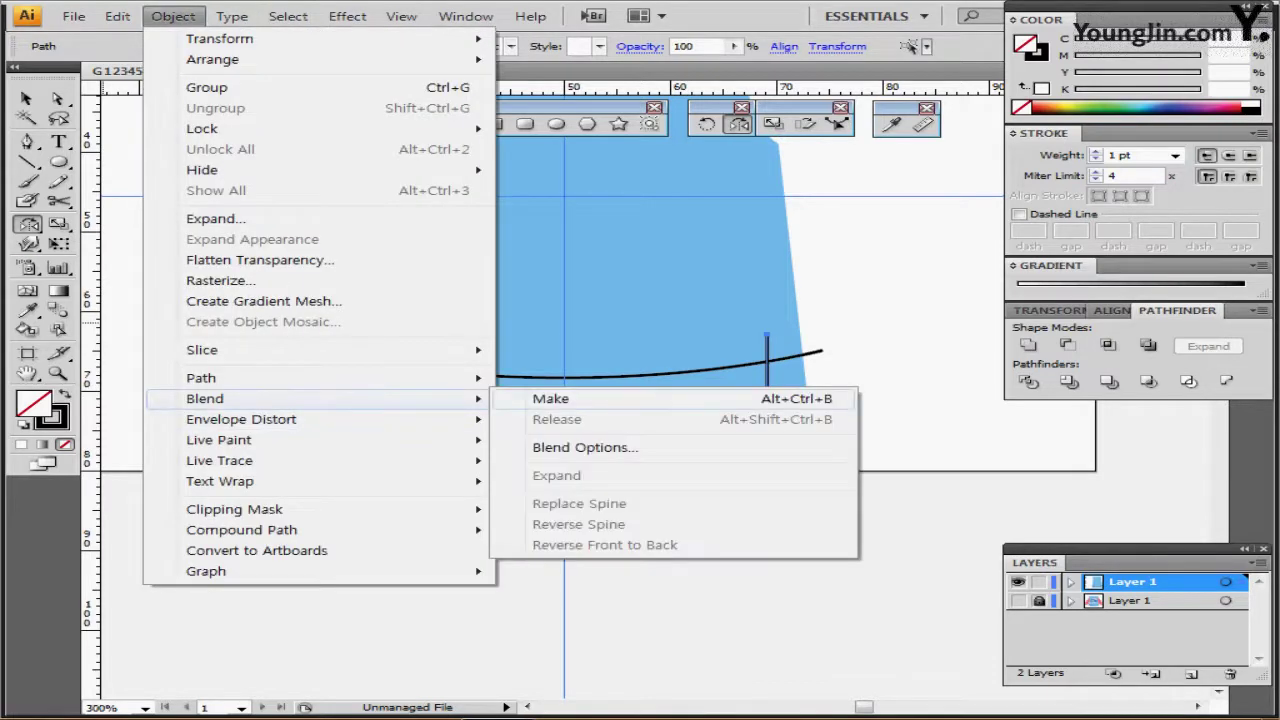
left_click(550, 398)
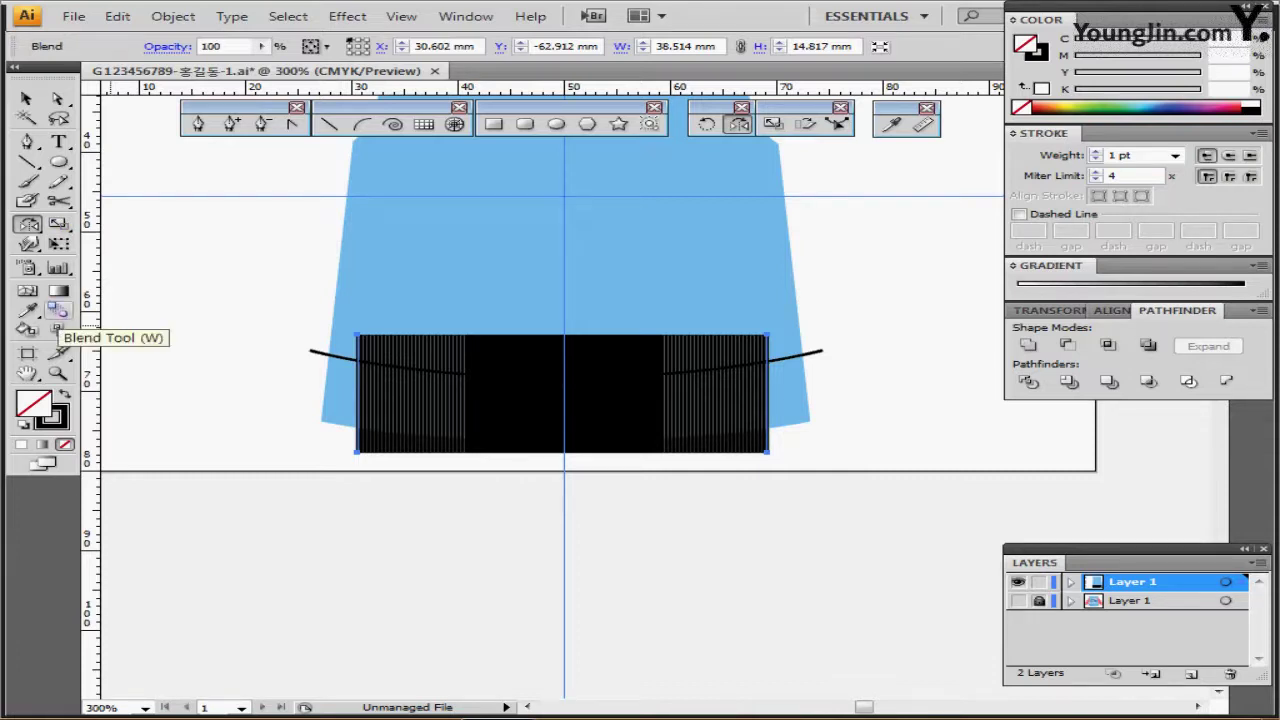
Step: Set the blend's spacing to Specified Steps with a value of 6 and turn on the preview
double_click(57, 312)
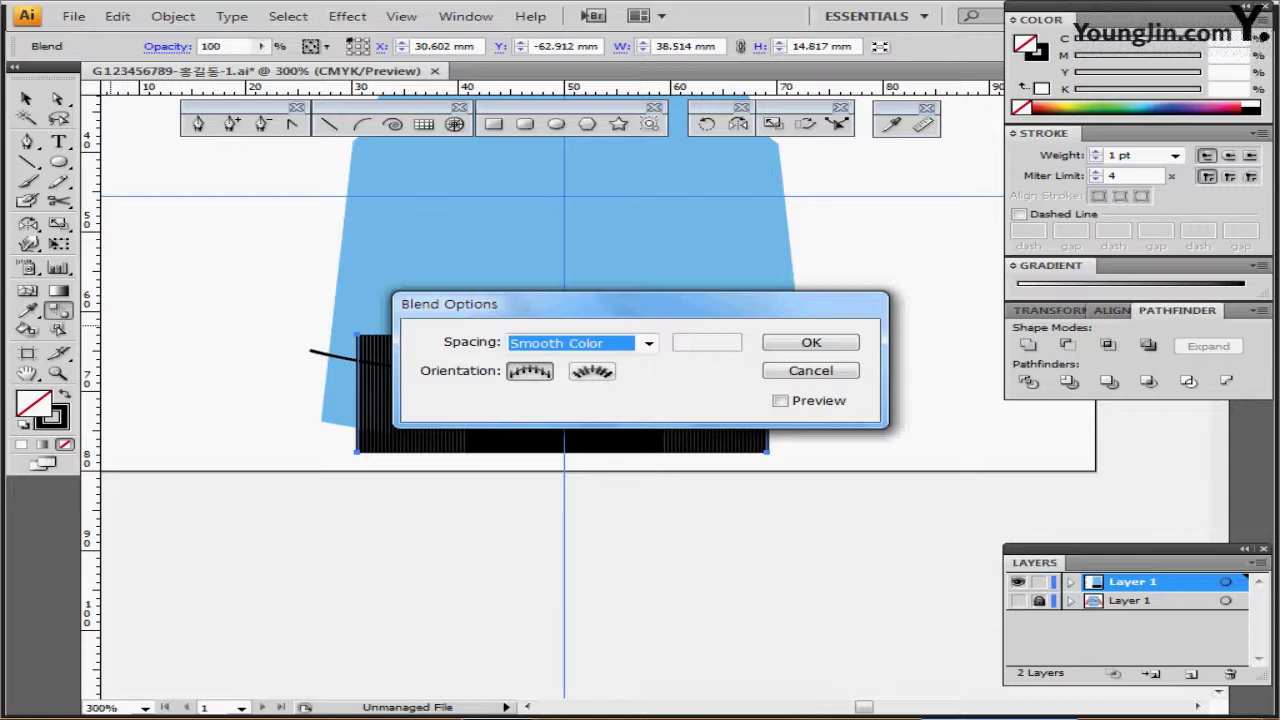
left_click(648, 343)
key("Return")
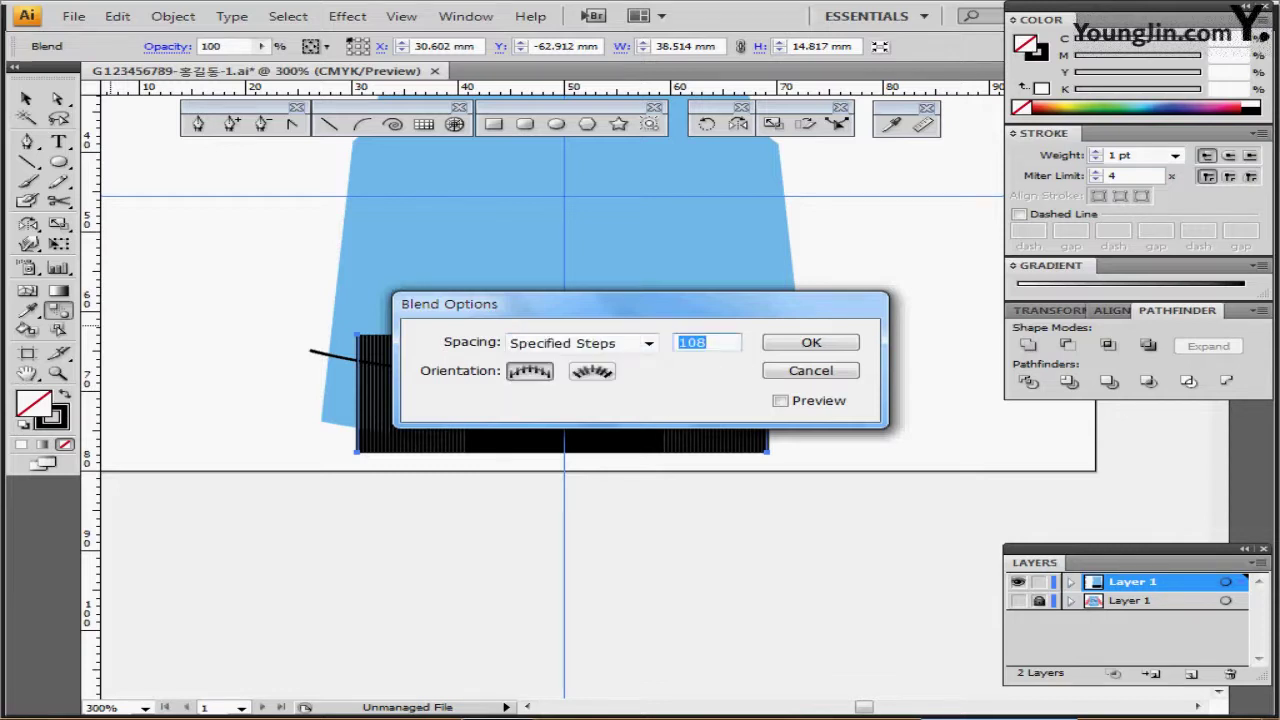
key("alt+p")
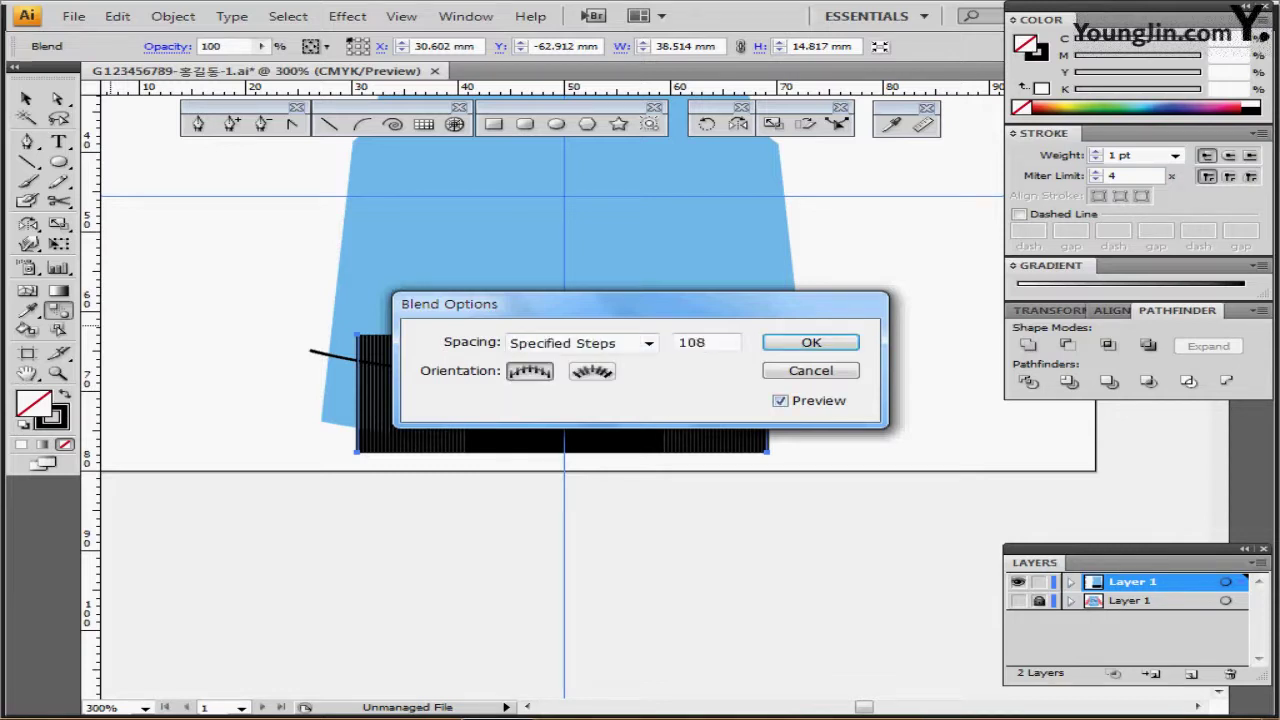
double_click(692, 343)
type("6")
key("Return")
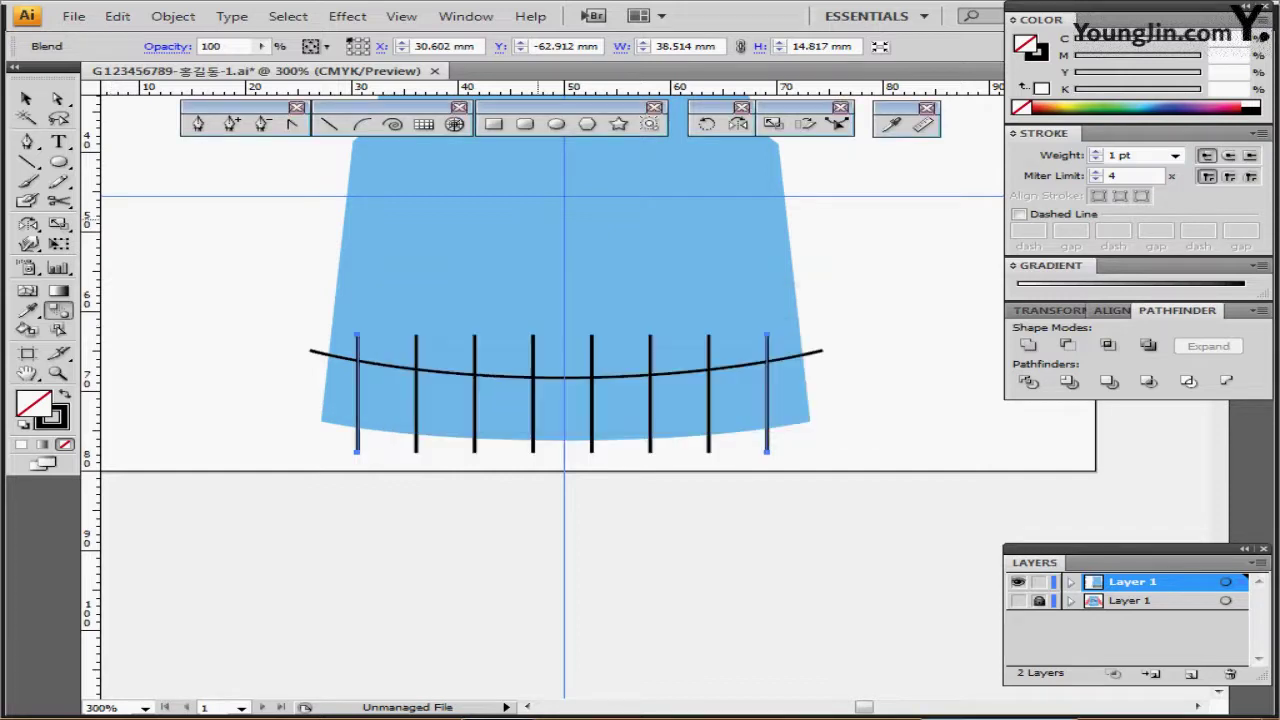
Step: Expand the blend into separate vertical lines and nudge the group slightly right to centre it on the vertical guide
left_click(173, 16)
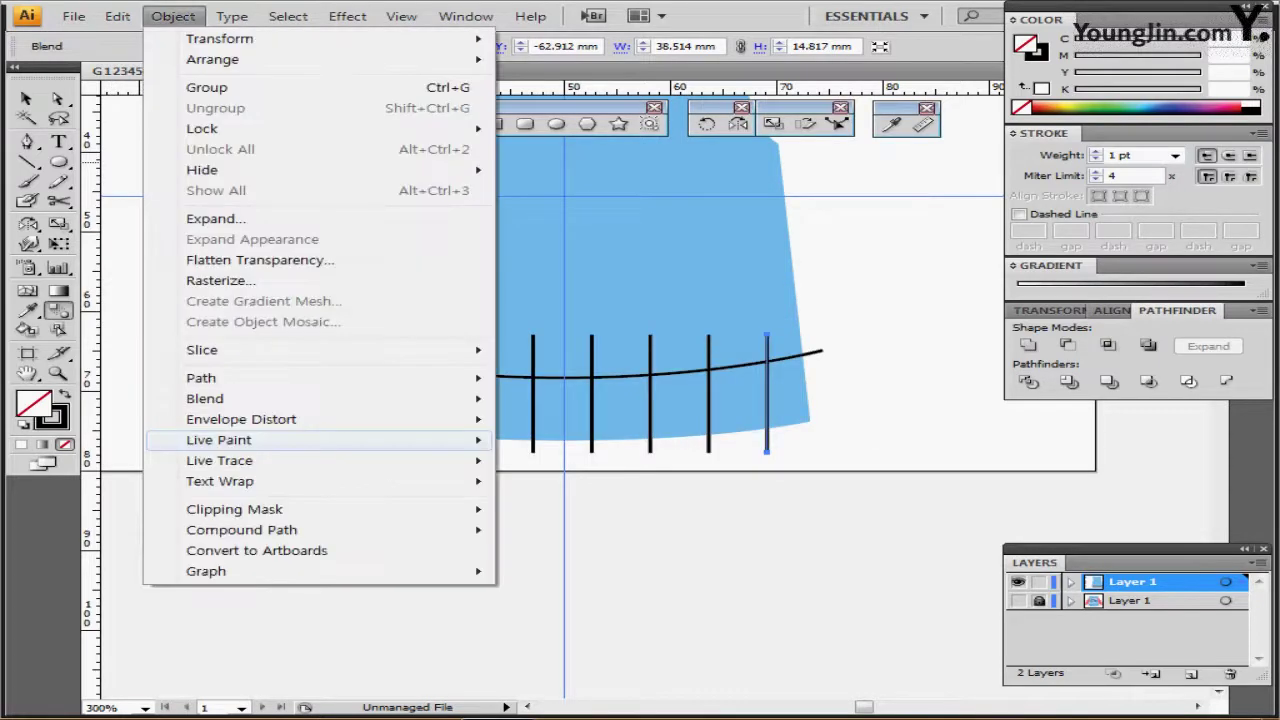
mouse_move(205, 398)
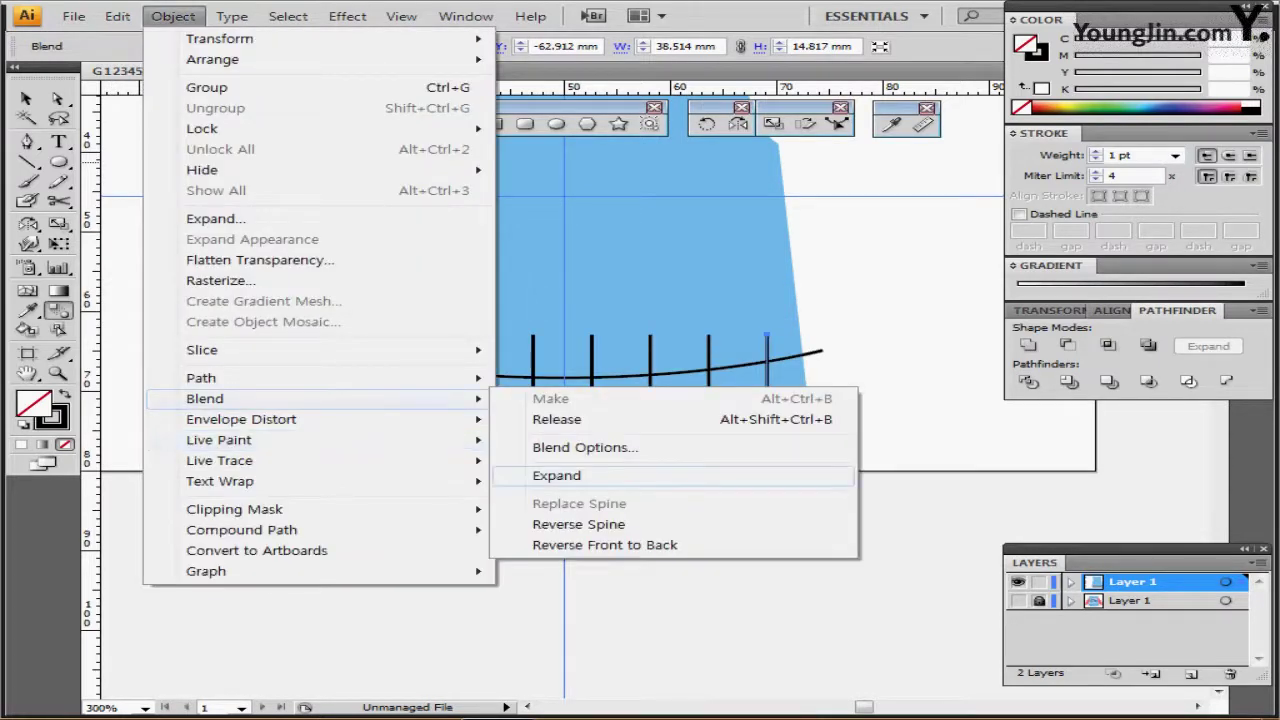
left_click(556, 475)
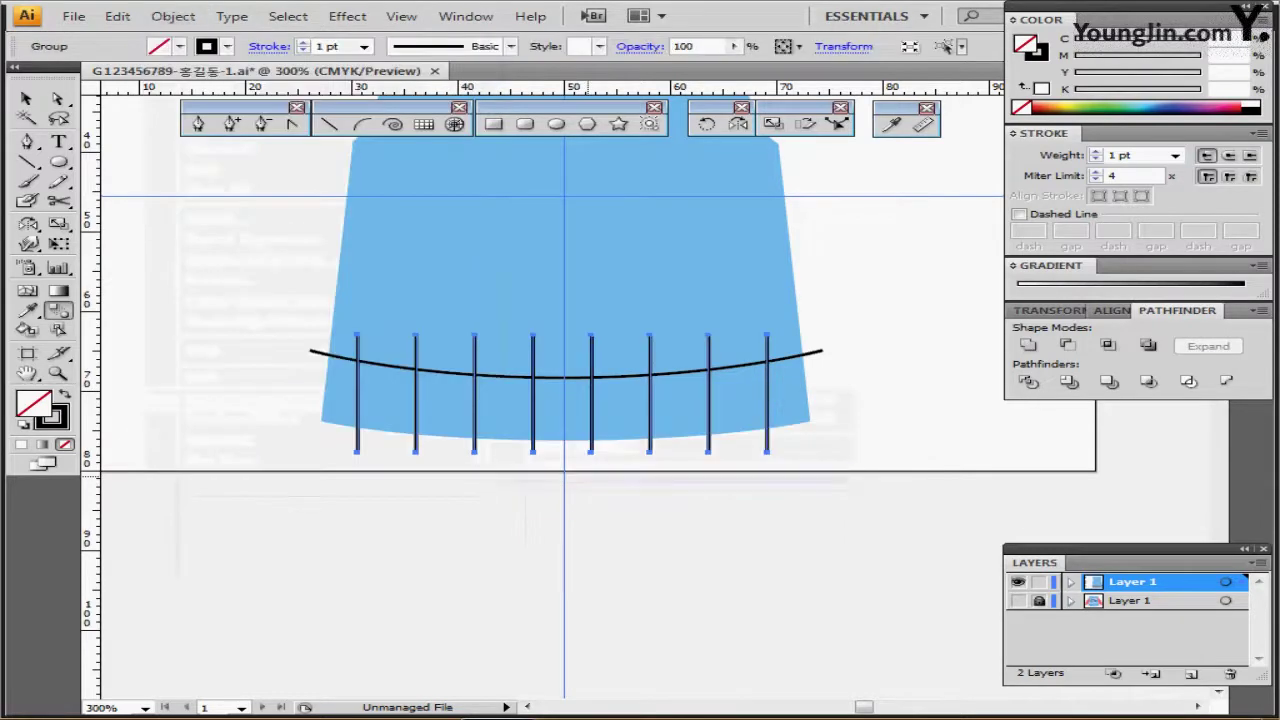
key("ctrl")
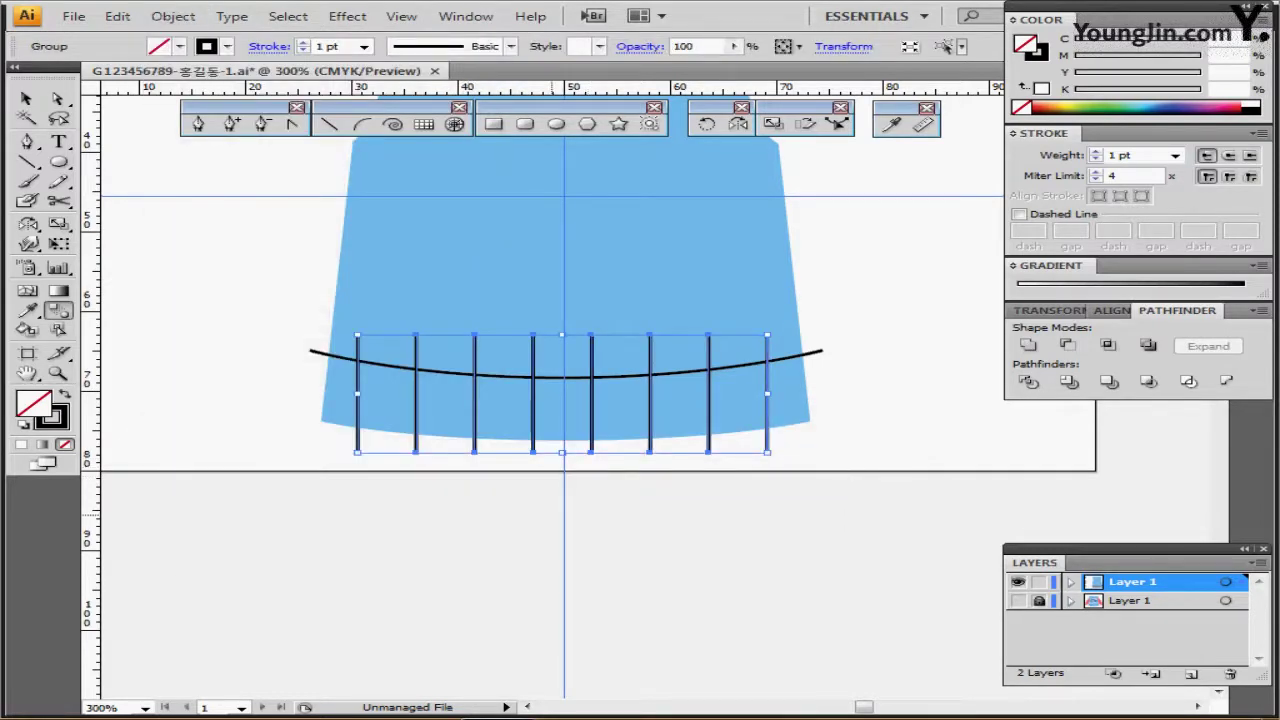
key("Right")
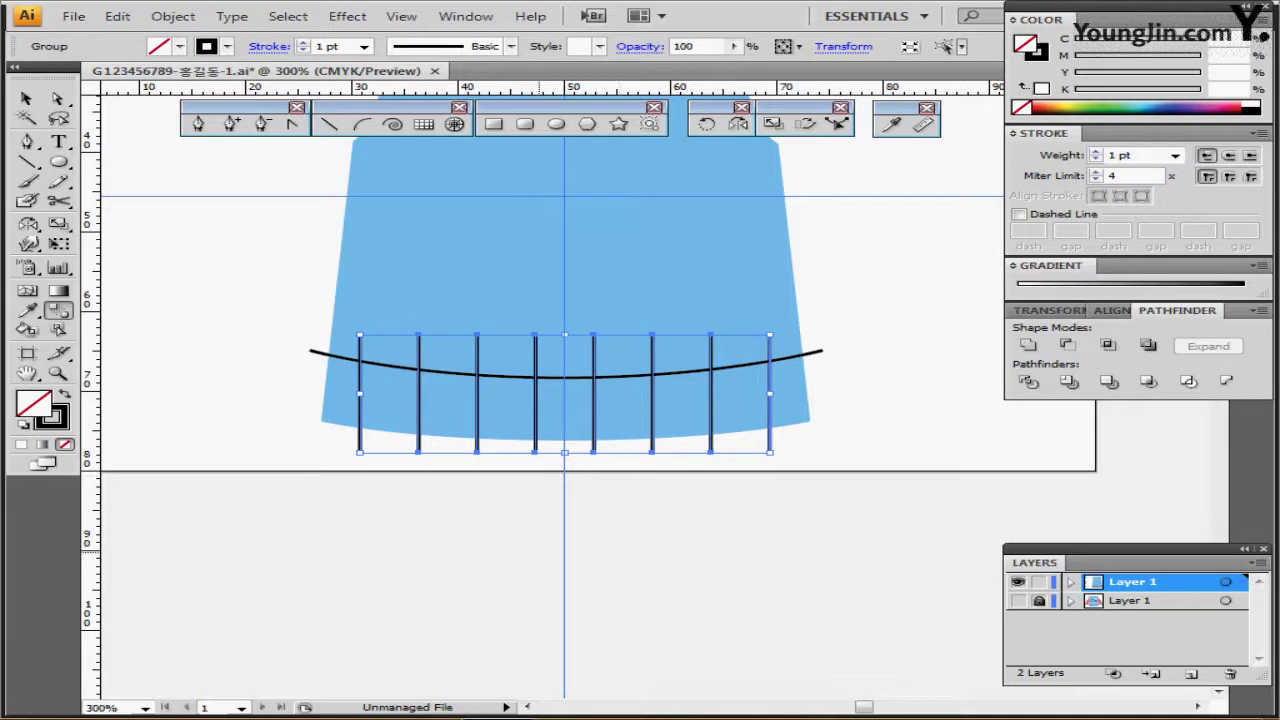
Step: Divide the shirt body along the curved line and all vertical lines with the Pathfinder
key("ctrl+shift+a")
key("ctrl+a")
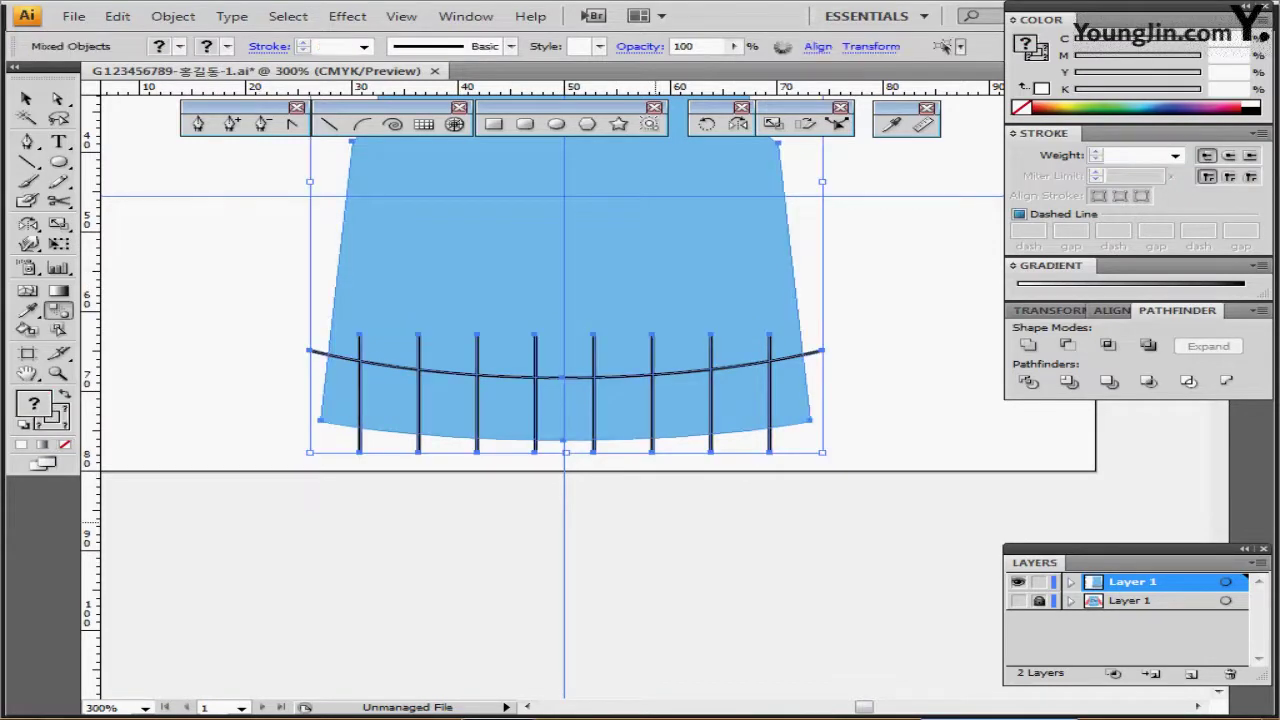
left_click(1028, 381)
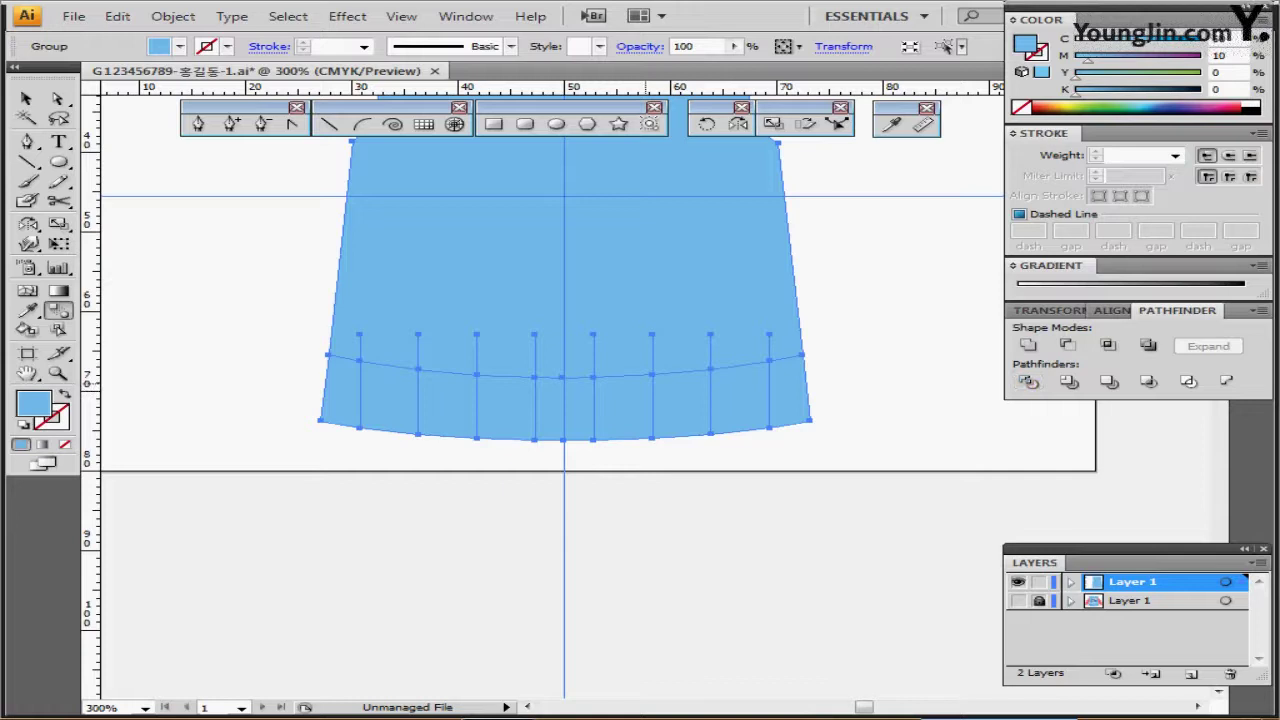
Step: Isolate the divided group and unite the upper body piece with itself to remove its leftover line stubs
key("ctrl")
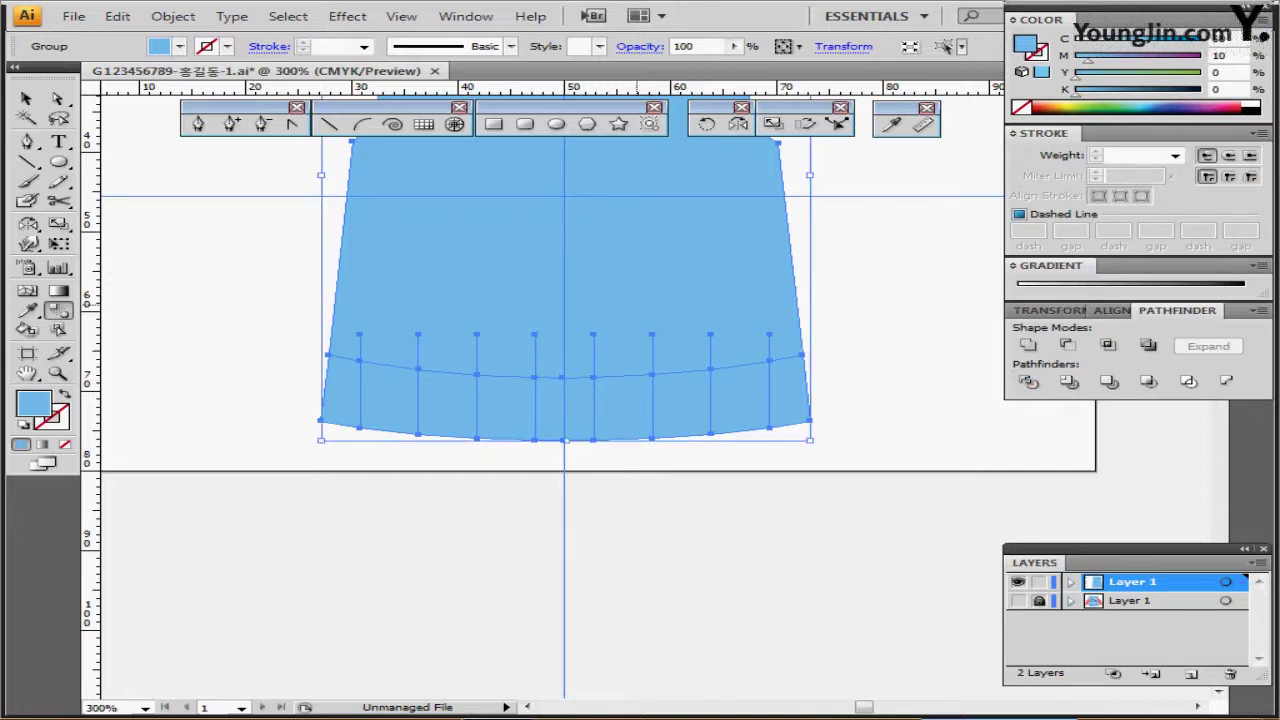
double_click(588, 282, "ctrl")
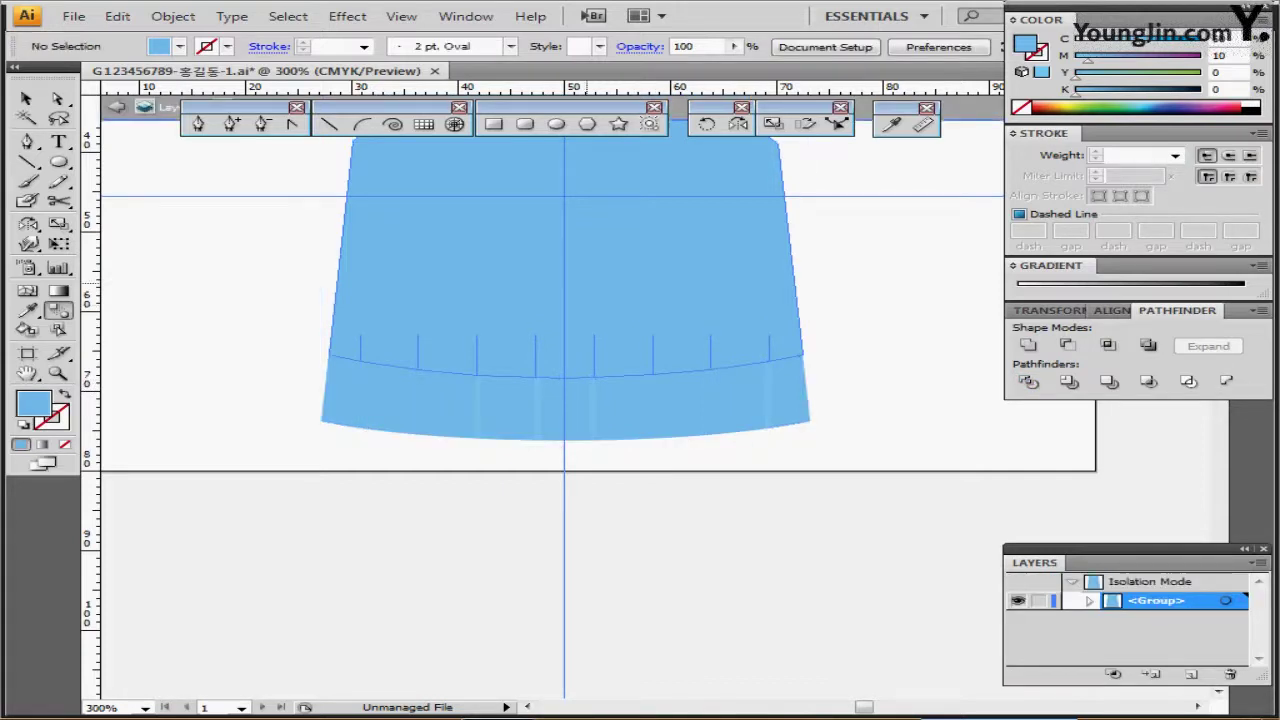
left_click_drag(590, 262, 575, 377)
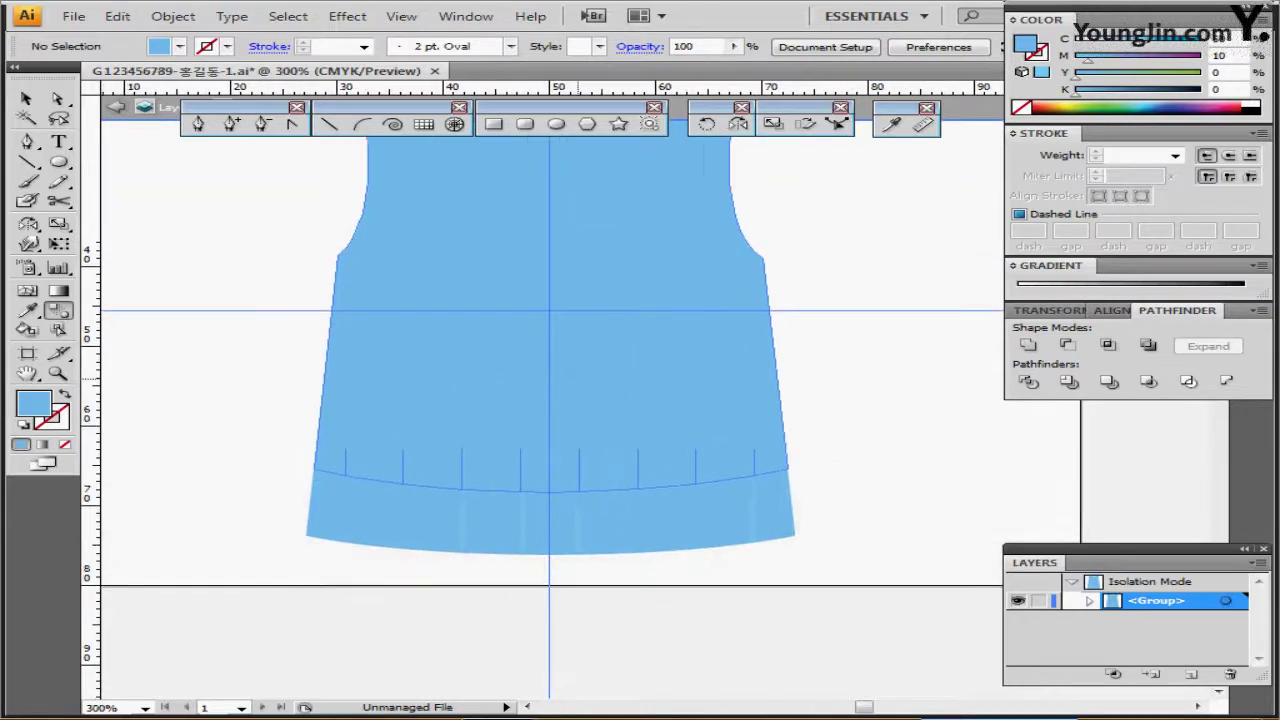
left_click(585, 372, "ctrl")
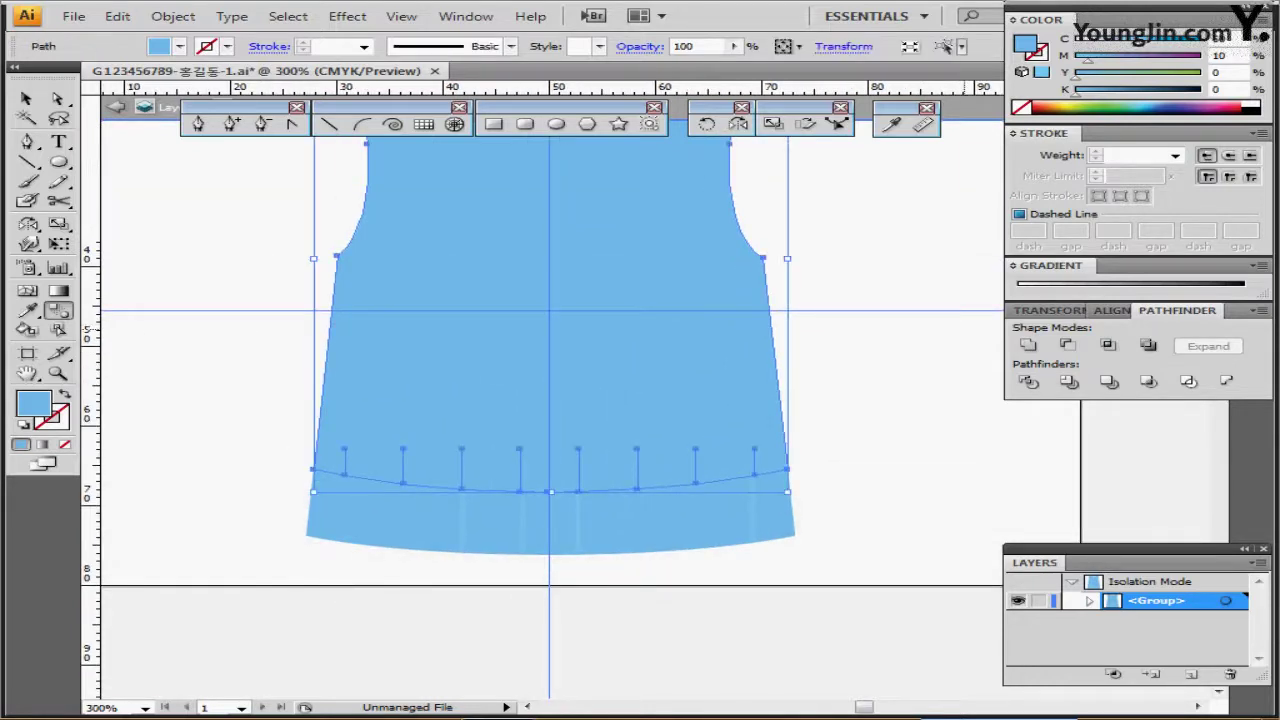
left_click(1028, 345)
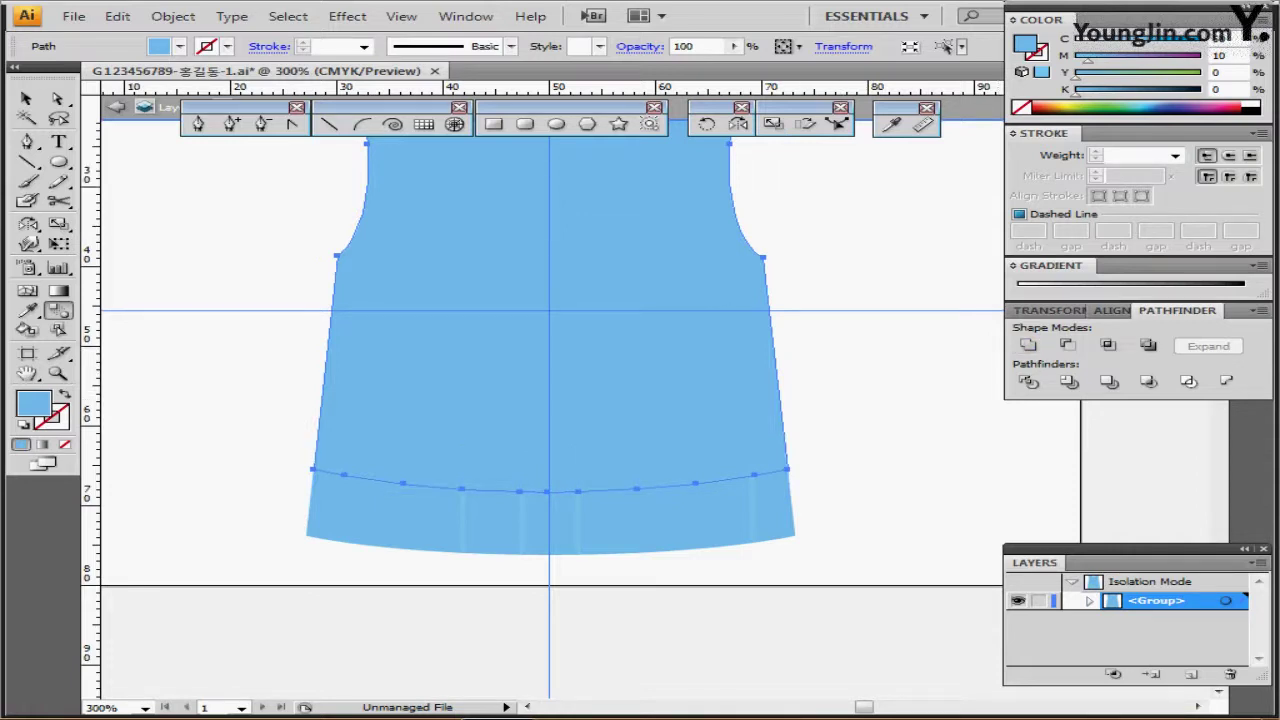
Step: Fill every other section of the hem band, starting with the outermost, with the darker blue swatch, and exit isolation mode
left_click_drag(337, 527, 349, 465)
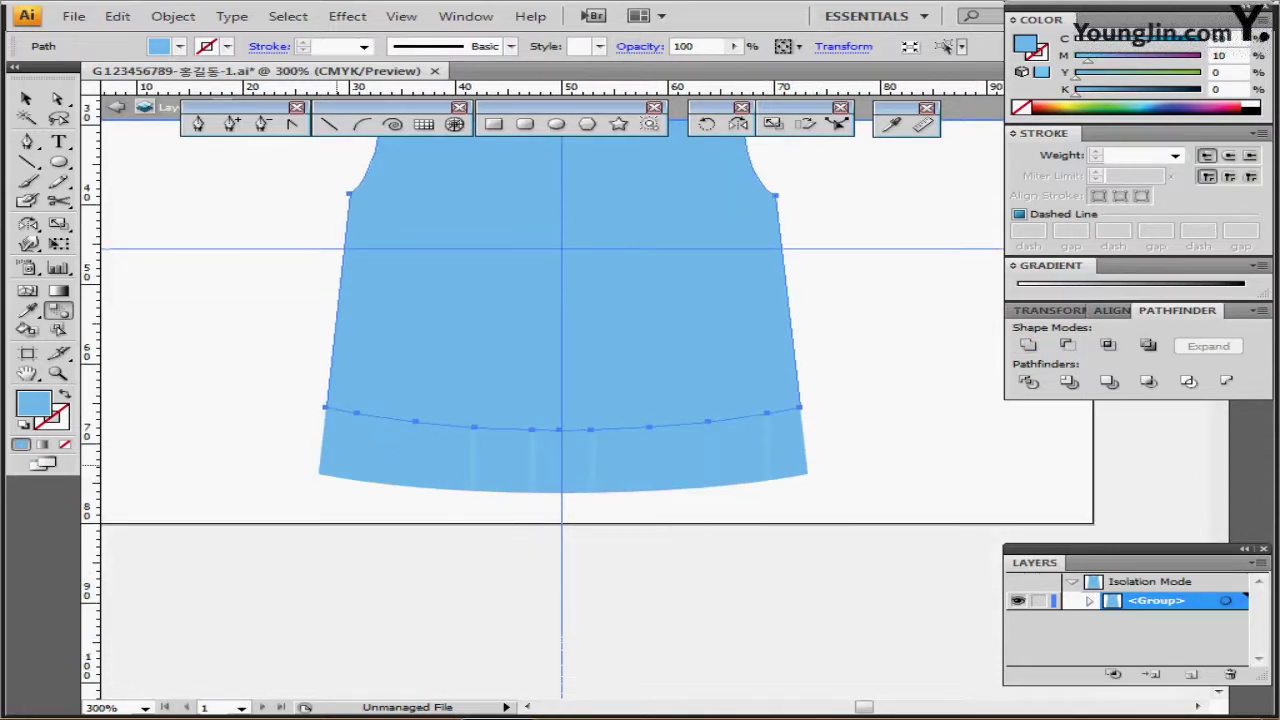
left_click(339, 465, "ctrl")
left_click(446, 466, "ctrl+shift")
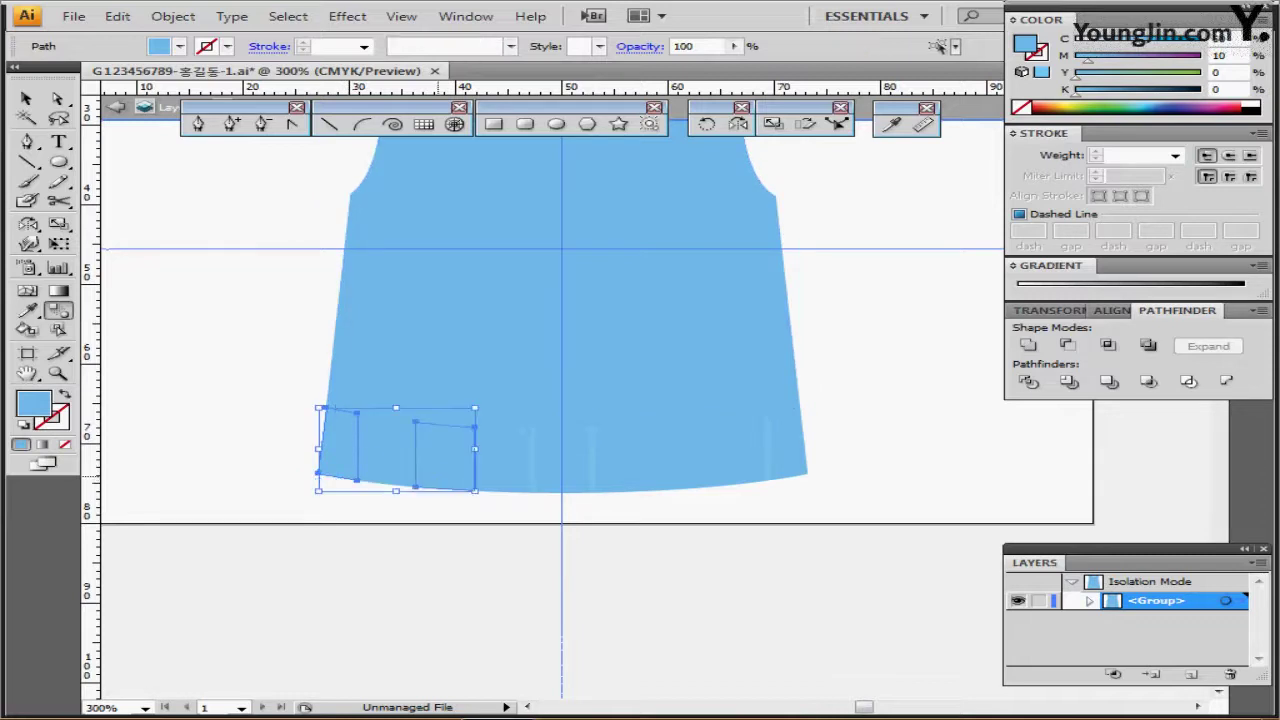
left_click(564, 466, "ctrl+shift")
left_click(678, 462, "ctrl+shift")
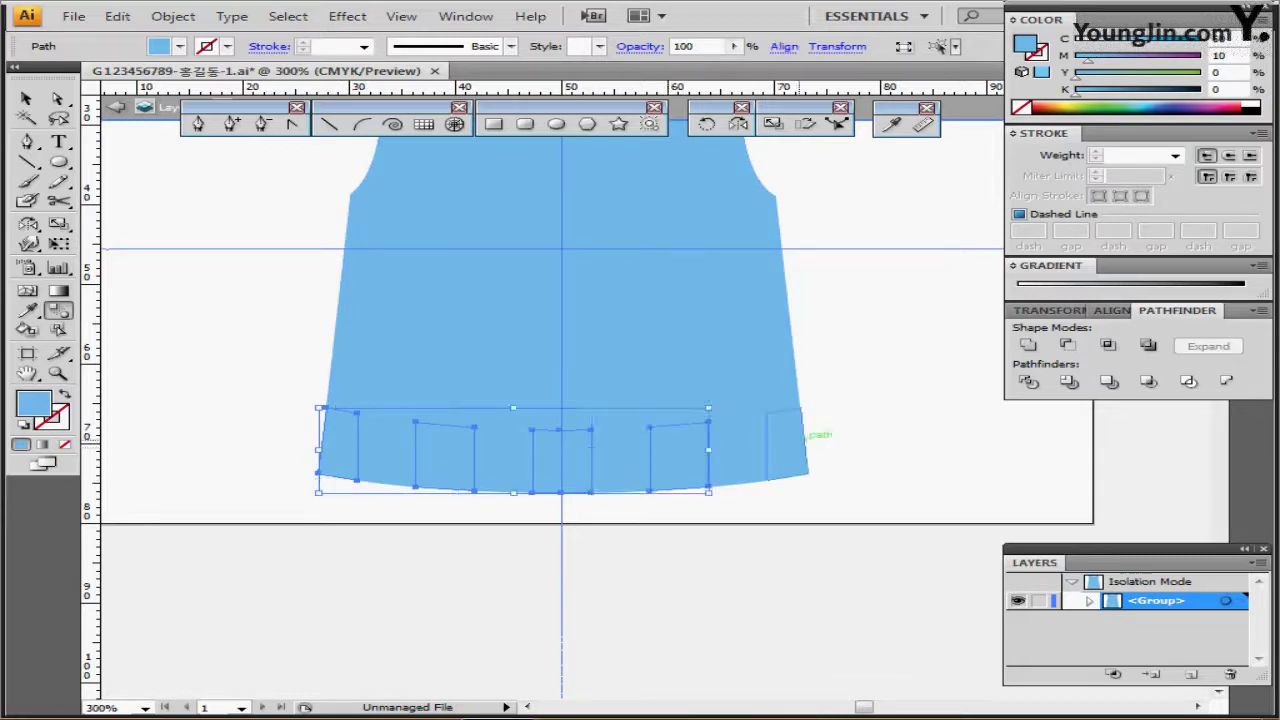
left_click(794, 444, "ctrl+shift")
left_click(787, 440, "shift")
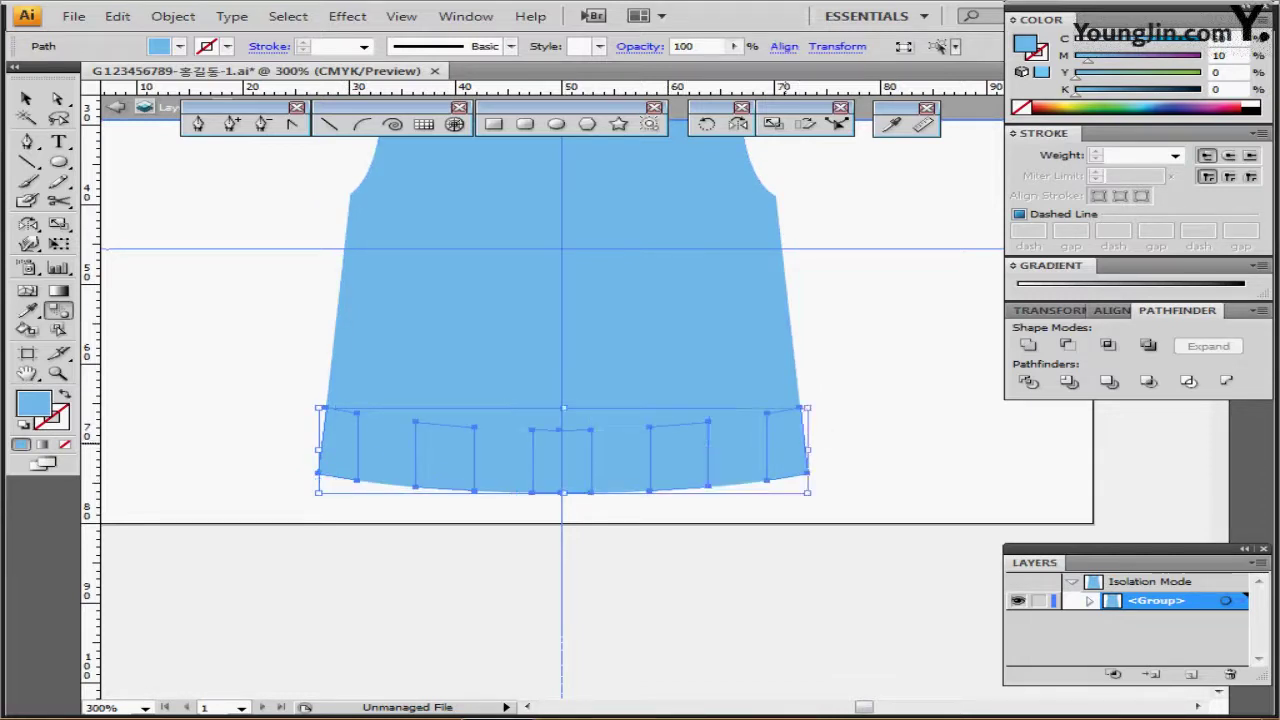
key("a")
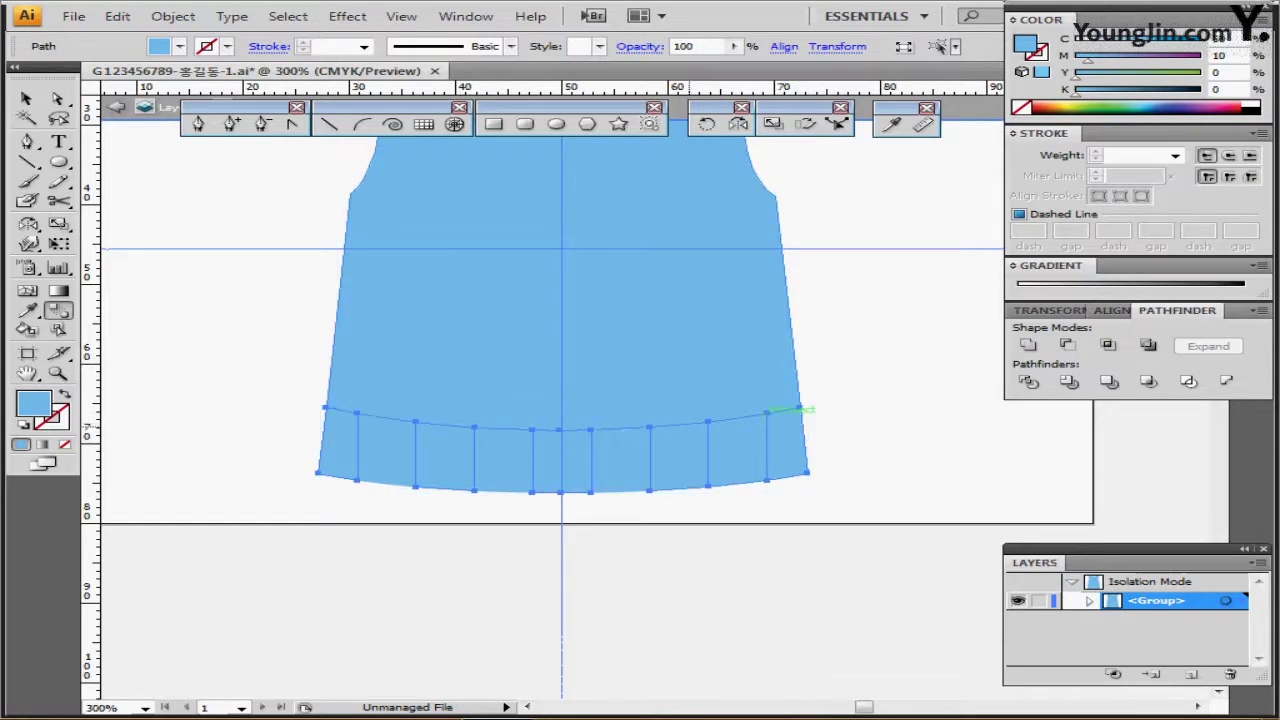
key("ctrl+minus")
key("ctrl+minus")
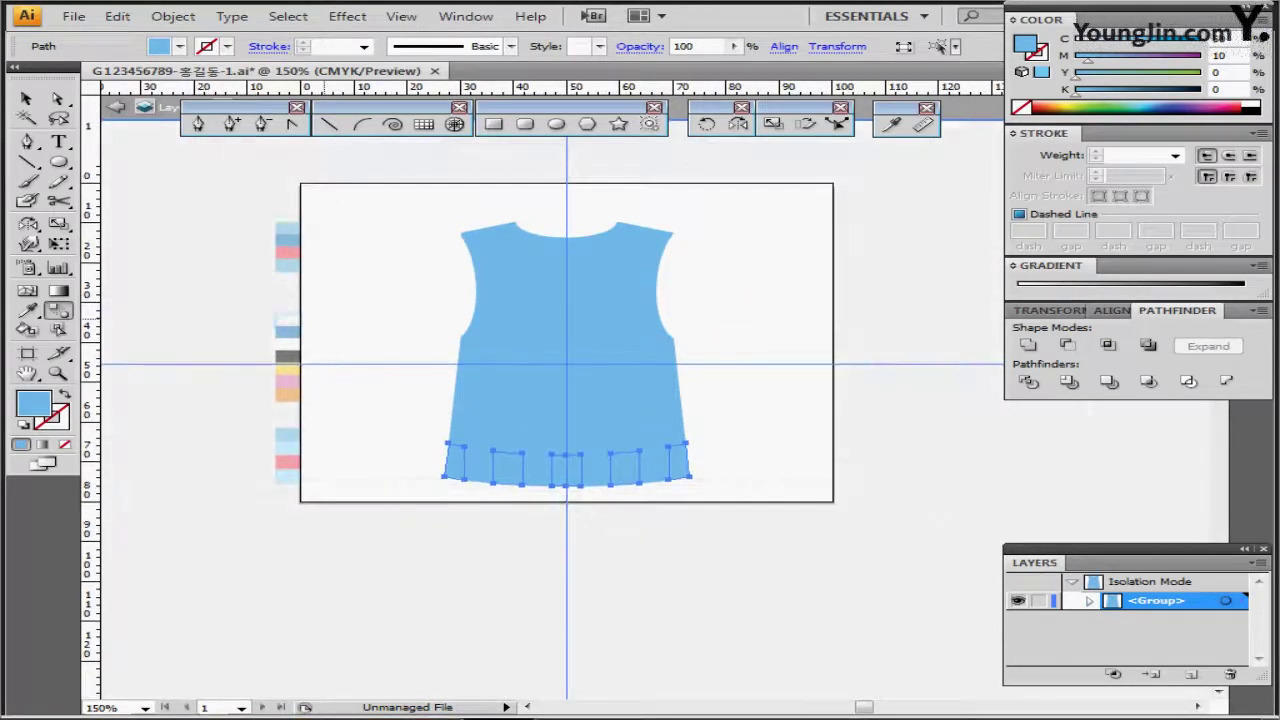
key("i")
left_click(288, 240)
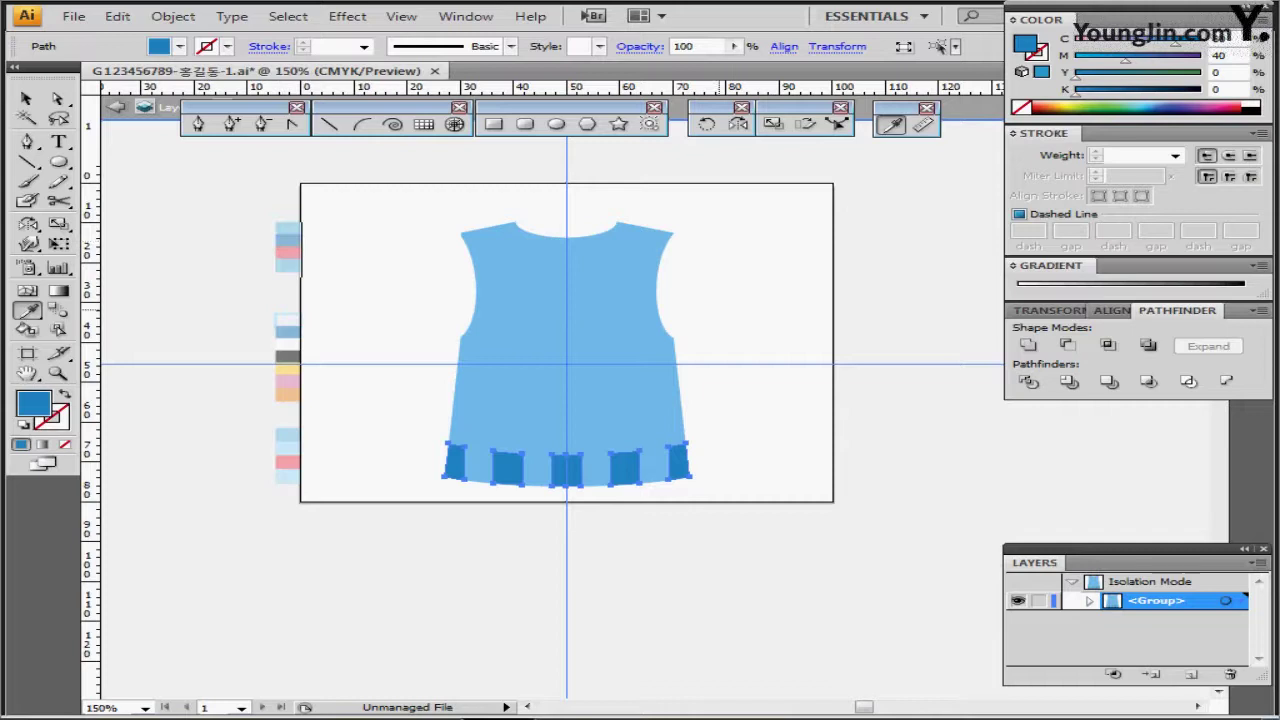
key("Escape")
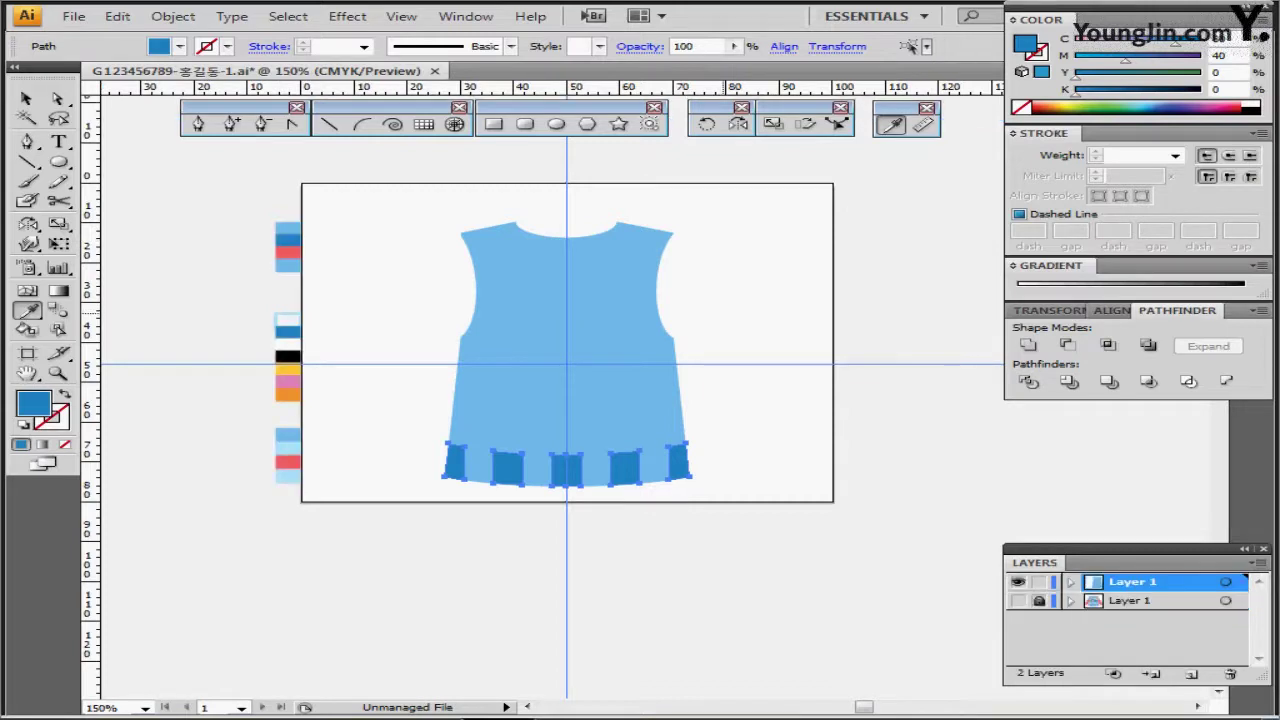
Step: Create a 13 × 57 mm rectangle filled with the red swatch colour and place it beside the shirt body's left side
left_click_drag(643, 300, 601, 292)
left_click(713, 214, "ctrl")
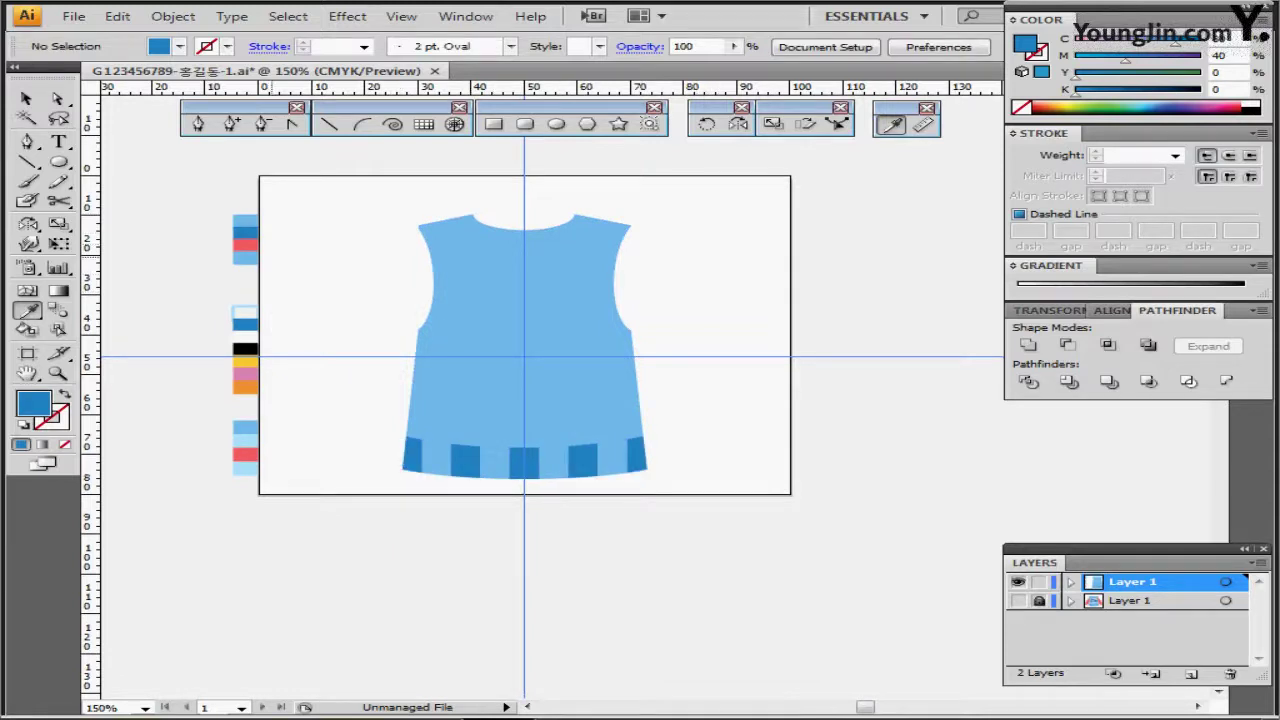
left_click(248, 244)
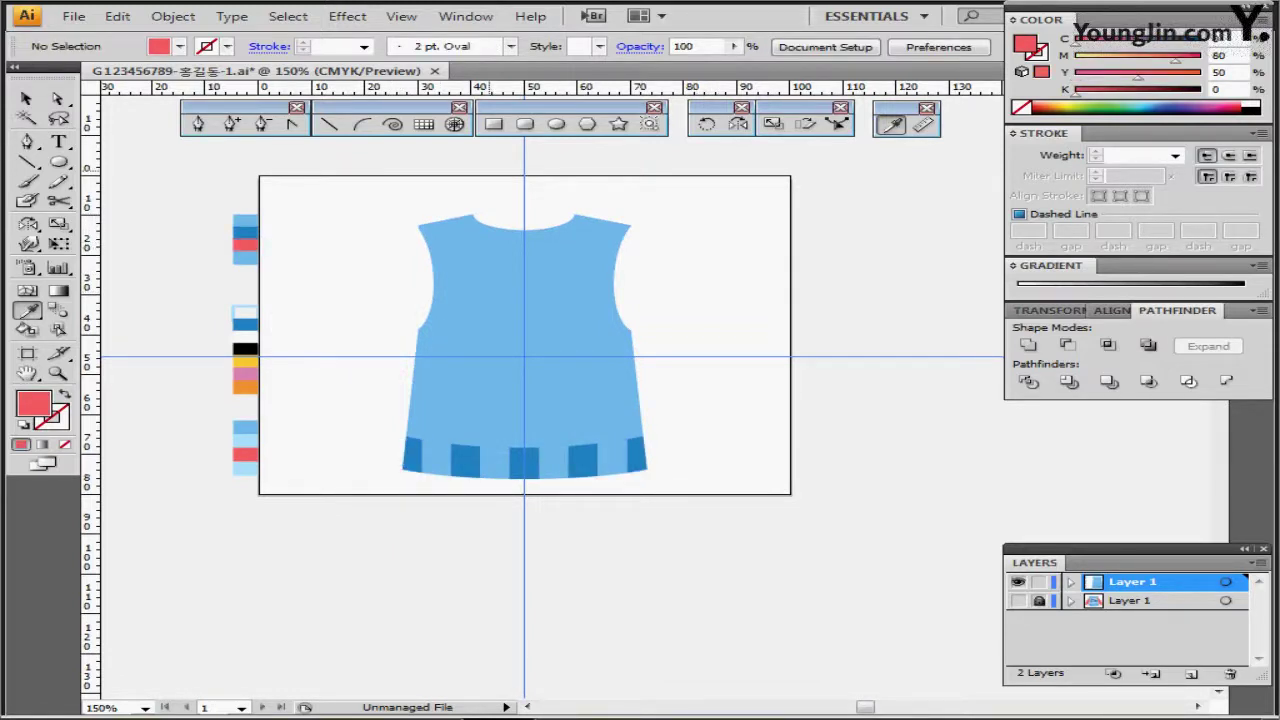
left_click(494, 123)
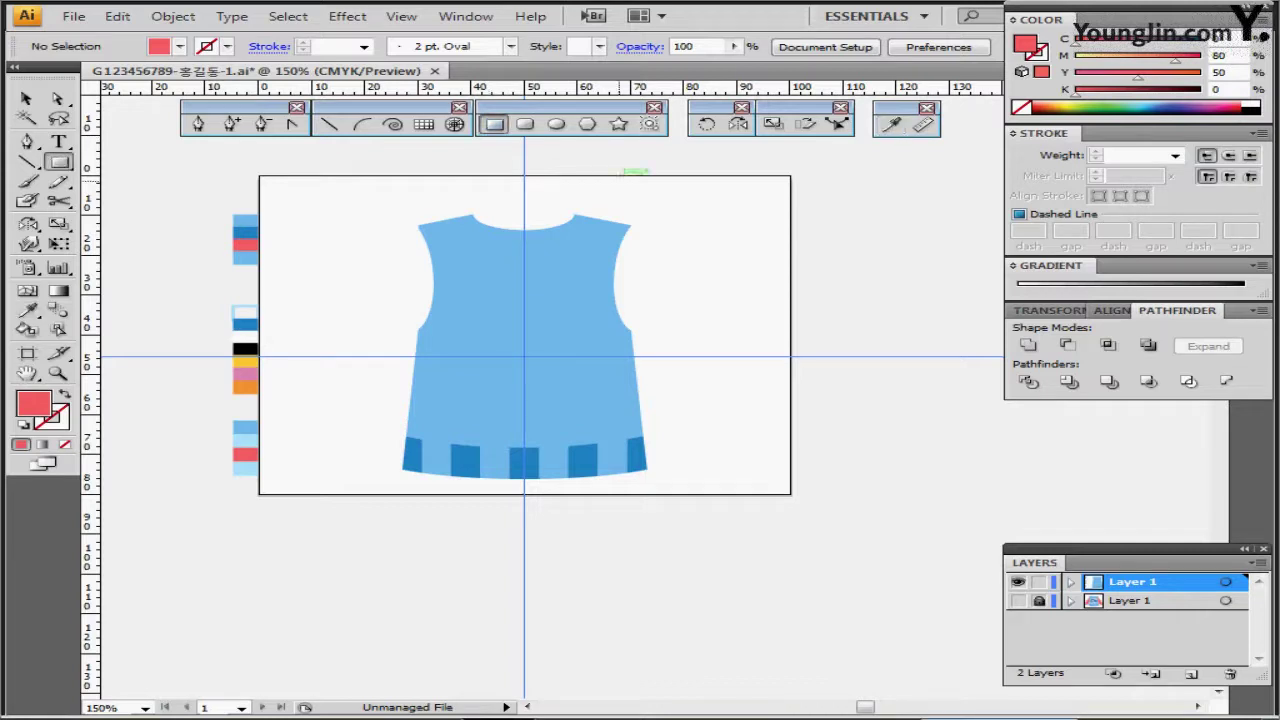
left_click(411, 213)
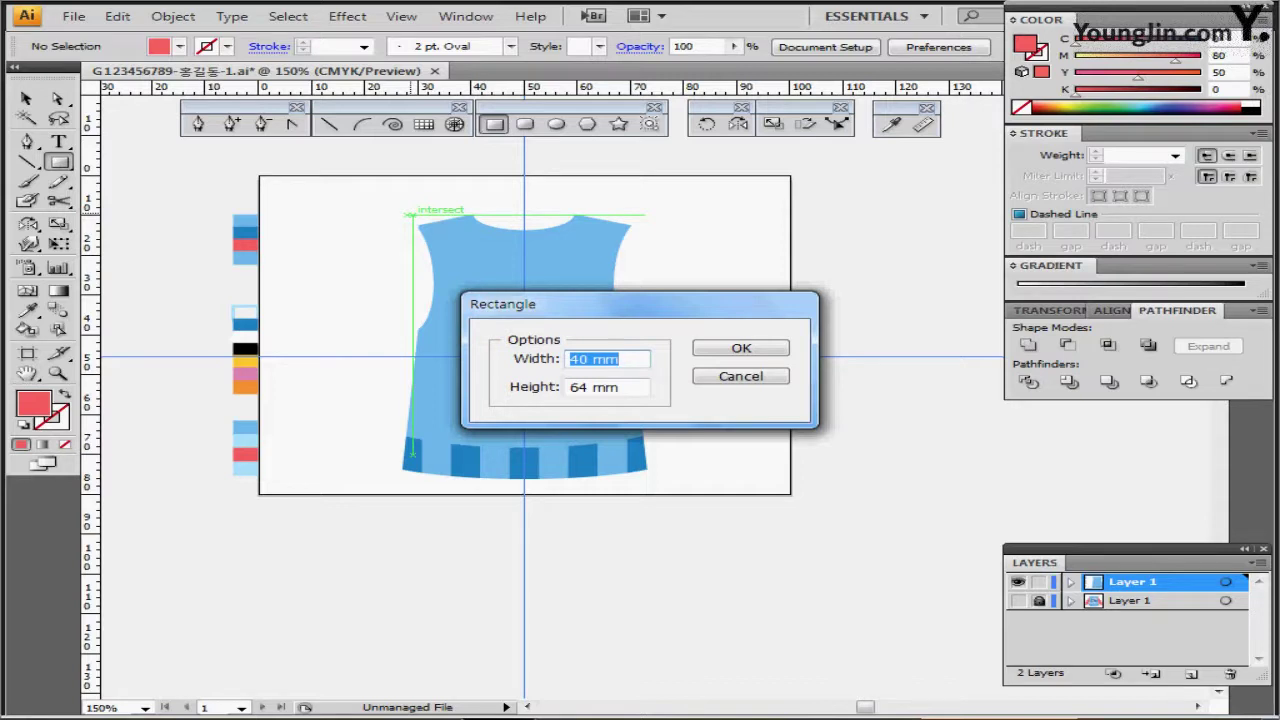
type("3")
key("BackSpace")
type("13")
key("Tab")
type("57")
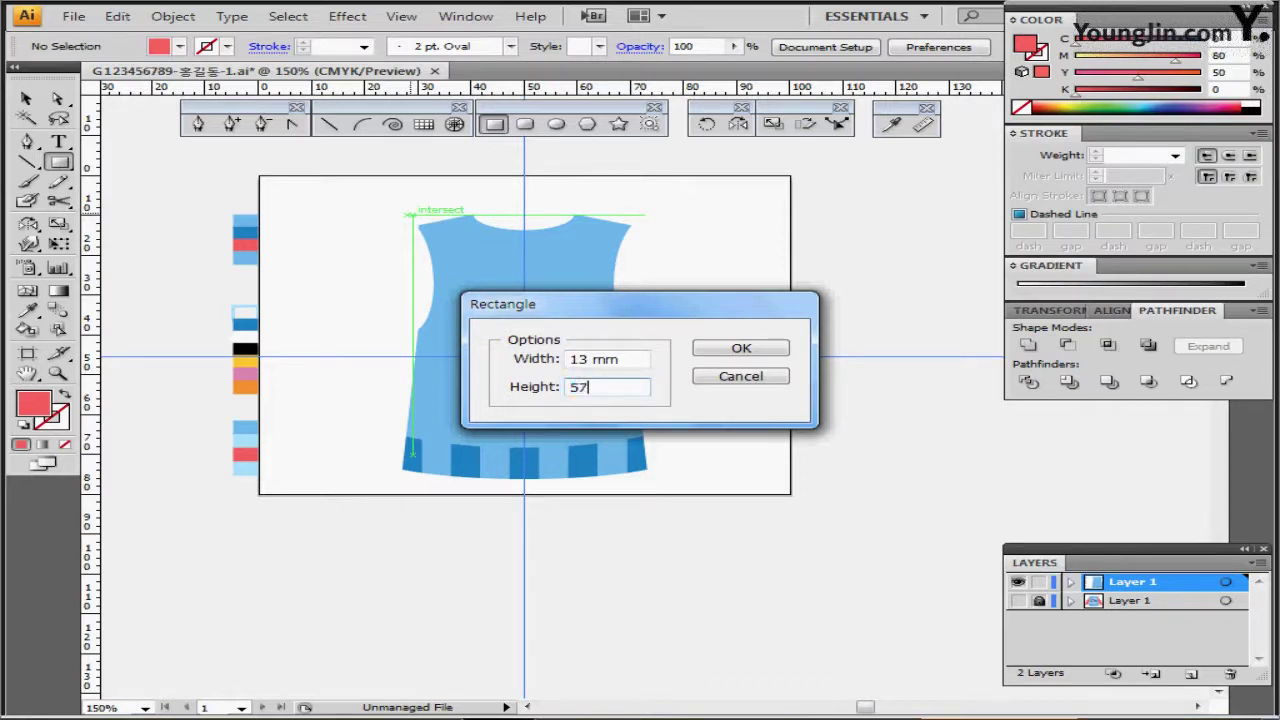
key("Return")
left_click_drag(430, 340, 342, 350)
Step: Create a light blue 5 × 13 mm rounded rectangle with 3 mm corner radius over the red rectangle's left edge, and nudge it slightly up
key("ctrl+equal")
key("ctrl+equal")
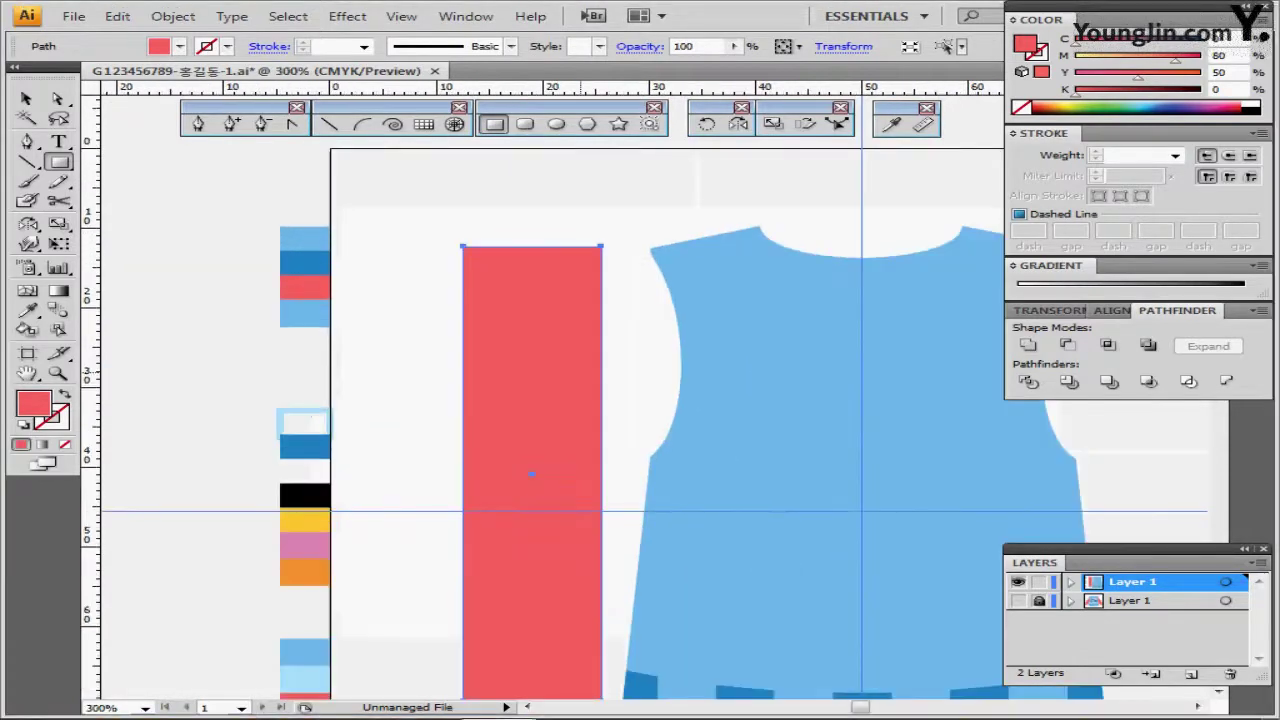
left_click_drag(581, 372, 531, 308)
left_click(382, 300, "ctrl")
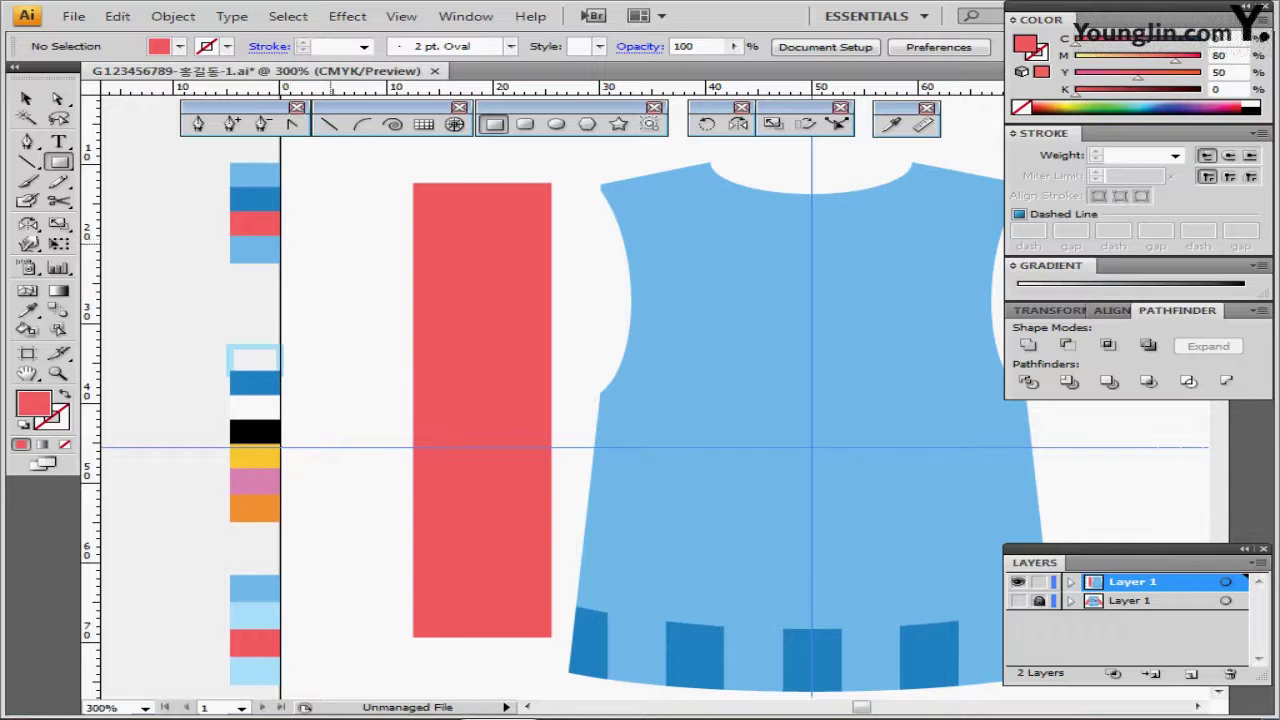
left_click(256, 249)
key("ctrl+shift+a")
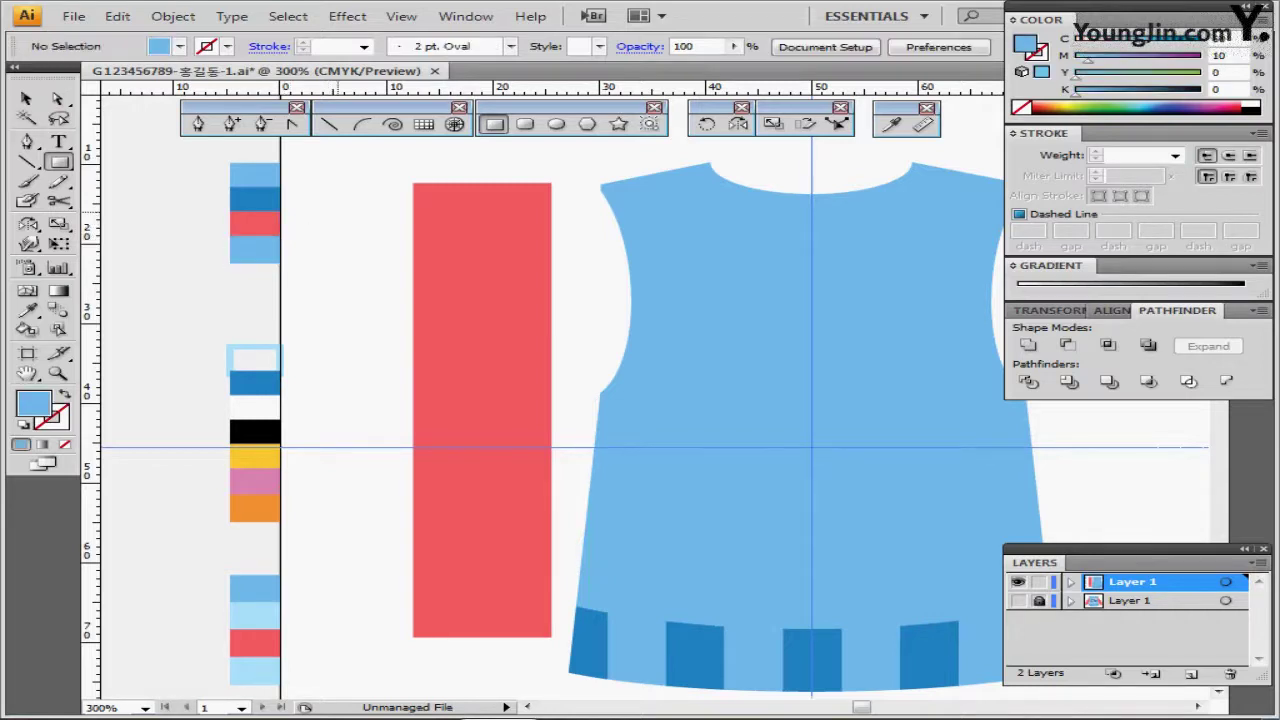
left_click(526, 124)
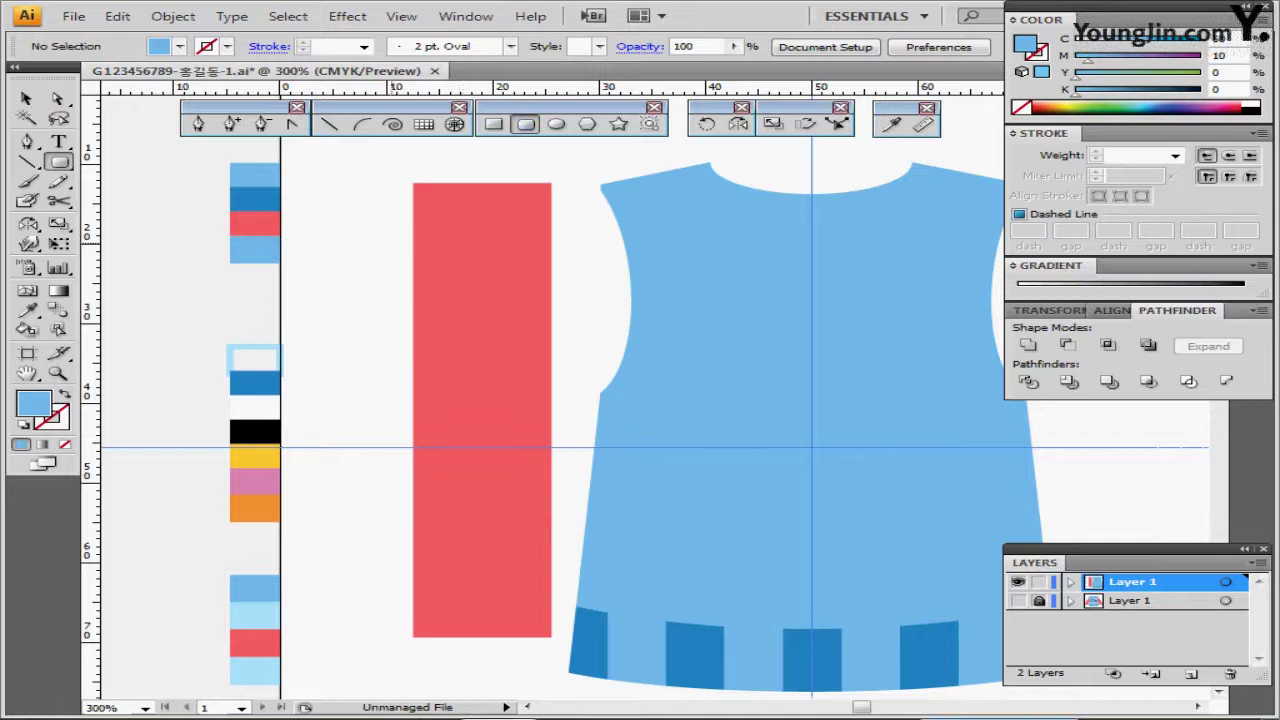
left_click(392, 244)
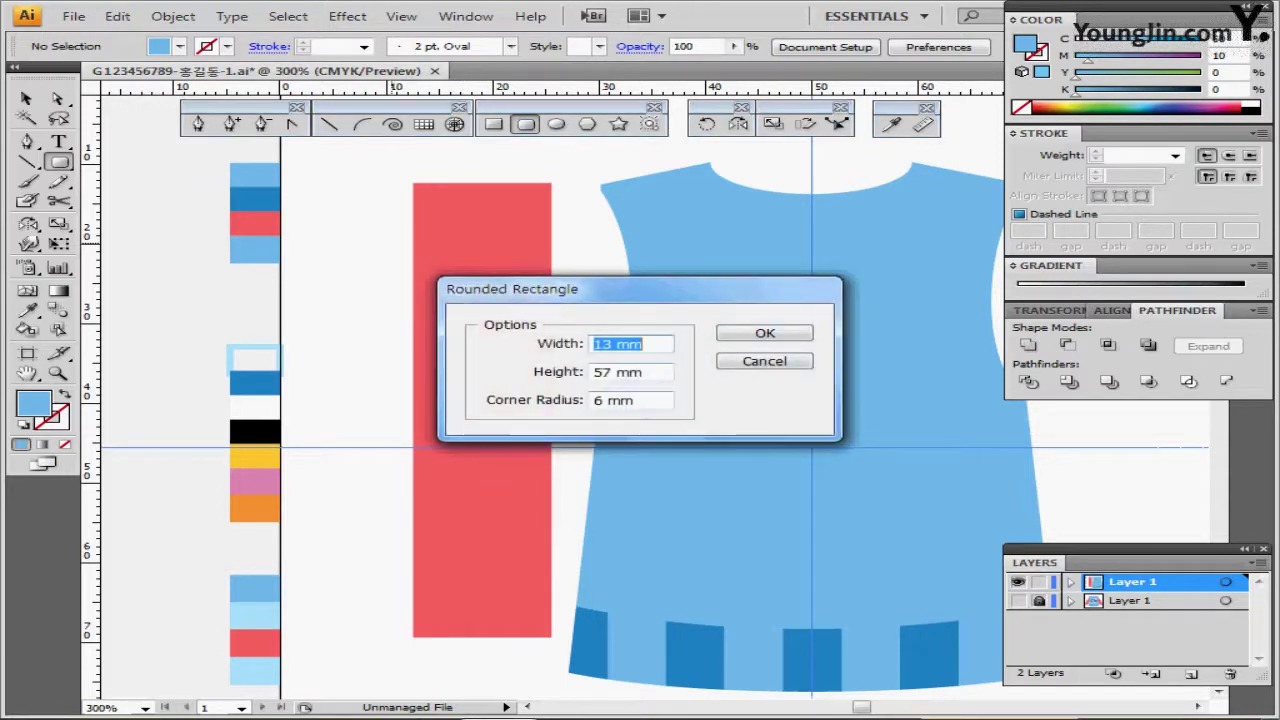
left_click_drag(620, 289, 616, 267)
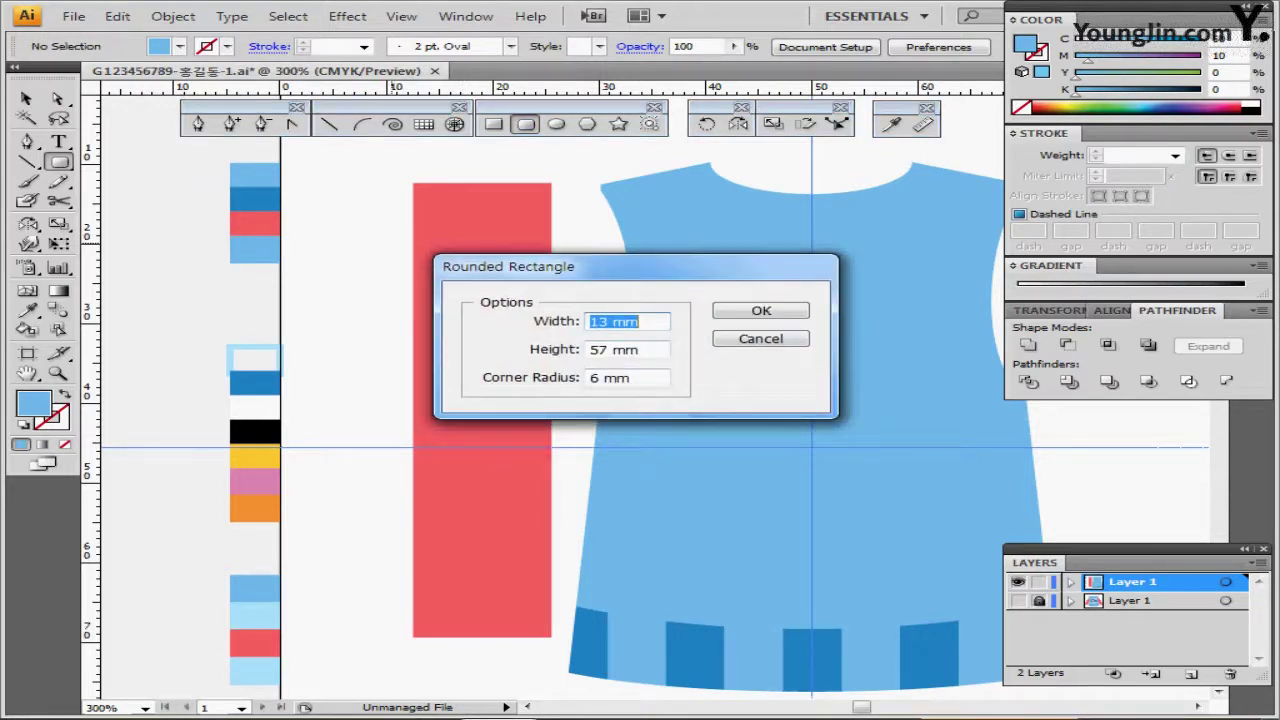
type("5")
key("Tab")
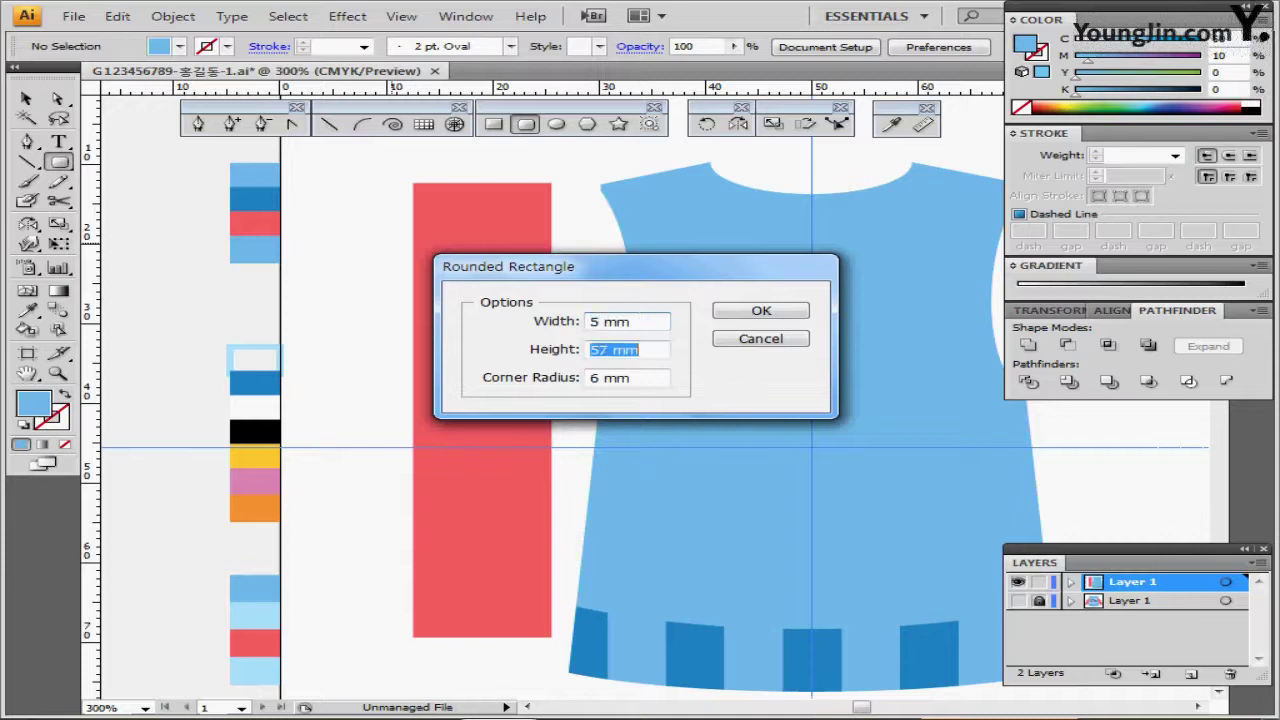
type("13")
key("Tab")
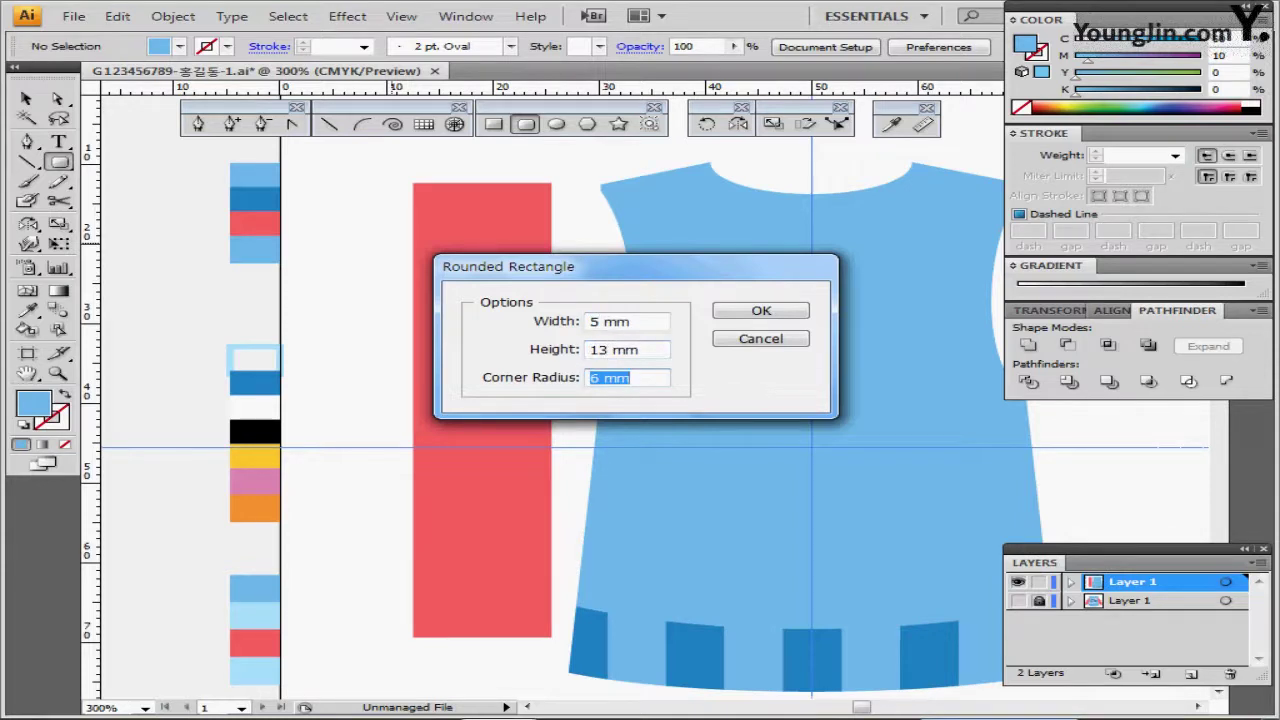
type("3")
key("Return")
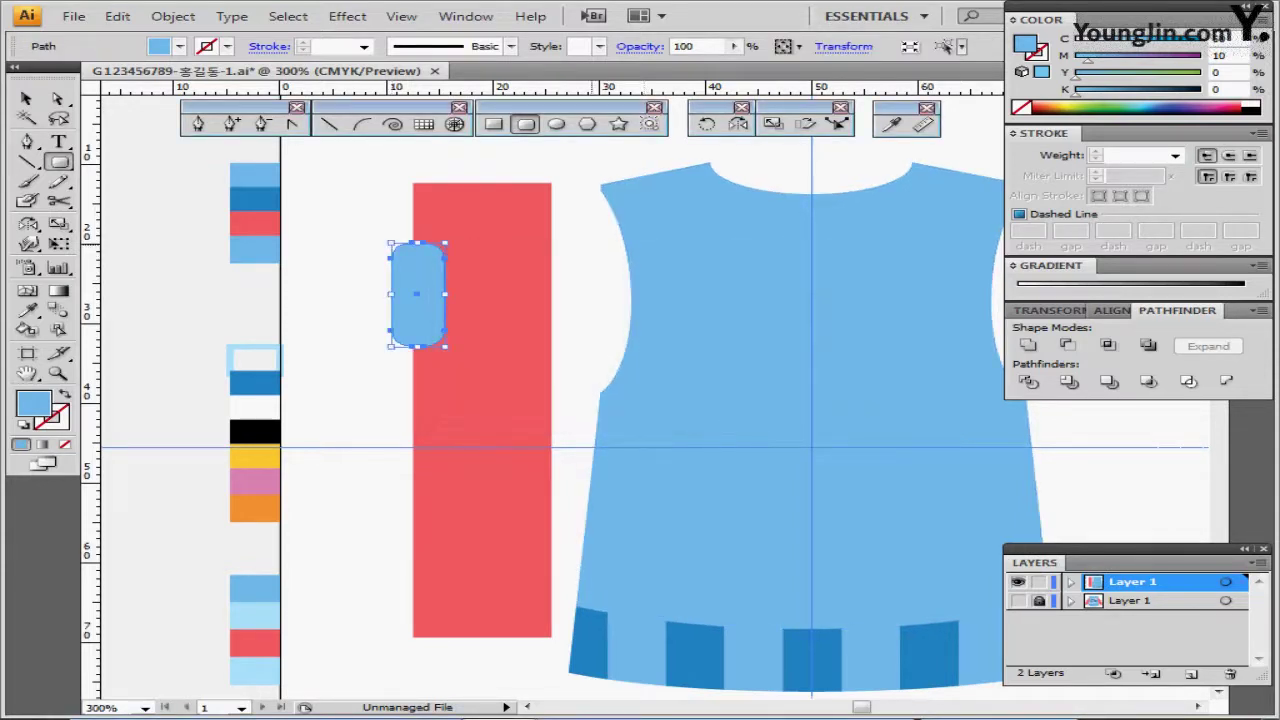
key("Up")
key("Up")
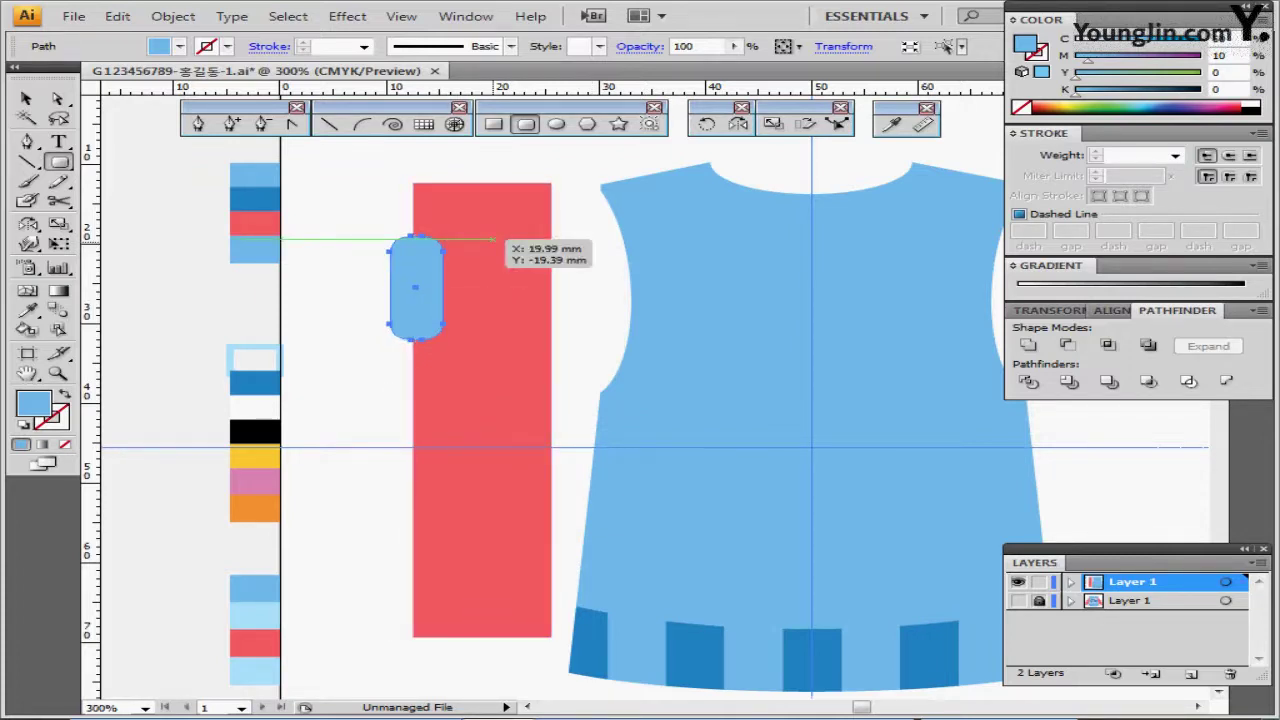
Step: Nudge the blue rounded rectangle slightly left and split it and the red rectangle with Pathfinder Divide
key("Right")
key("Left")
key("Left")
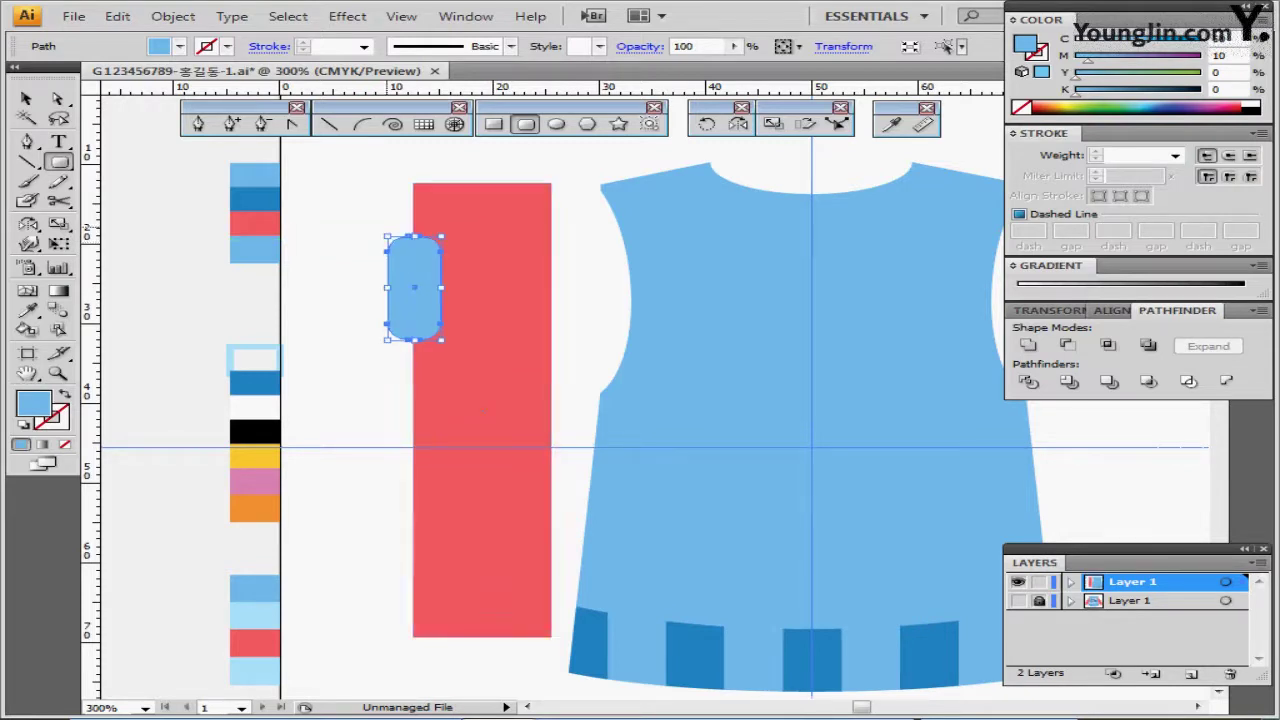
left_click_drag(361, 188, 467, 300)
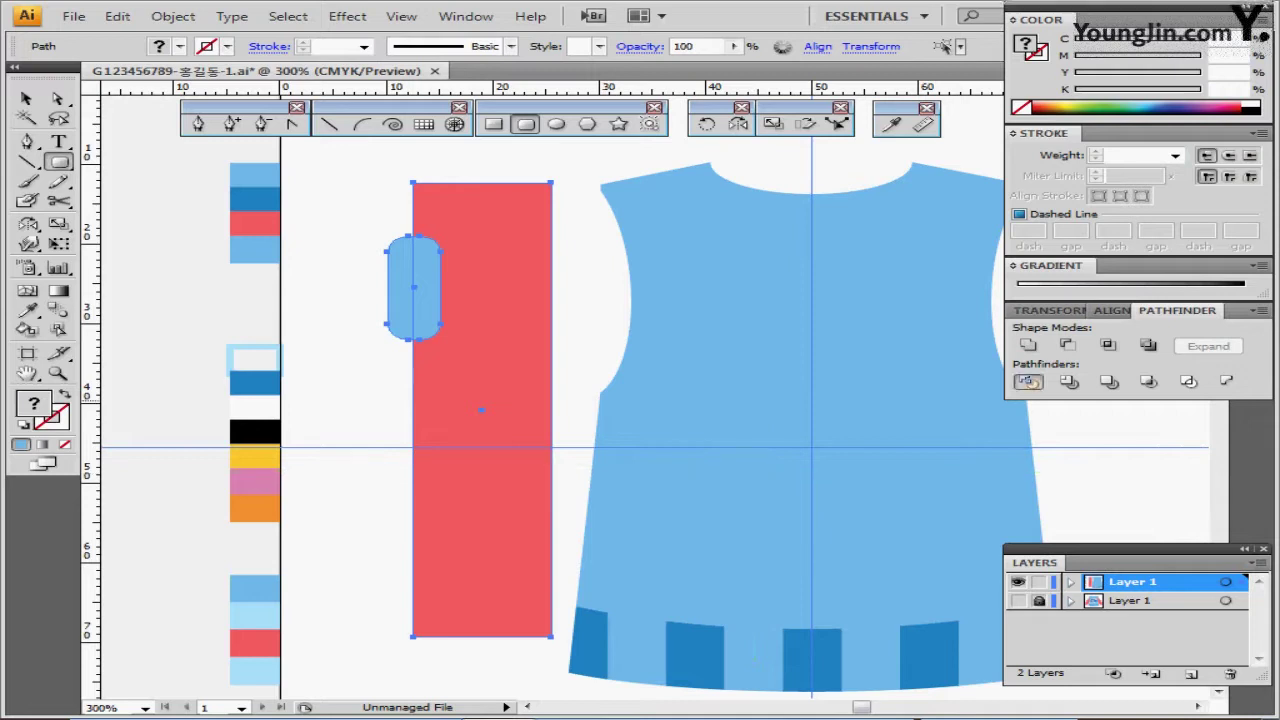
key("ctrl+g")
Step: Isolate the divided group, delete the blue half outside the red rectangle, and exit isolation mode
double_click(474, 303)
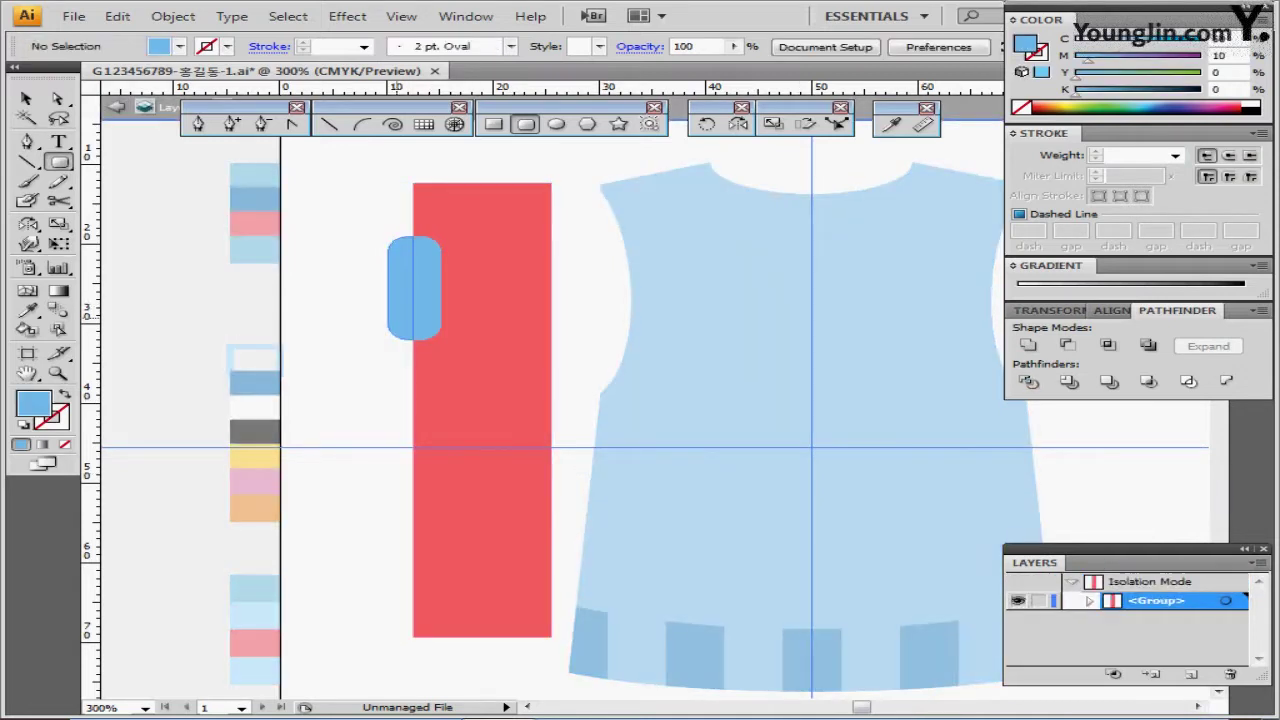
left_click(401, 313)
key("Delete")
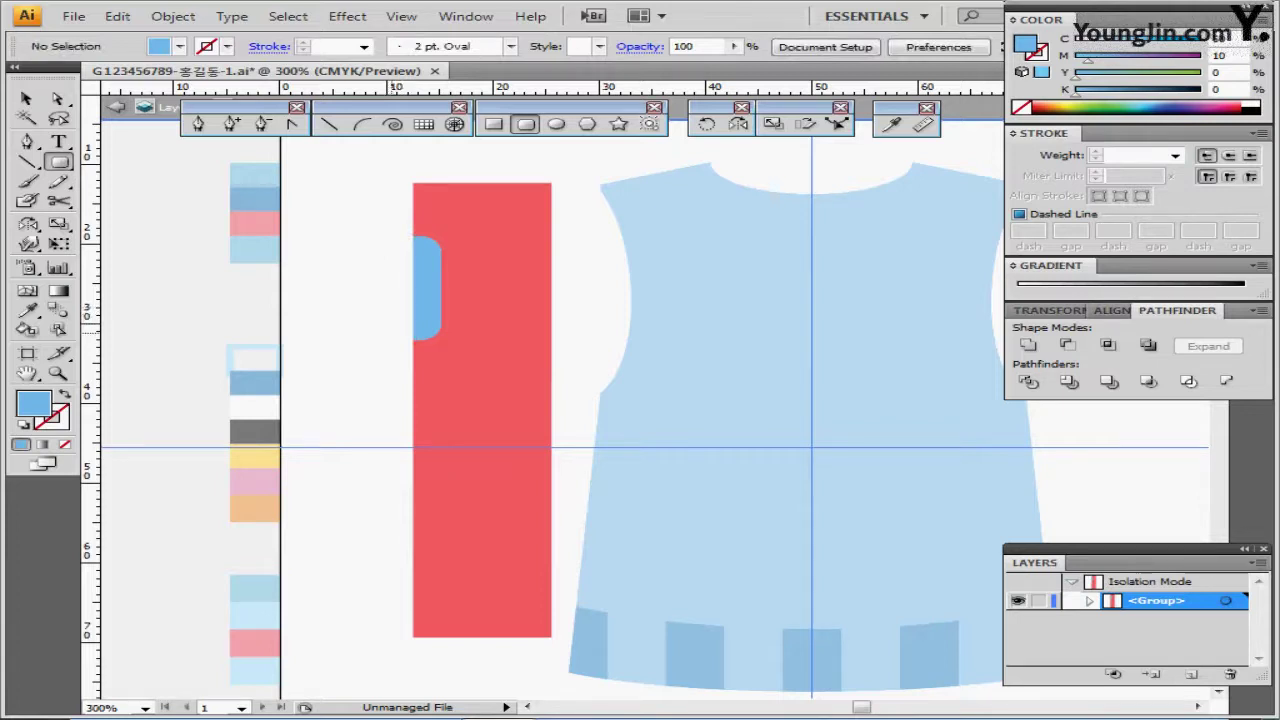
double_click(393, 327, "ctrl")
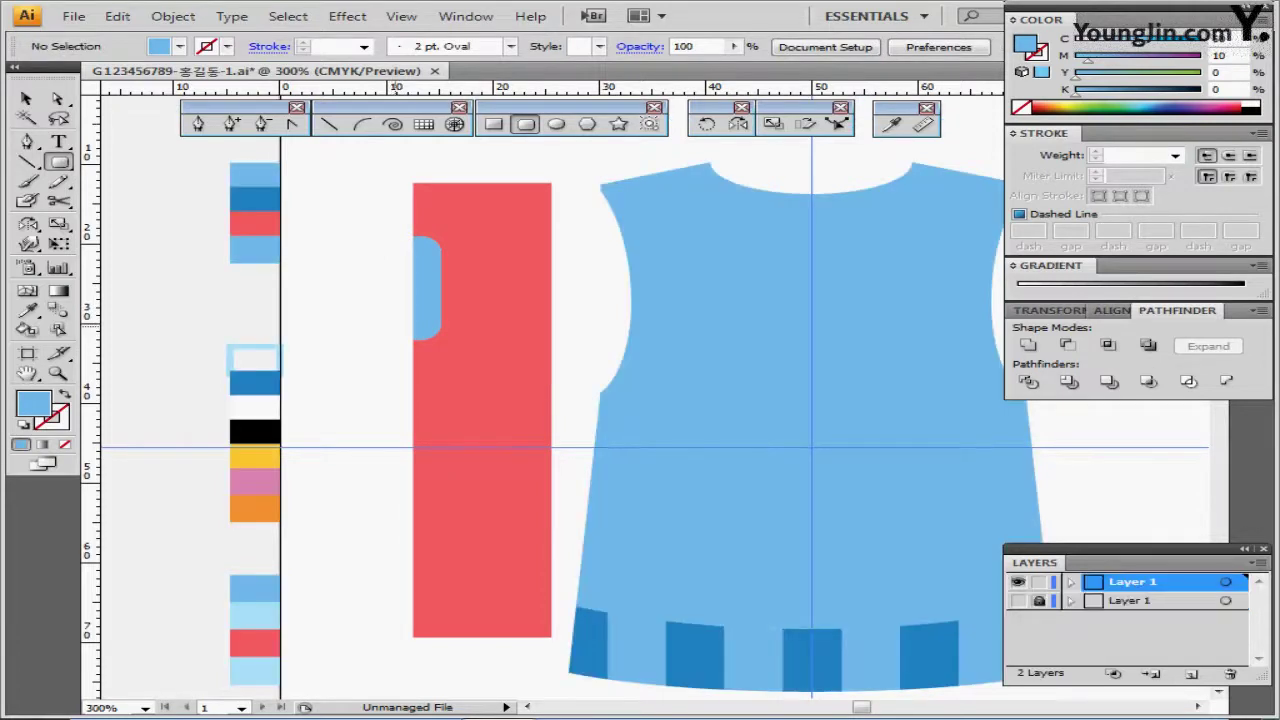
Step: Rotate the sleeve group clockwise so that it slants down and away from the shirt body
left_click(455, 363, "ctrl")
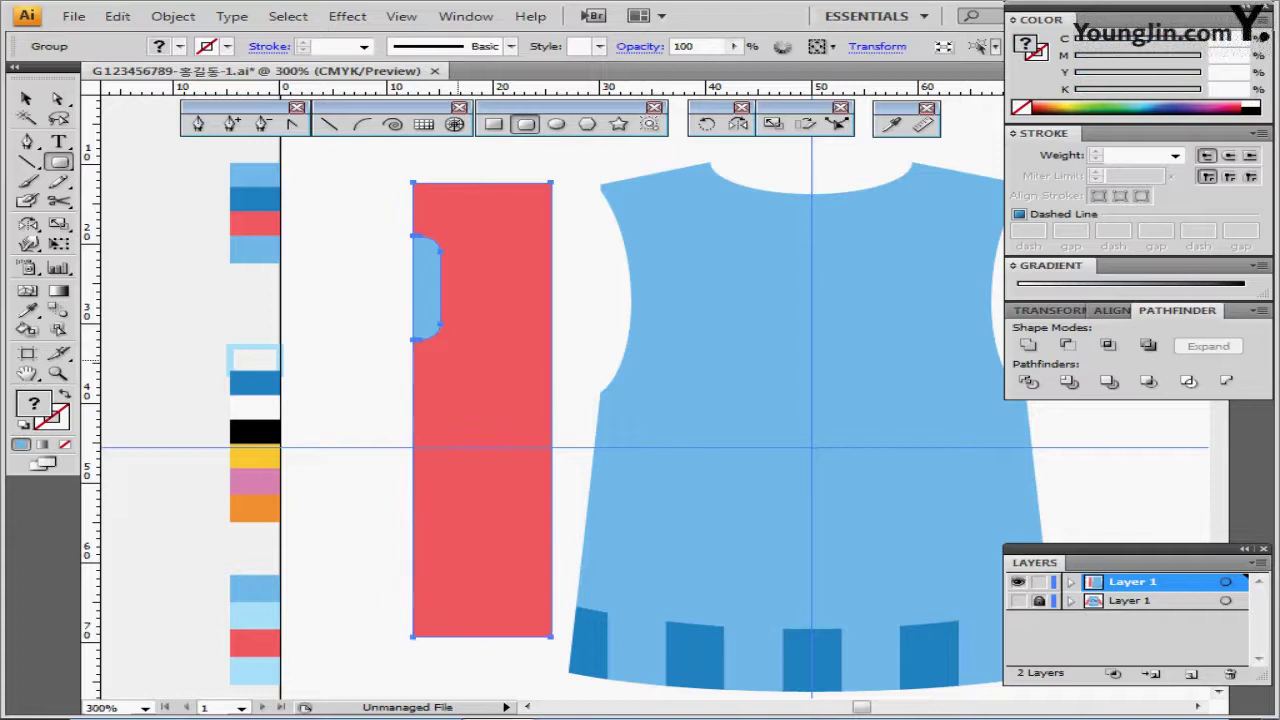
key("ctrl+minus")
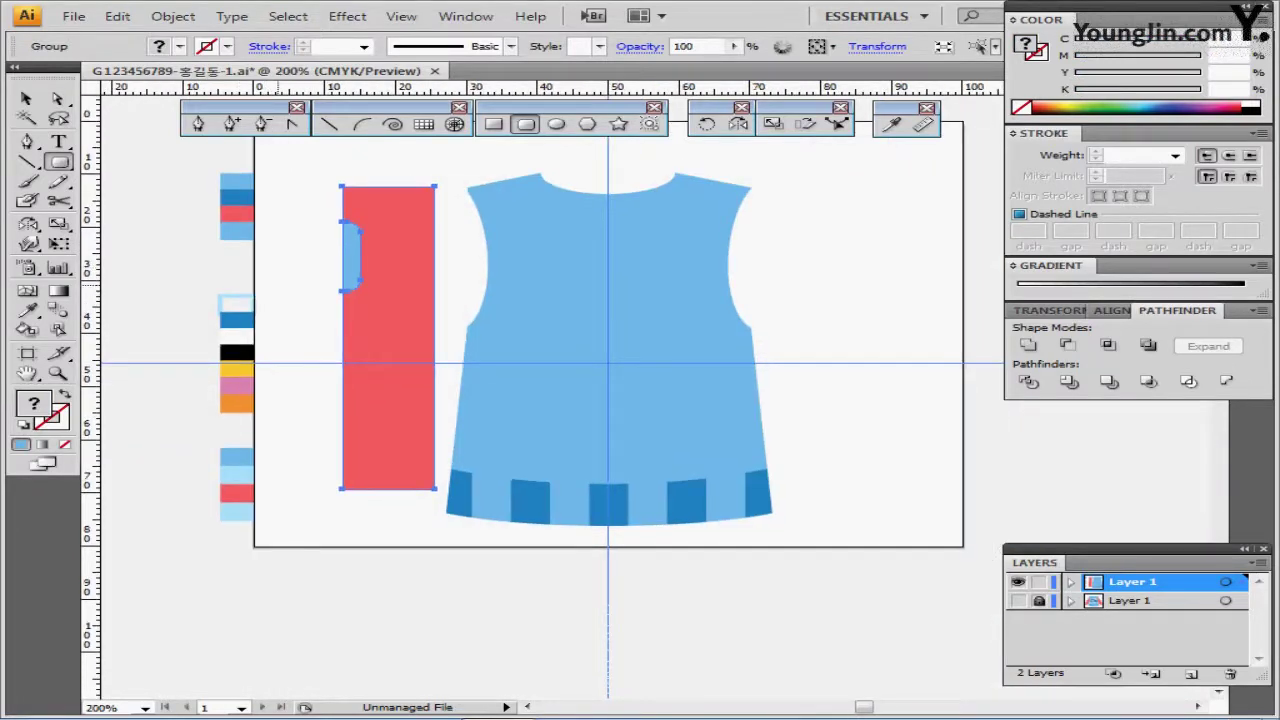
double_click(707, 124)
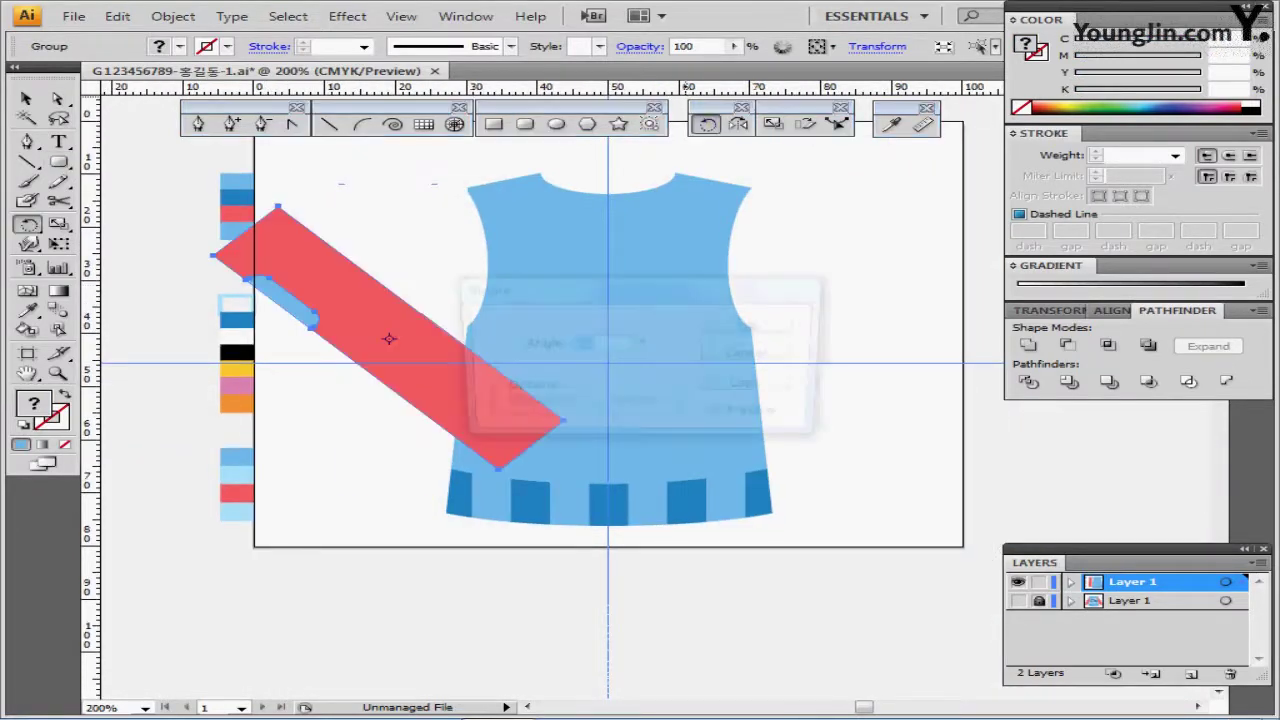
type("-45")
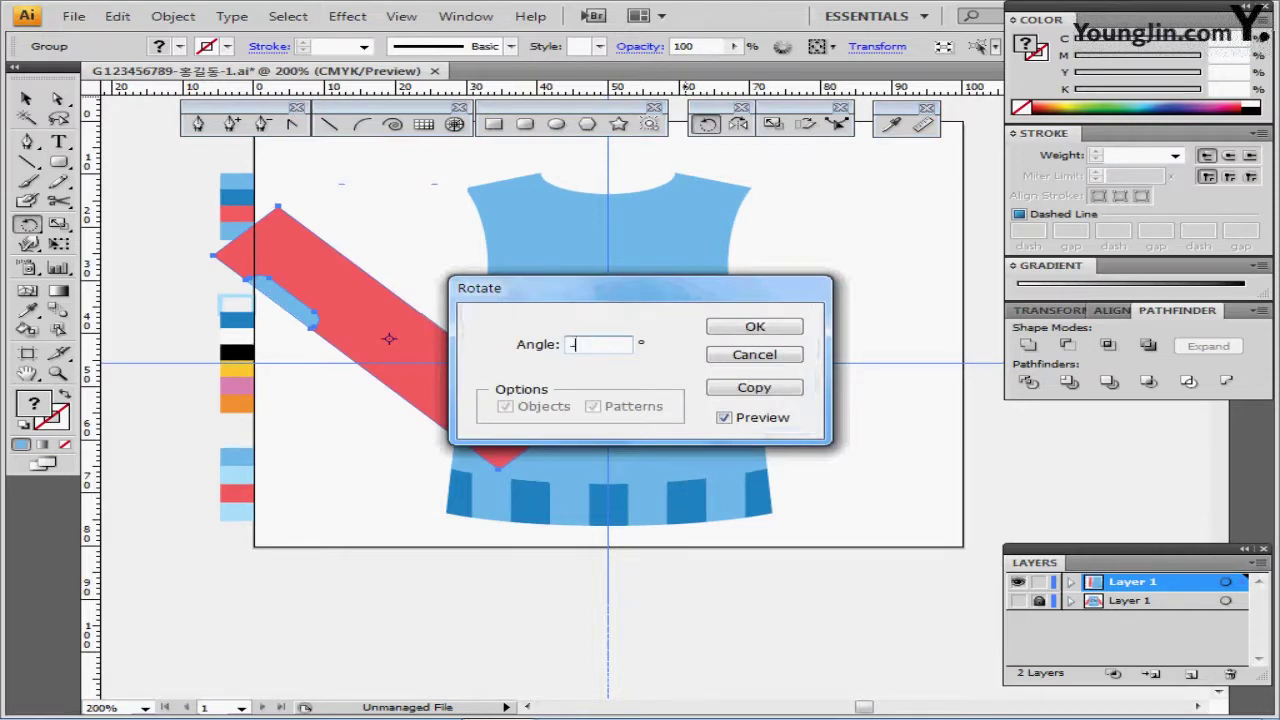
key("Return")
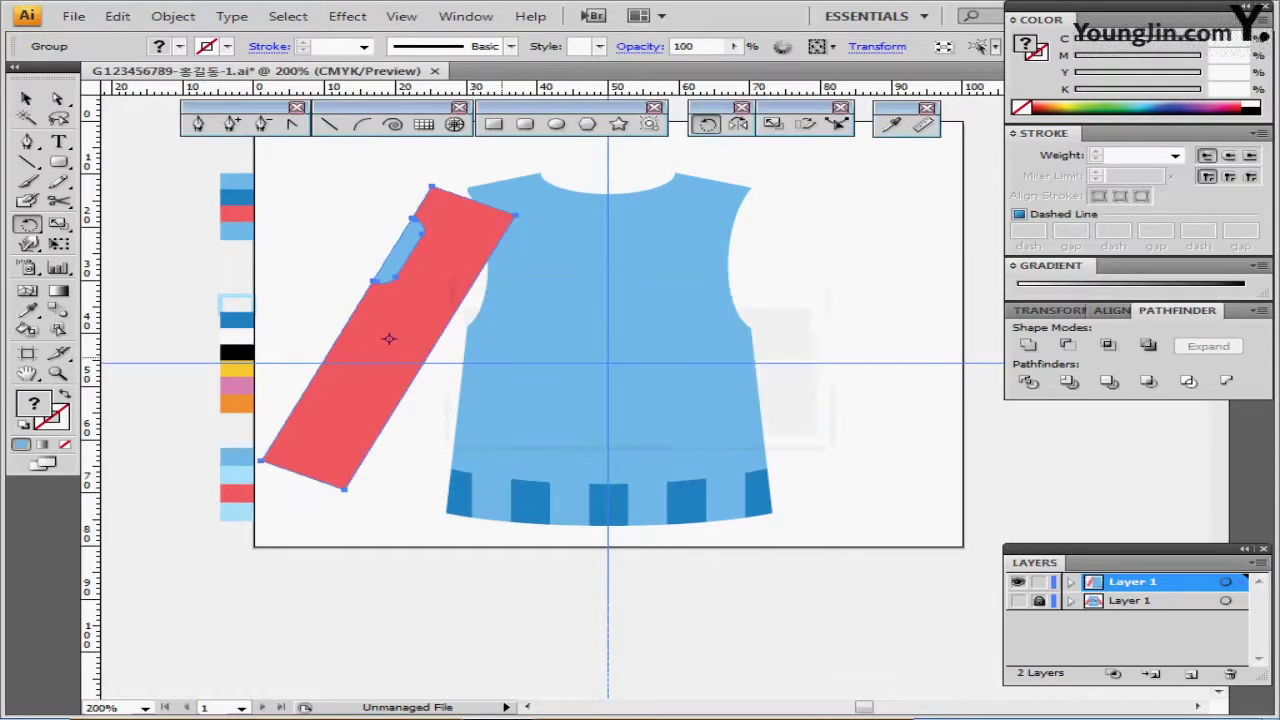
Step: Move the slanted sleeve so its upper outer corner meets the body's left shoulder tip, and send it behind the body
left_click_drag(404, 339, 419, 341)
key("ctrl+shift+bracketleft")
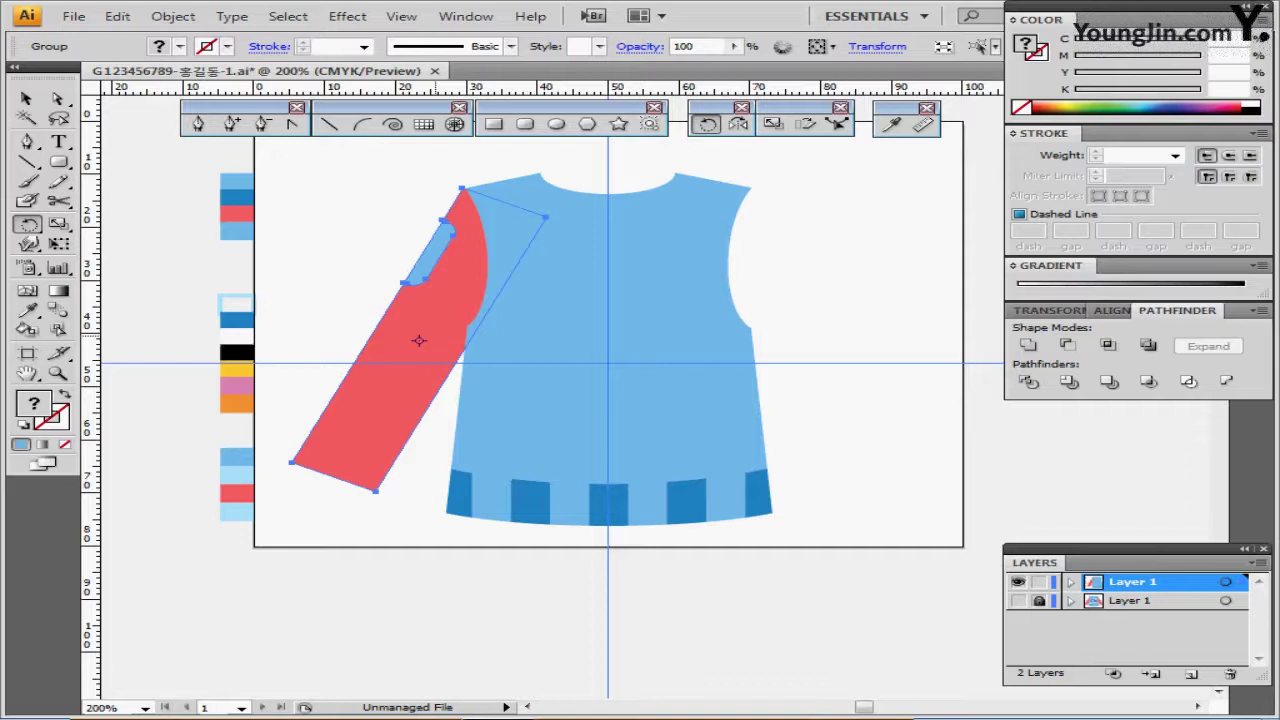
key("ctrl+shift+a")
left_click(419, 341)
Step: Reflect a copy of the sleeve across the vertical centre guide to form the opposite sleeve, and deselect it
left_click(739, 123)
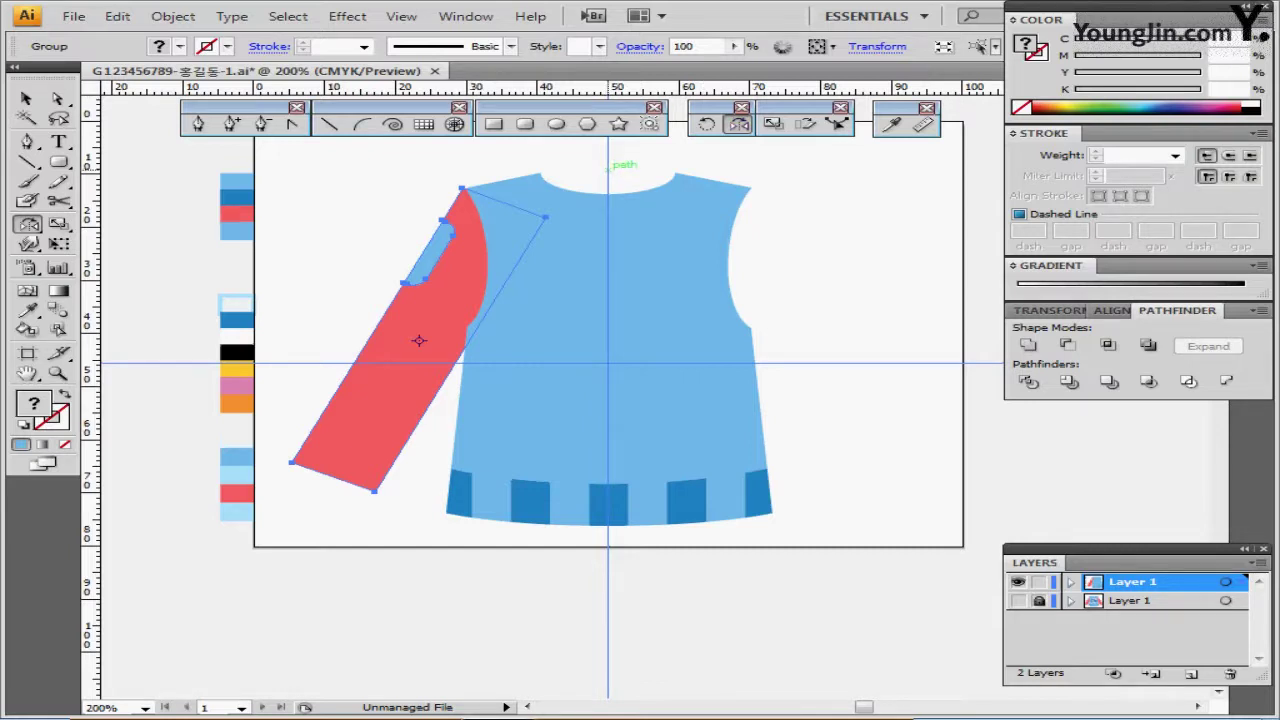
left_click(608, 170)
left_click_drag(540, 312, 935, 386)
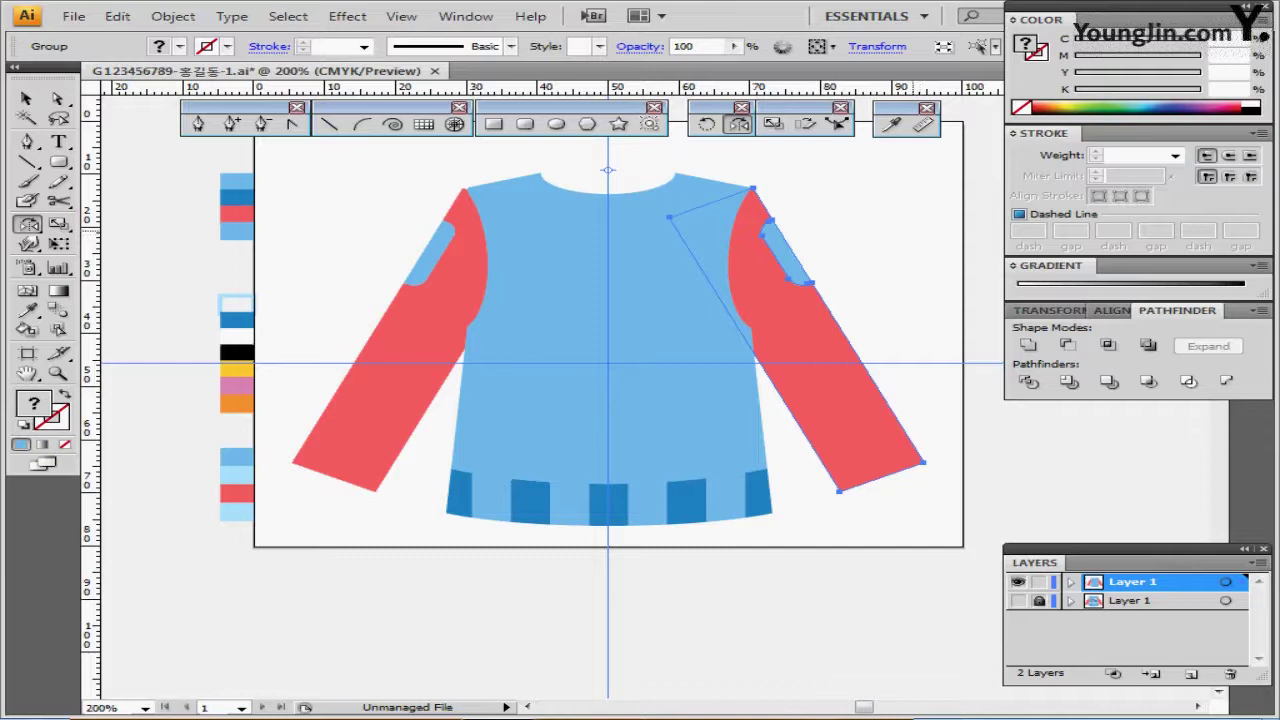
left_click(344, 202, "ctrl")
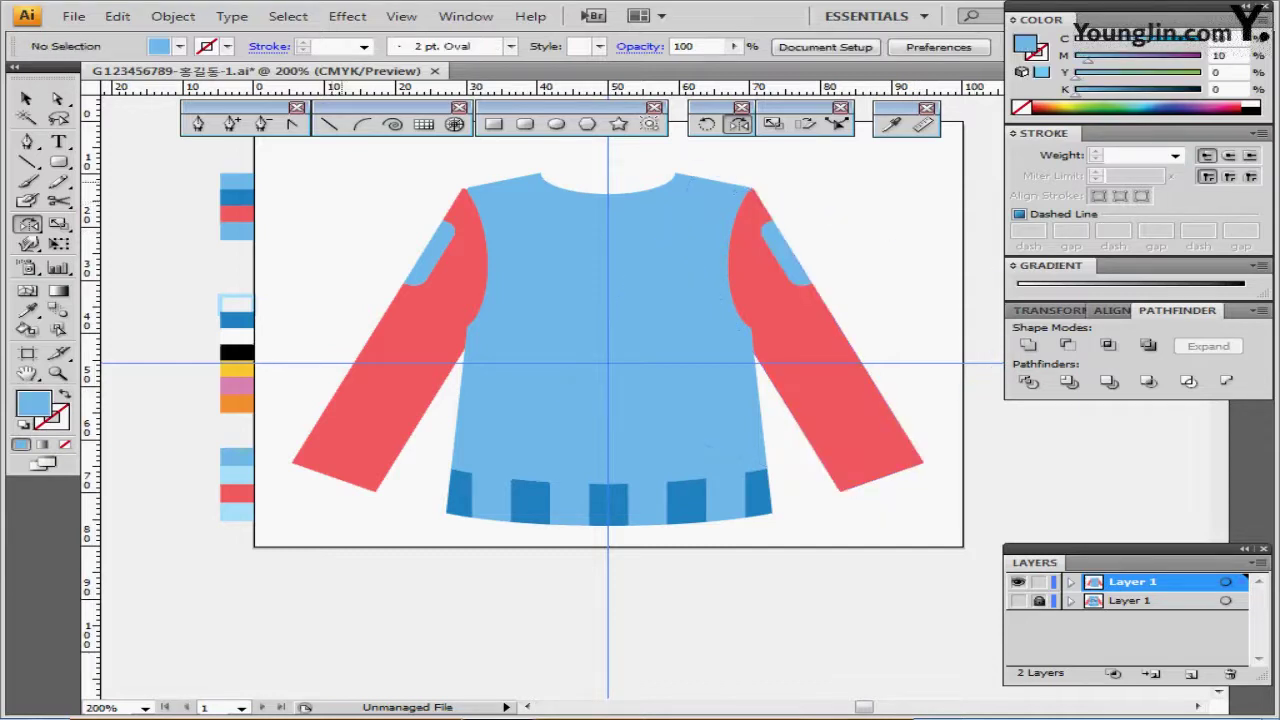
Step: Create a 35 × 35 mm circle centred on the guide intersection and give it the pale blue 2 pt outline of the outlined swatch
left_click(556, 124)
left_click(556, 124)
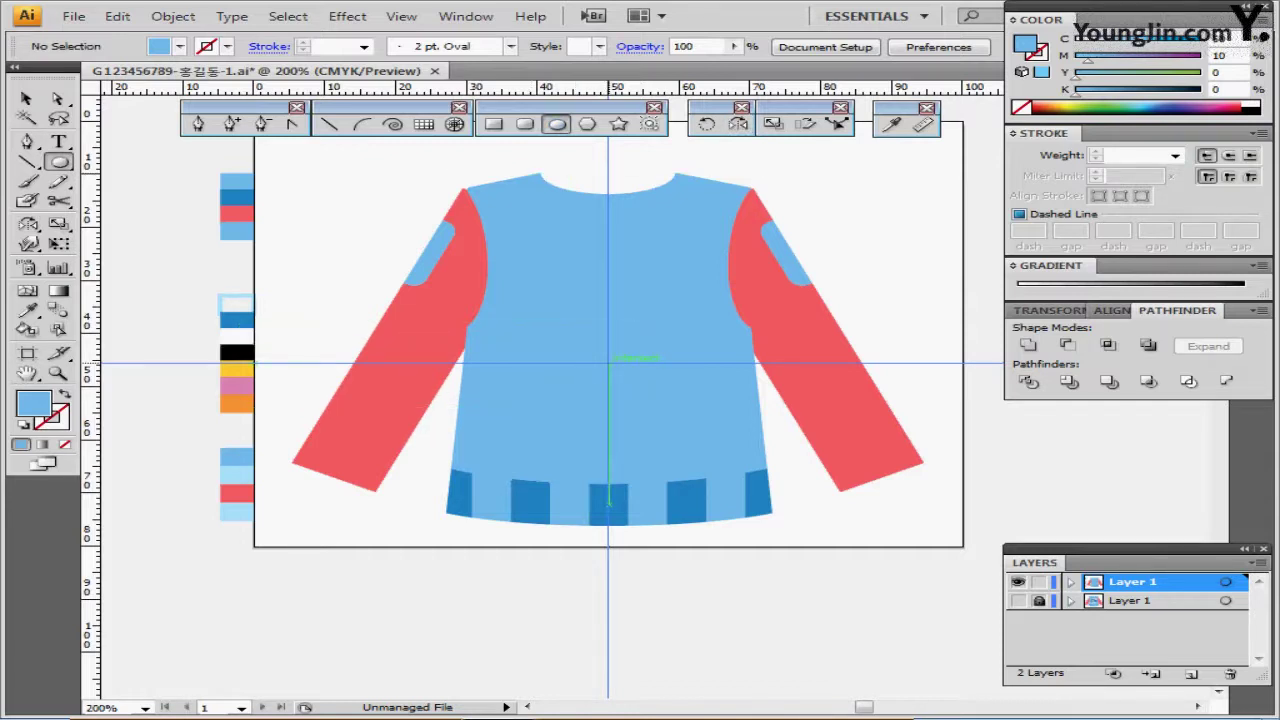
left_click(608, 357)
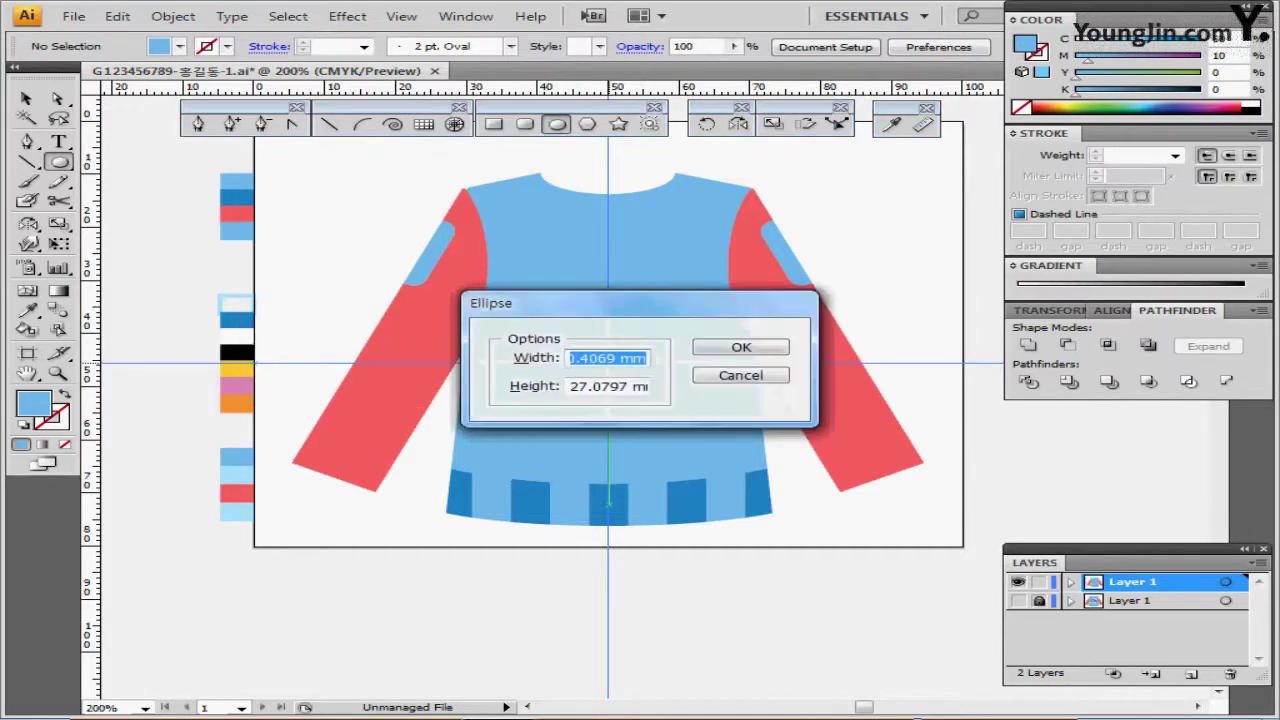
type("35")
key("Tab")
type("26")
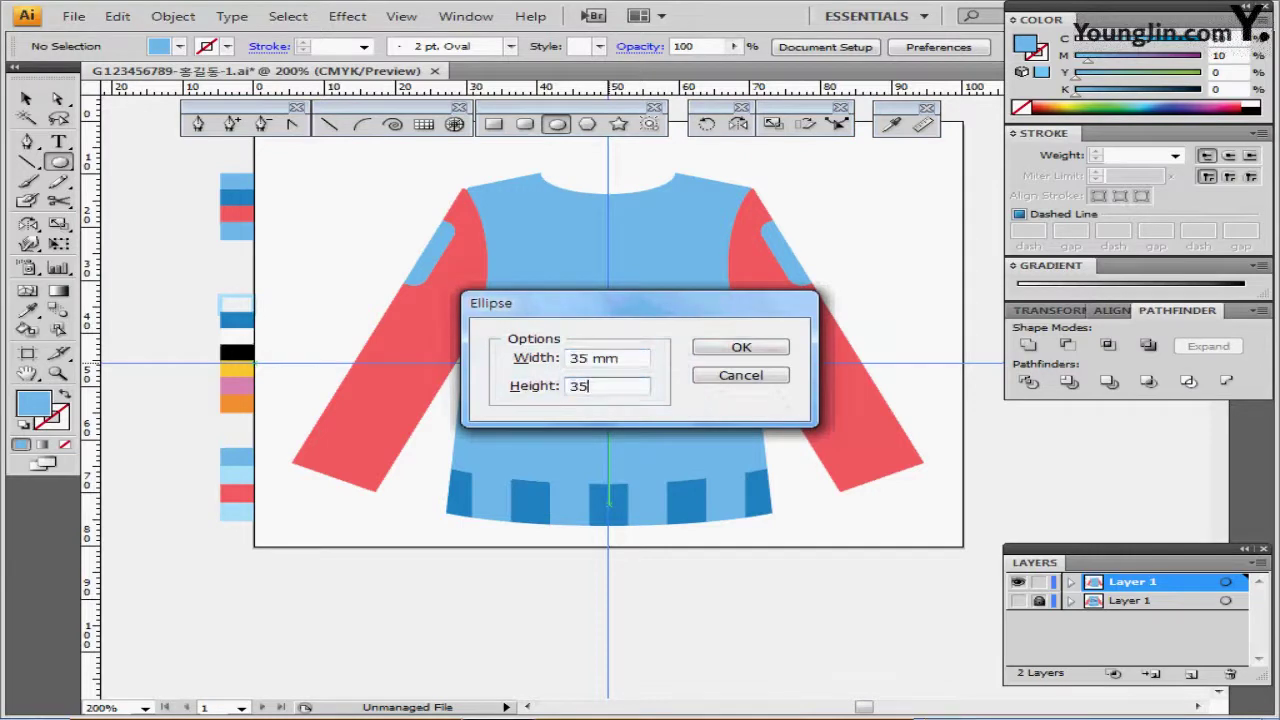
key("Return")
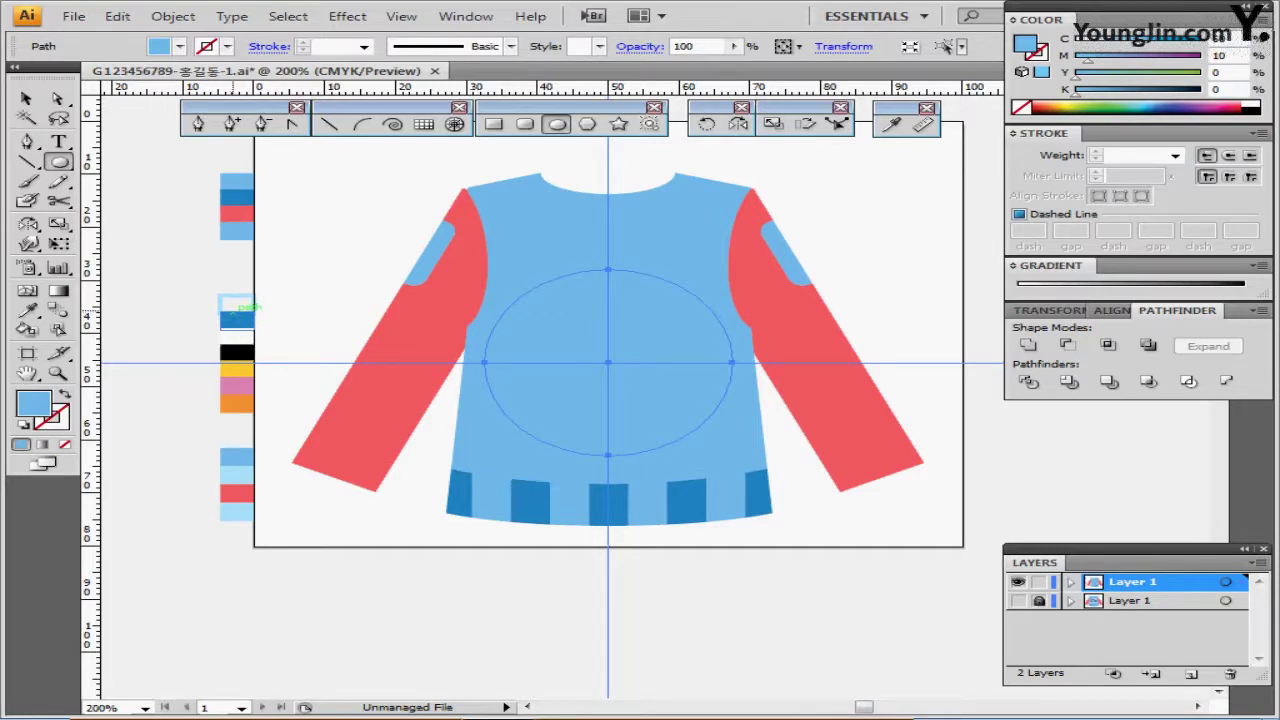
key("i")
left_click(238, 303)
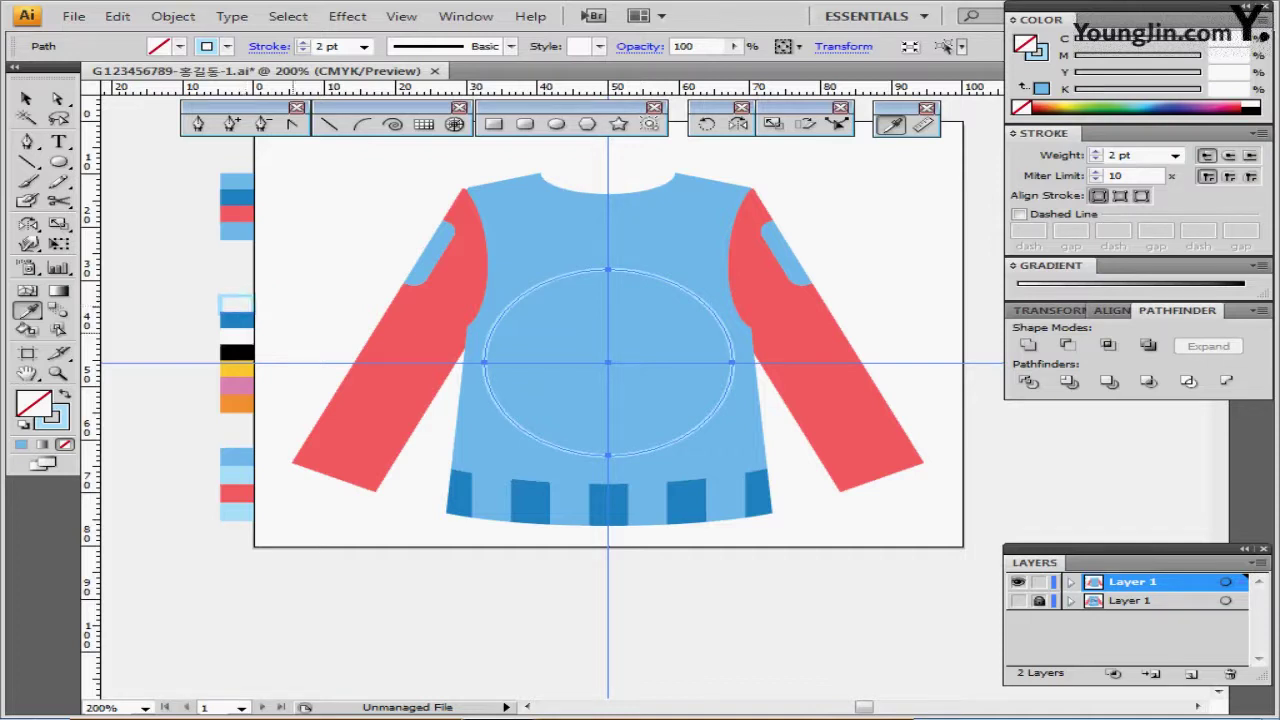
Step: Create a concentric 30 × 30 mm circle at the guide intersection and fill it with the darker blue swatch colour
key("l")
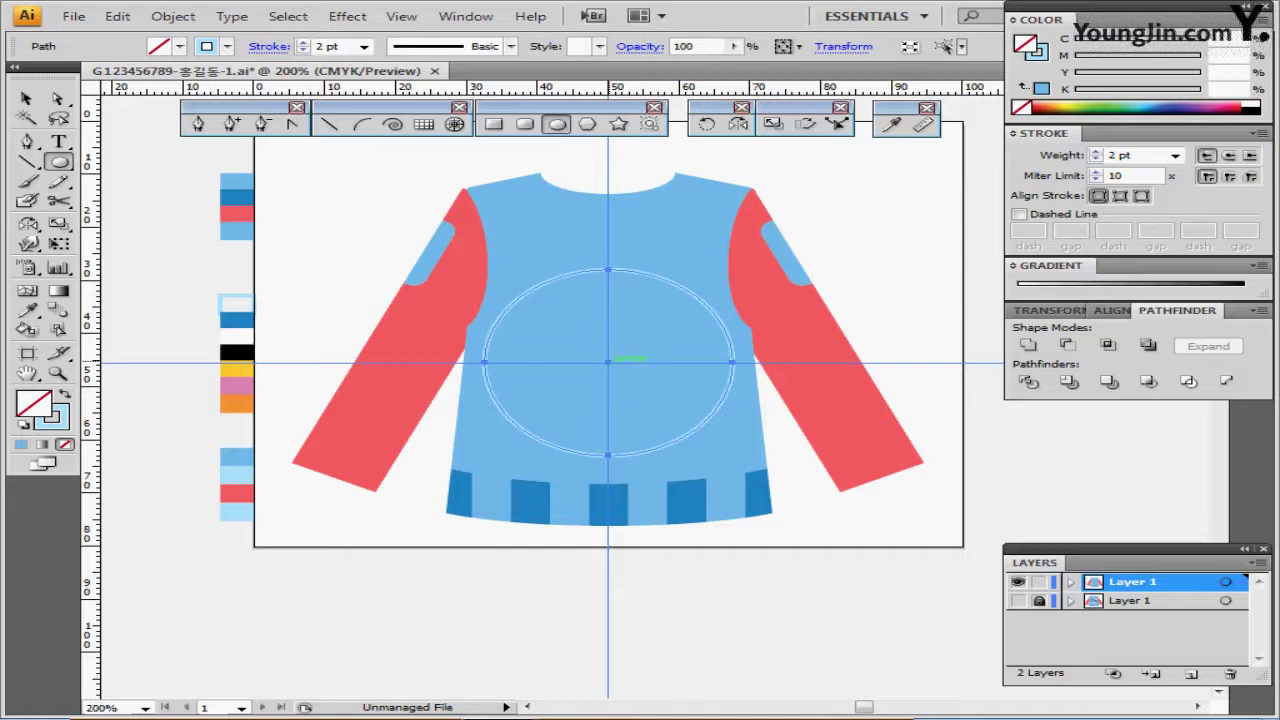
left_click(608, 361)
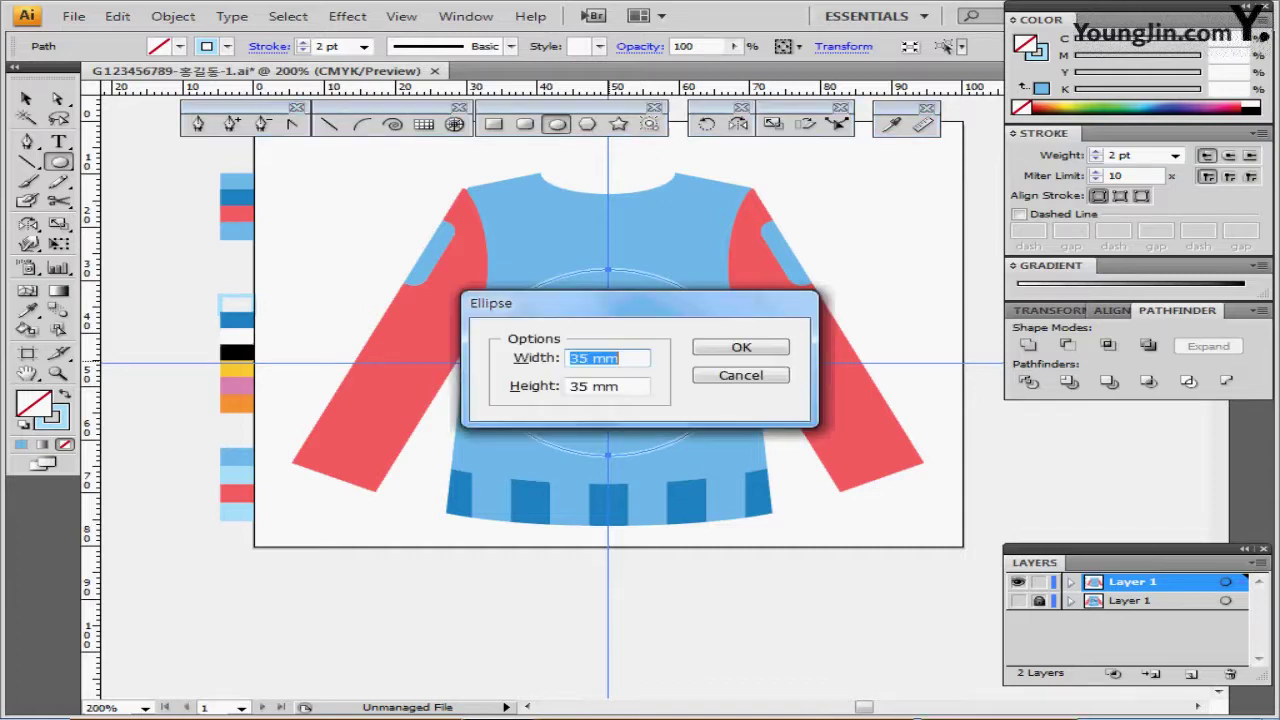
type("30")
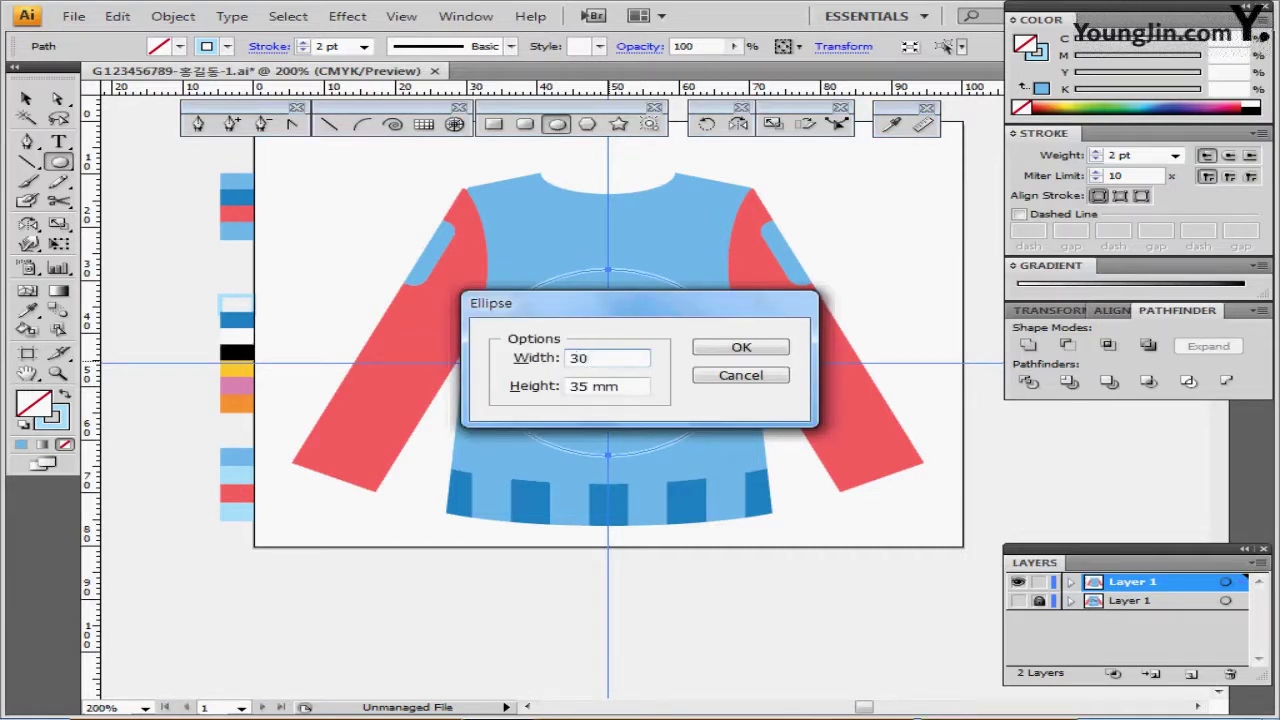
key("Tab")
type("30")
key("Return")
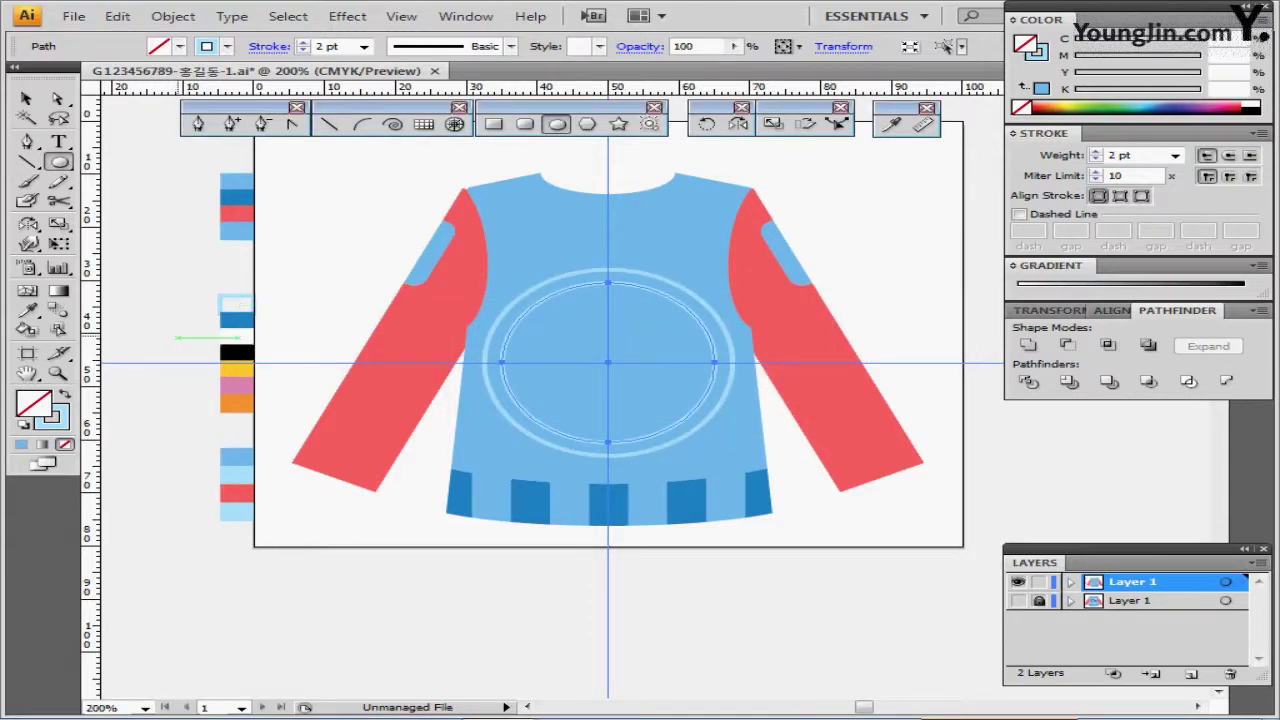
key("i")
left_click(238, 318)
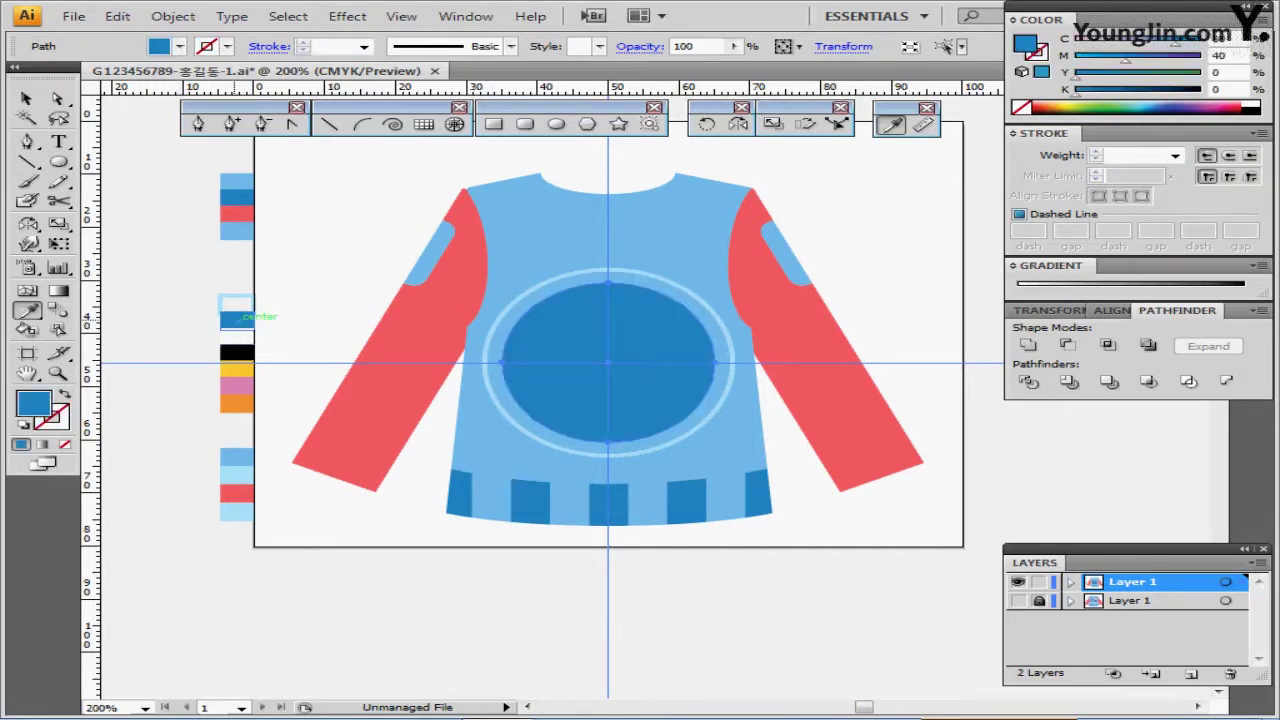
Step: Draw a 35 mm line at 0° across the lower part of the circle, starting at the left sleeve's inner edge
left_click_drag(350, 402, 320, 390)
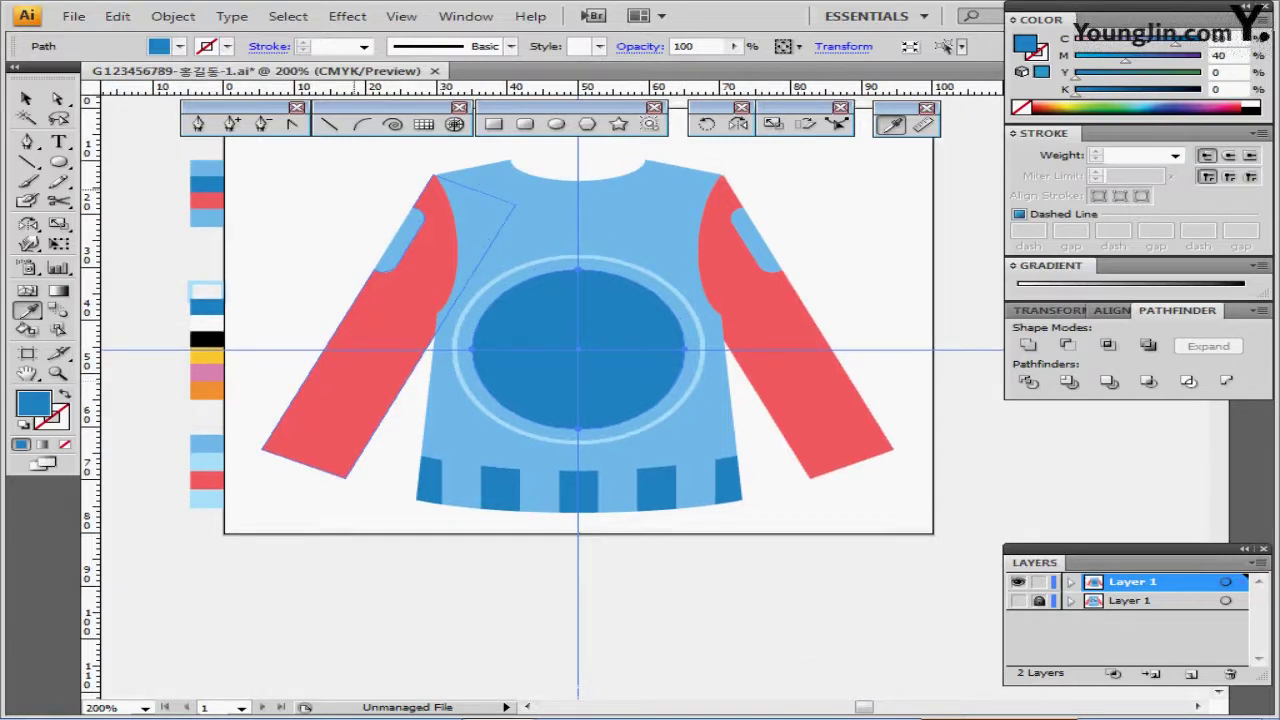
key("ctrl+shift+a")
key("ctrl+shift+a")
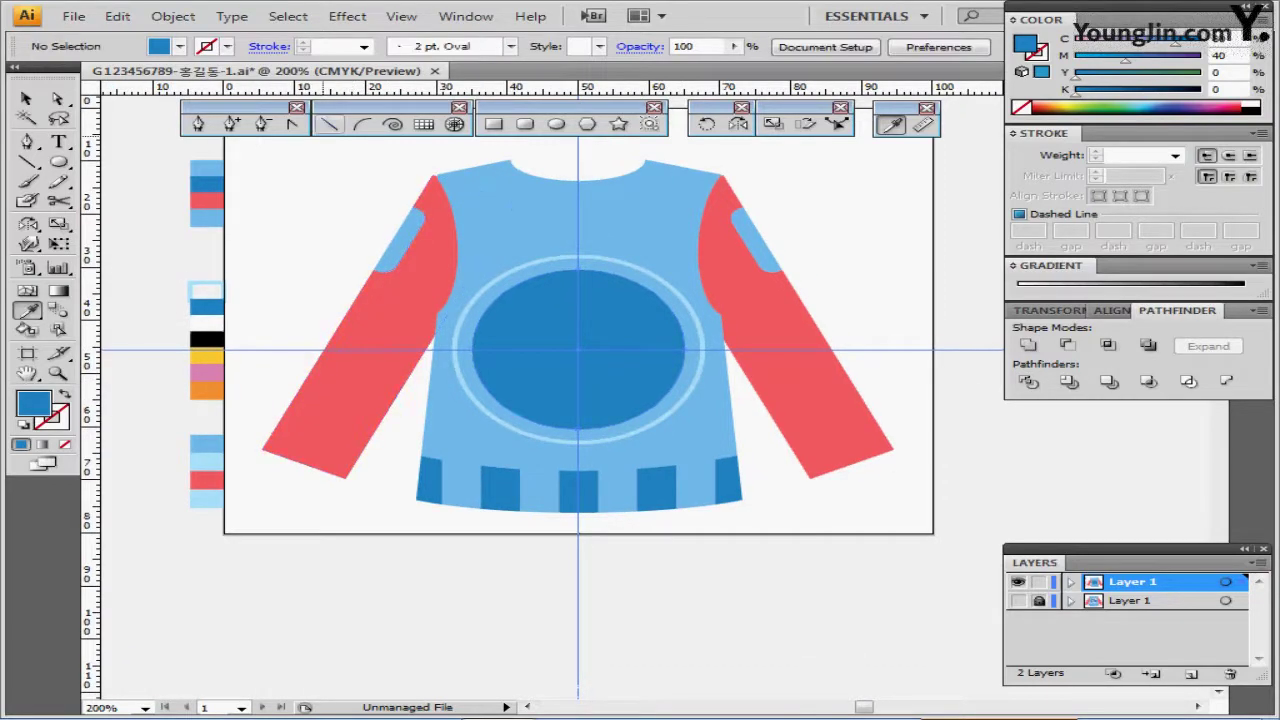
key("backslash")
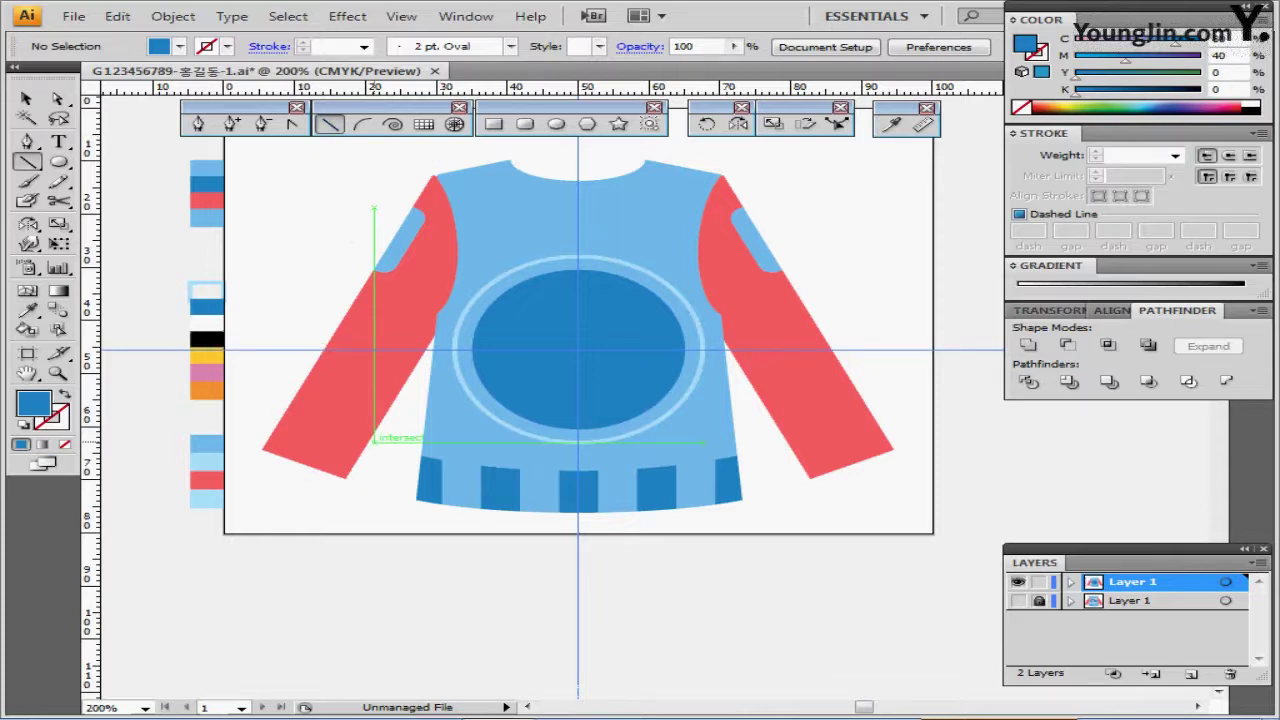
left_click(374, 418)
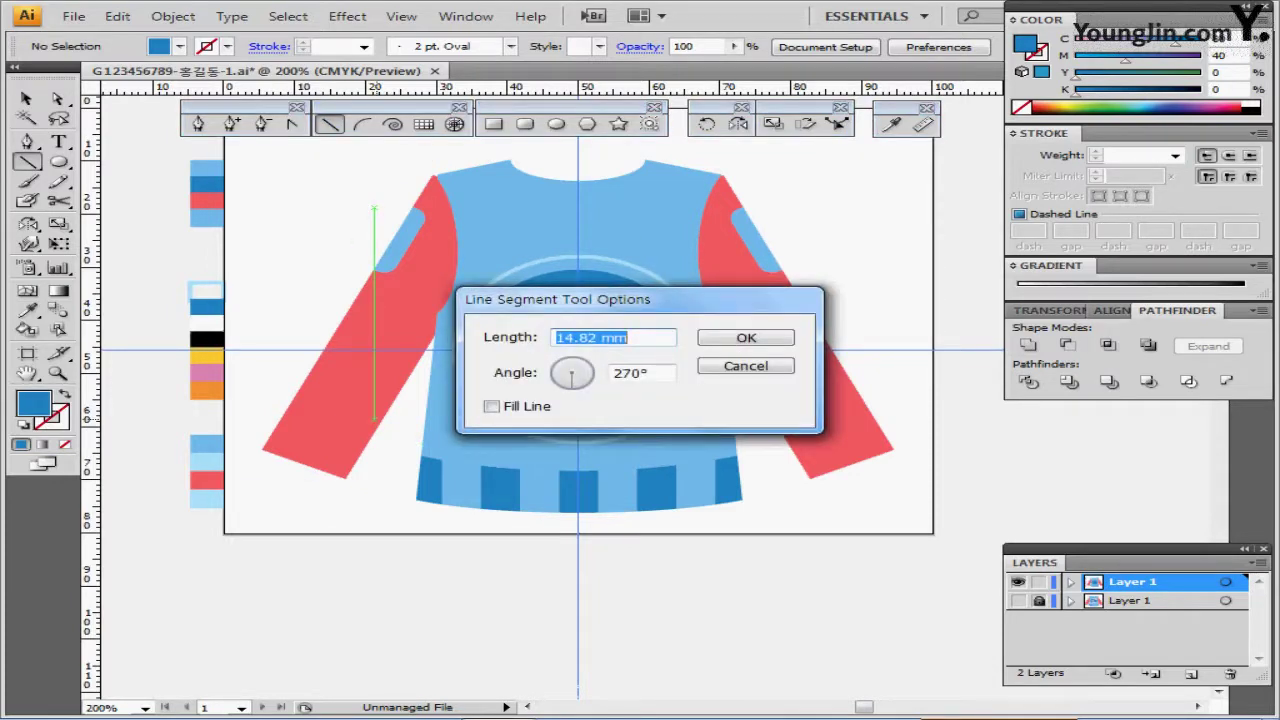
type("35")
key("Tab")
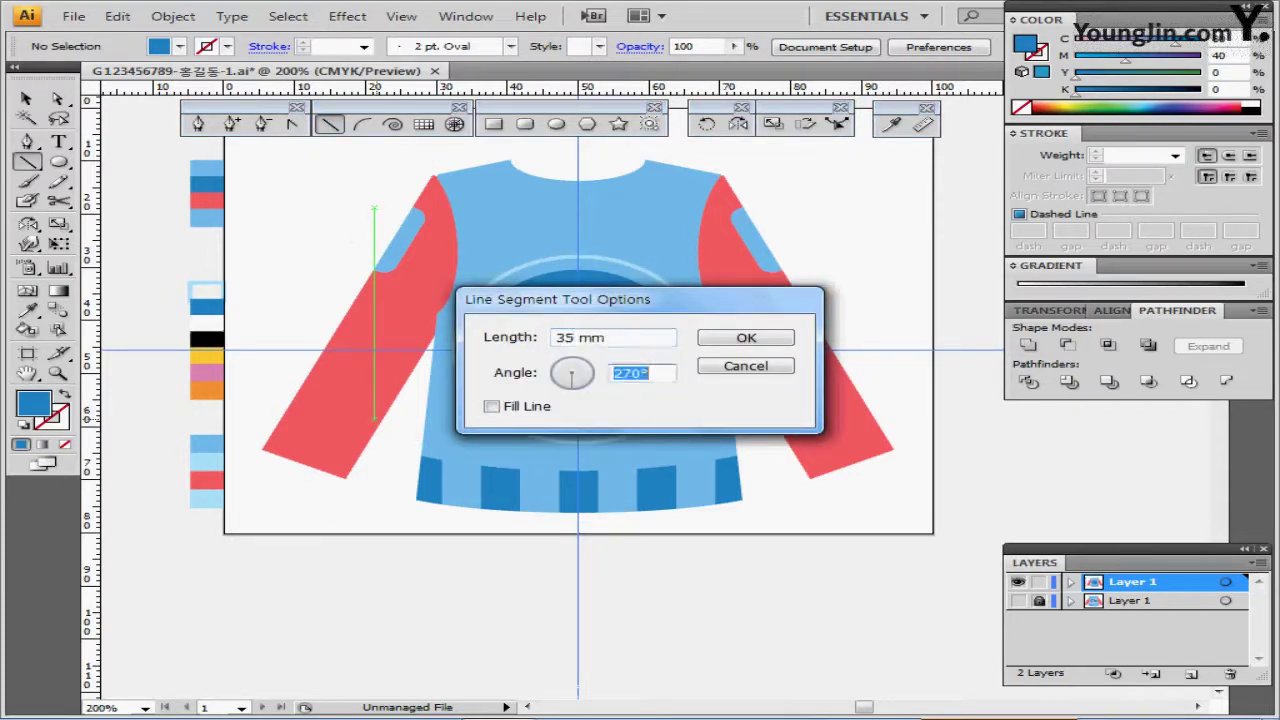
type("0")
key("Return")
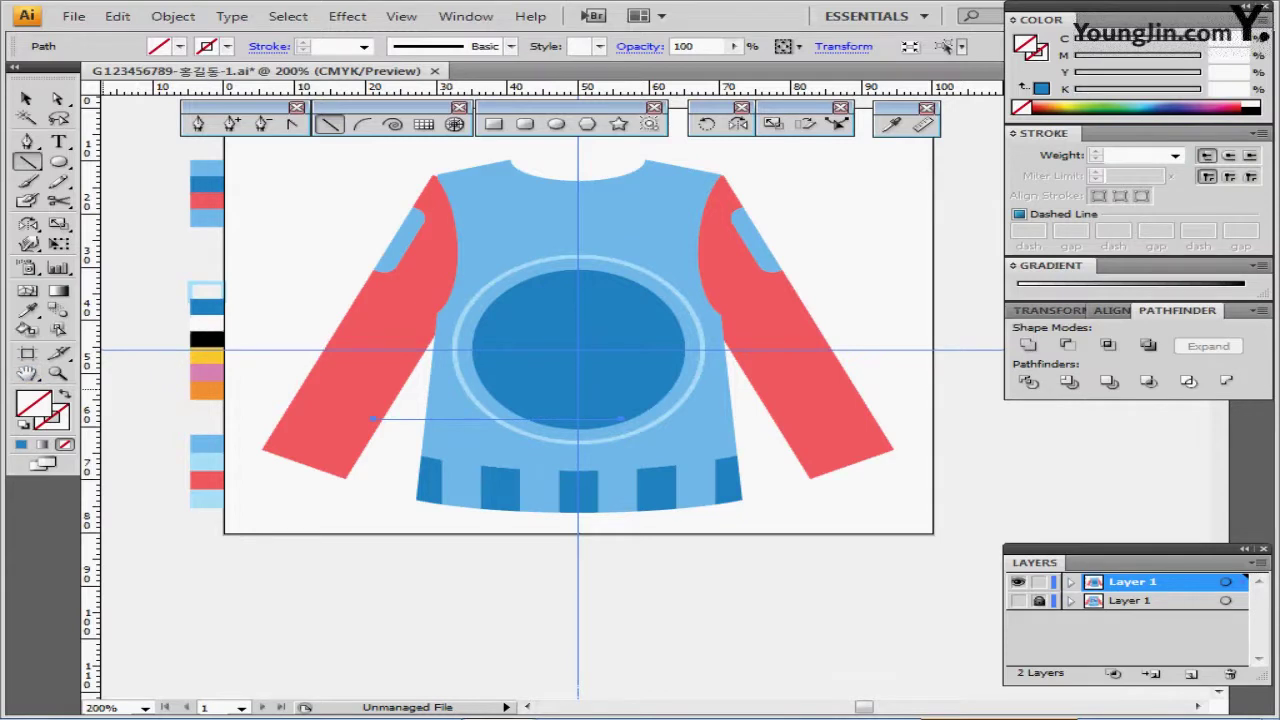
Step: Give the horizontal line a black 1 pt stroke
key("x")
left_click(1080, 107)
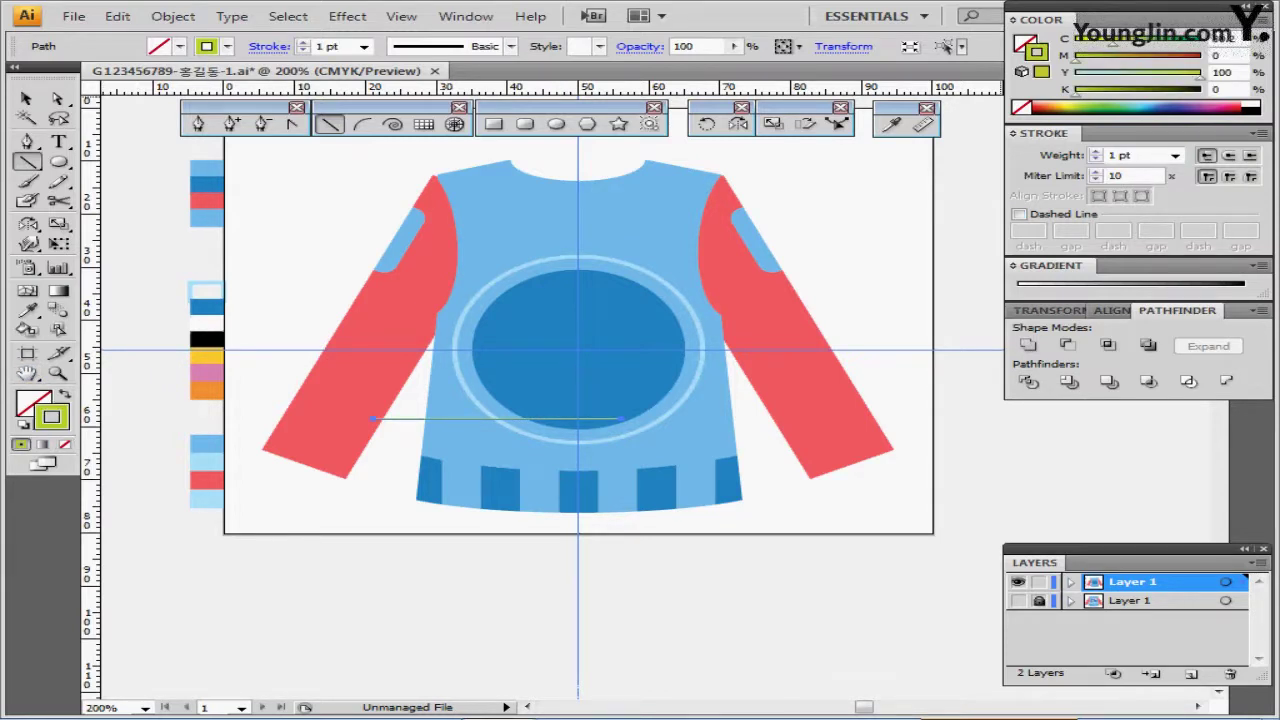
left_click(1250, 111)
Step: Shift the black line right and up so it is centred on the vertical guide and crosses the lower half of the dark blue circle
left_click(550, 451, "ctrl")
mouse_move(623, 385)
left_mouse_down()
mouse_move(480, 502)
mouse_move(503, 482)
left_mouse_up()
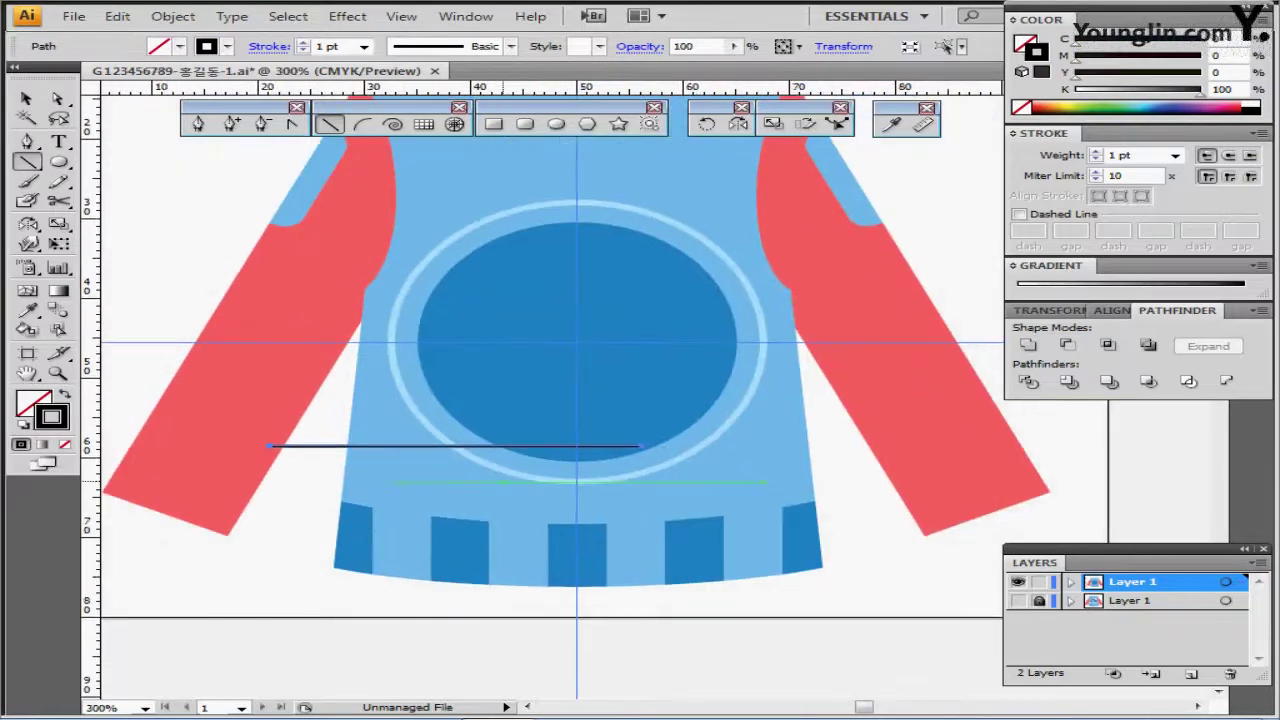
key("Right")
key("Right")
key("Right")
key("Right")
key("Right")
key("Right")
key("Right")
key("Right")
key("Right")
key("Right")
key("Right")
key("Right")
key("Right")
key("Right")
key("Right")
key("Right")
key("Right")
key("Right")
key("Right")
key("Right")
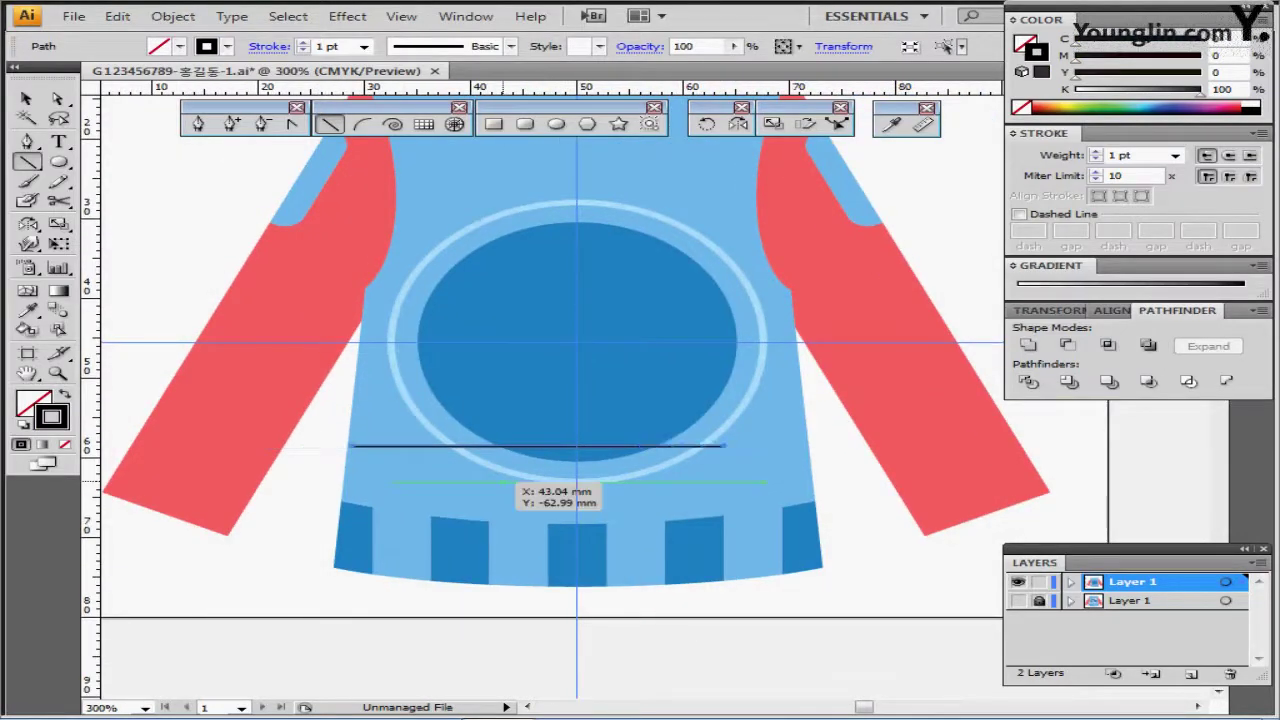
key("Right")
key("Right")
key("Right")
key("Right")
key("Right")
key("Right")
key("Right")
key("Right")
key("Right")
key("Right")
key("Right")
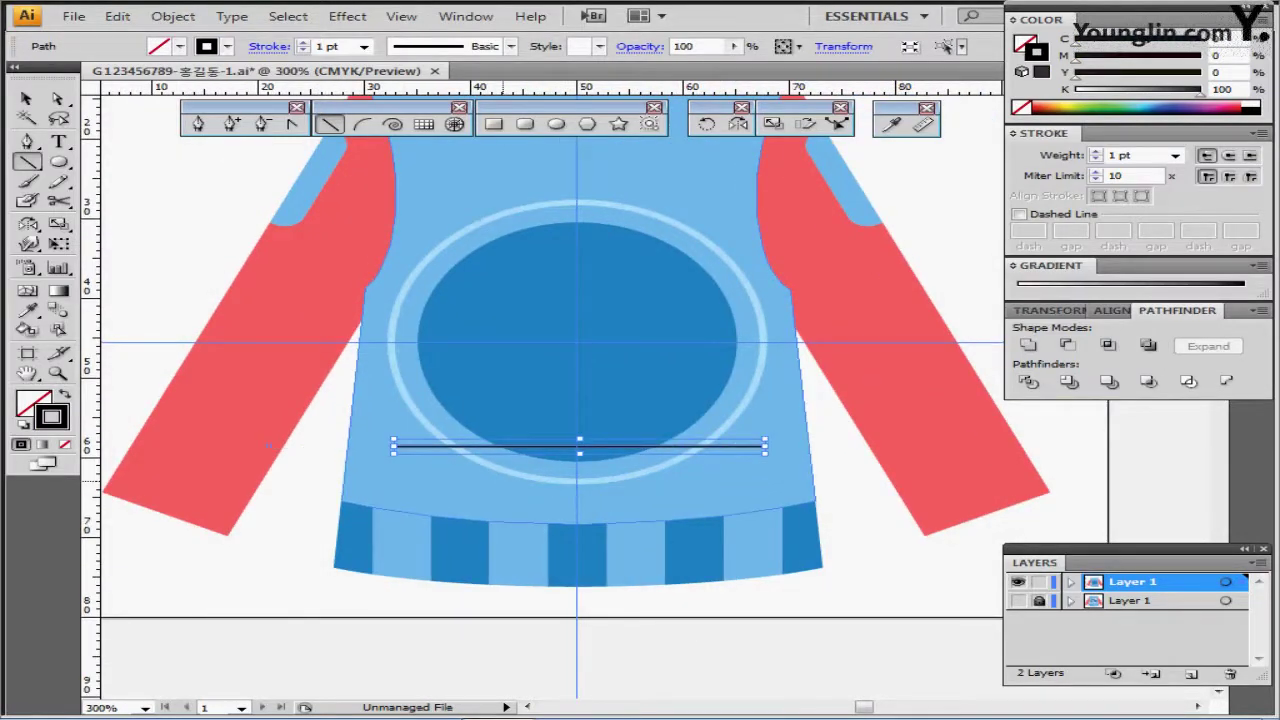
key("Left")
key("Up")
key("Up")
key("Up")
key("Up")
key("Up")
key("Up")
key("Up")
key("Up")
key("Up")
key("Up")
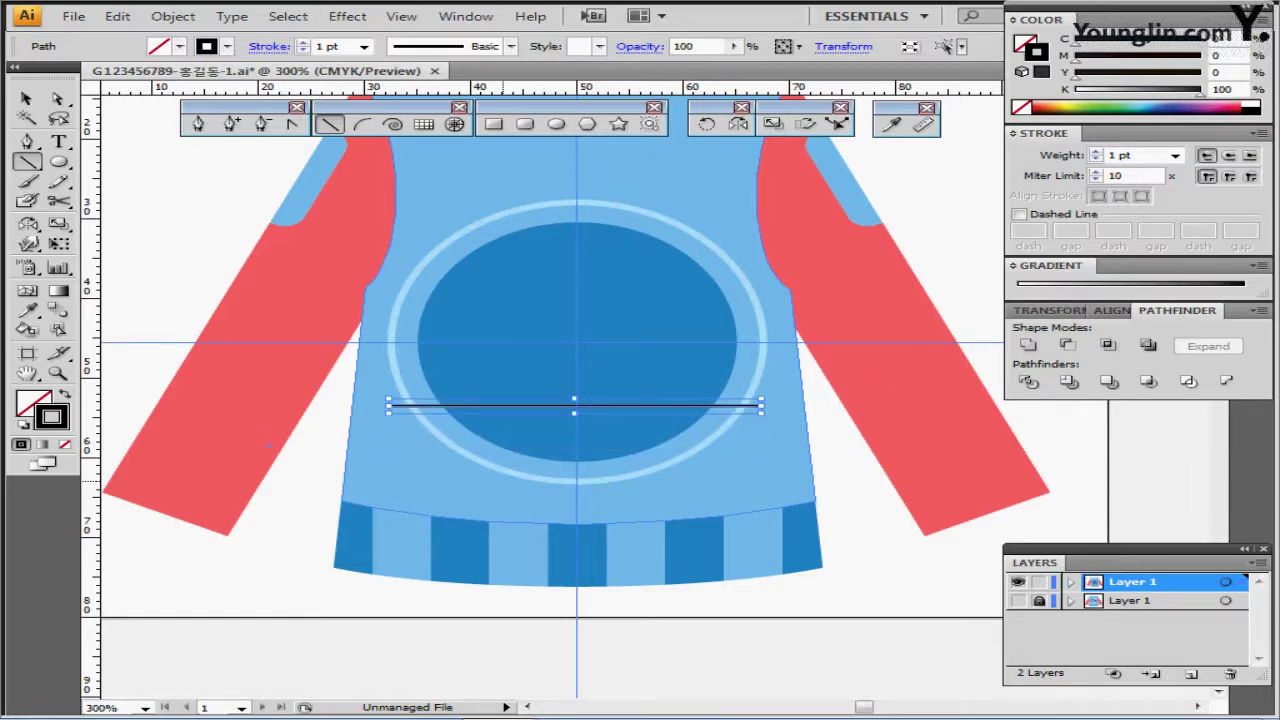
Step: Nudge the black line so it is centred on the vertical guide and sits slightly lower in the dark blue circle
key("Right")
key("Down")
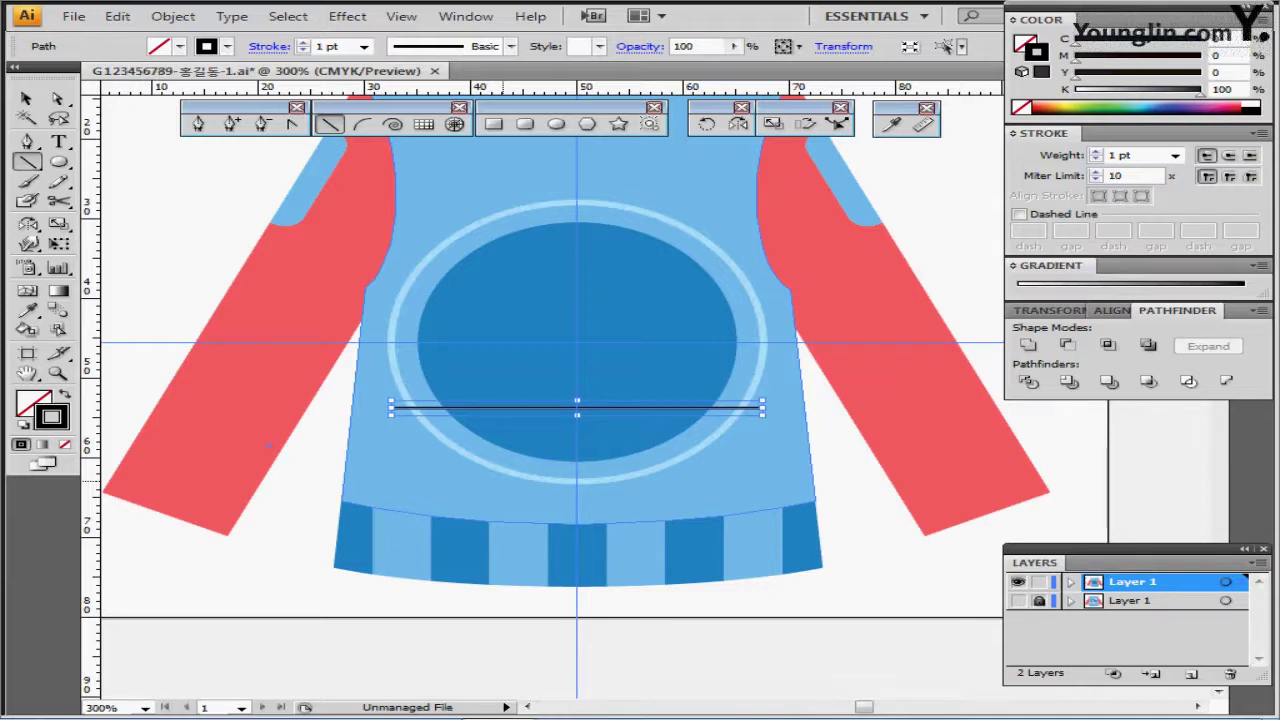
key("Down")
key("Down")
key("Down")
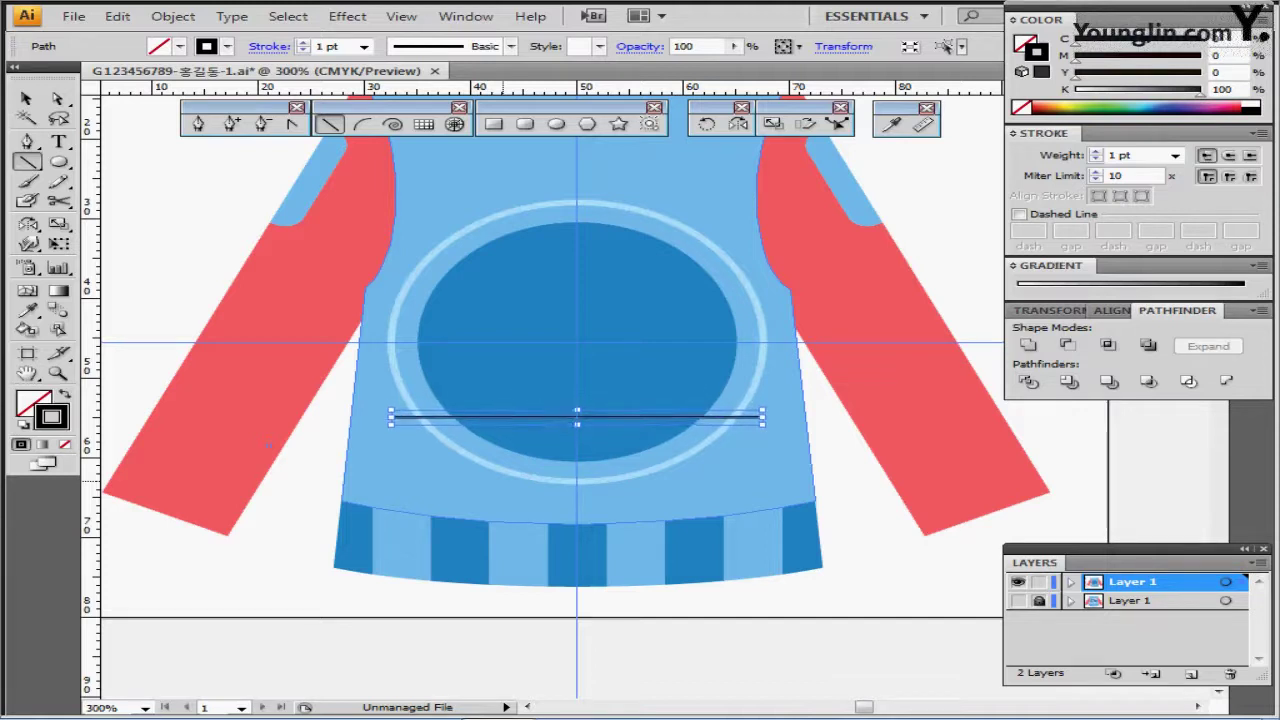
Step: Apply a Zig Zag effect to the black line with 1 mm absolute size, 7 ridges per segment and smooth points
left_click(347, 16)
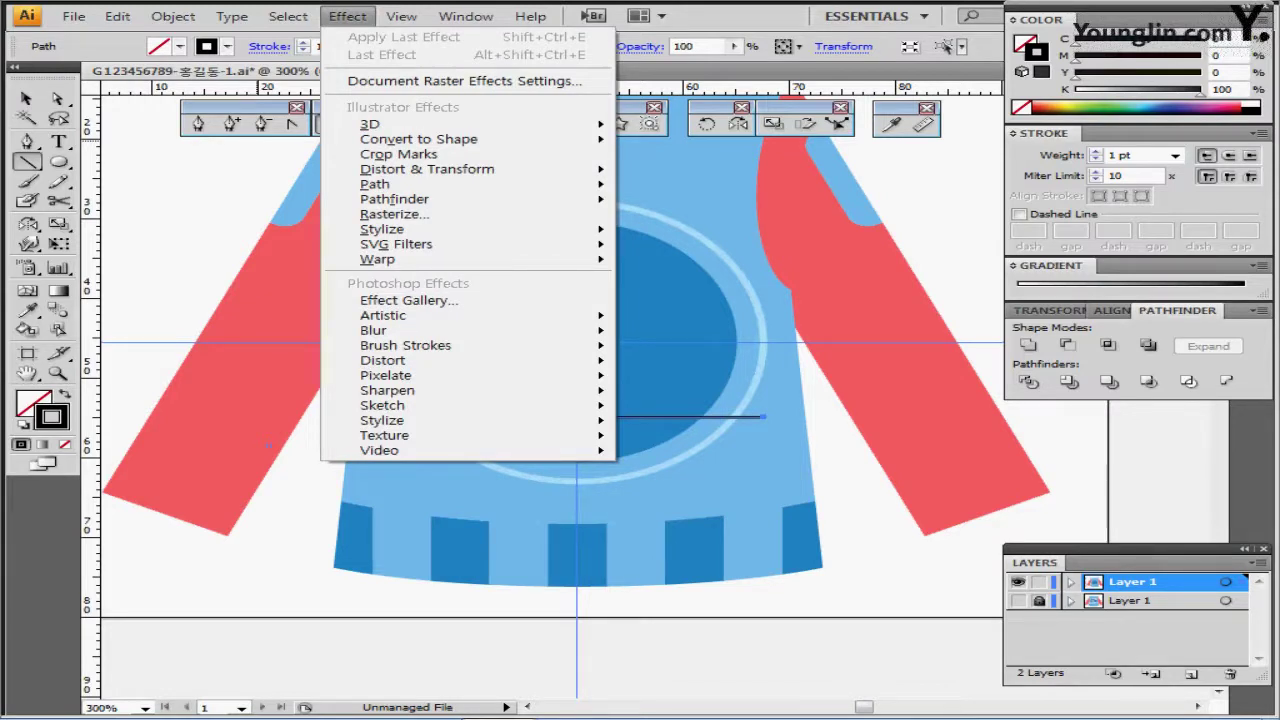
mouse_move(427, 169)
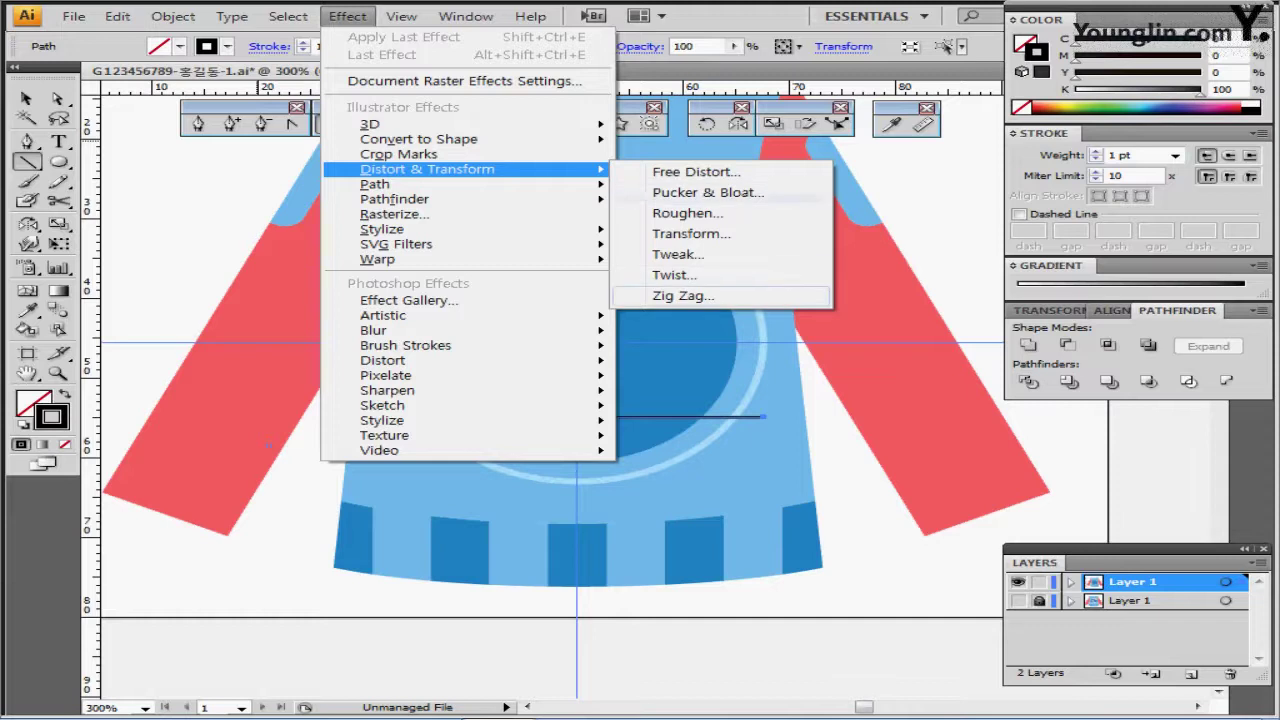
left_click(683, 296)
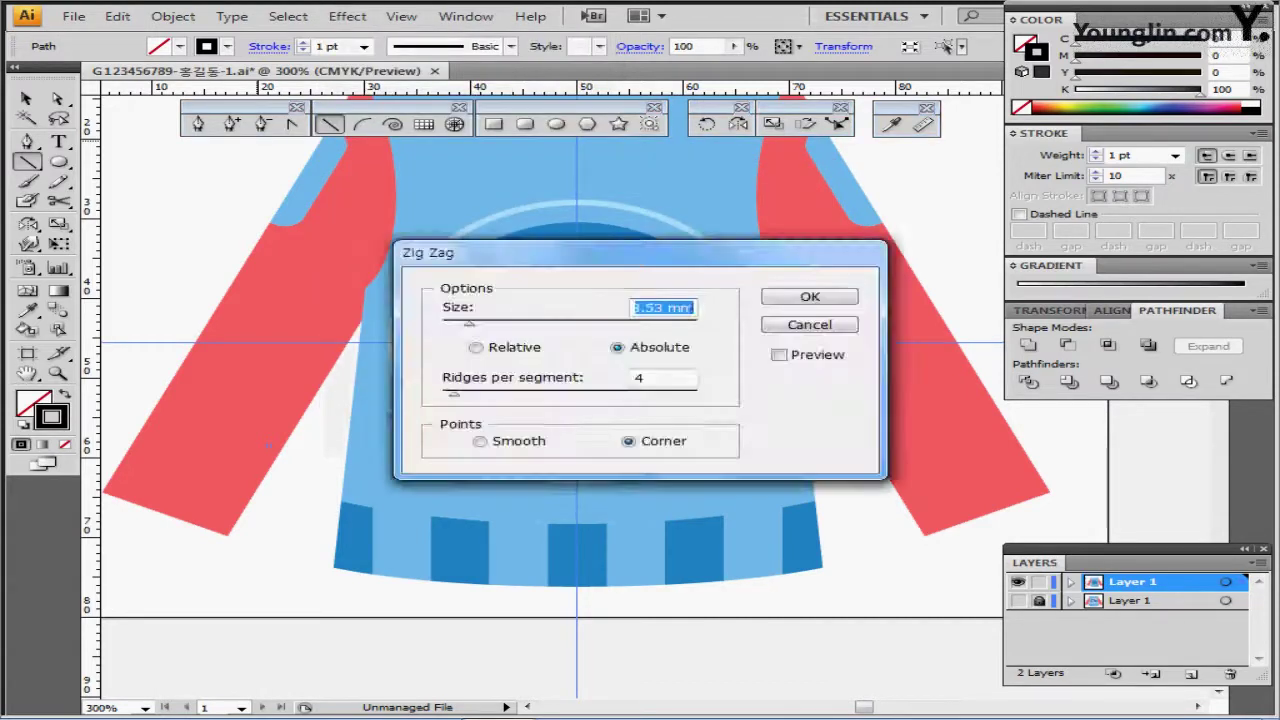
left_click(780, 355)
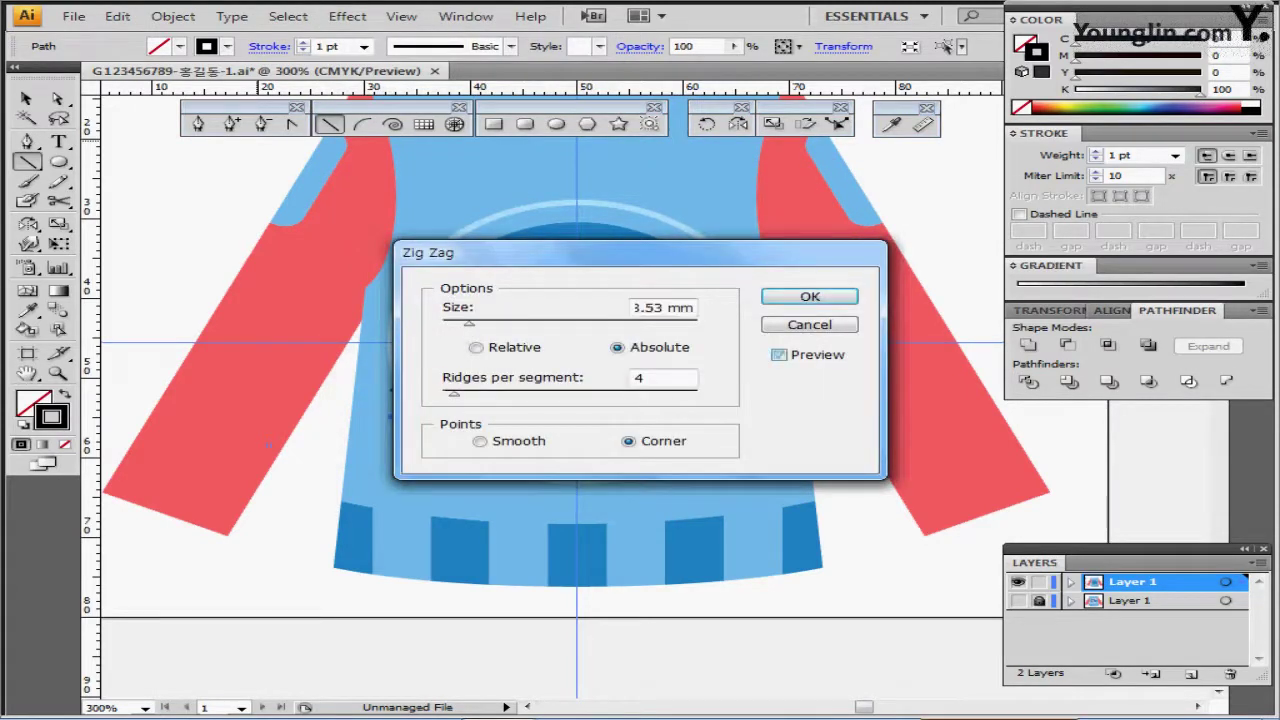
left_click_drag(690, 253, 876, 342)
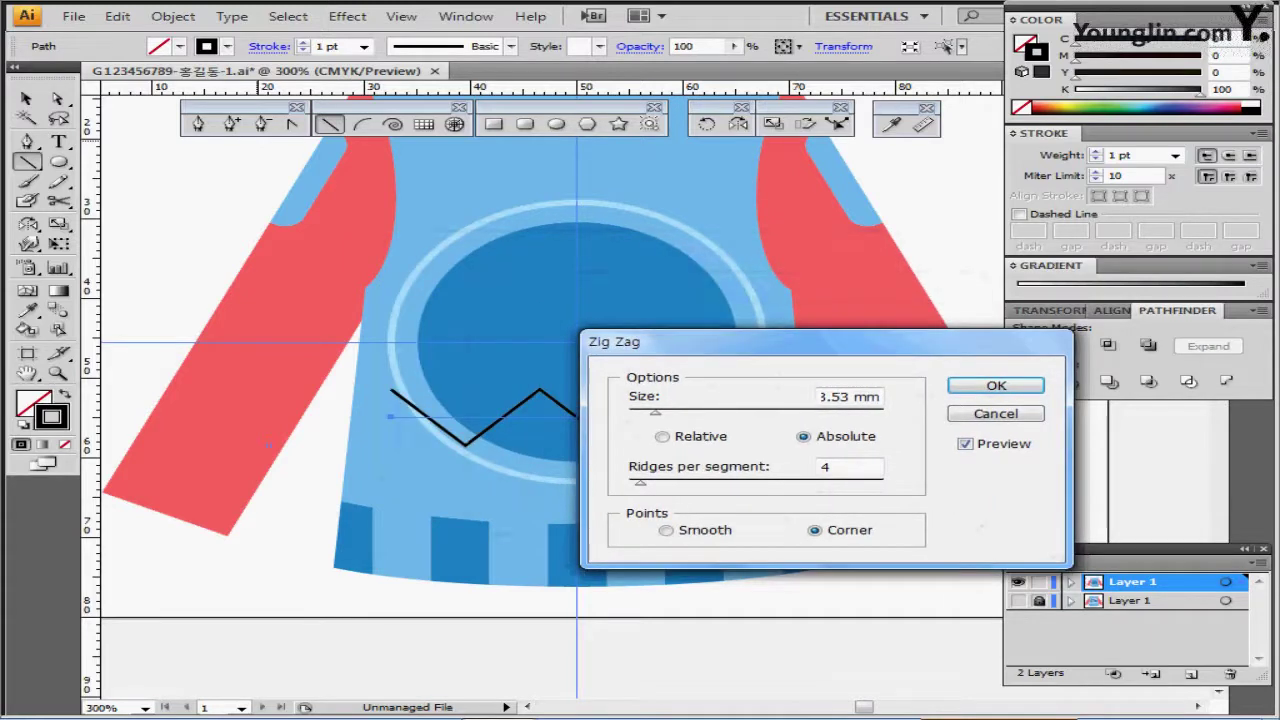
left_click_drag(882, 397, 820, 397)
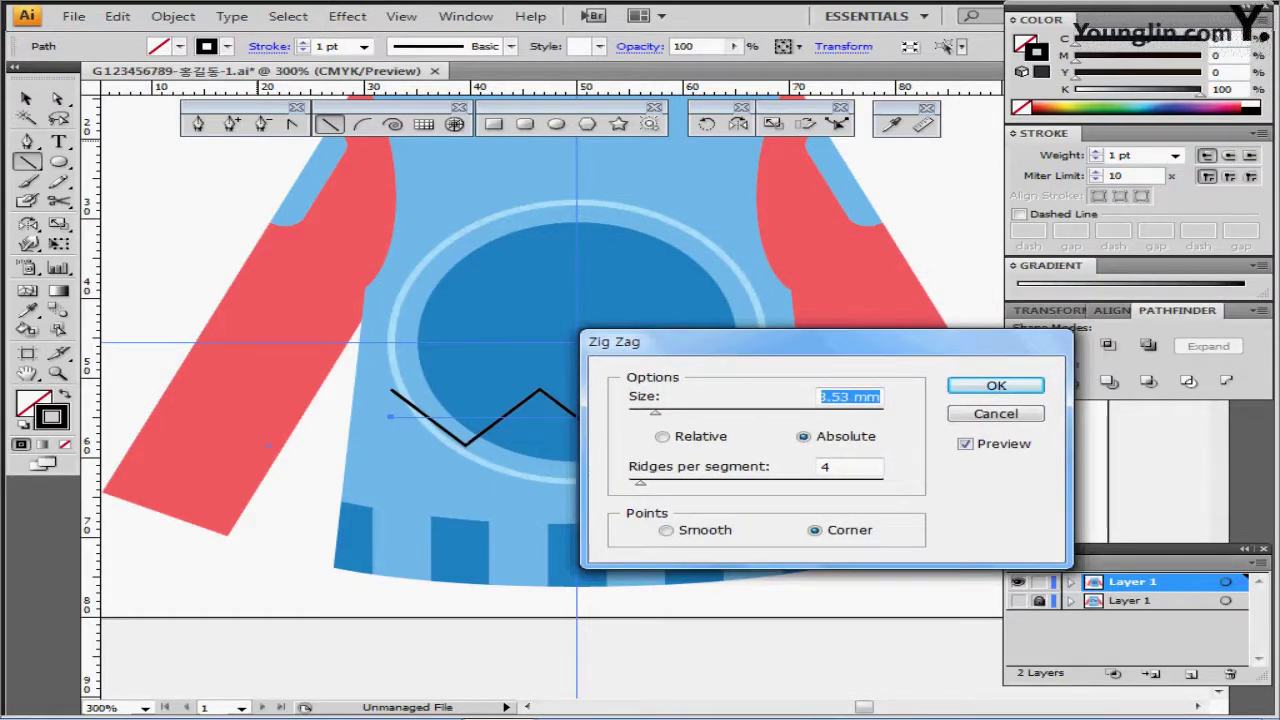
type("1")
key("Tab")
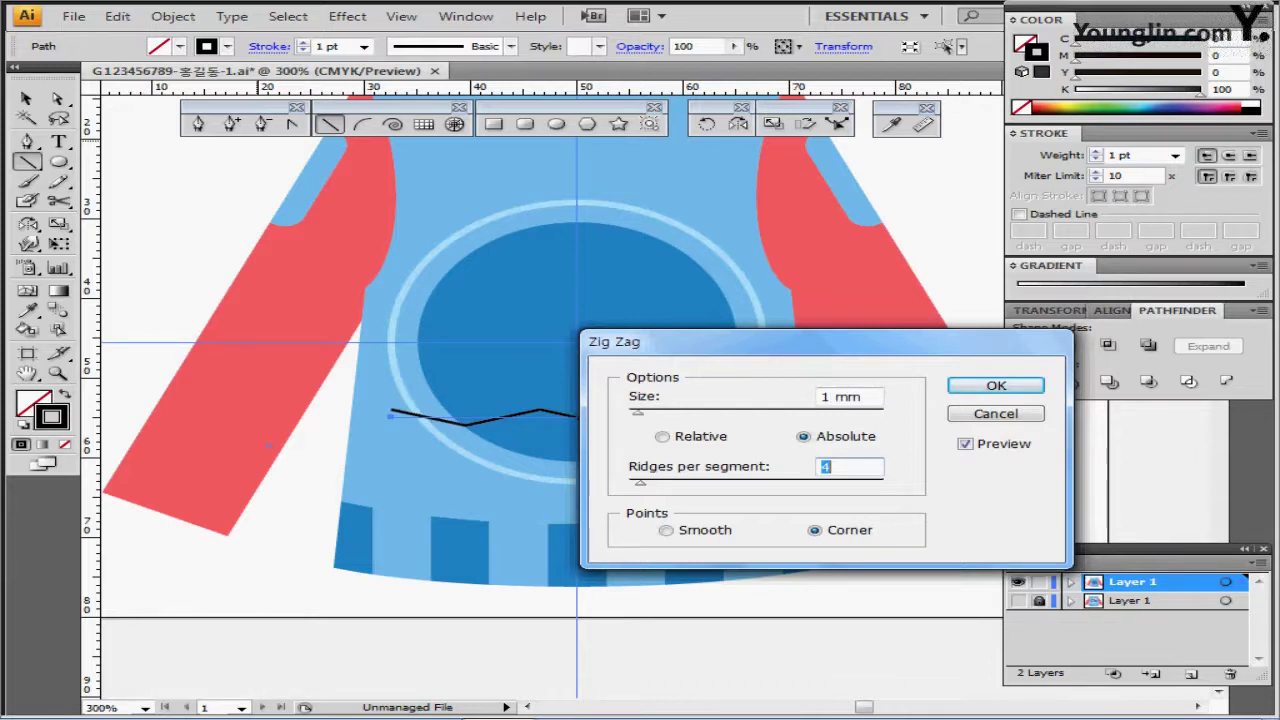
type("7")
key("Tab")
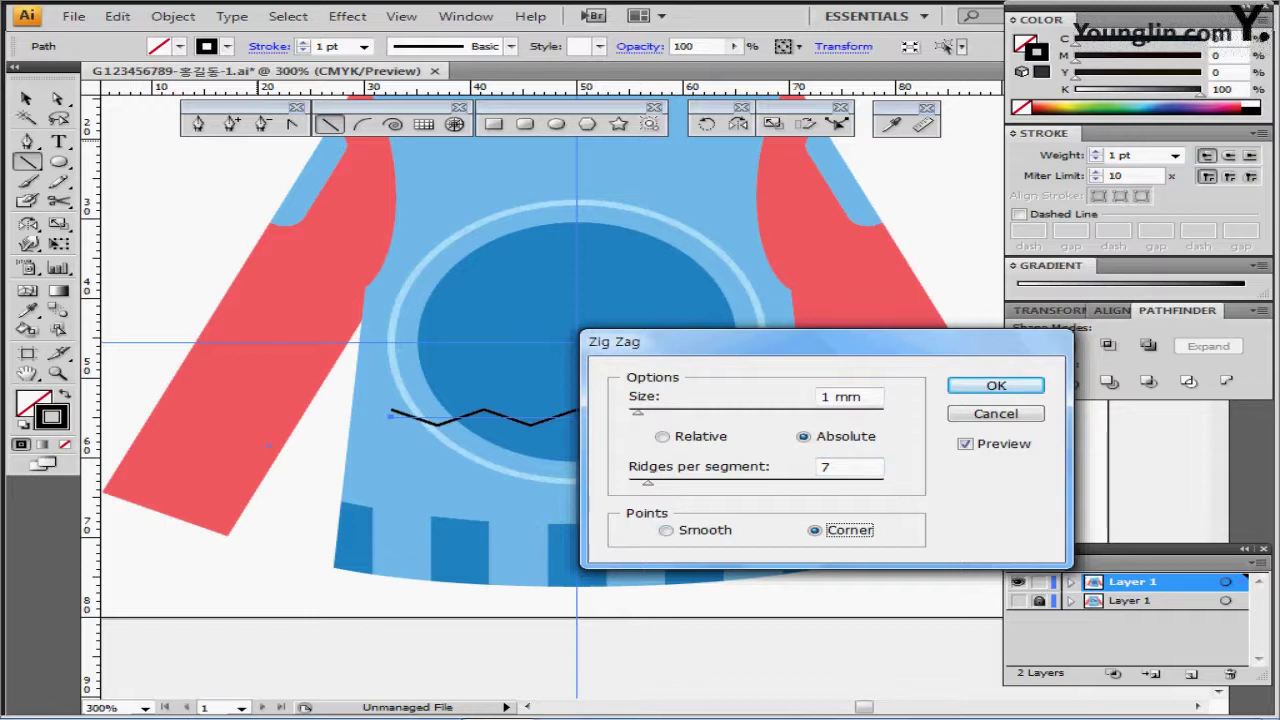
key("Left")
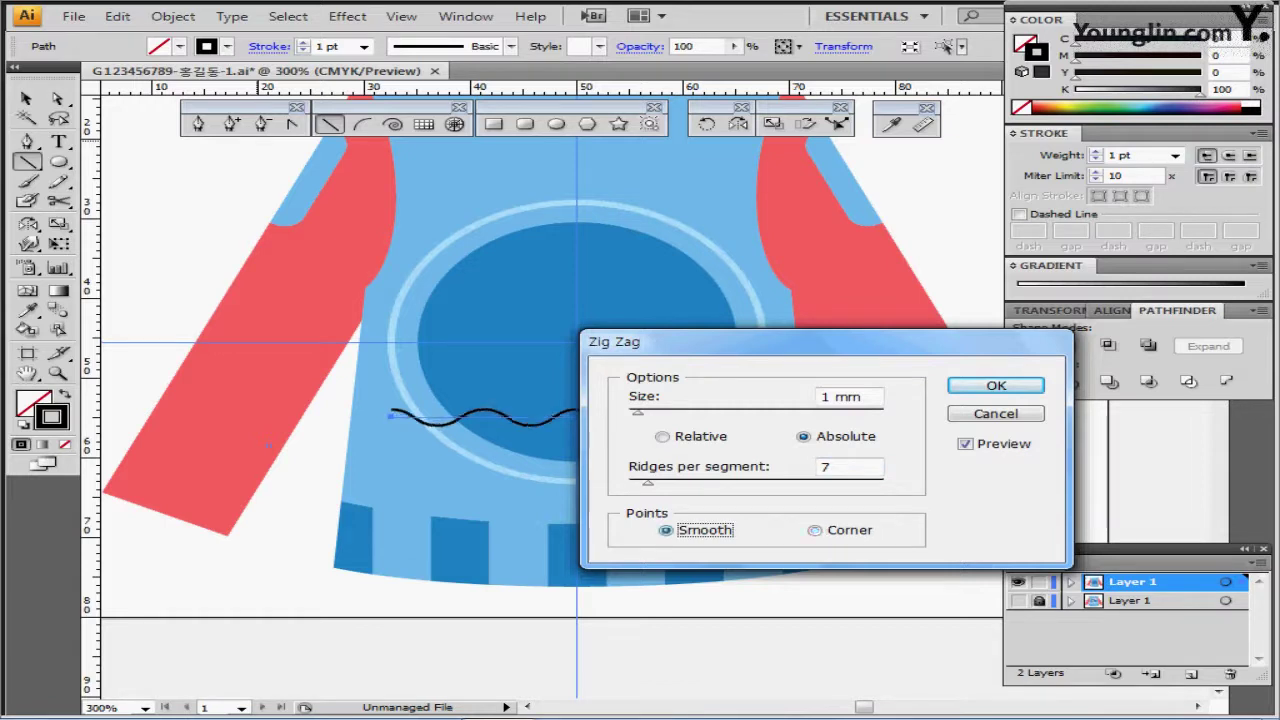
left_click_drag(790, 342, 862, 323)
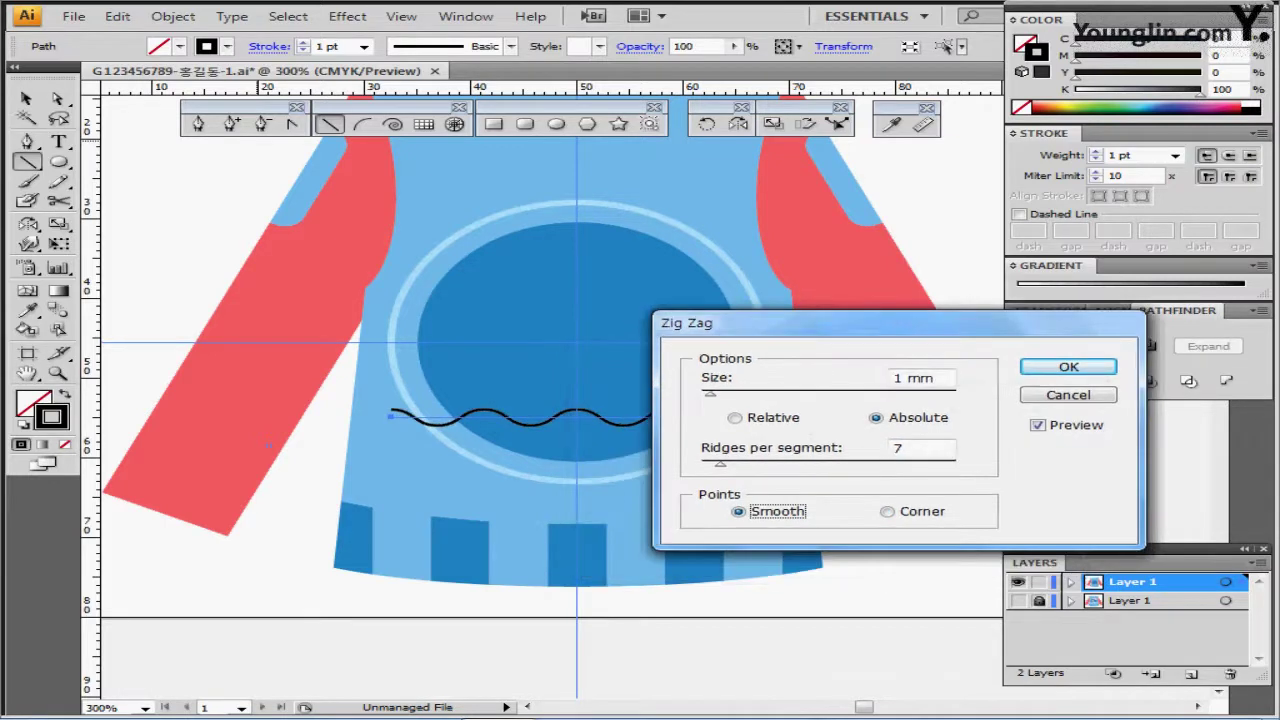
key("Return")
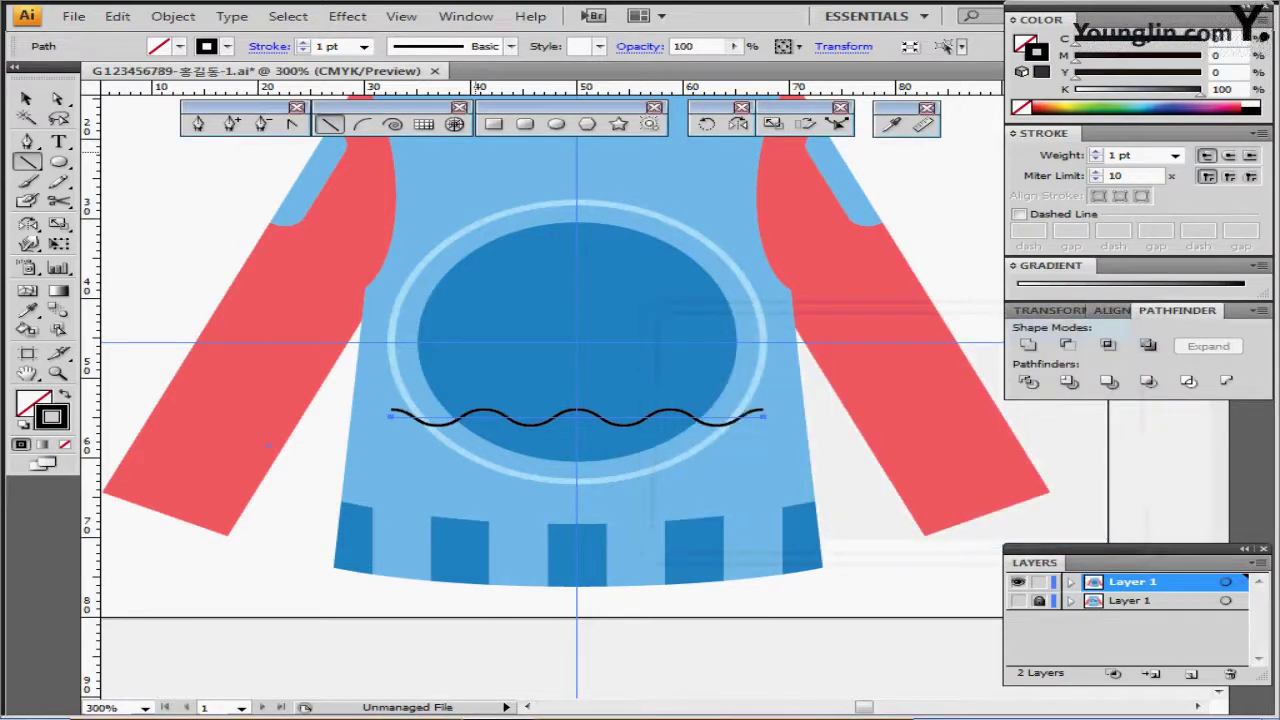
Step: Expand the wavy line's appearance and place a copy of it directly below, close to the original
left_click(173, 16)
left_click(200, 237)
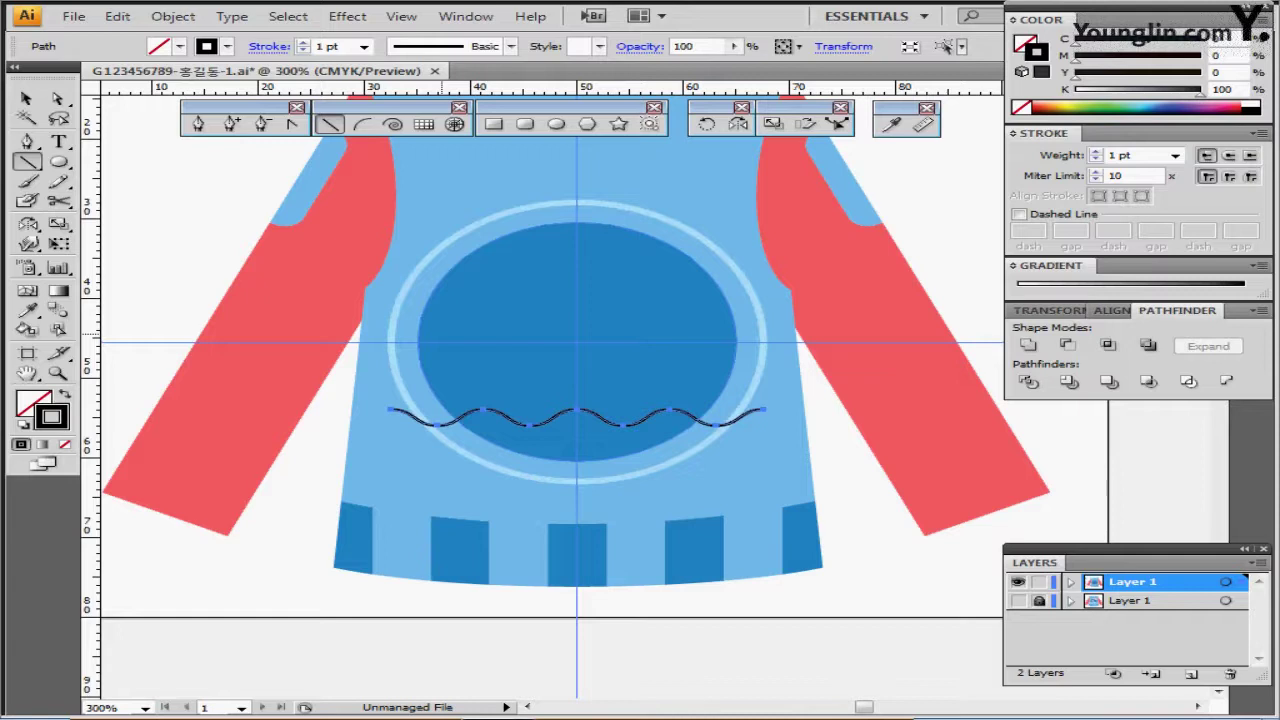
key("ctrl")
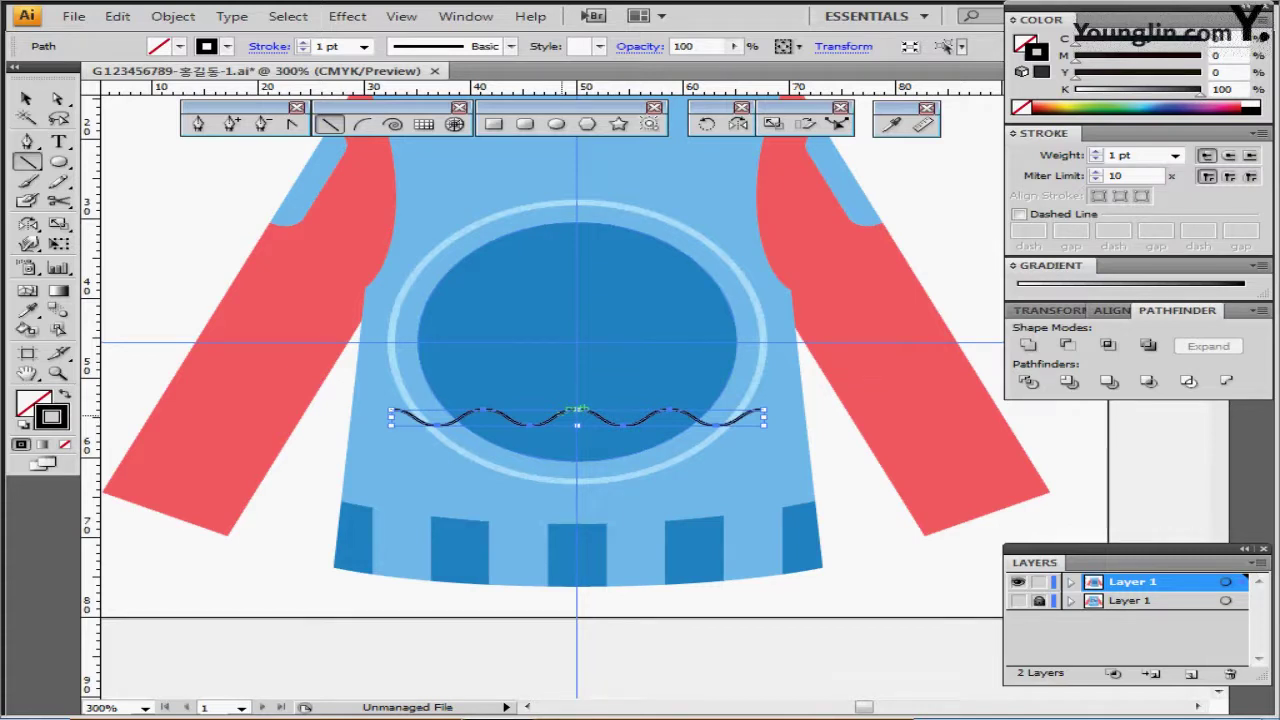
left_click_drag(574, 412, 576, 446)
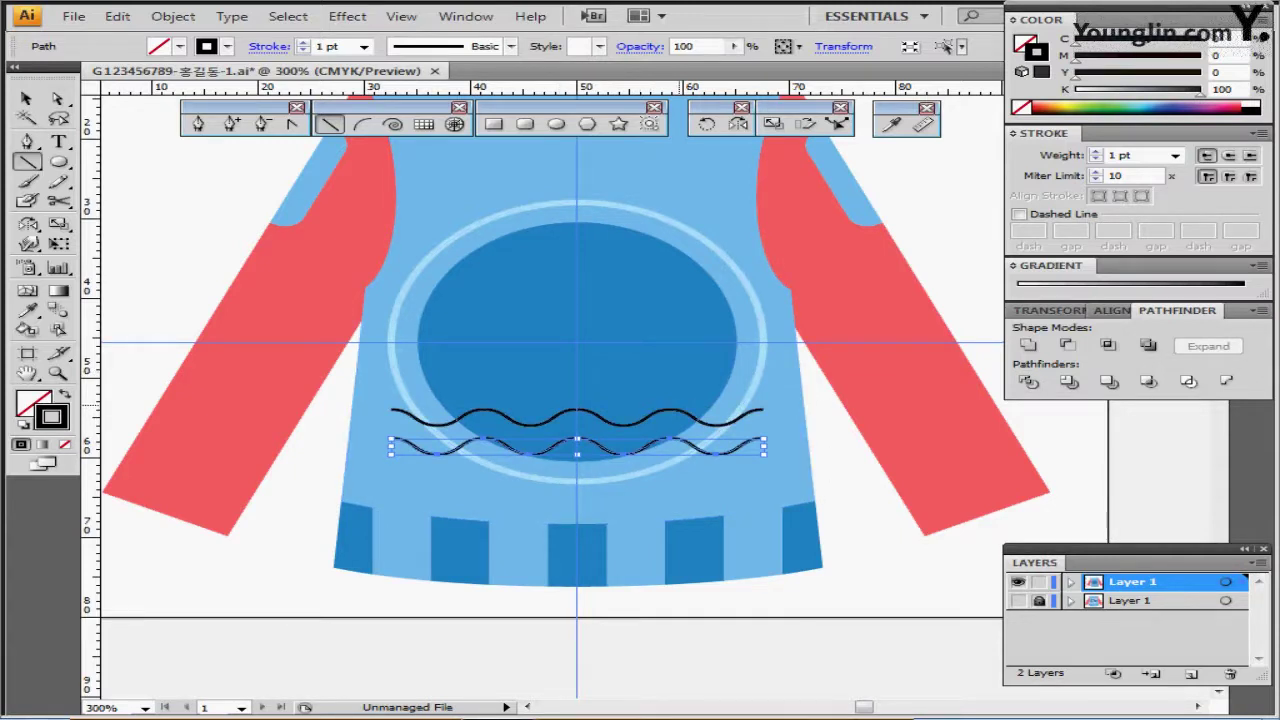
key("Up")
key("Up")
key("Up")
key("Up")
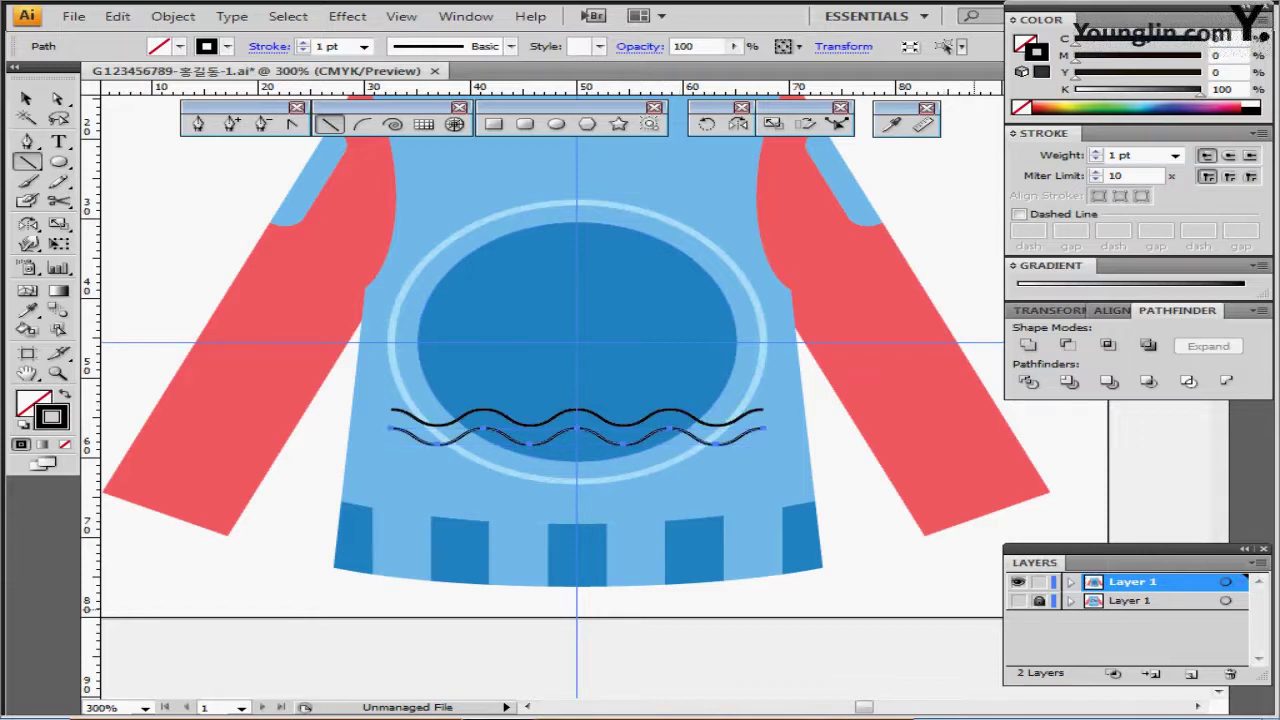
Step: Show both layers in outline view and move the two wavy lines up together to match the reference drawing's waves
key("ctrl+y")
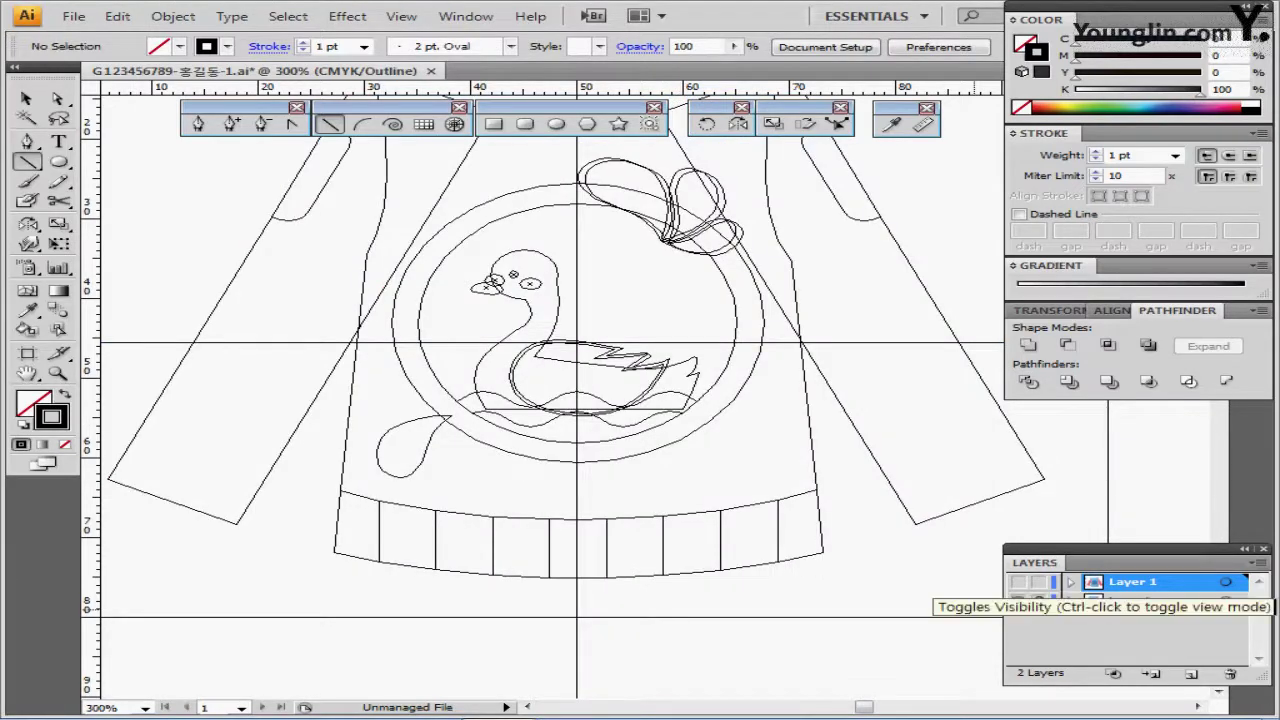
left_click(1018, 582)
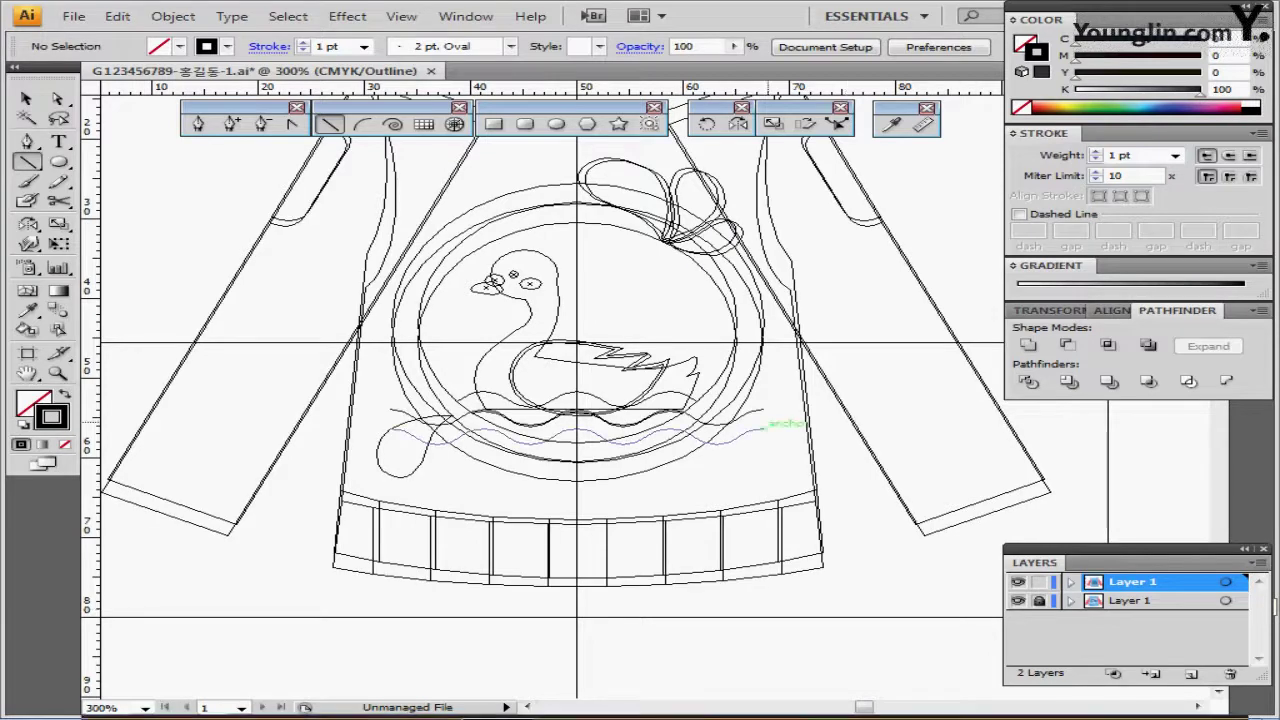
left_click_drag(769, 403, 762, 444)
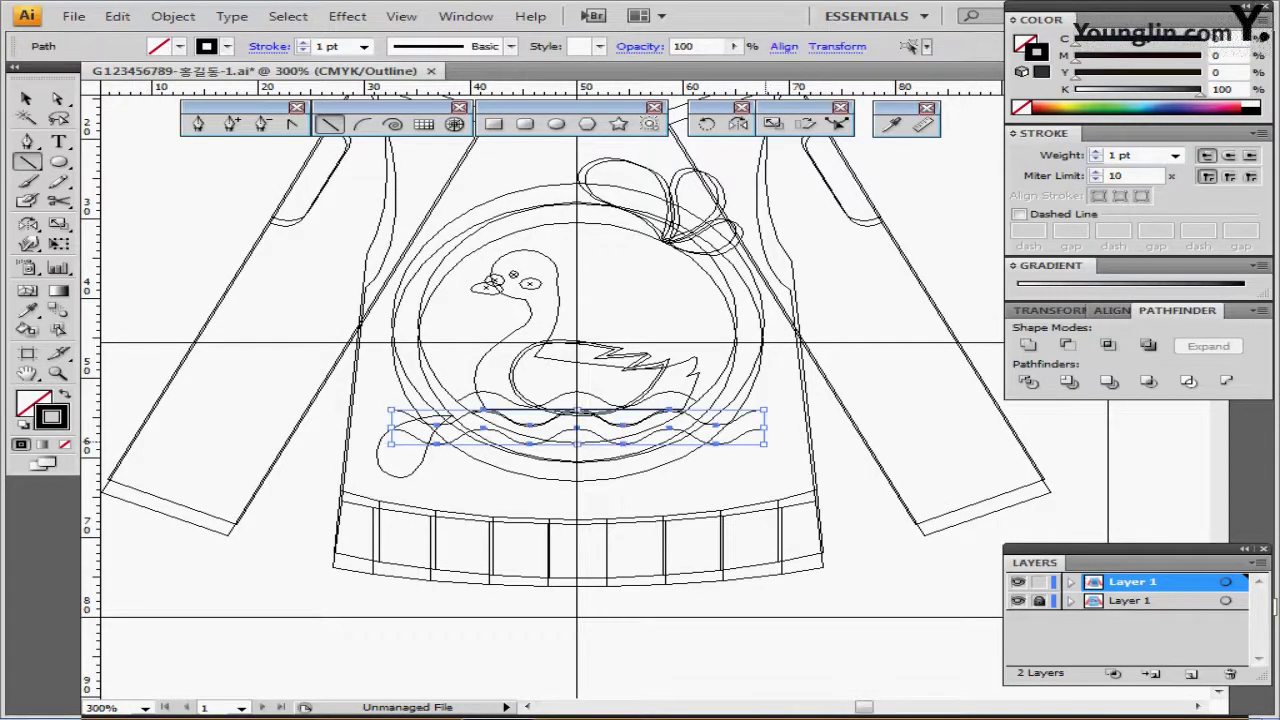
key("Up")
key("Up")
key("Up")
key("Up")
key("Up")
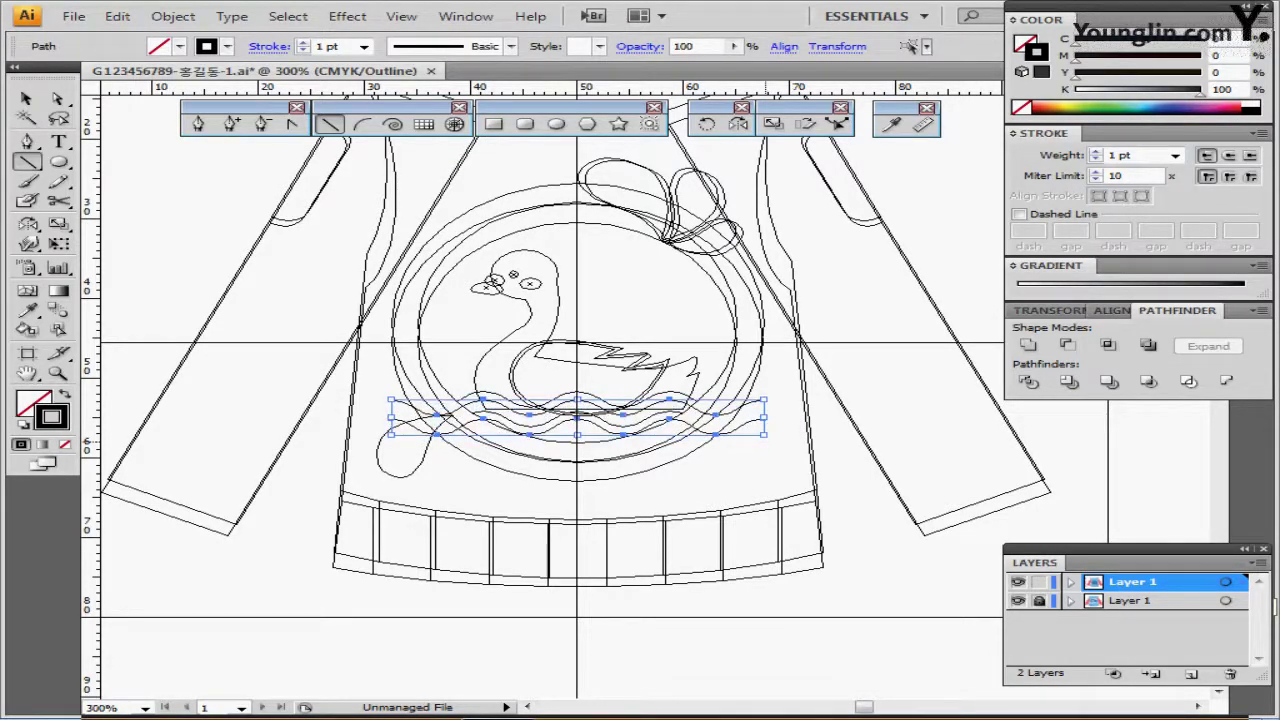
key("Up")
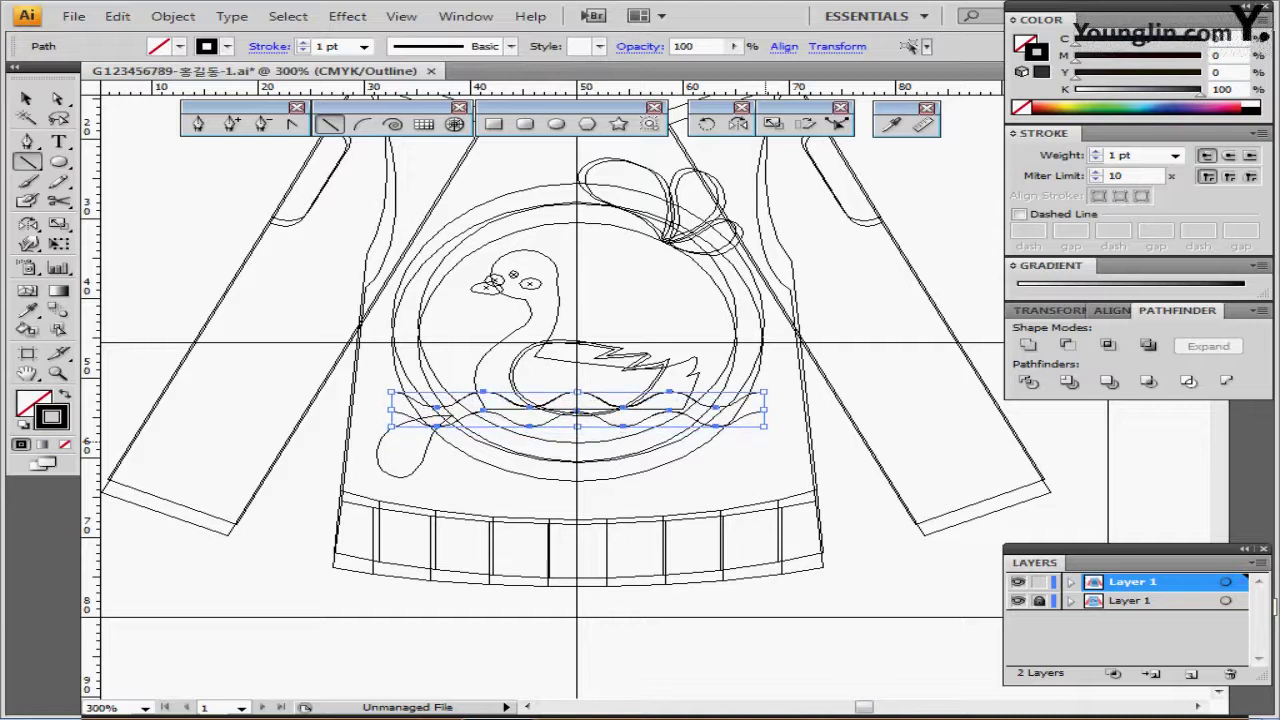
Step: Hide the locked reference layer, return to preview mode and save the document
key("ctrl+shift+b")
left_click(1018, 601)
key("ctrl+y")
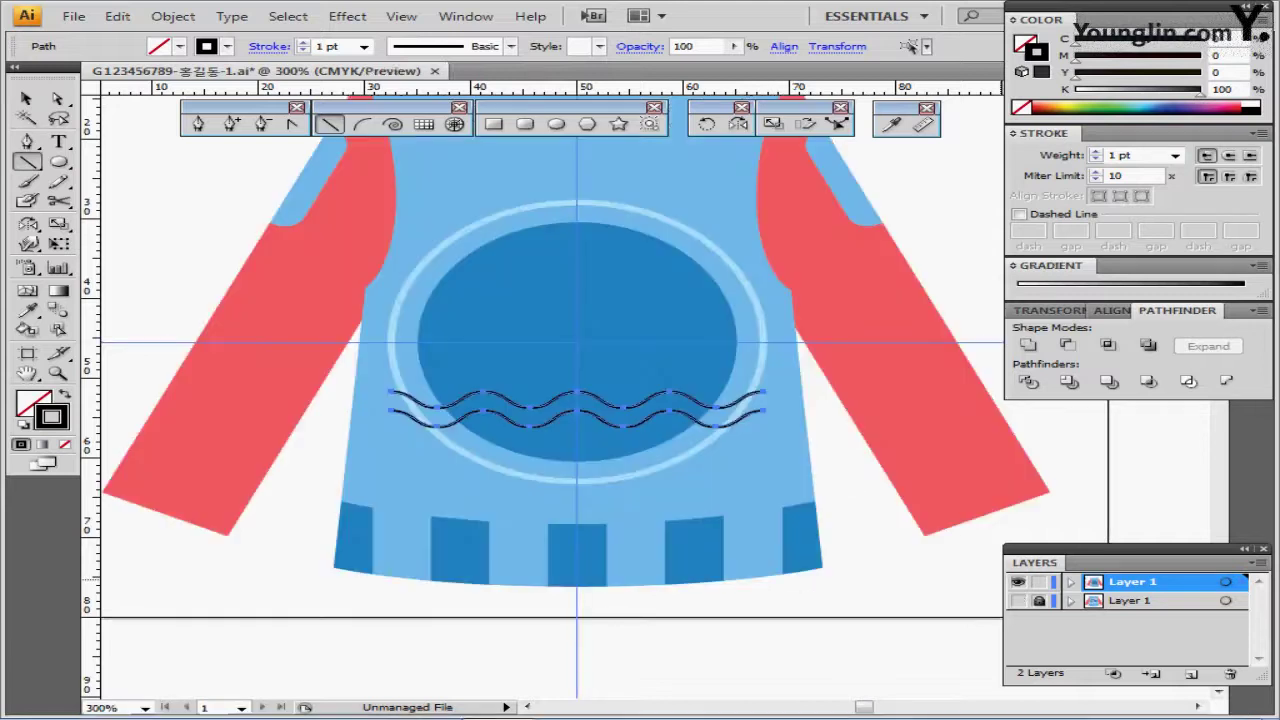
key("ctrl+s")
Step: Select the dark blue circle with both wavy lines and split it along them with Pathfinder Divide
left_click_drag(606, 420, 586, 460)
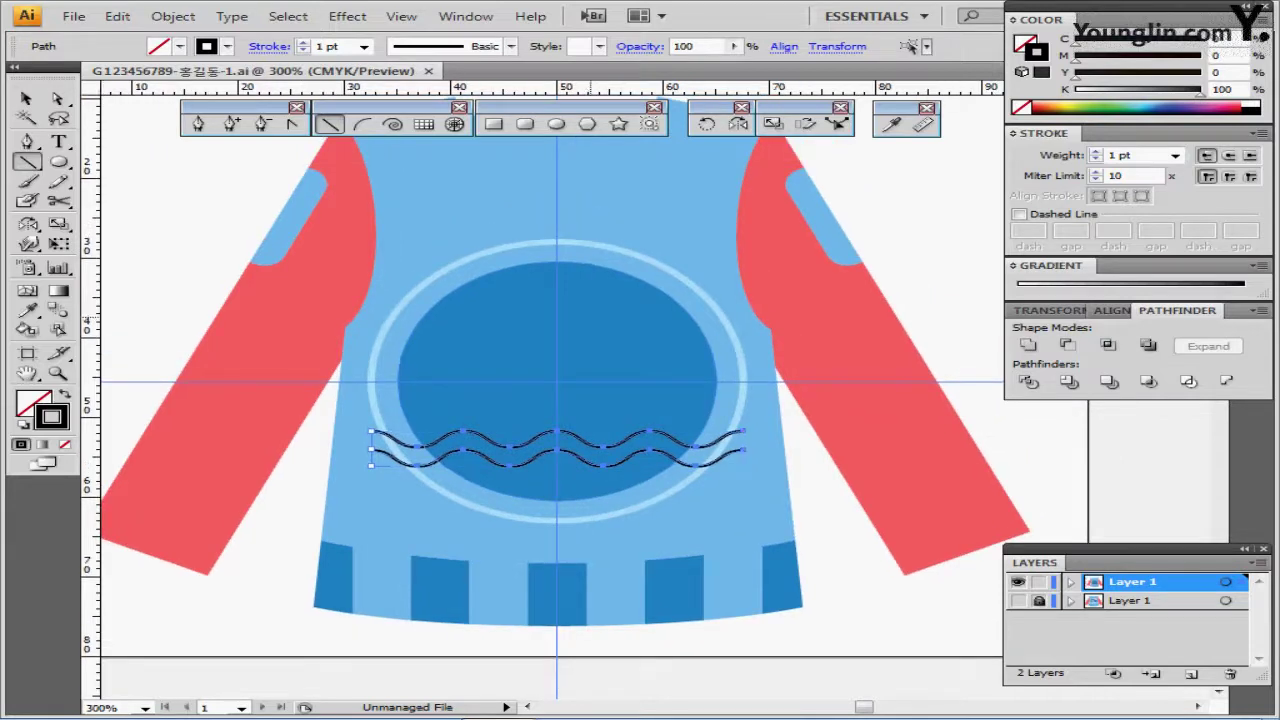
left_click_drag(587, 318, 557, 328)
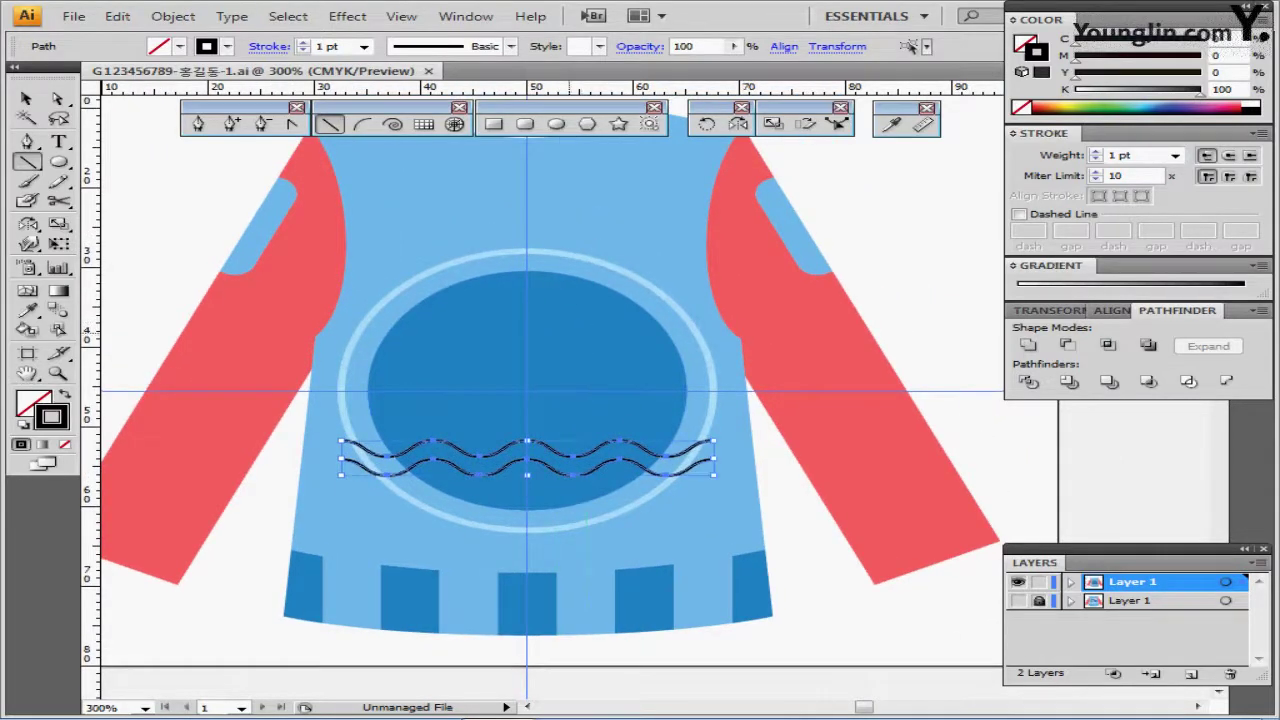
left_click(550, 334, "ctrl")
left_click(620, 330, "ctrl")
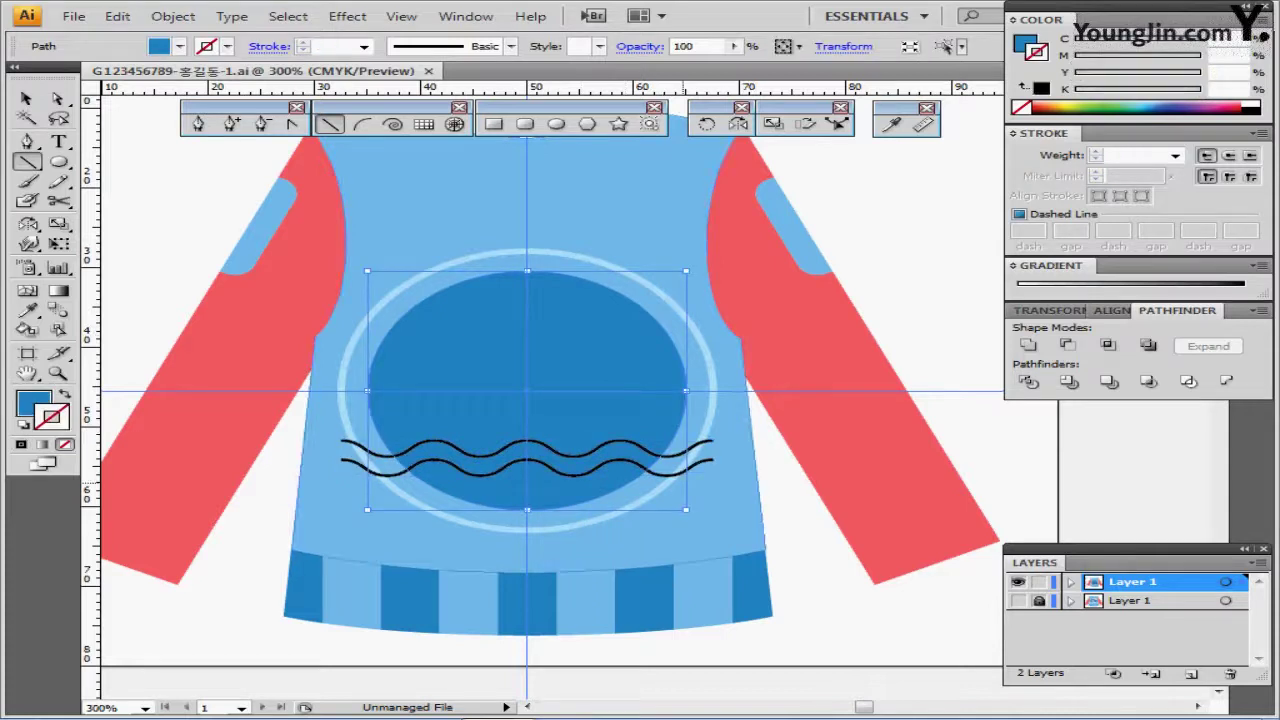
left_click(705, 460, "ctrl+shift")
key("ctrl+shift+b")
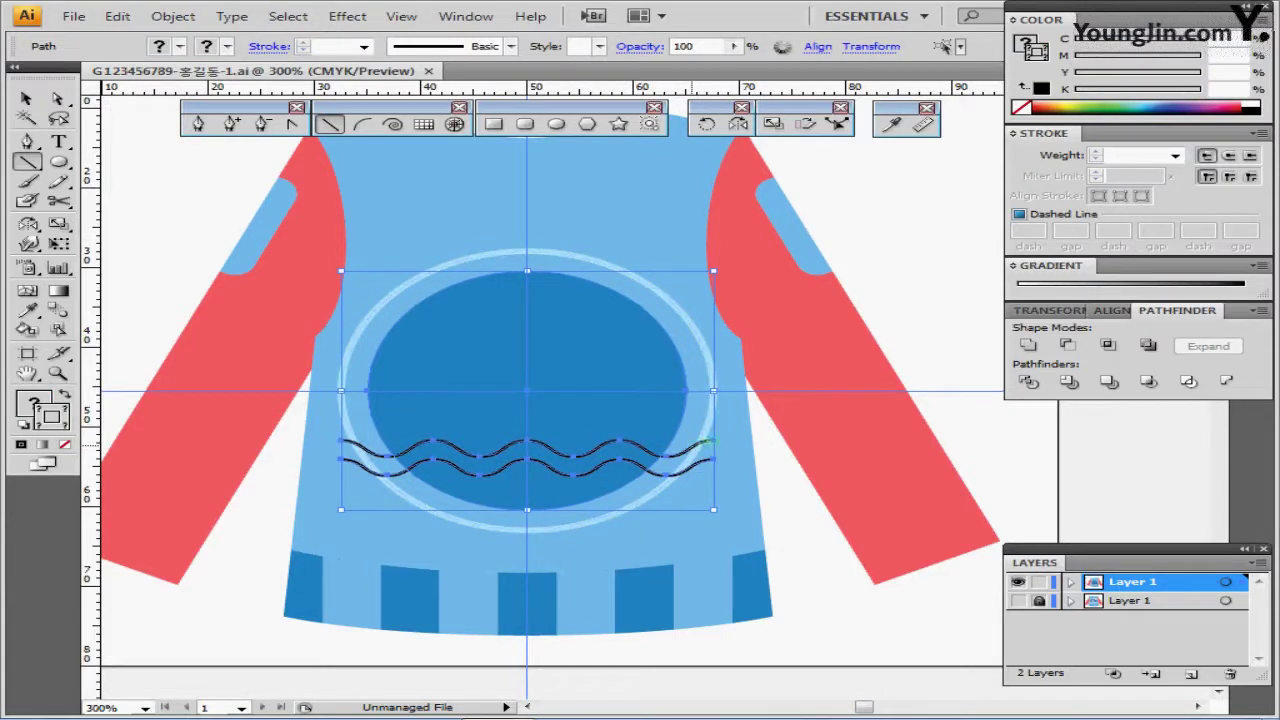
left_click(1030, 383)
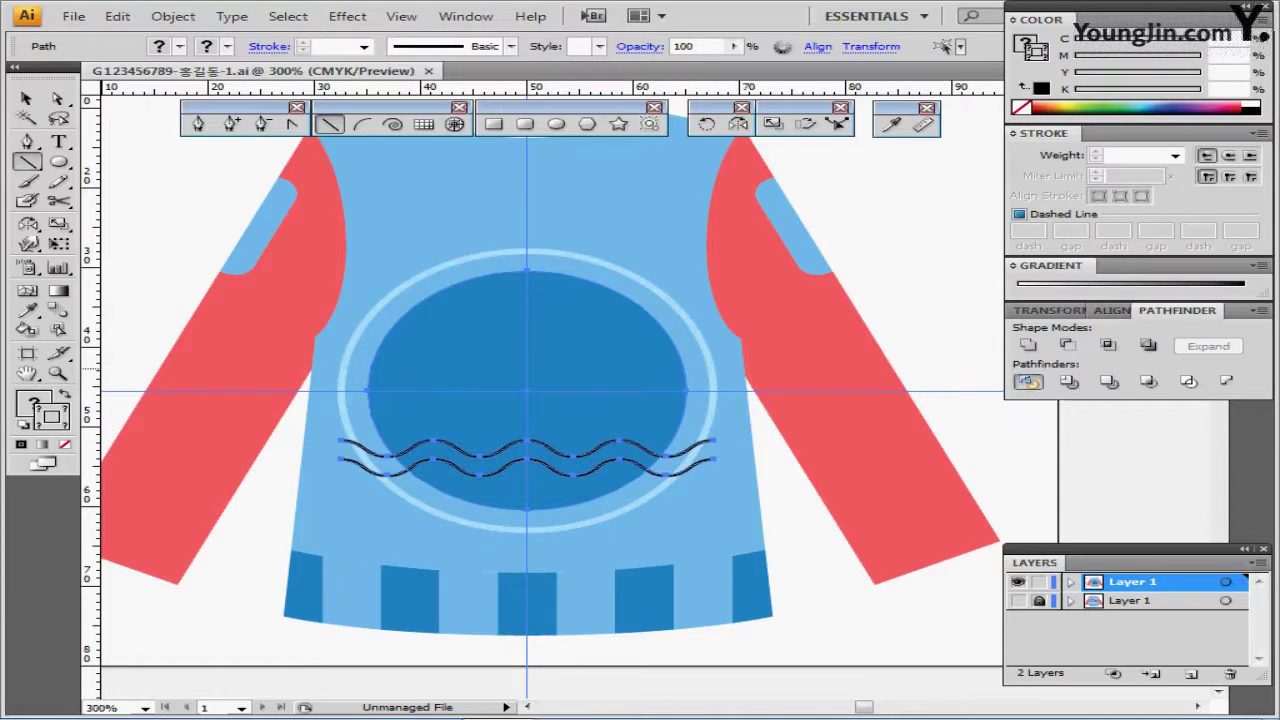
Step: Isolate the divided circle group and fill the band between the waves with the blue swatch colour beside the artboard
double_click(521, 340, "ctrl")
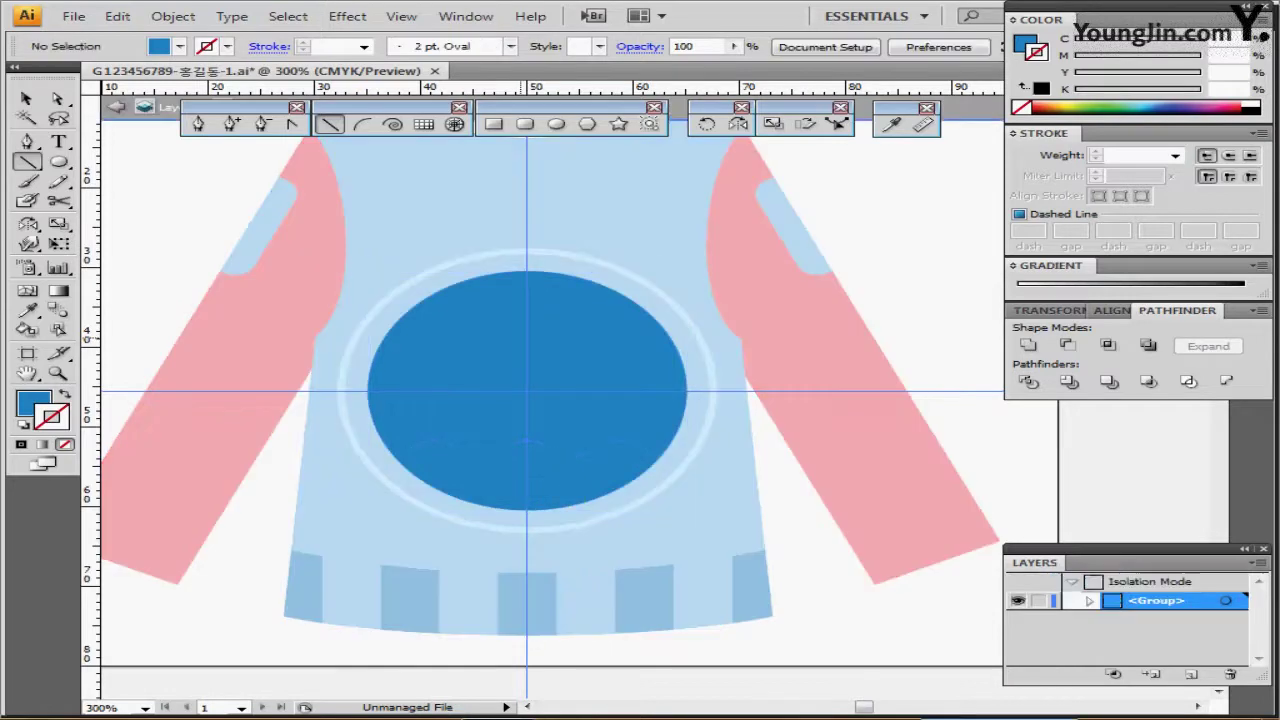
left_click_drag(441, 471, 574, 400)
key("ctrl+minus")
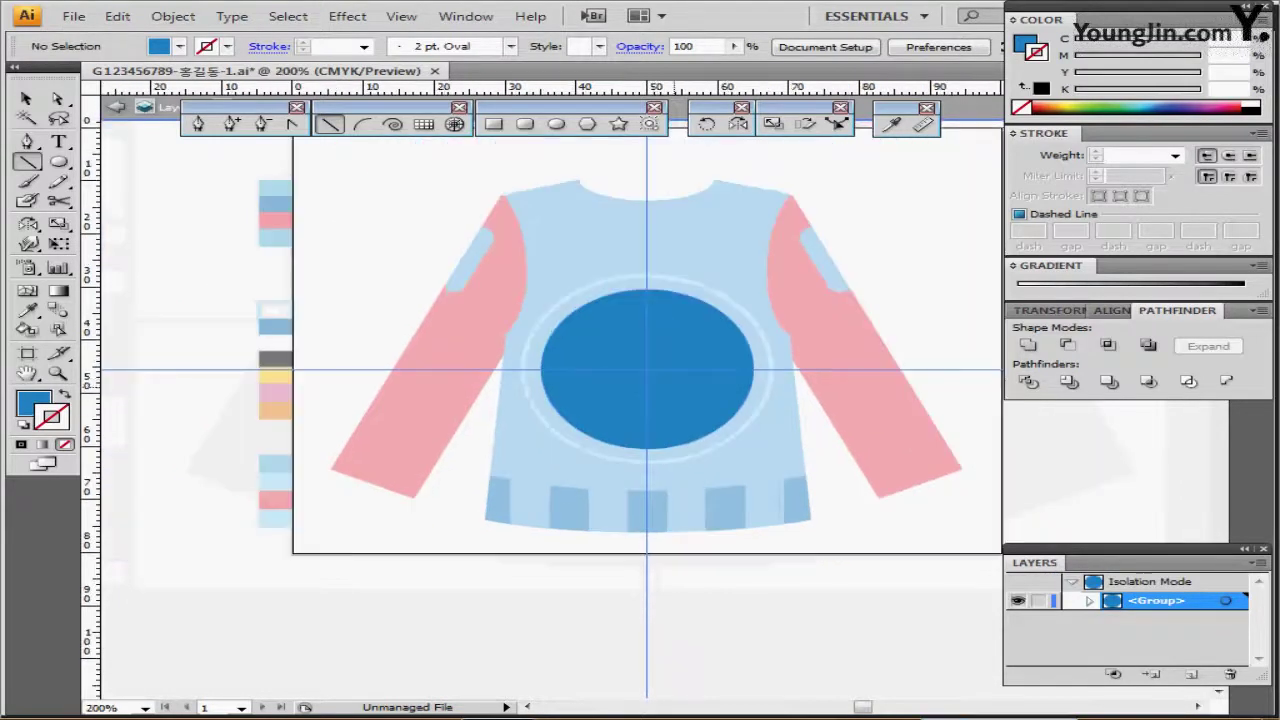
mouse_move(645, 380)
left_mouse_down()
mouse_move(674, 365)
mouse_move(657, 352)
left_mouse_up()
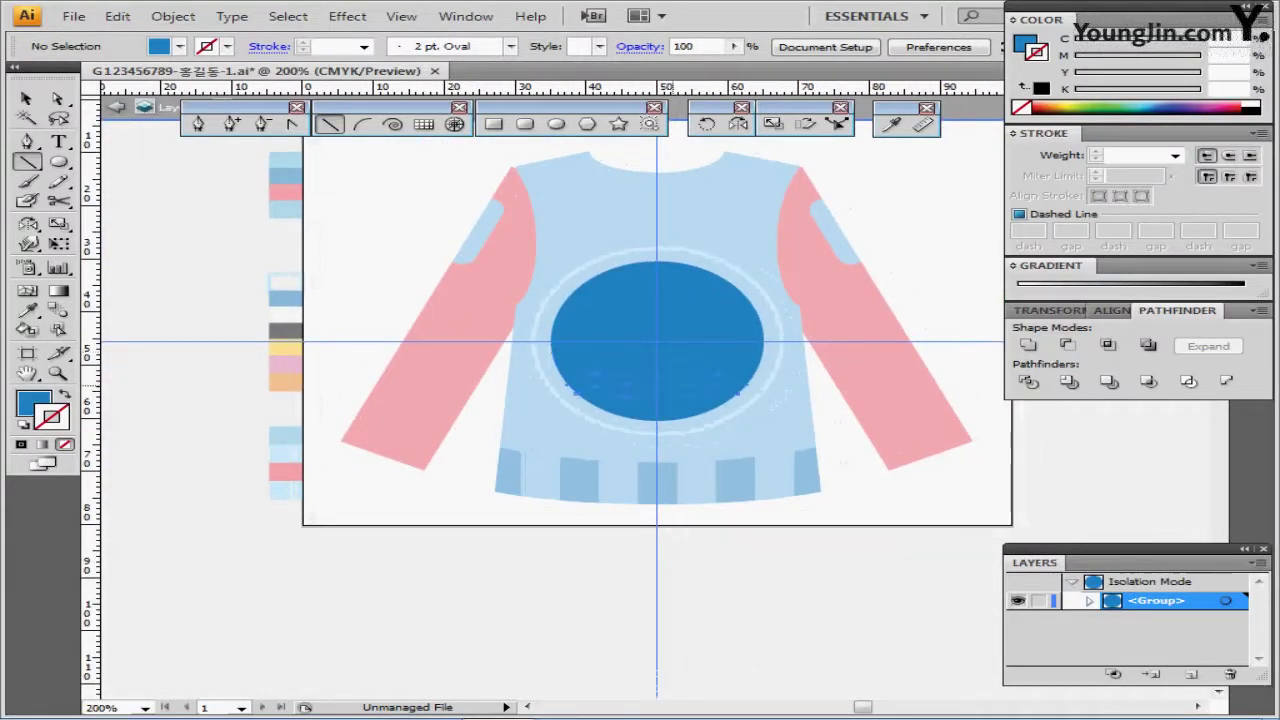
left_click(673, 385, "ctrl")
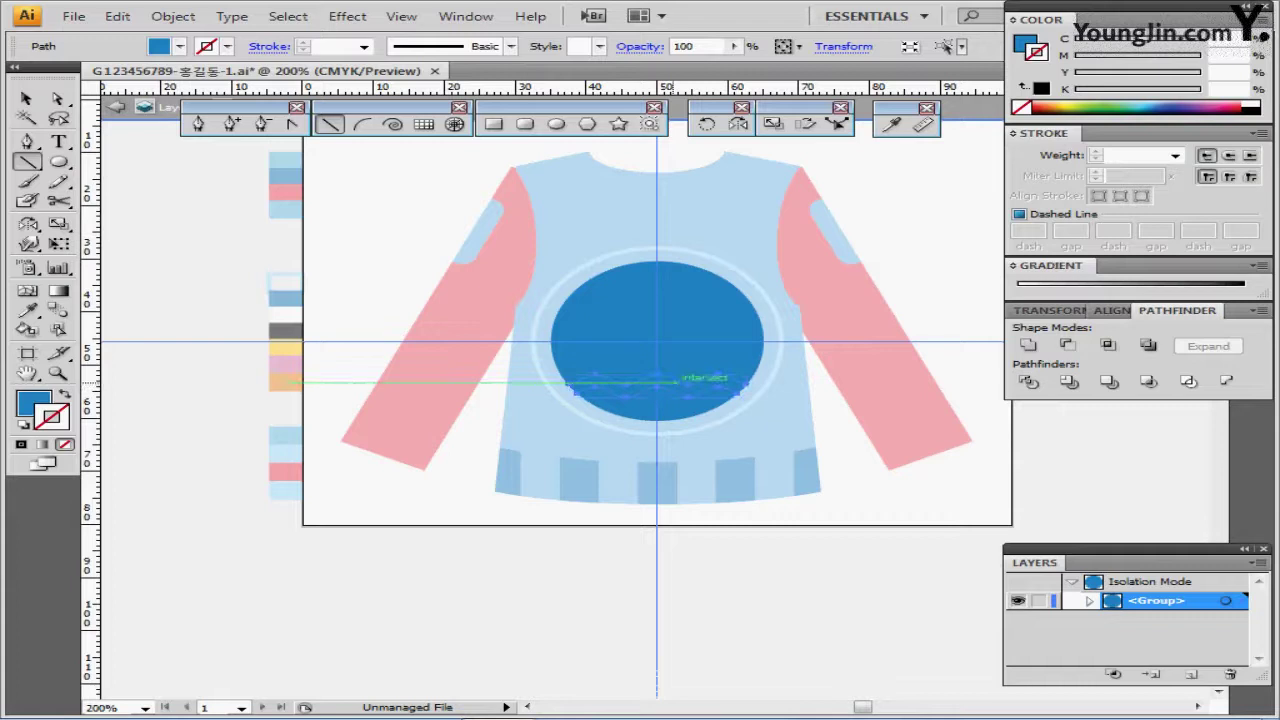
left_click_drag(680, 380, 680, 380)
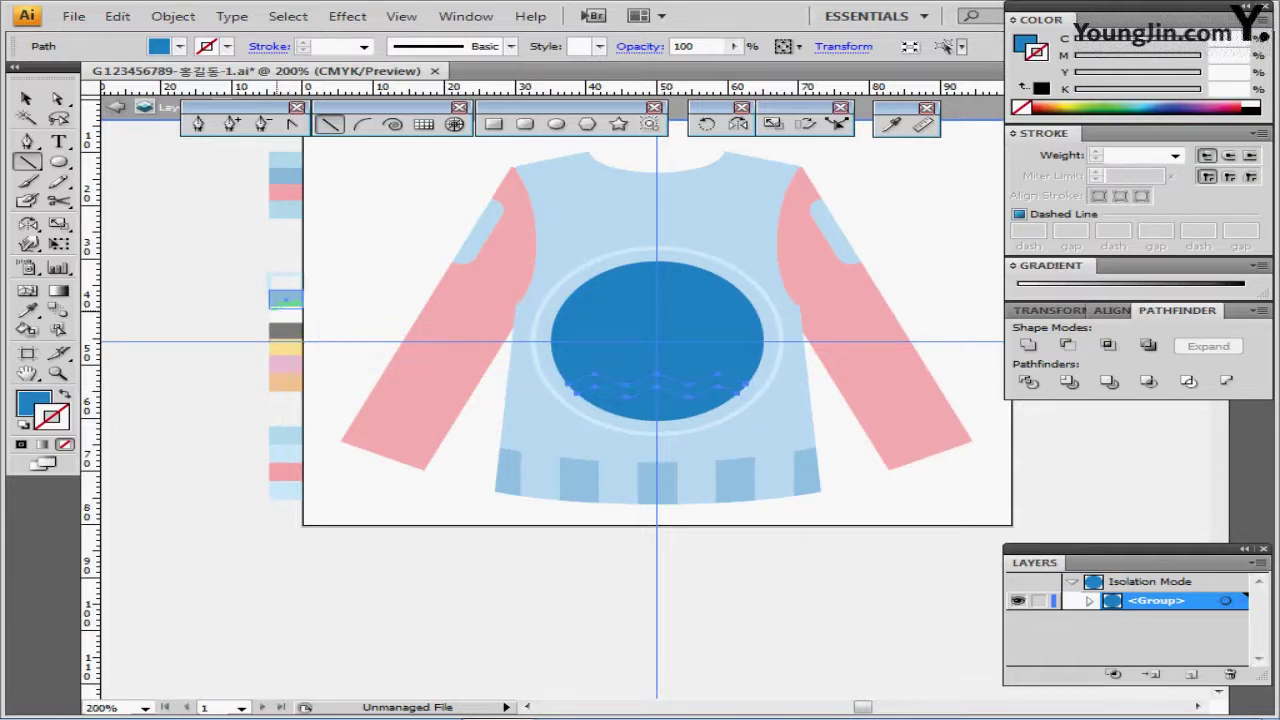
key("i")
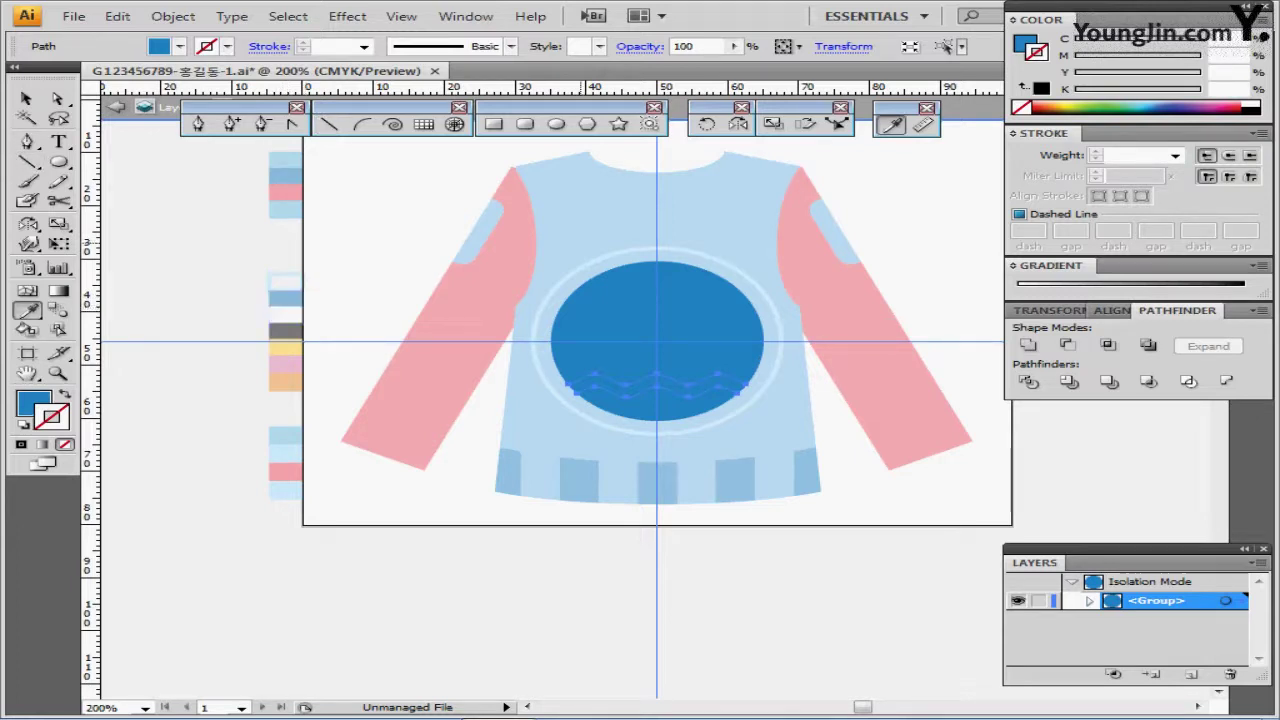
left_click(286, 298)
Step: Fill the area of the emblem below the waves with the light blue swatch colour beside the artboard and leave the circle group's isolation
left_click(676, 407, "ctrl")
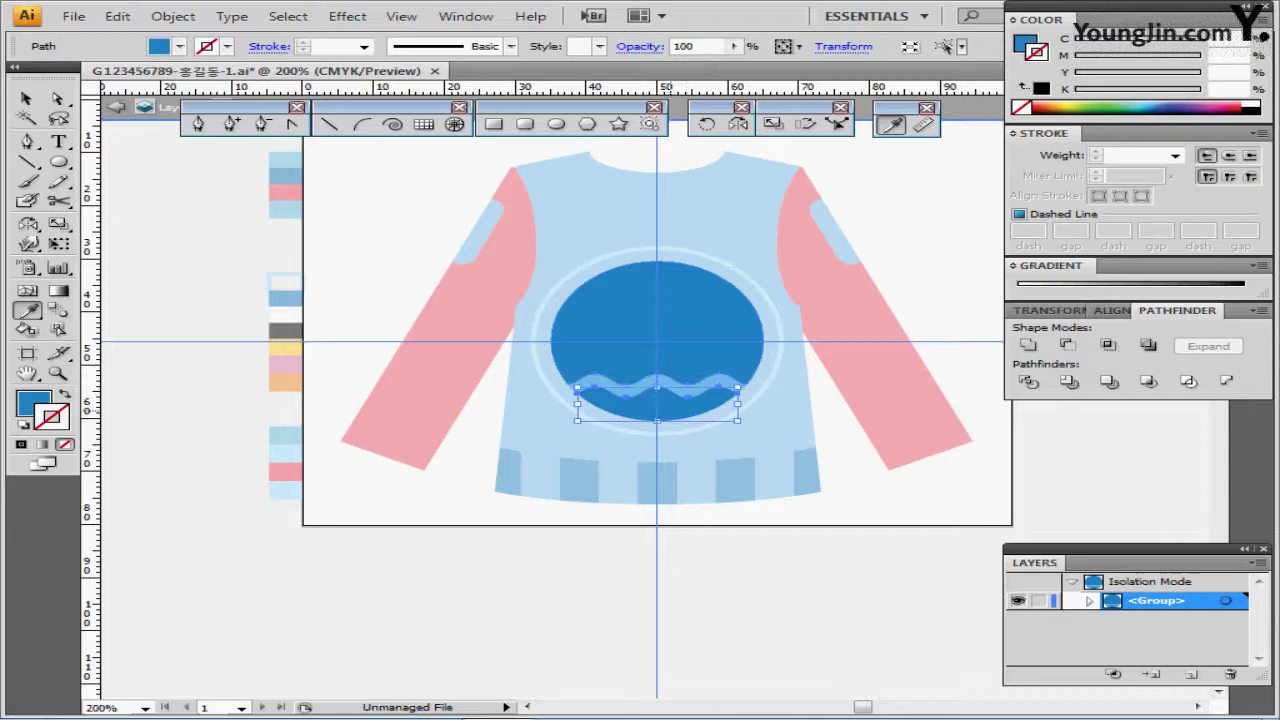
key("ctrl+shift+z")
left_click(286, 436)
key("ctrl")
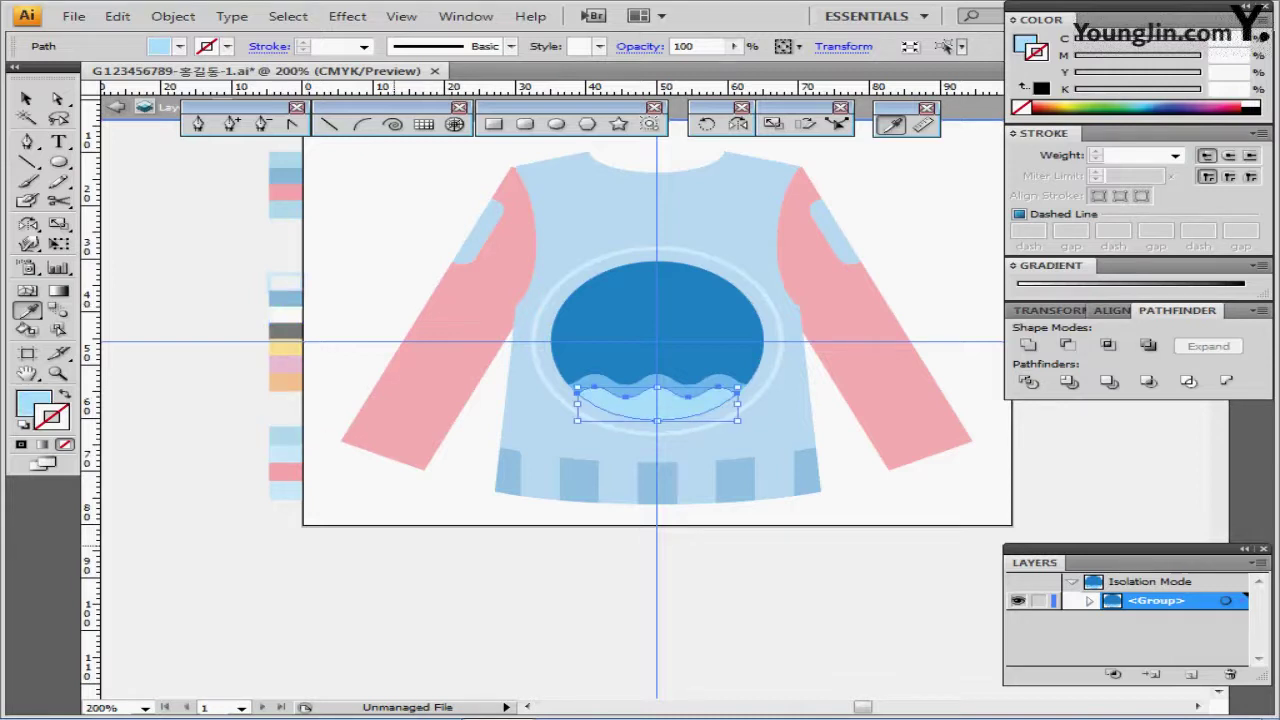
left_click(434, 585, "ctrl")
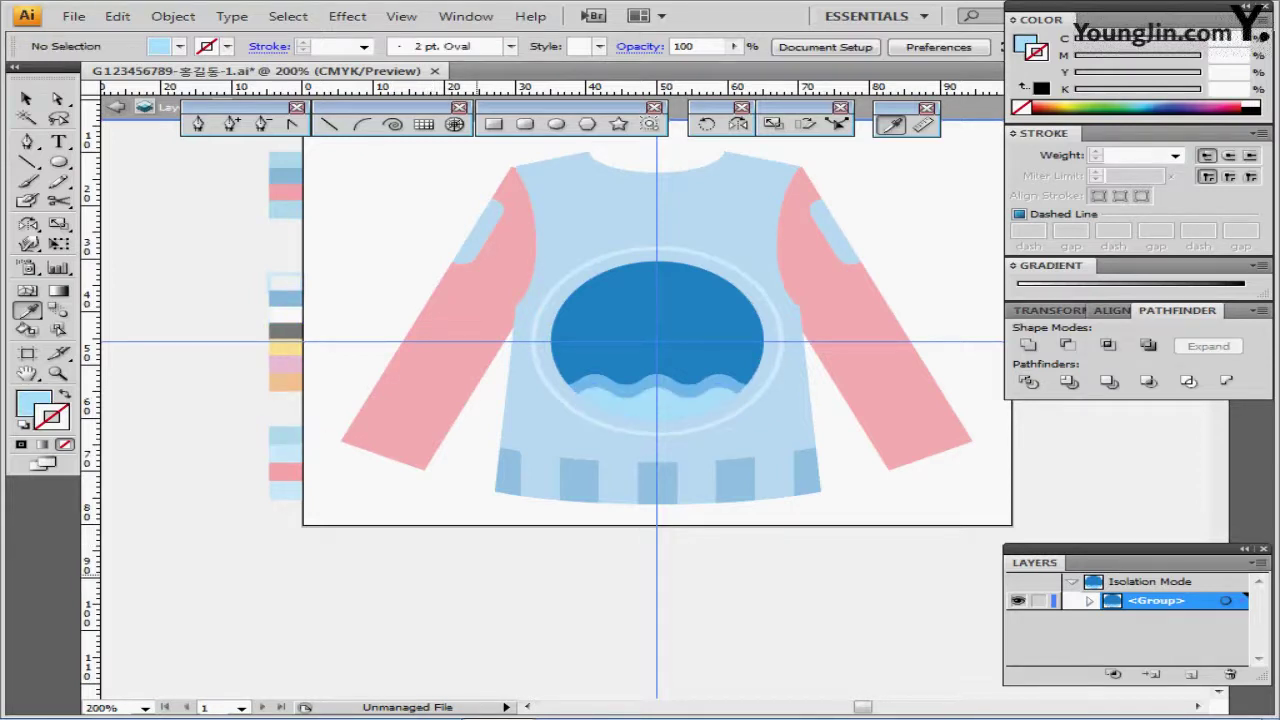
key("Escape")
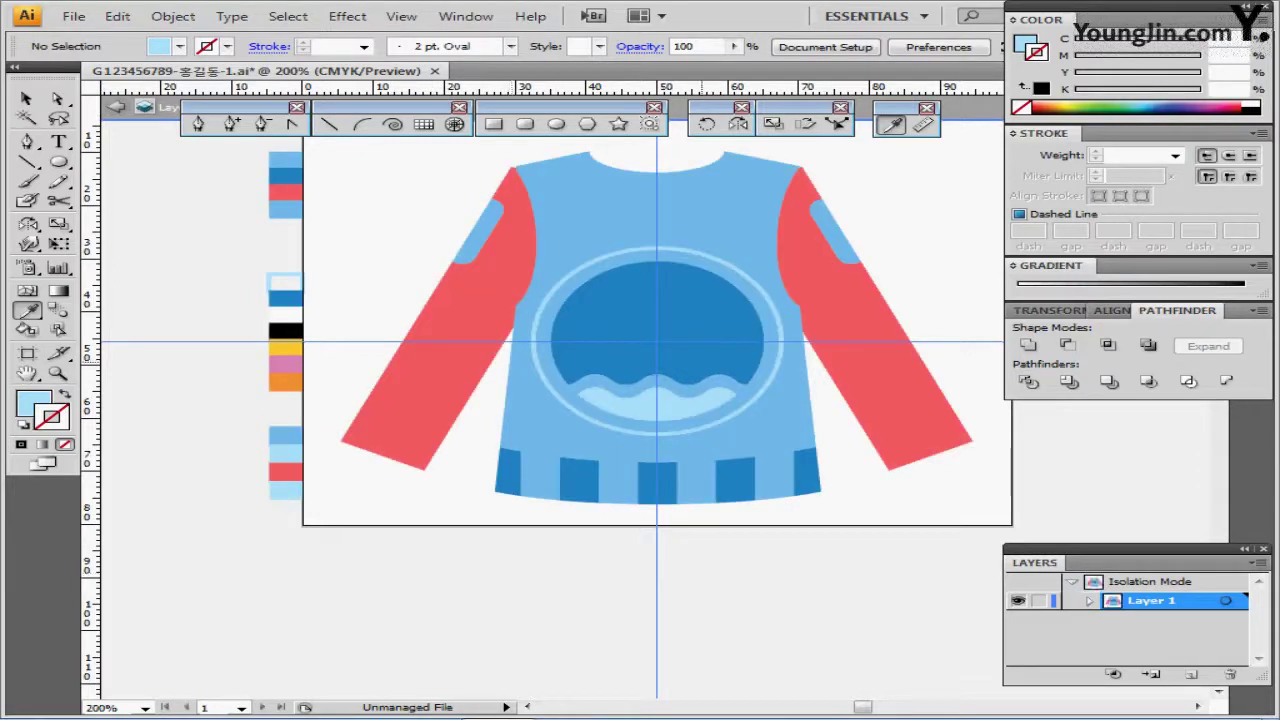
Step: Exit isolation mode fully, restore the default fill and stroke, and show the locked reference layer in outline view around the emblem
key("ctrl+plus")
left_click_drag(685, 317, 661, 307)
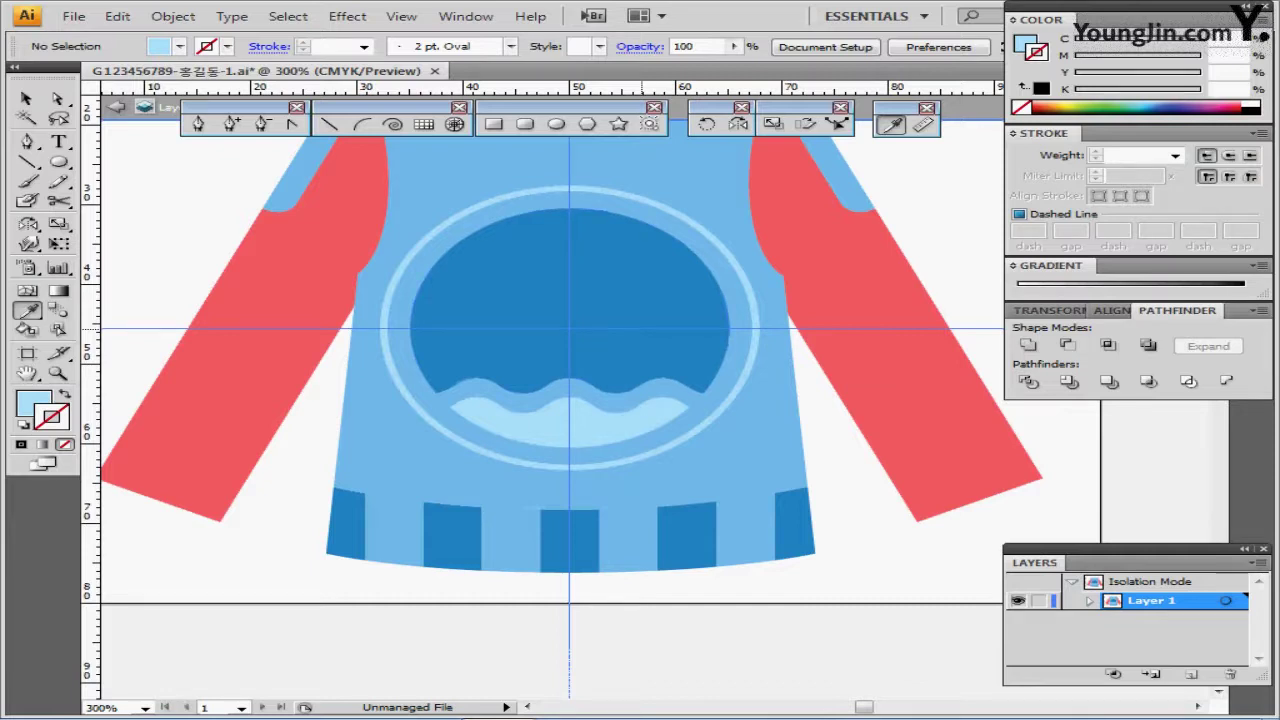
key("l")
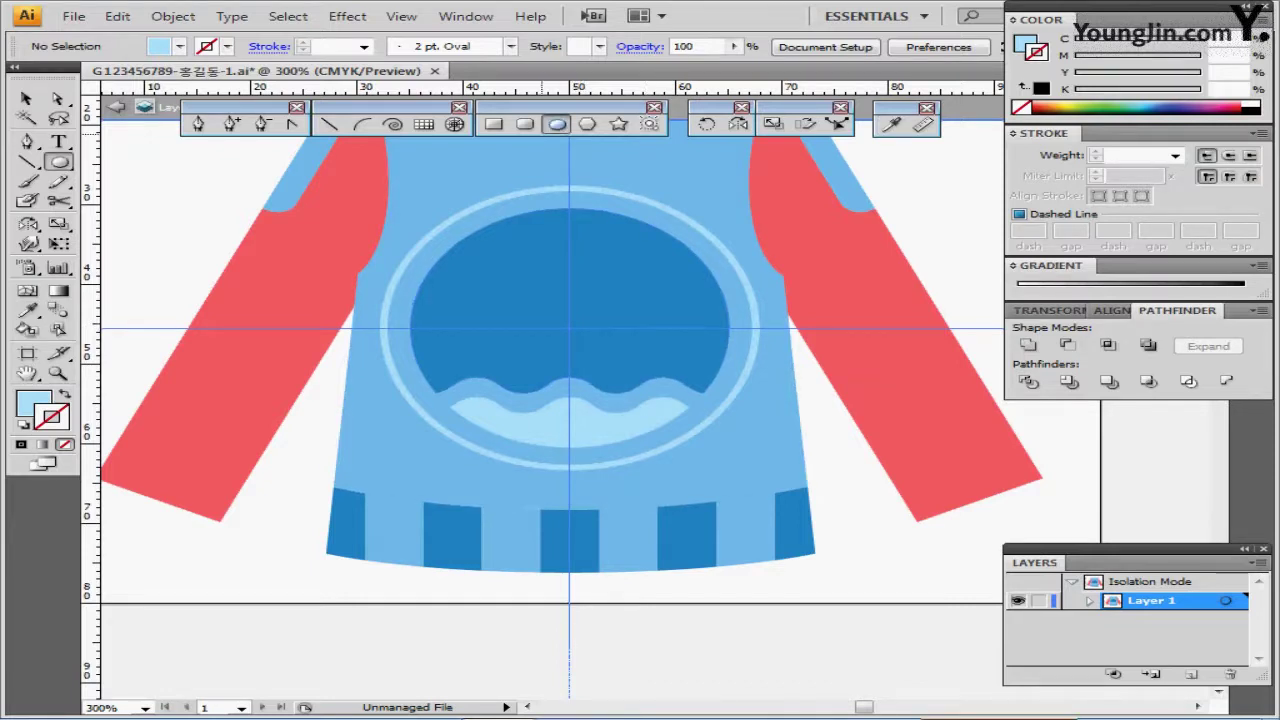
key("Escape")
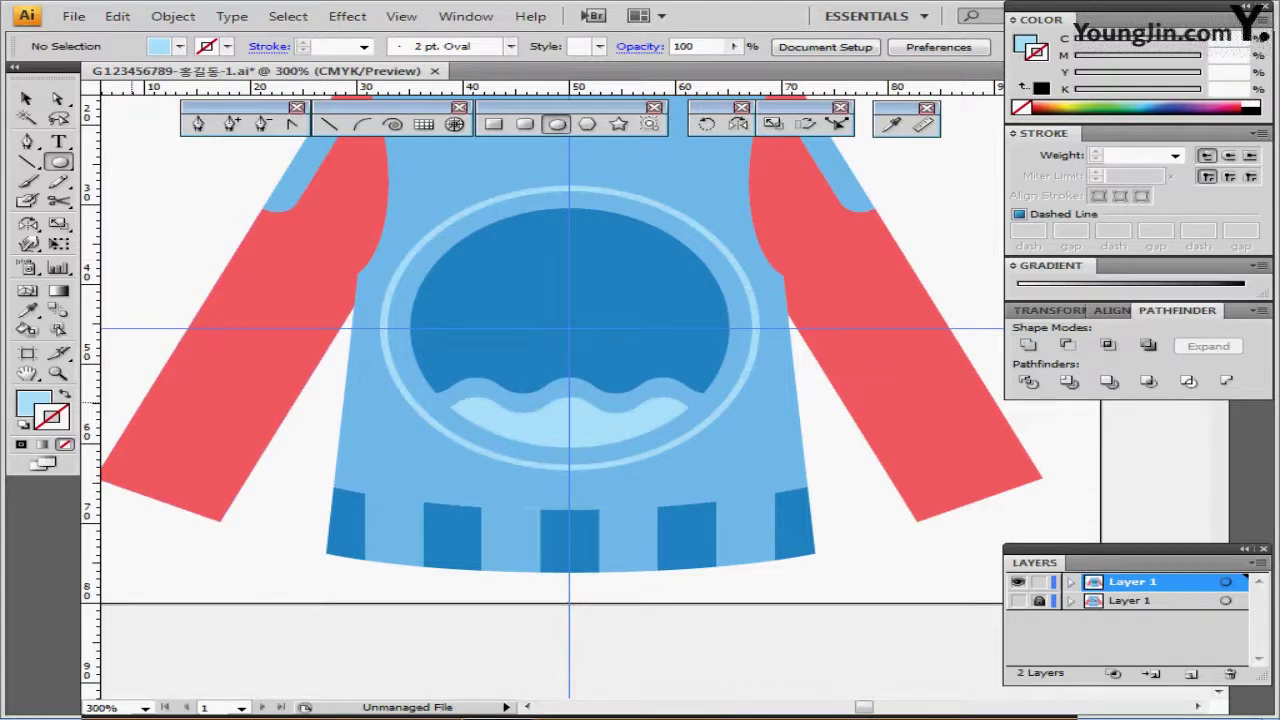
key("d")
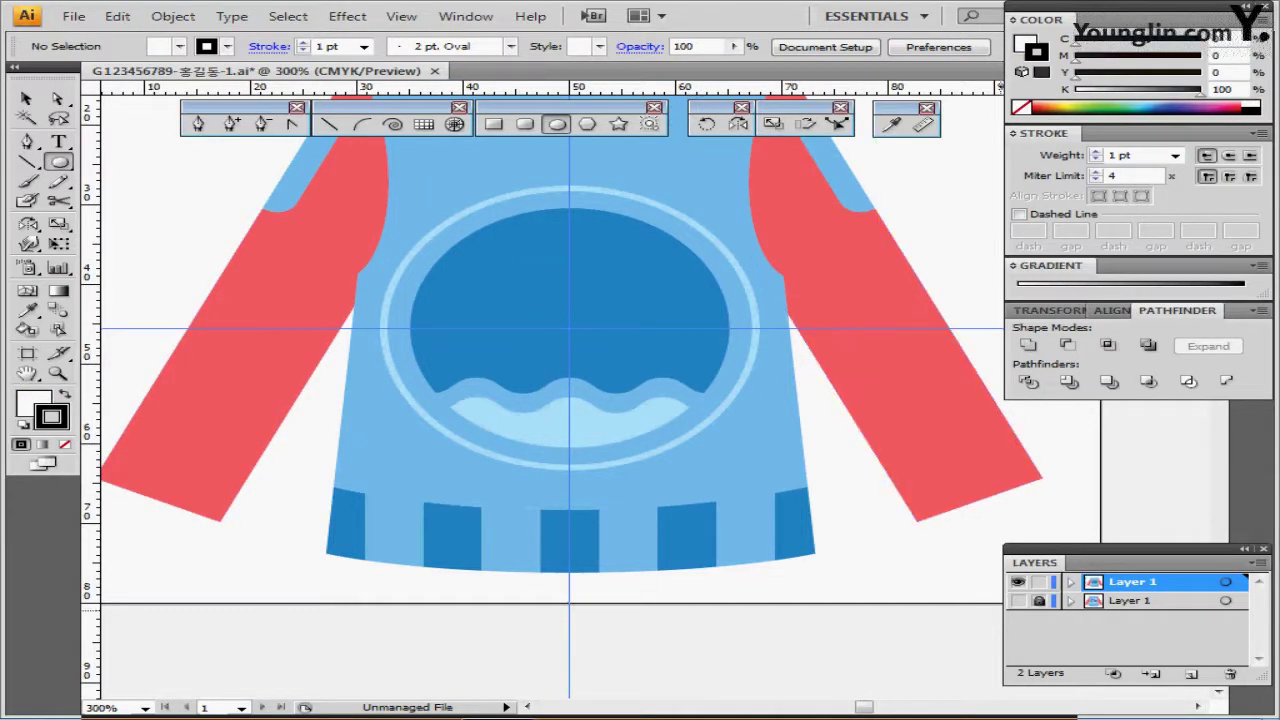
left_click(1018, 601)
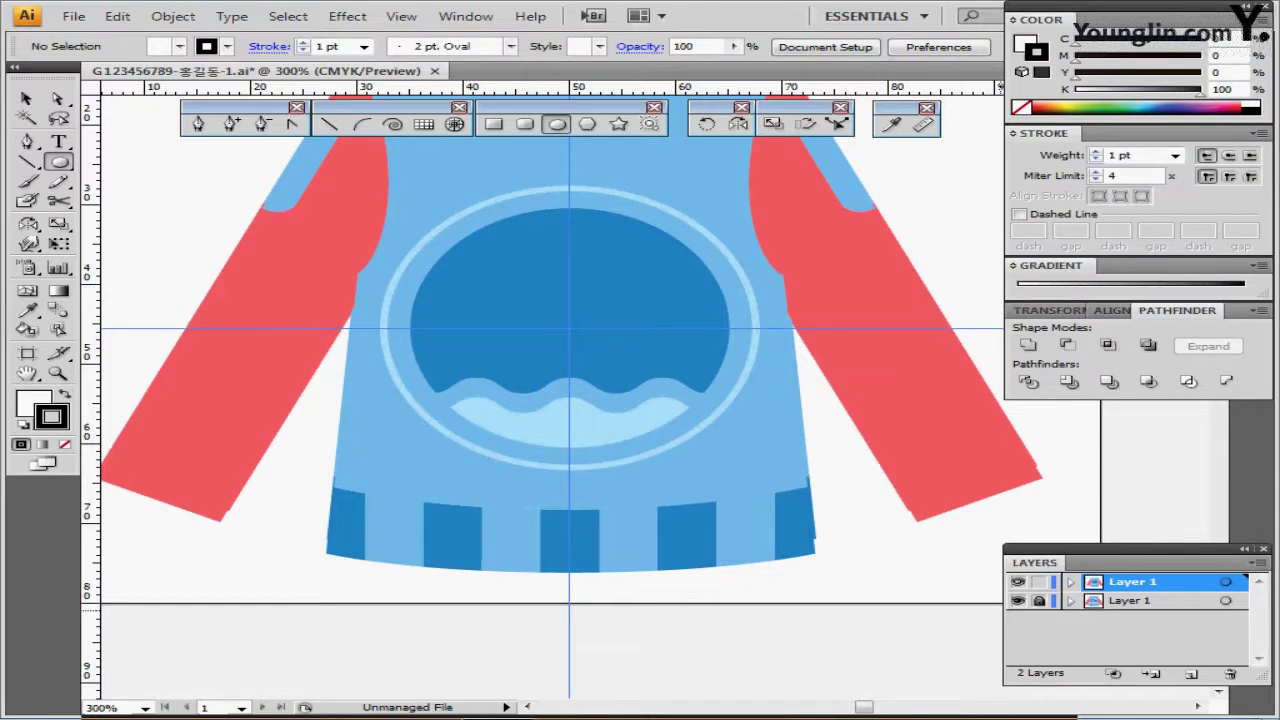
key("ctrl+y")
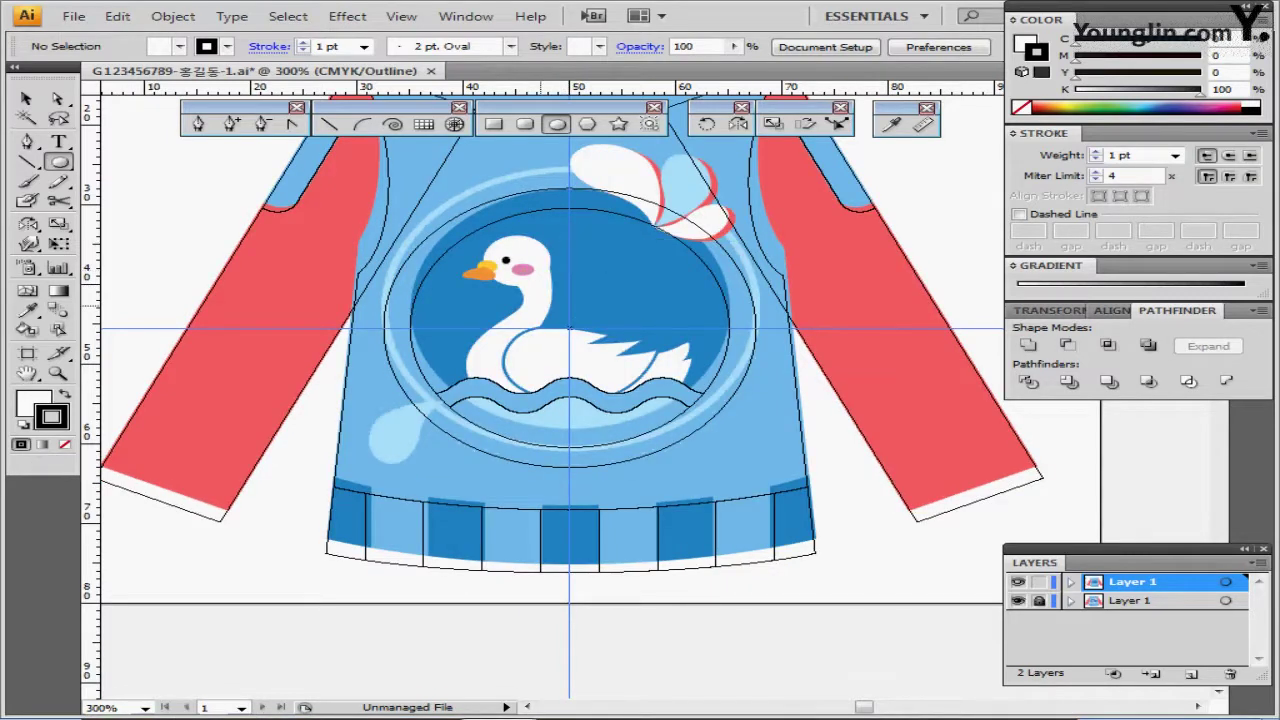
key("ctrl+equal")
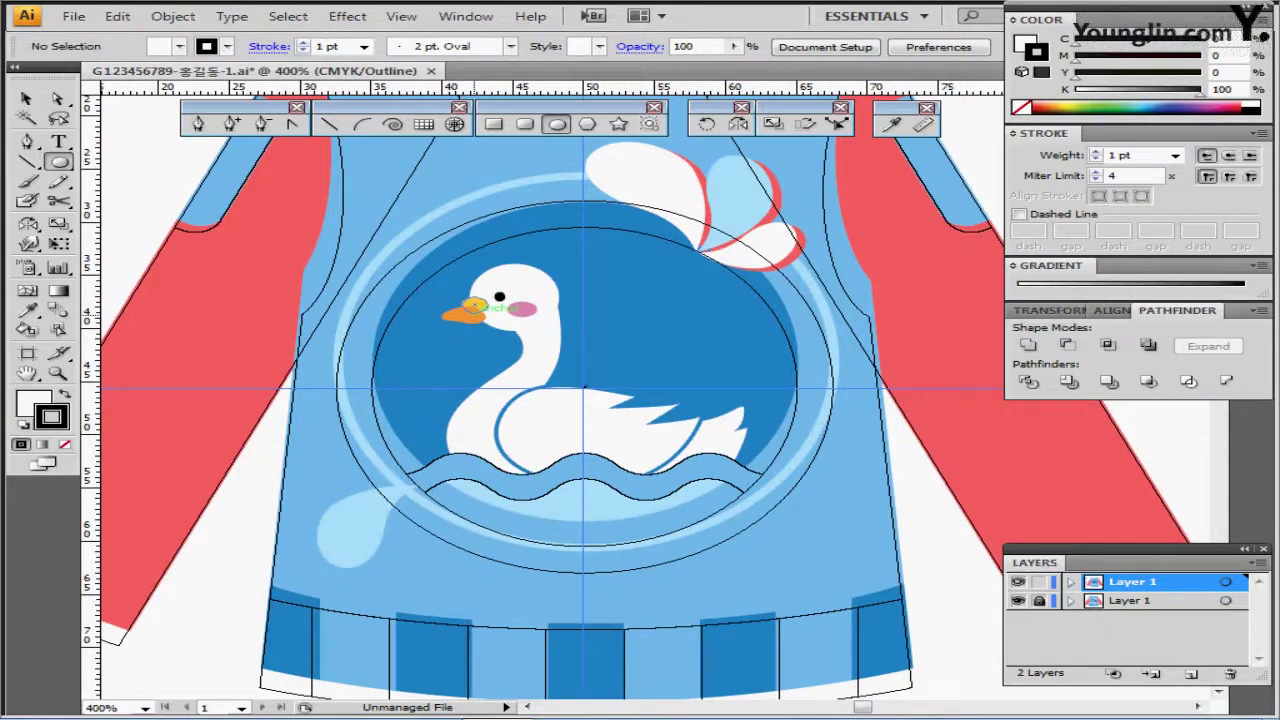
Step: Draw an ellipse over the duck's head in the reference drawing, undoing the first attempt and fitting the second closely to it
left_click_drag(478, 263, 562, 326)
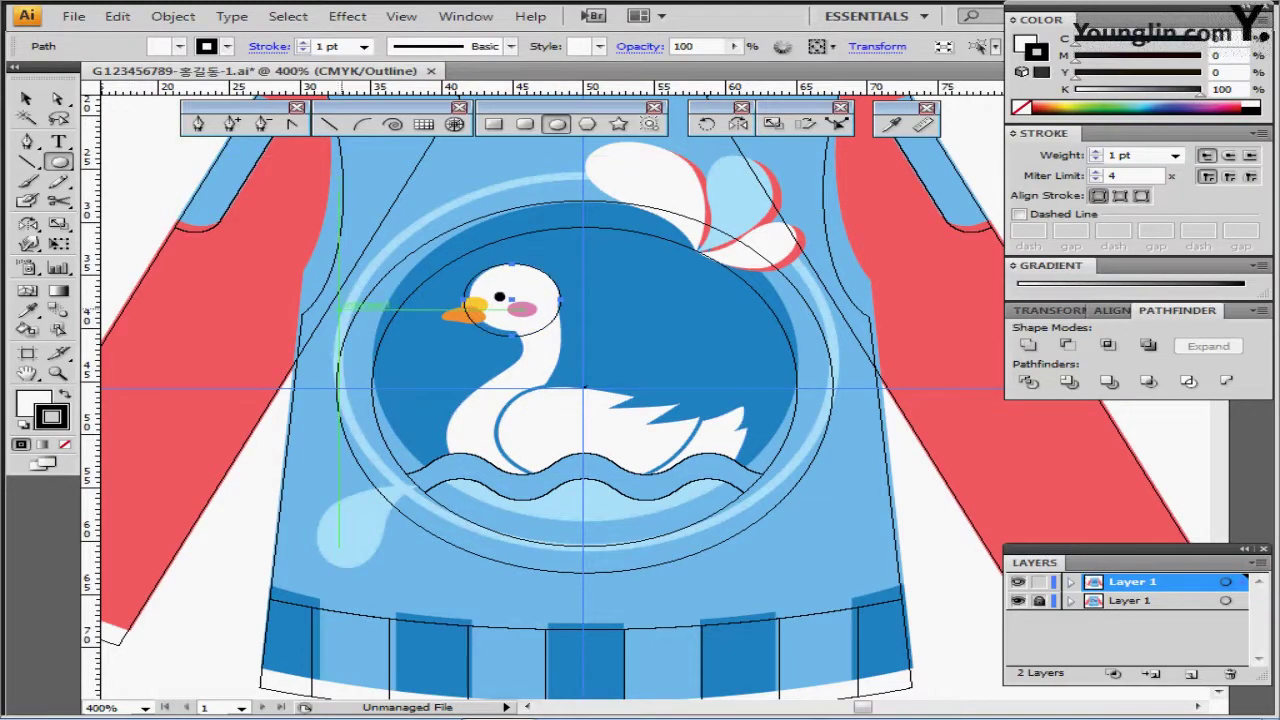
key("ctrl+z")
left_click_drag(472, 264, 559, 329)
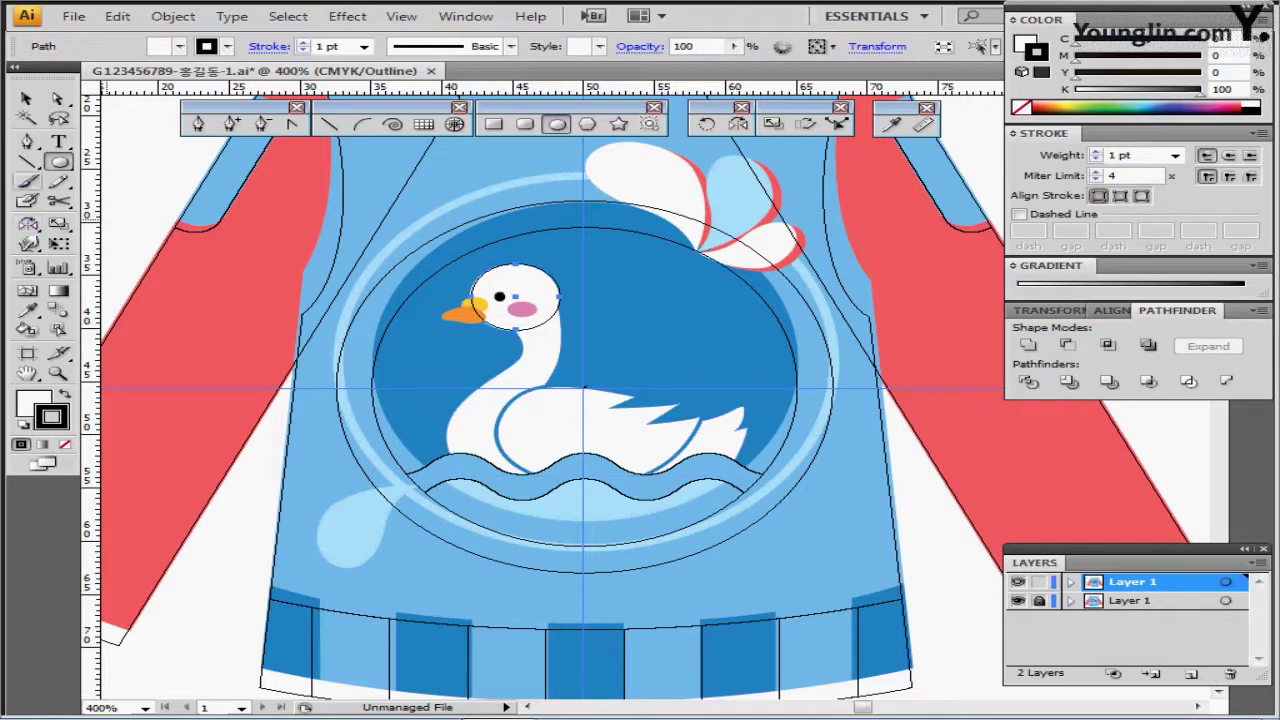
Step: Trace the duck's neck, chest, tail and back with the Pen tool as one closed shape overlapping the head and extending below the upper wave
left_click(27, 141)
key("ctrl+shift+a")
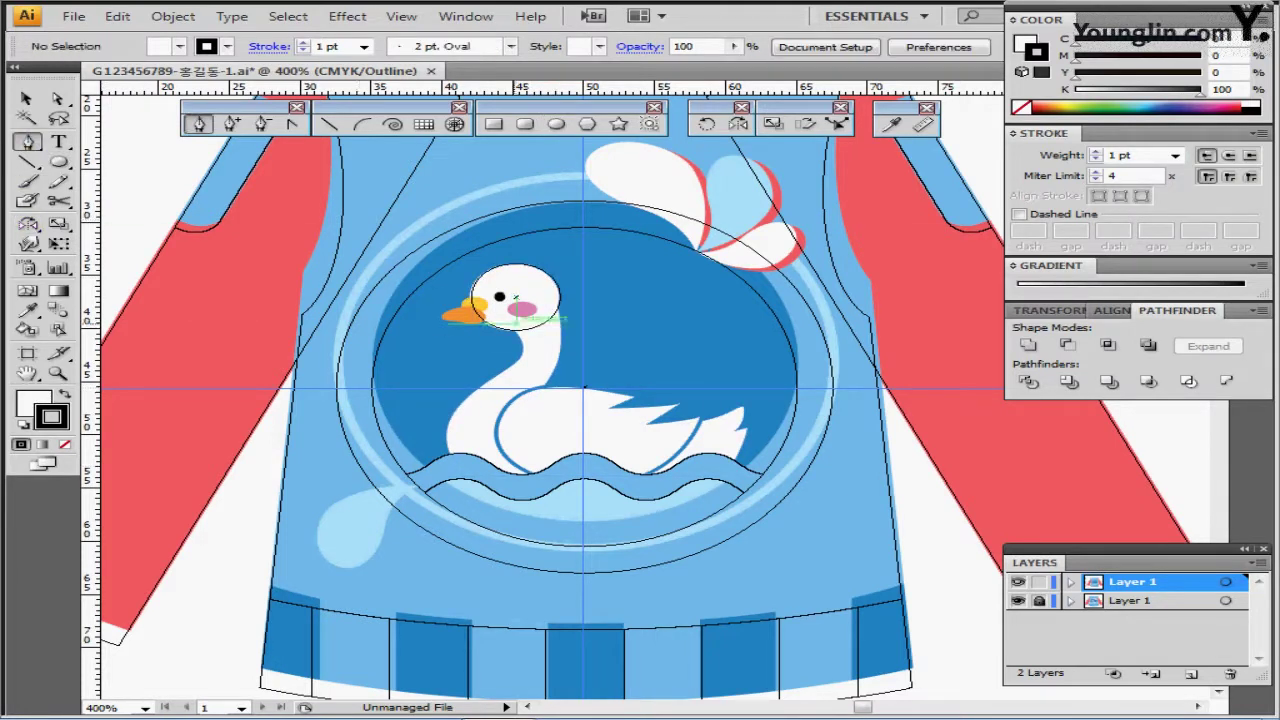
left_click(509, 325)
left_click(522, 353)
left_click(526, 344)
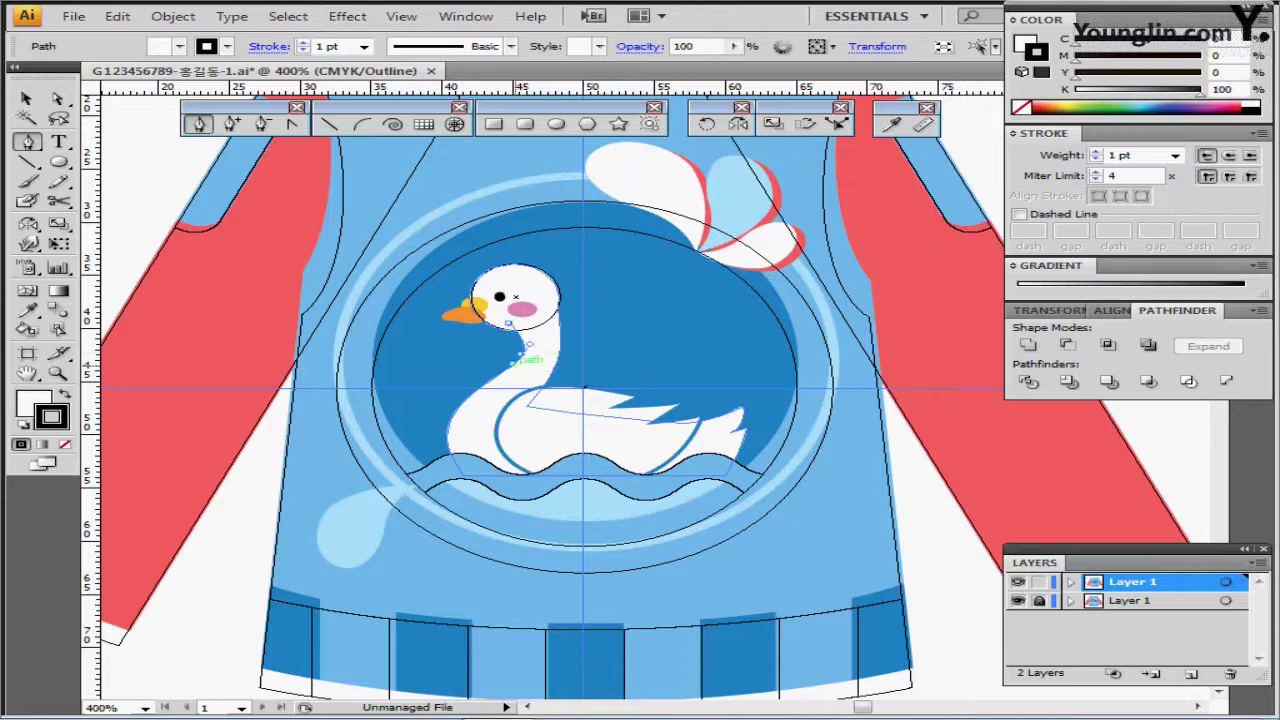
left_click_drag(514, 364, 513, 365)
left_click_drag(452, 413, 446, 428)
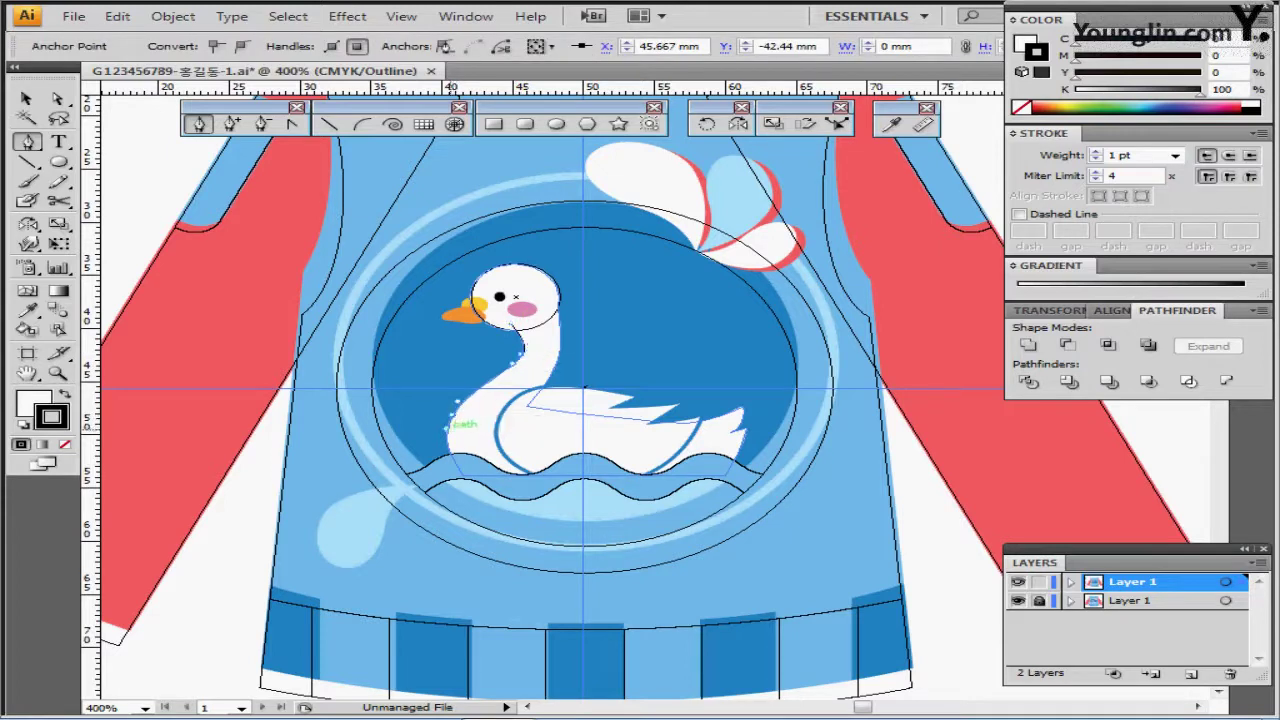
left_click_drag(461, 475, 741, 413)
left_click(463, 476)
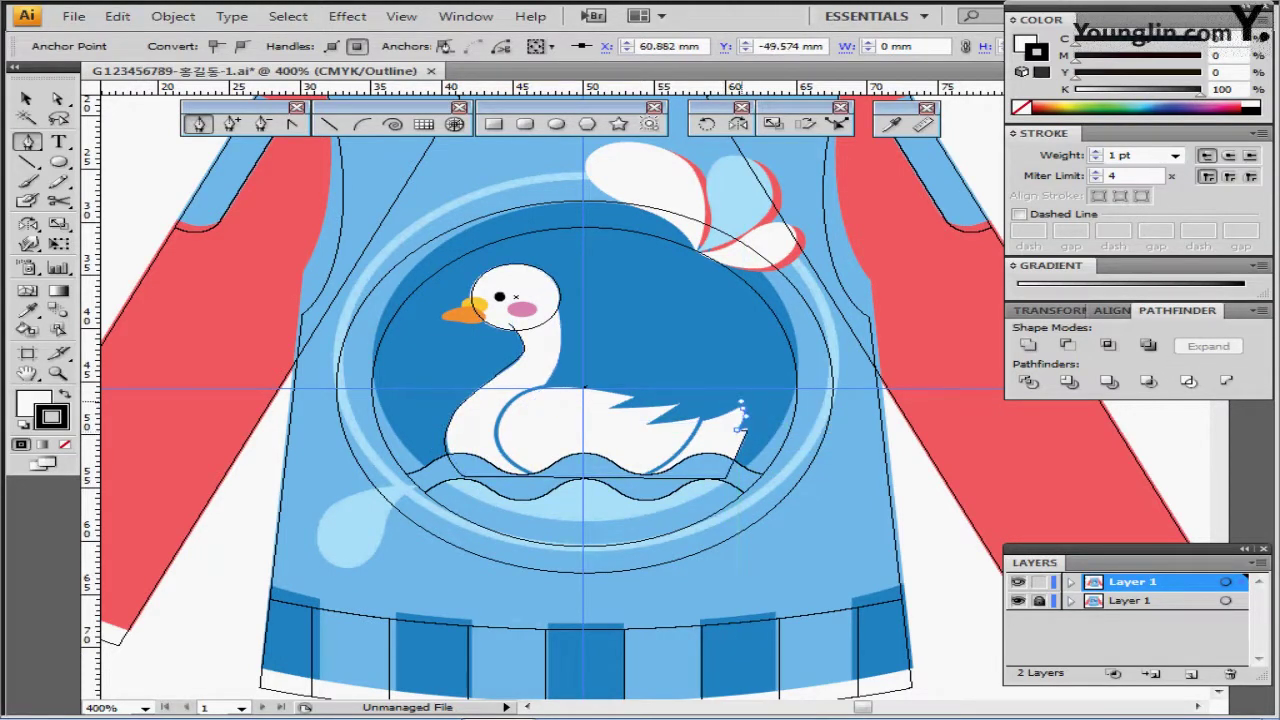
left_click(745, 395)
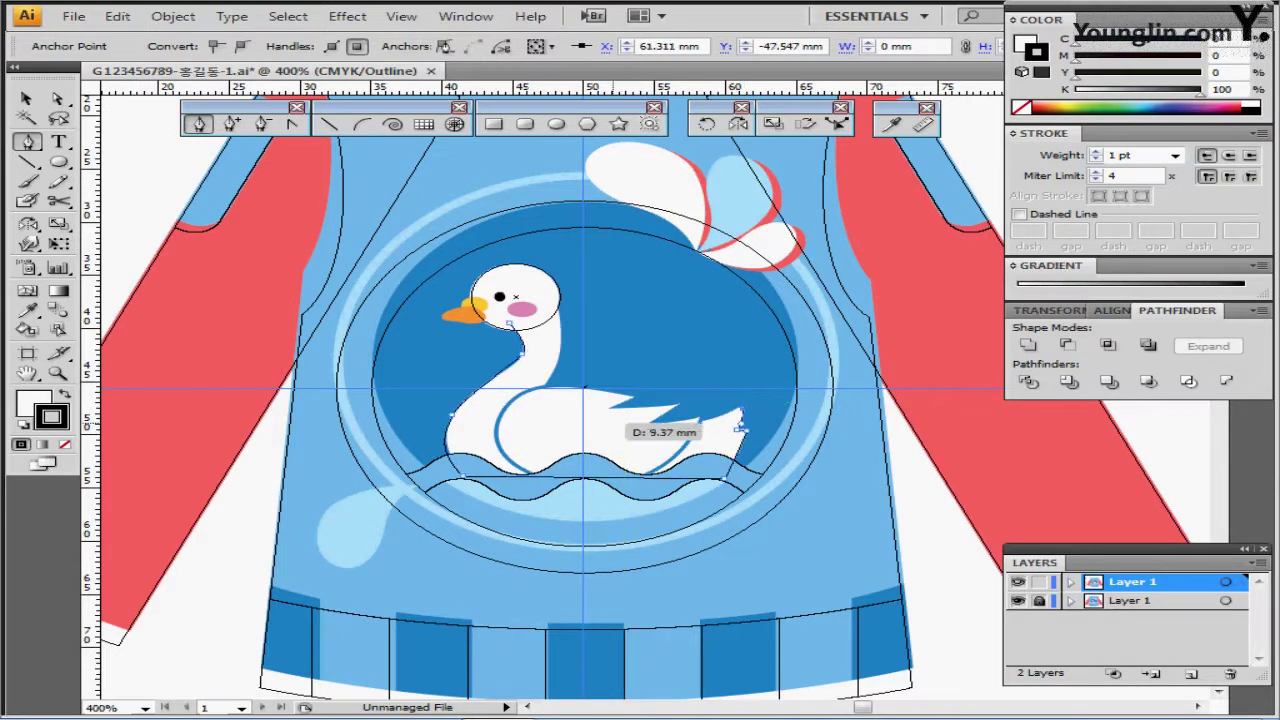
left_click_drag(611, 425, 560, 336)
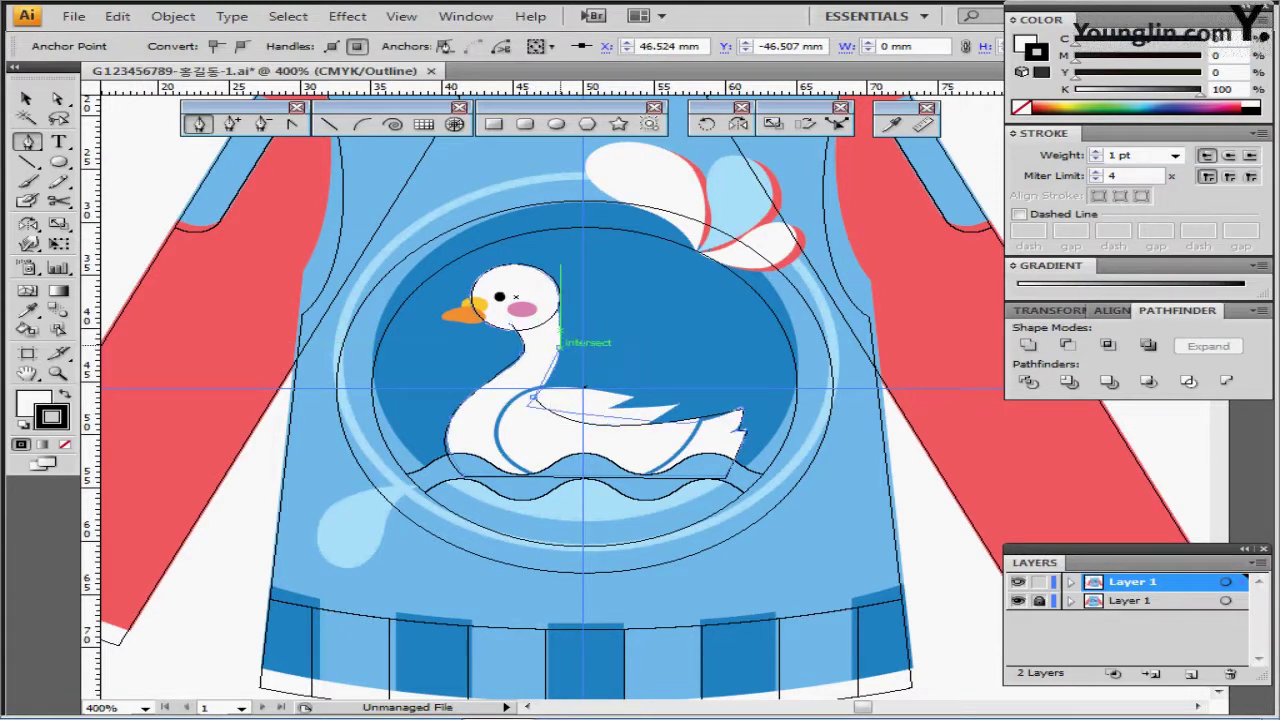
mouse_move(515, 296)
left_mouse_down()
mouse_move(556, 294)
mouse_move(556, 313)
mouse_move(528, 325)
mouse_move(534, 274)
mouse_move(527, 316)
left_mouse_up()
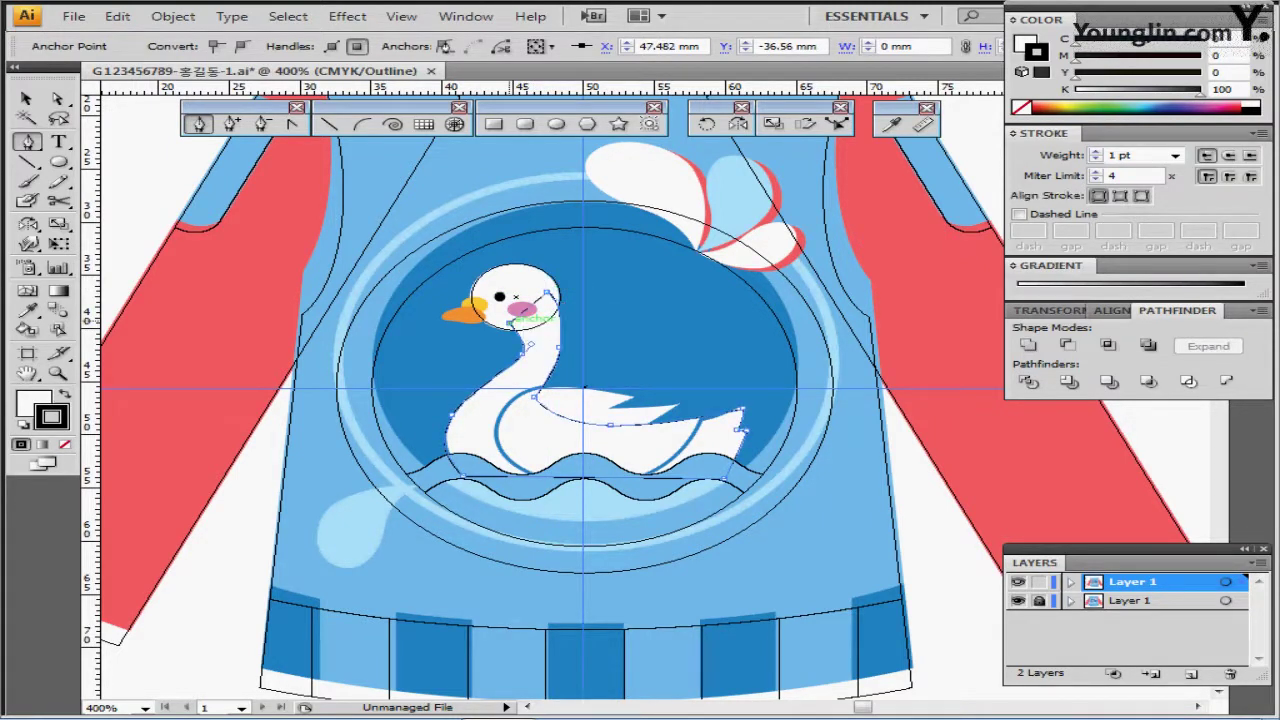
Step: Return to preview mode, unite the duck's head and body with Pathfinder, and remove the stroke from the merged white shape
key("ctrl")
key("ctrl+y")
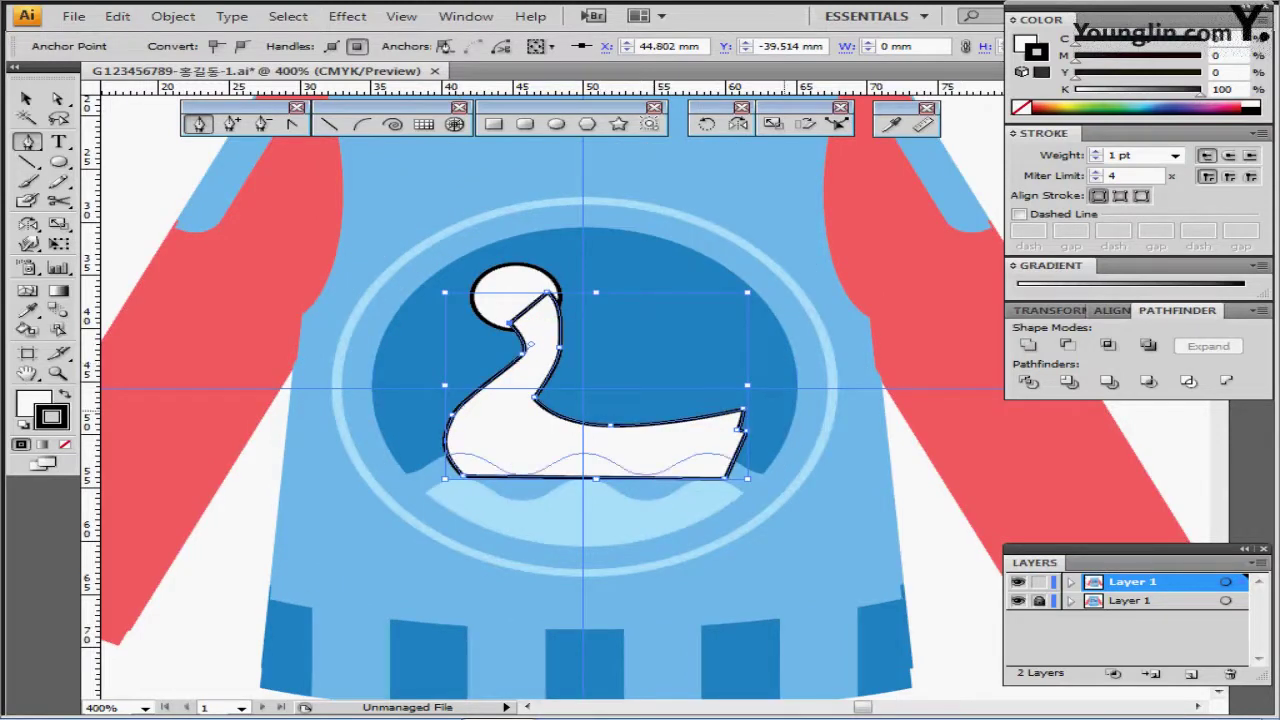
left_click(506, 283, "ctrl+shift")
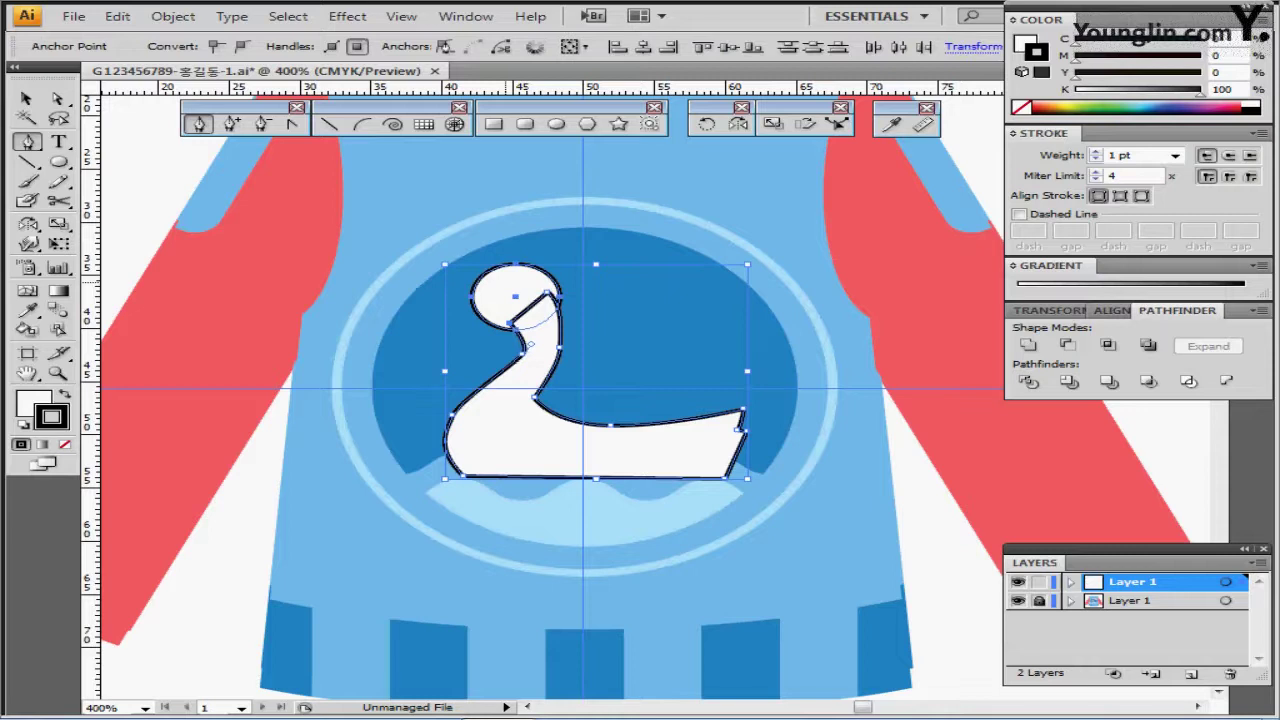
left_click(1028, 345)
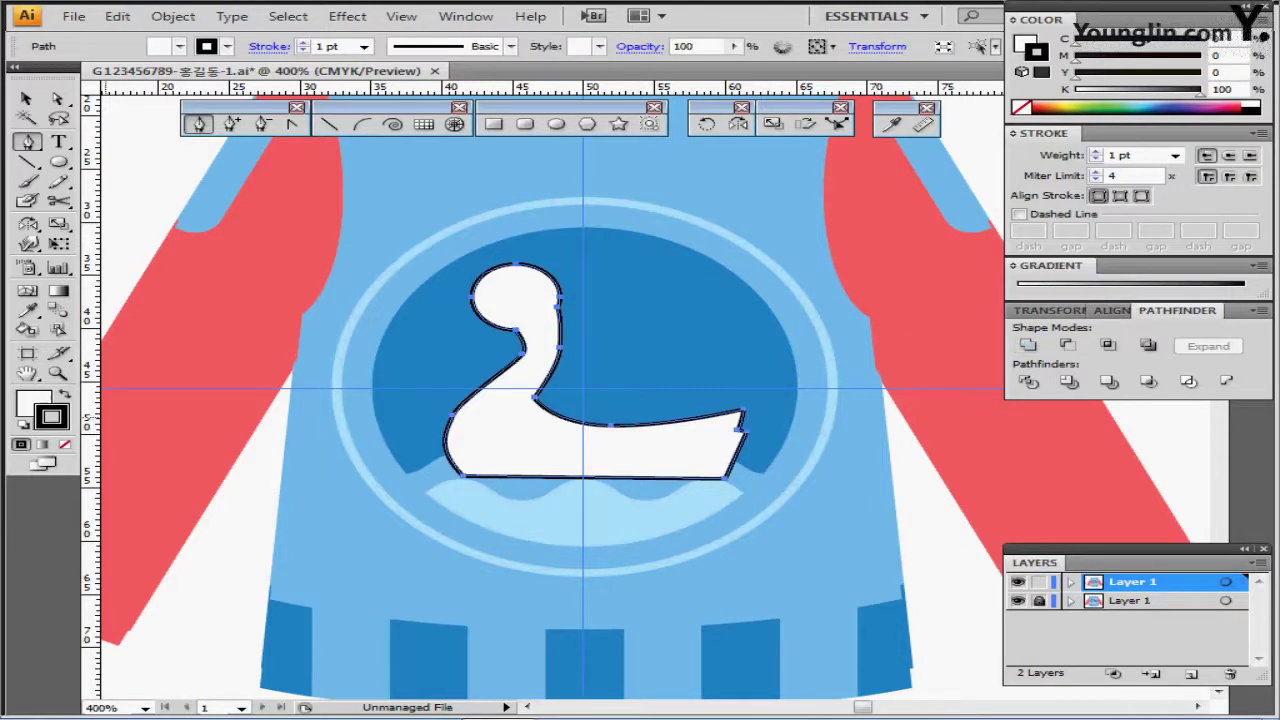
left_click(64, 444)
key("ctrl")
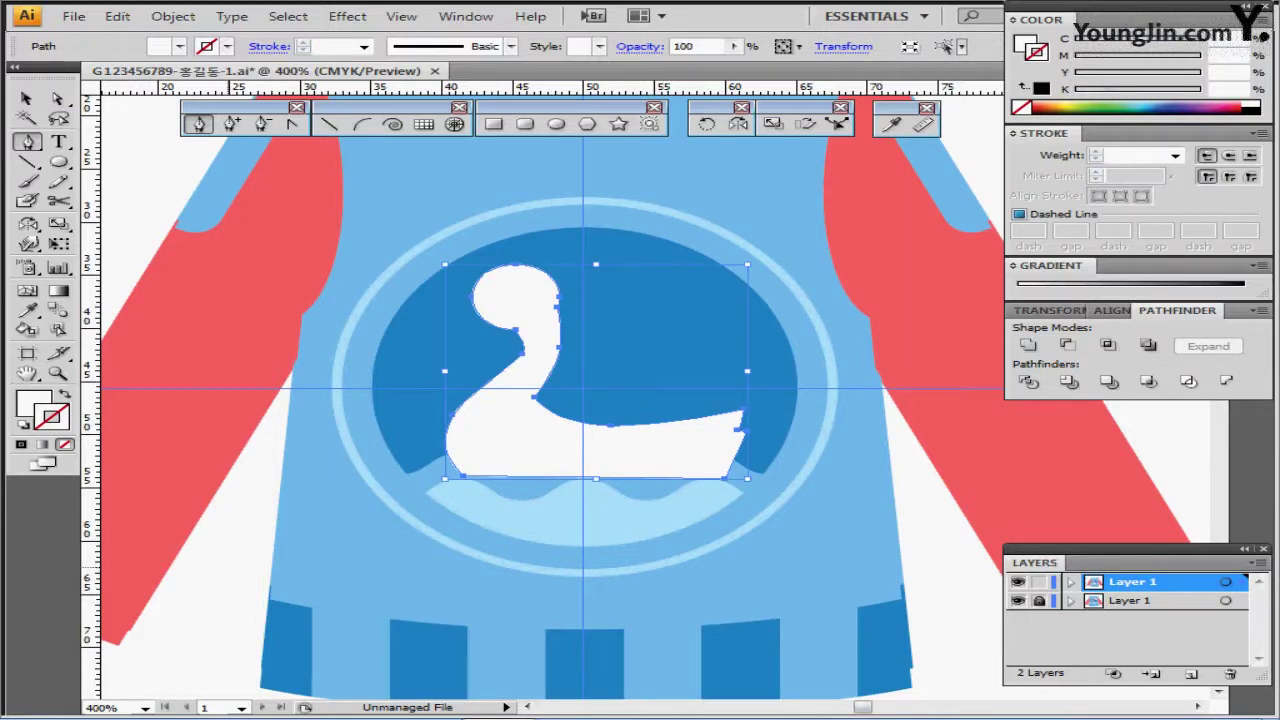
key("ctrl+shift+a")
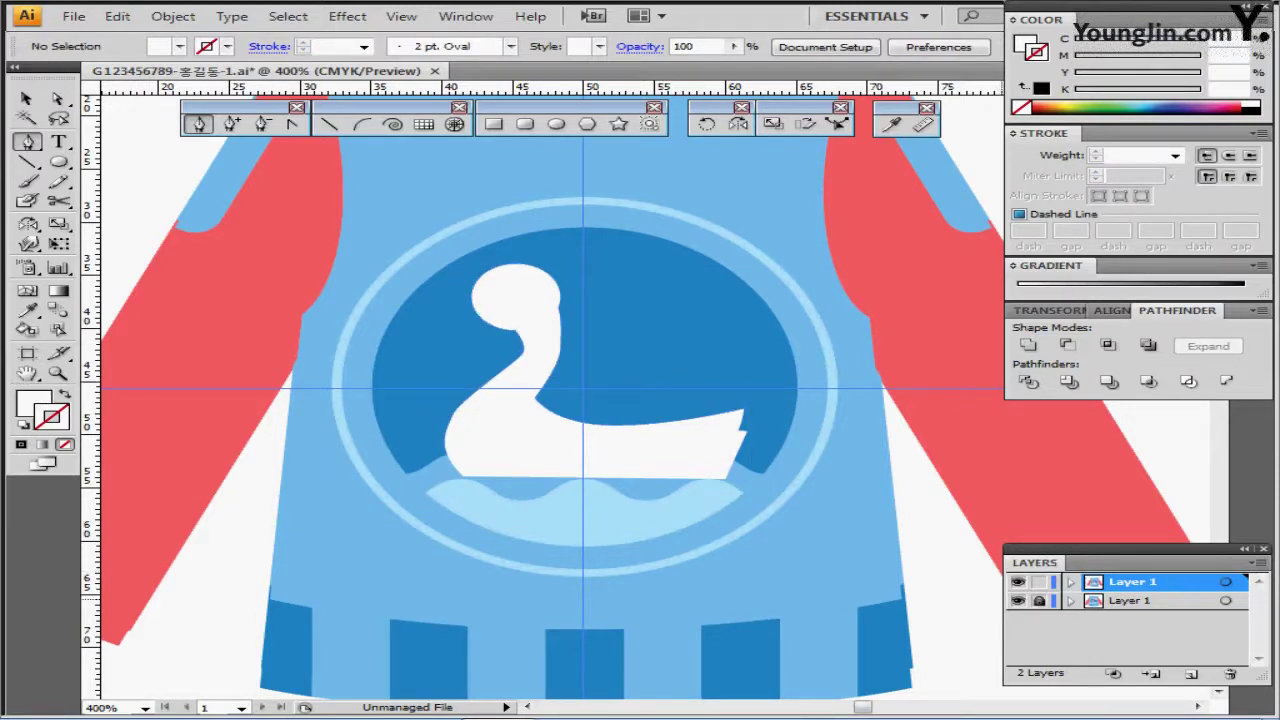
Step: In outline view with default fill and stroke, trace the duck's wing and its jagged feather tips as a closed Pen path
key("ctrl+y")
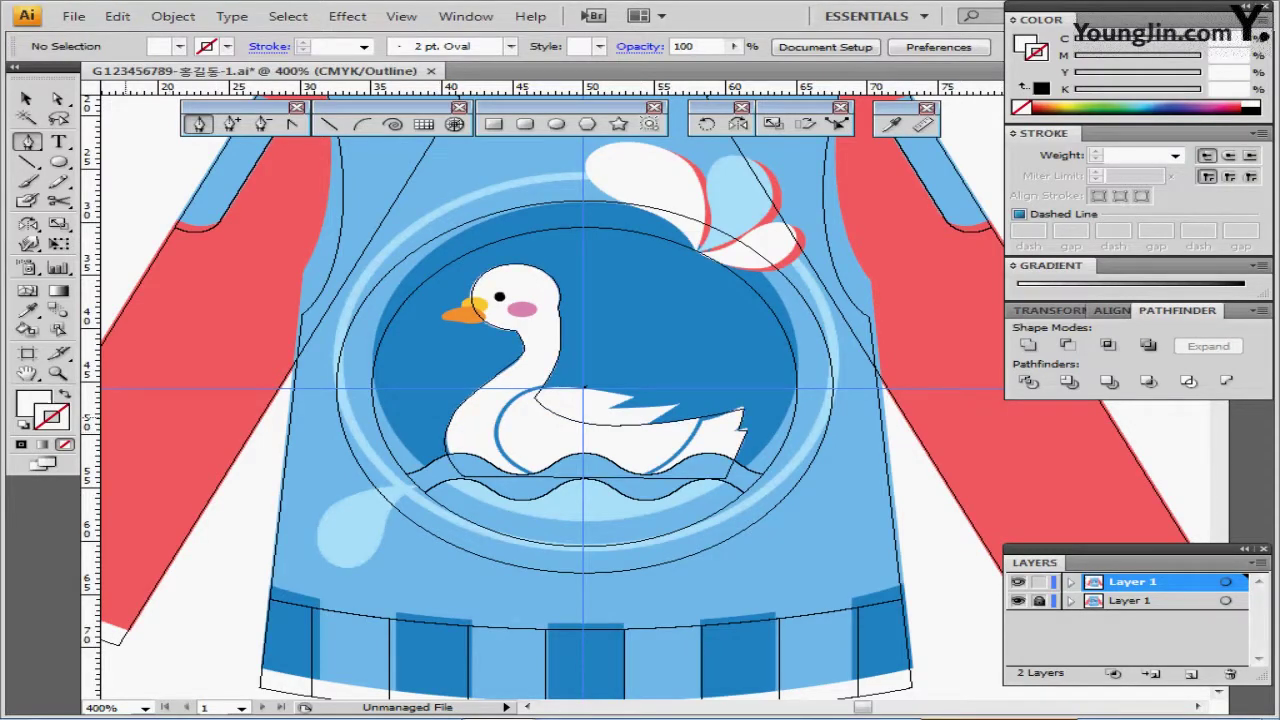
key("d")
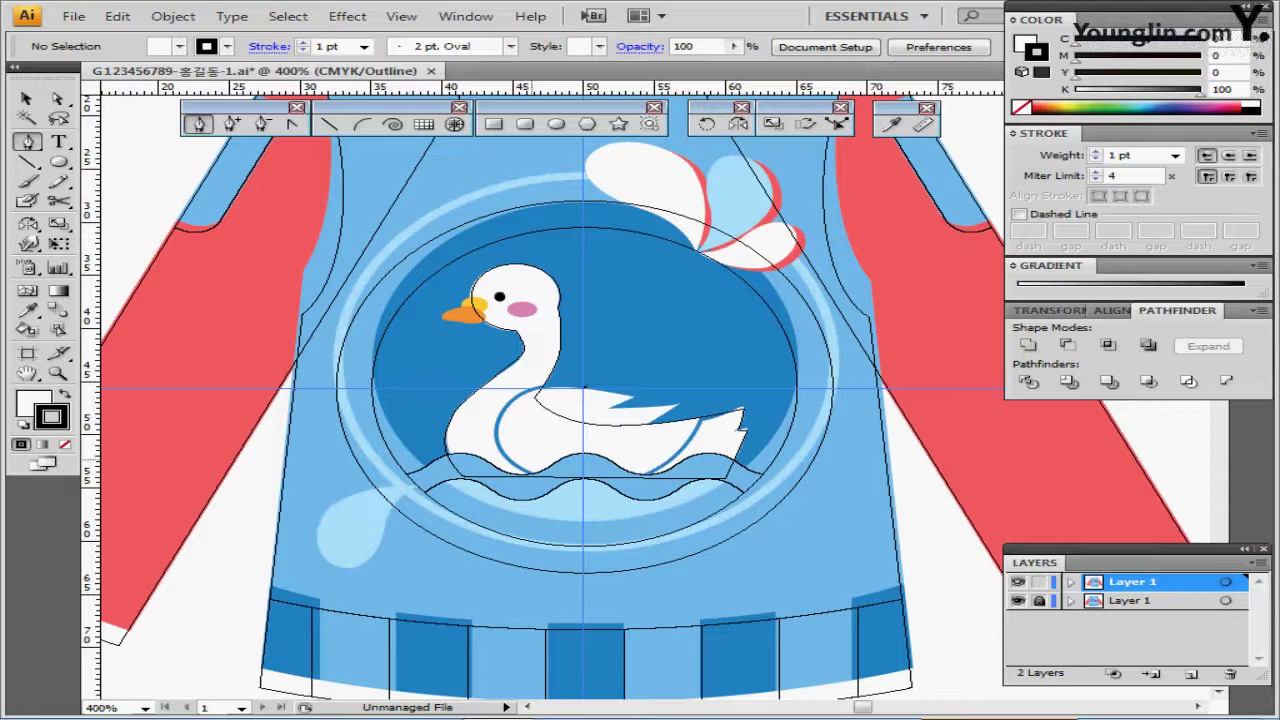
left_click_drag(607, 404, 649, 473)
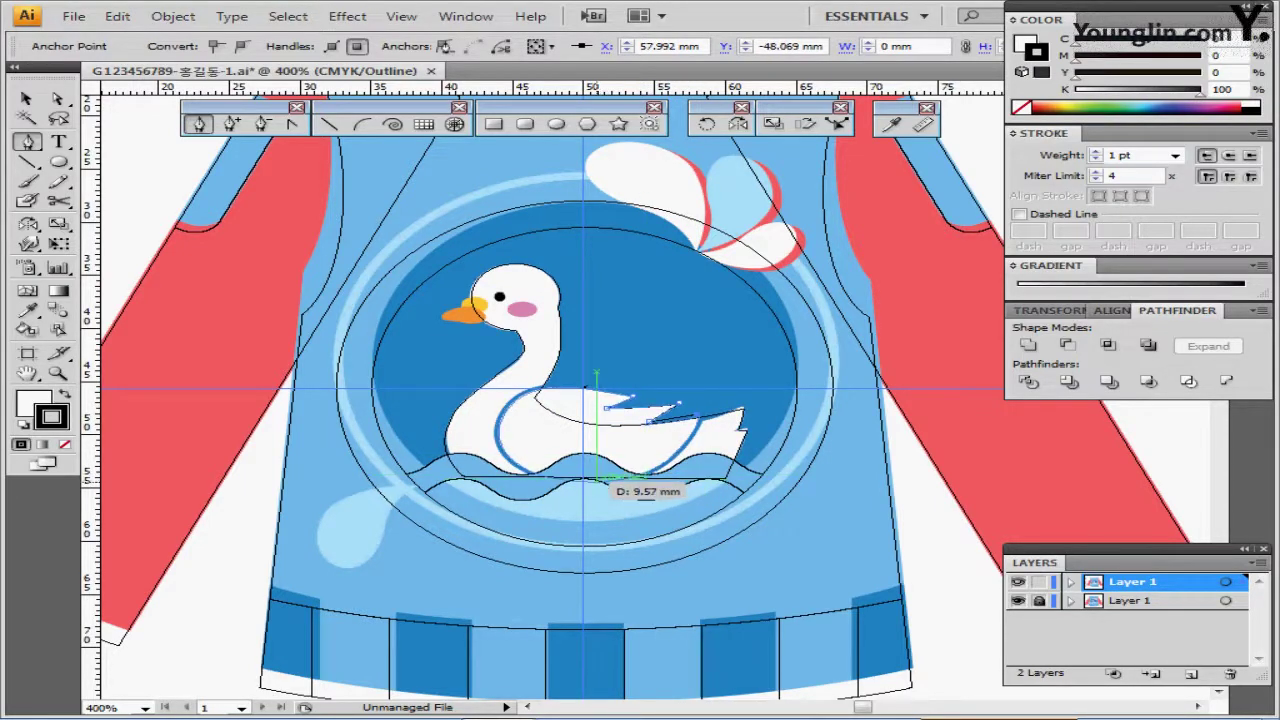
left_click_drag(594, 482, 494, 491)
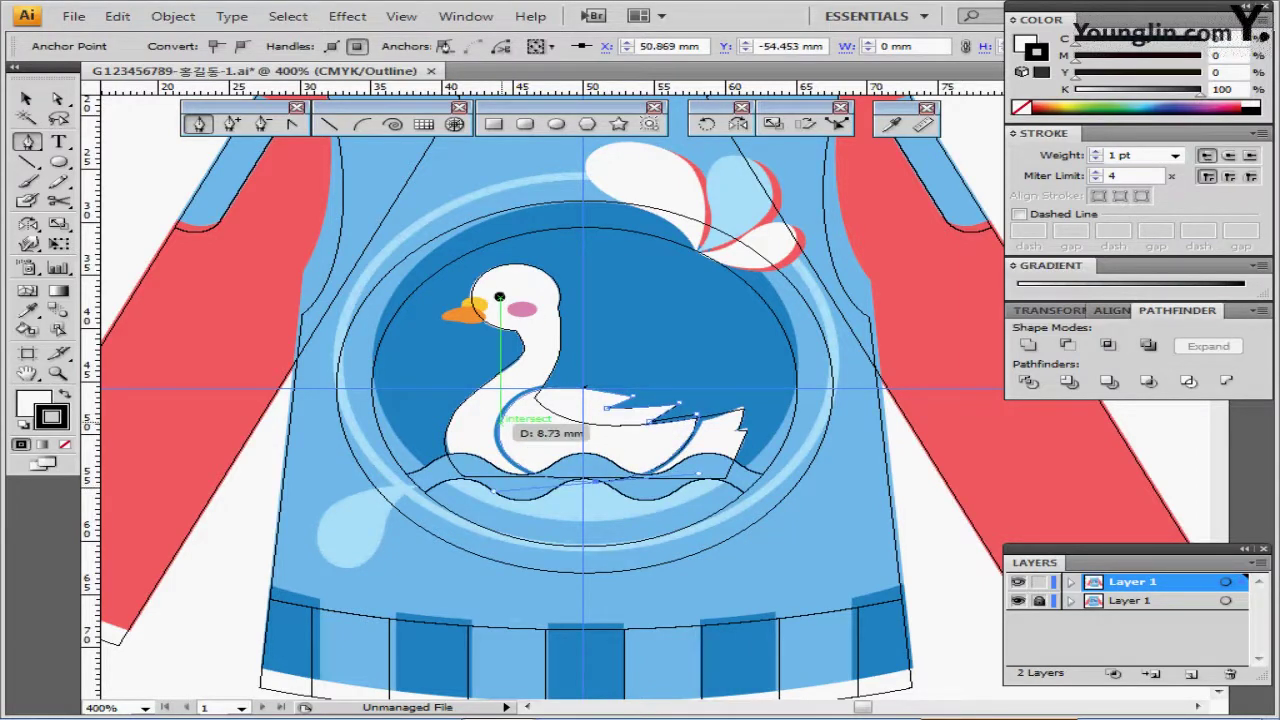
left_click_drag(499, 418, 513, 397)
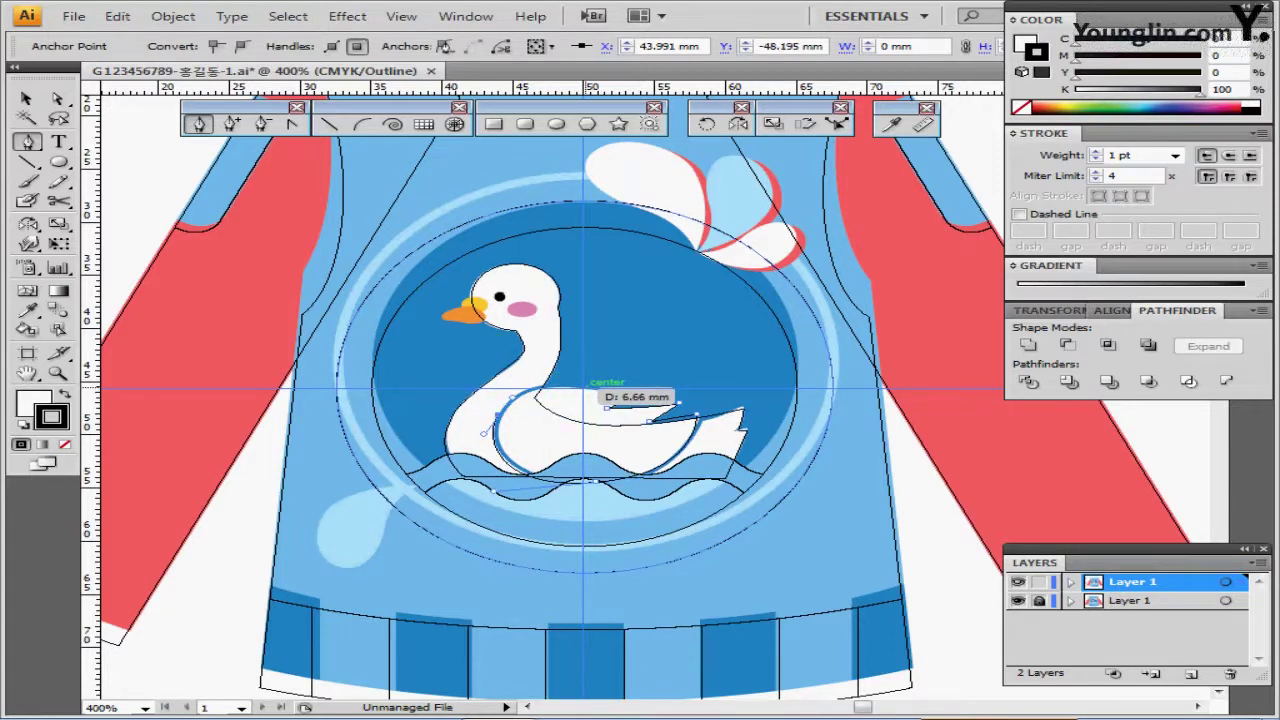
left_click_drag(603, 393, 648, 404)
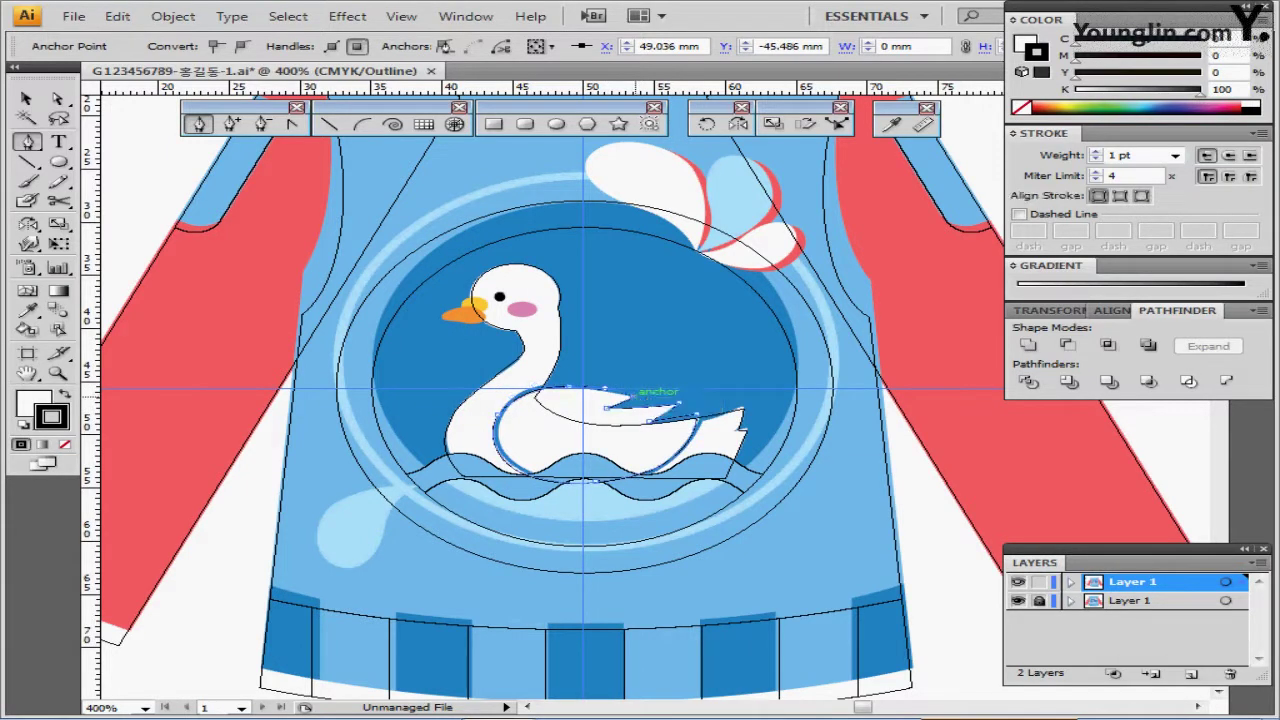
Step: Return to preview mode, hide the locked reference layer, and remove the wing's black stroke
key("ctrl+y")
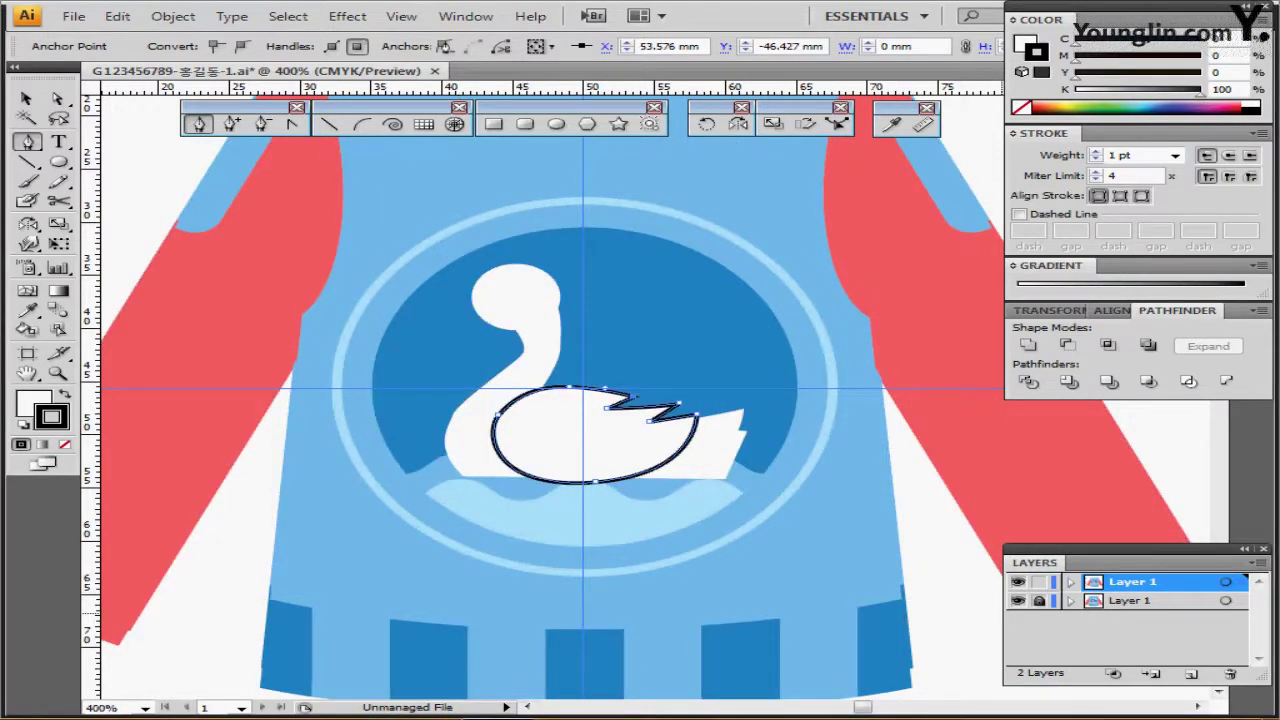
left_click(1018, 600)
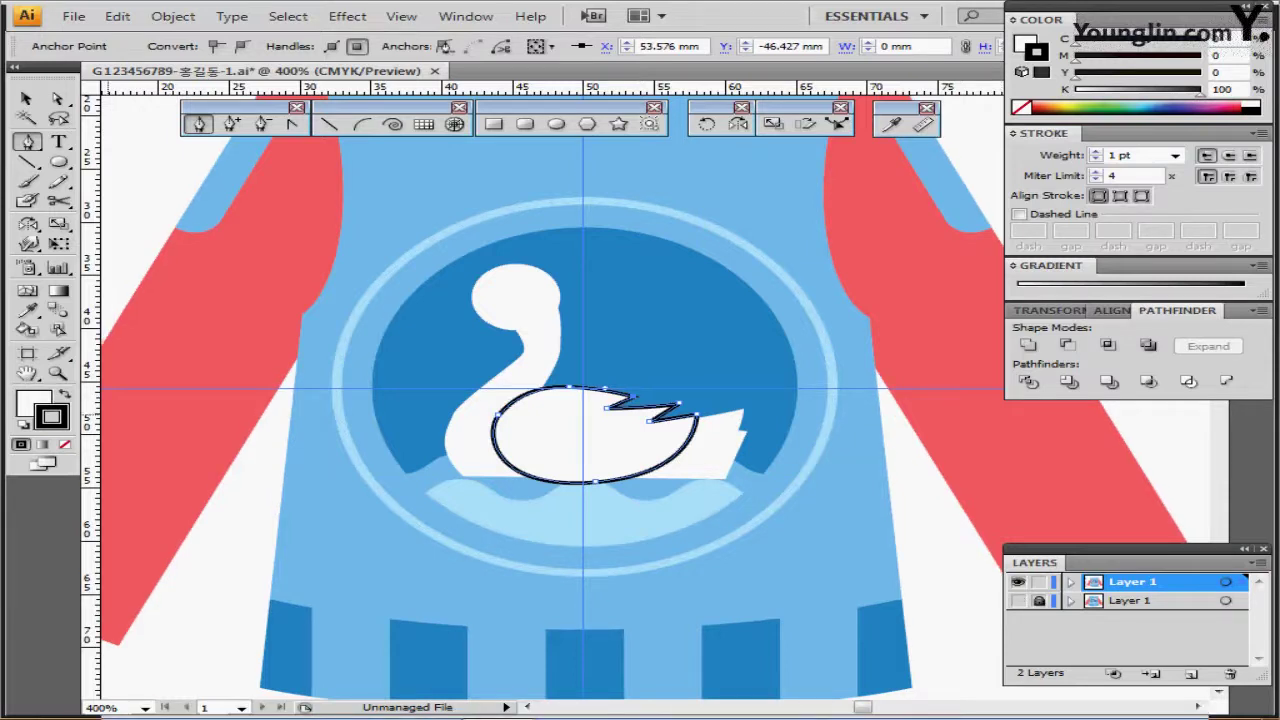
key("slash")
key("x")
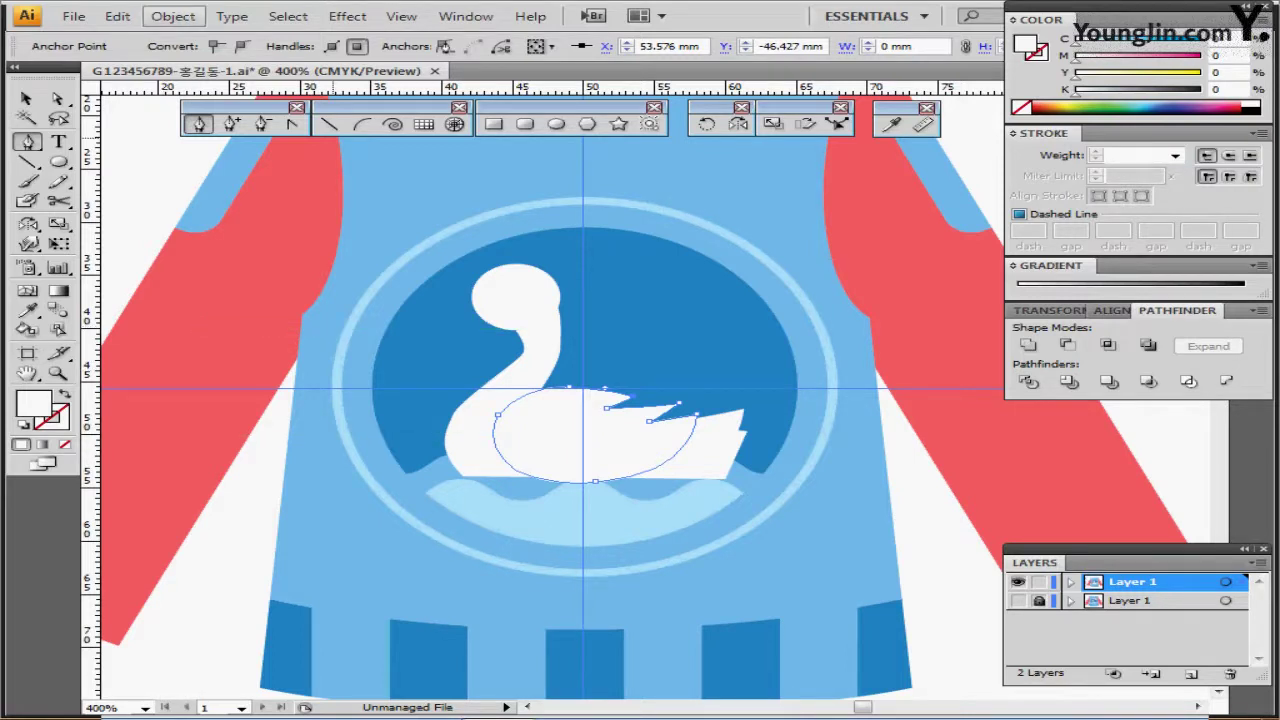
Step: Offset the wing path by 0.3 mm and fill the offset copy with the emblem's dark blue background colour
left_click(173, 16)
mouse_move(210, 378)
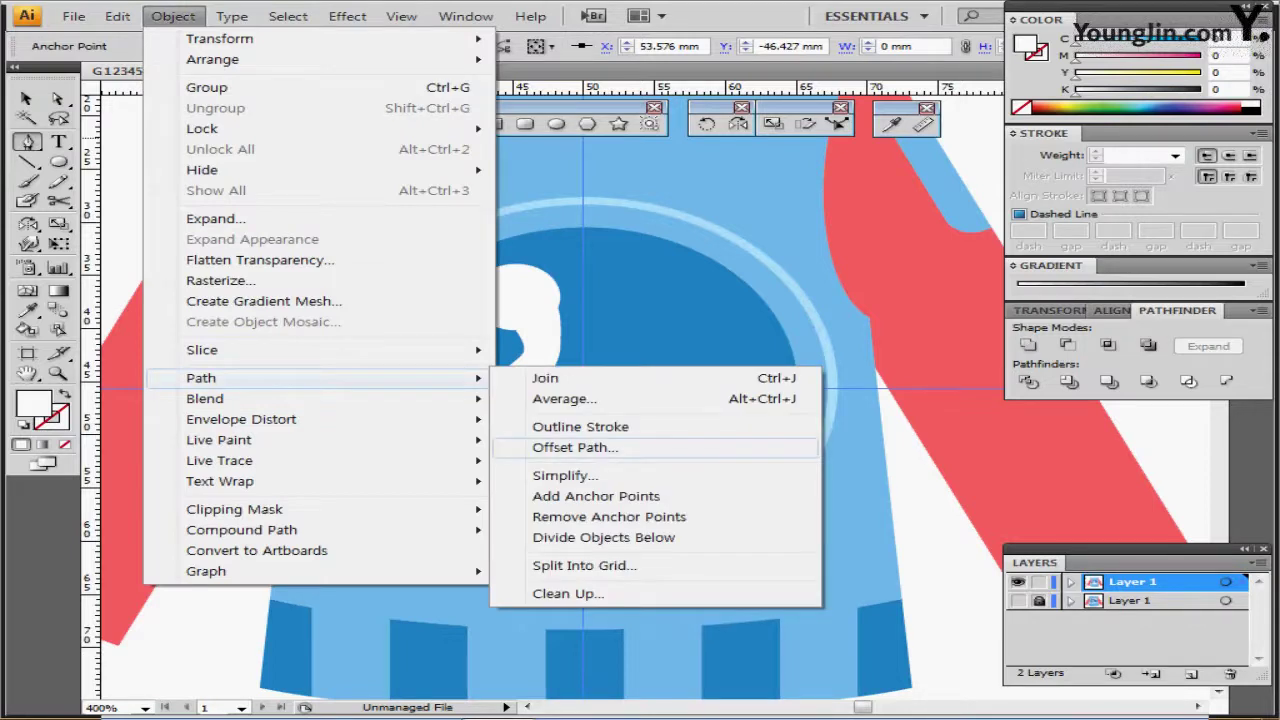
left_click(575, 447)
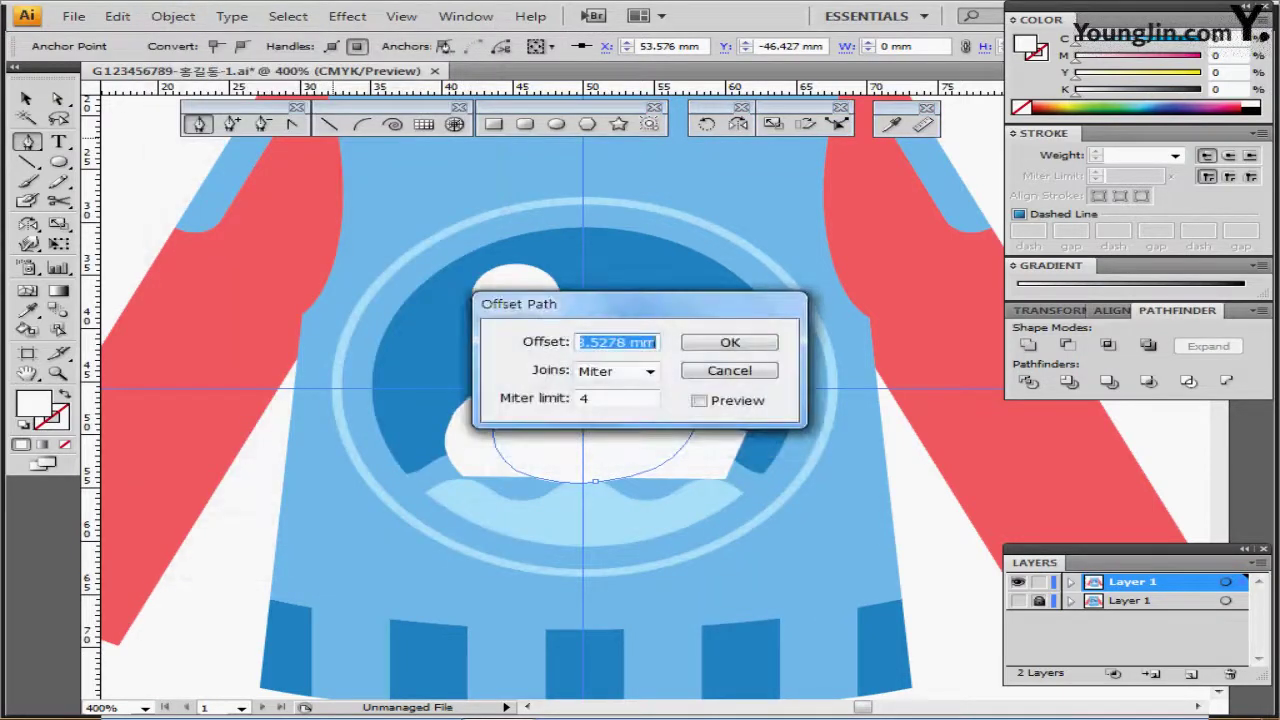
type("0.3")
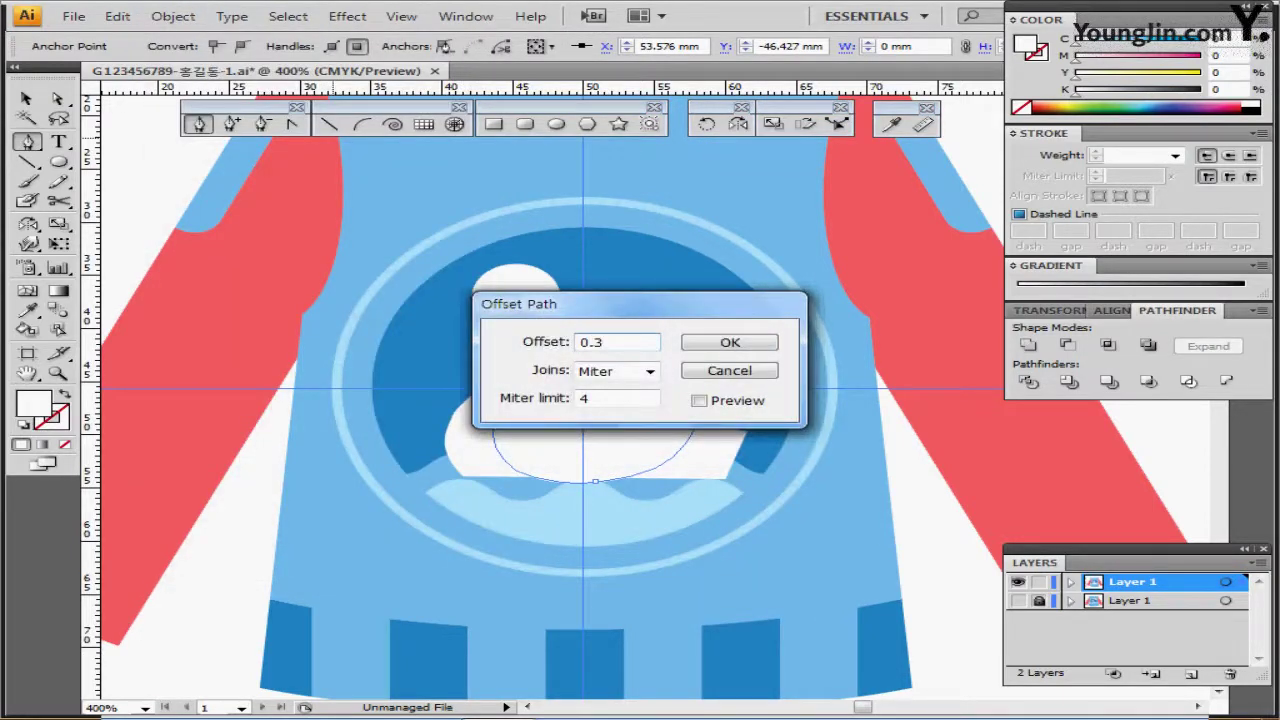
key("Return")
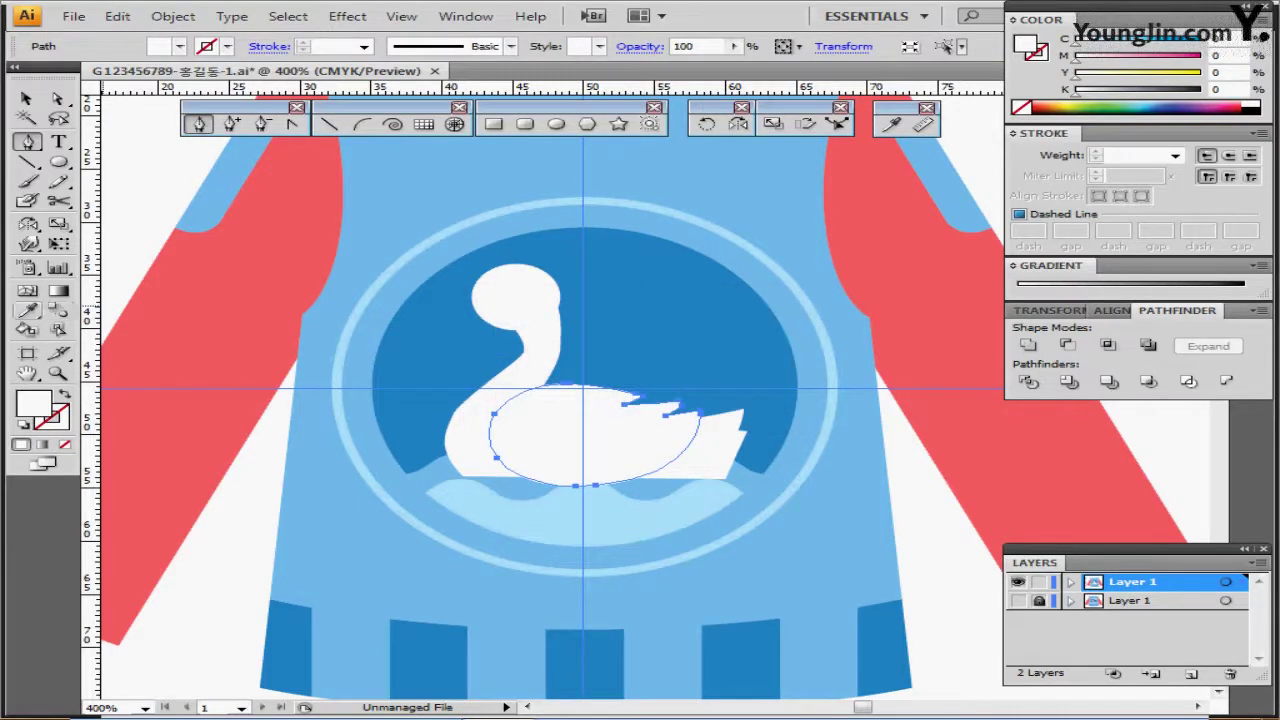
left_click(28, 310)
left_click(428, 350)
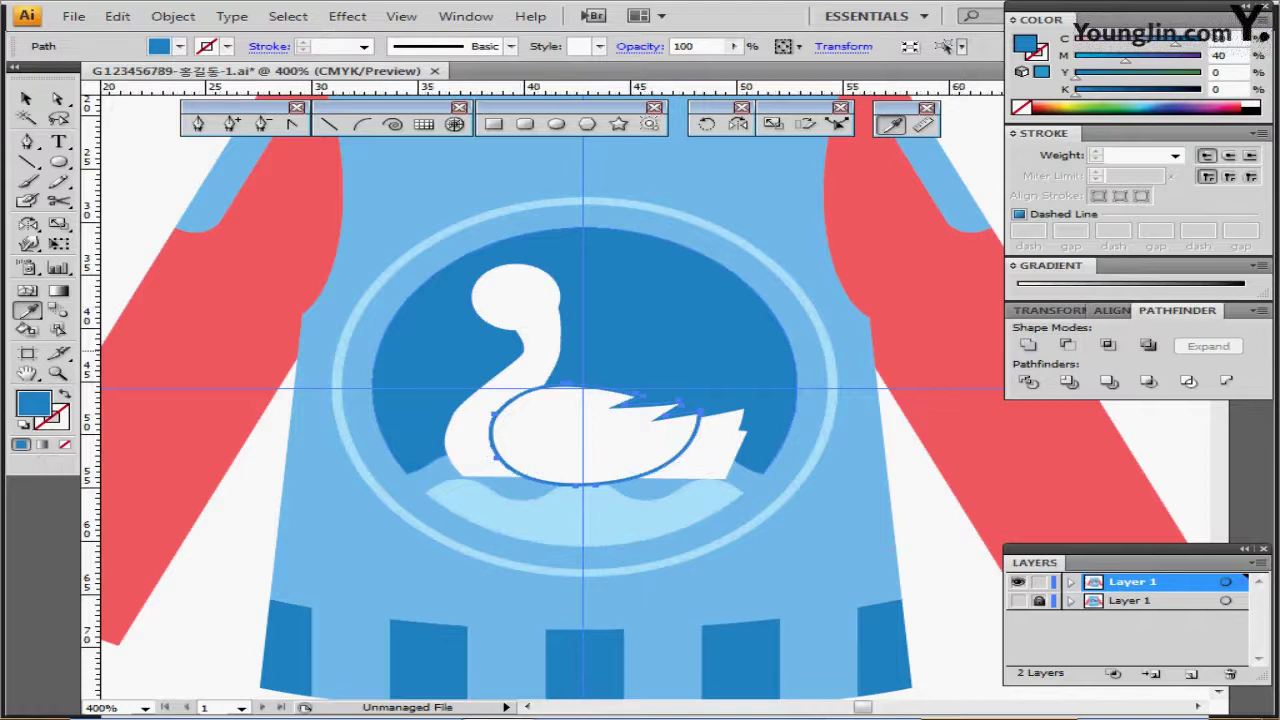
Step: With nothing selected, draw a small circle about 0.8 mm wide on the duck's head for the eye
left_click(556, 356, "ctrl")
left_click(556, 356, "ctrl")
left_click_drag(745, 336, 568, 314)
key("ctrl")
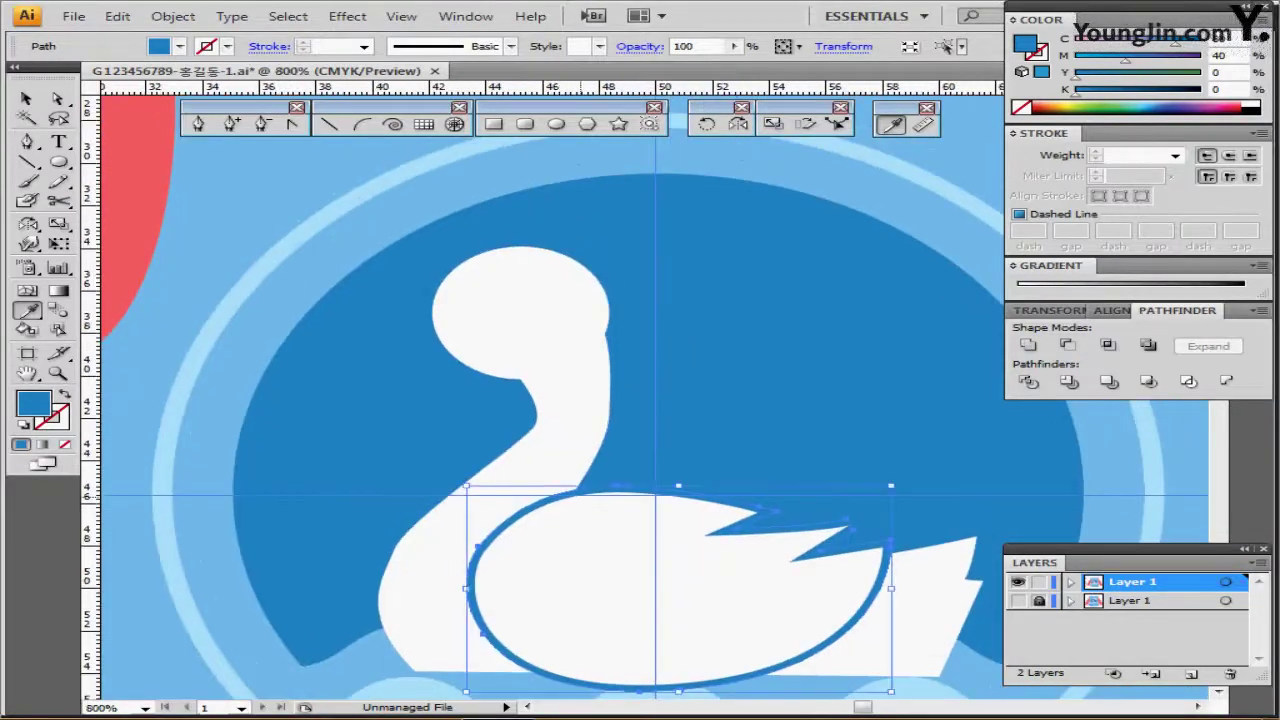
left_click(700, 470, "ctrl")
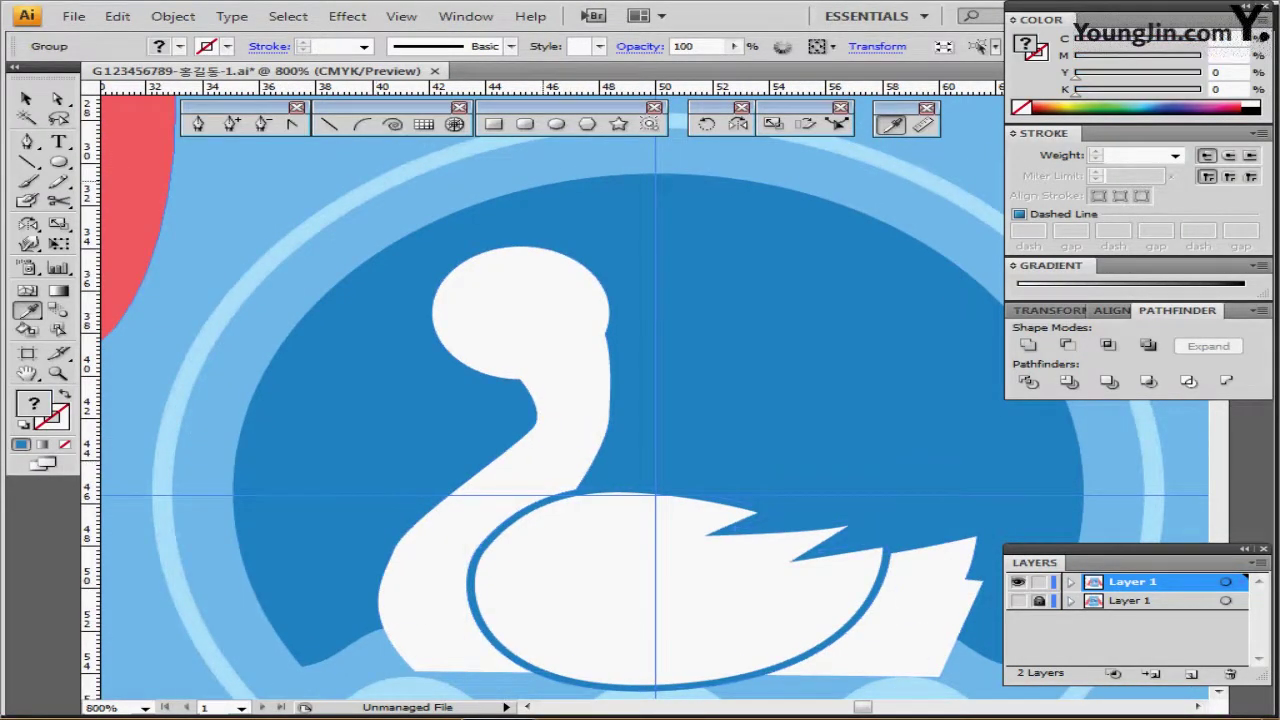
key("ctrl+h")
key("ctrl+shift+a")
left_click(557, 124)
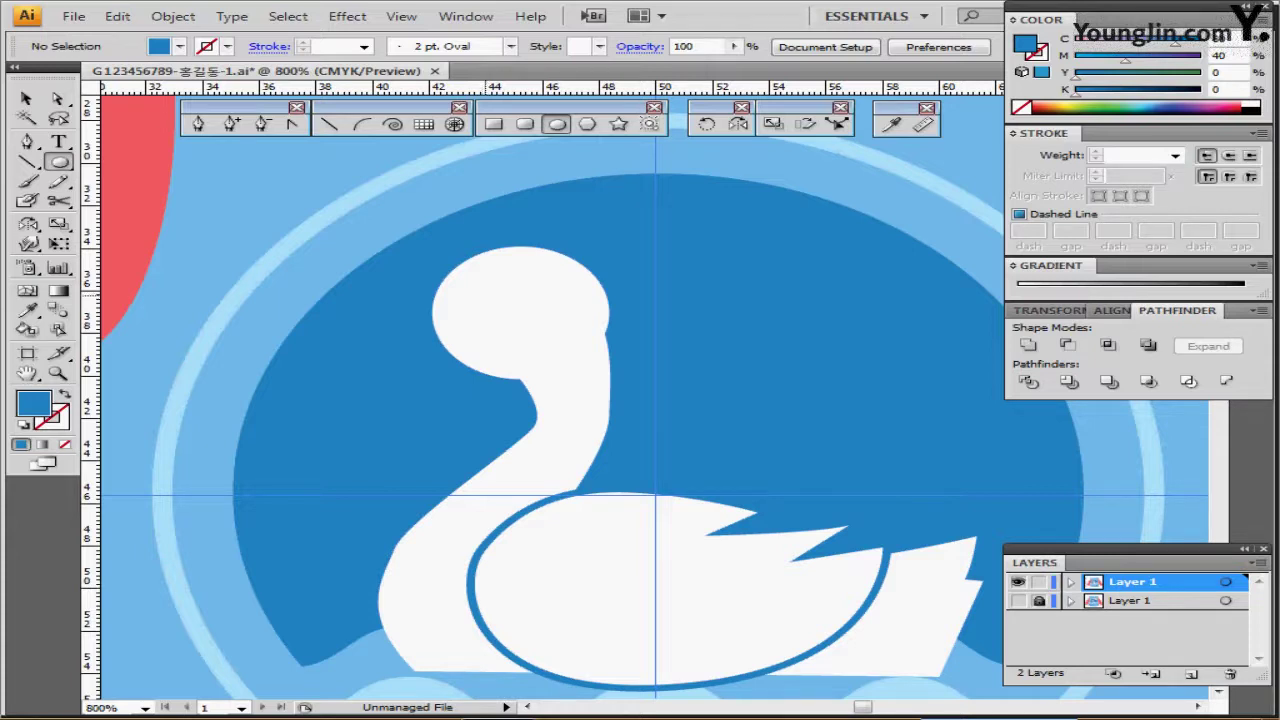
left_click_drag(486, 287, 506, 309)
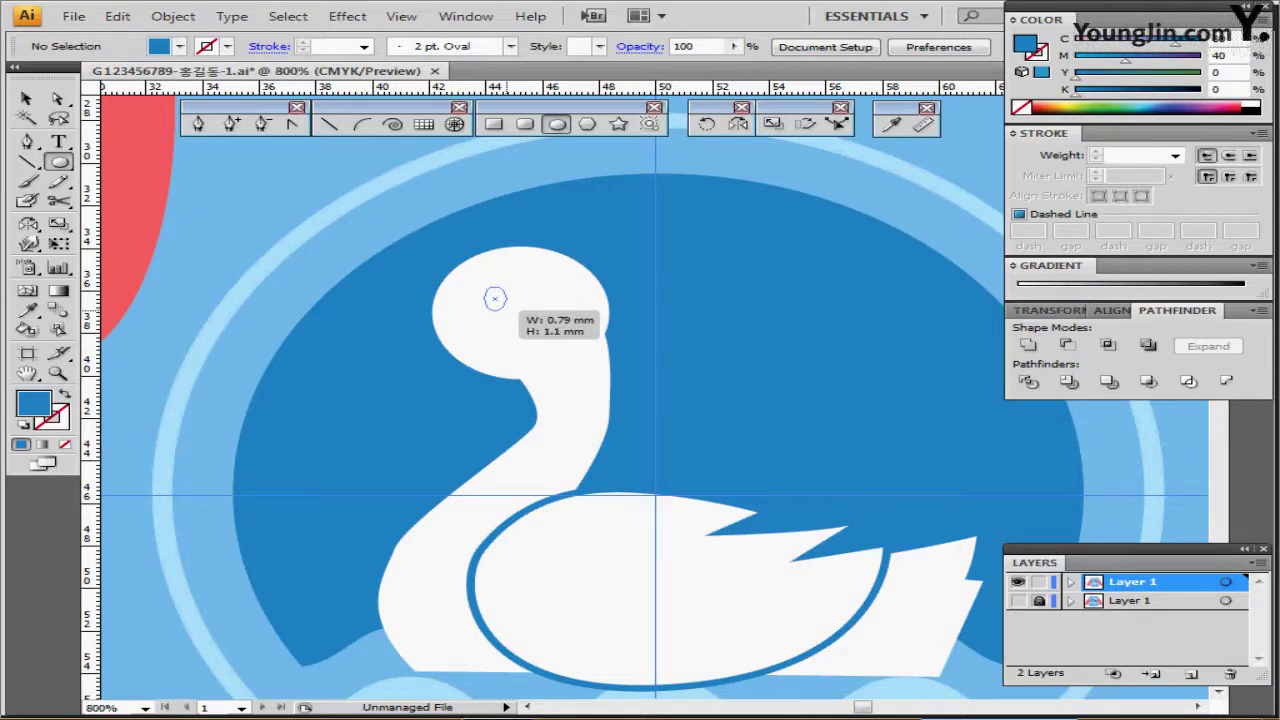
left_click_drag(506, 310, 496, 306)
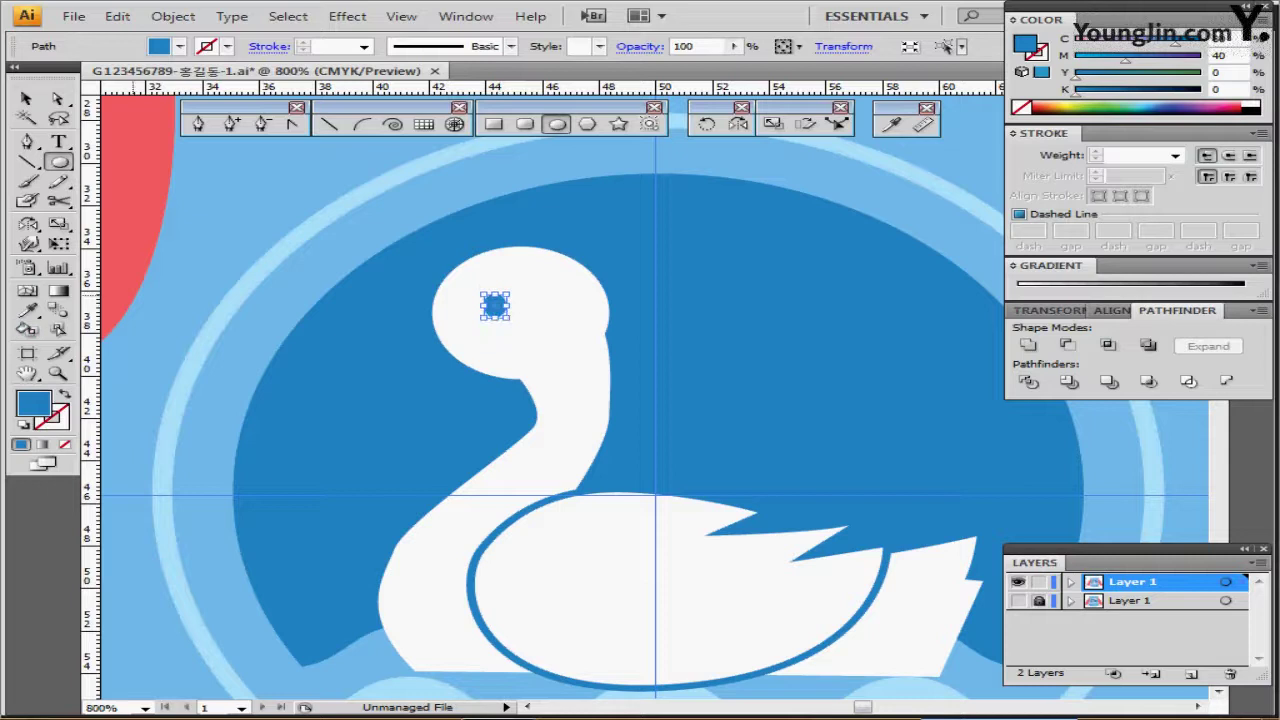
Step: Give the eye a solid black fill and remove its stroke
key("d")
left_click(65, 394)
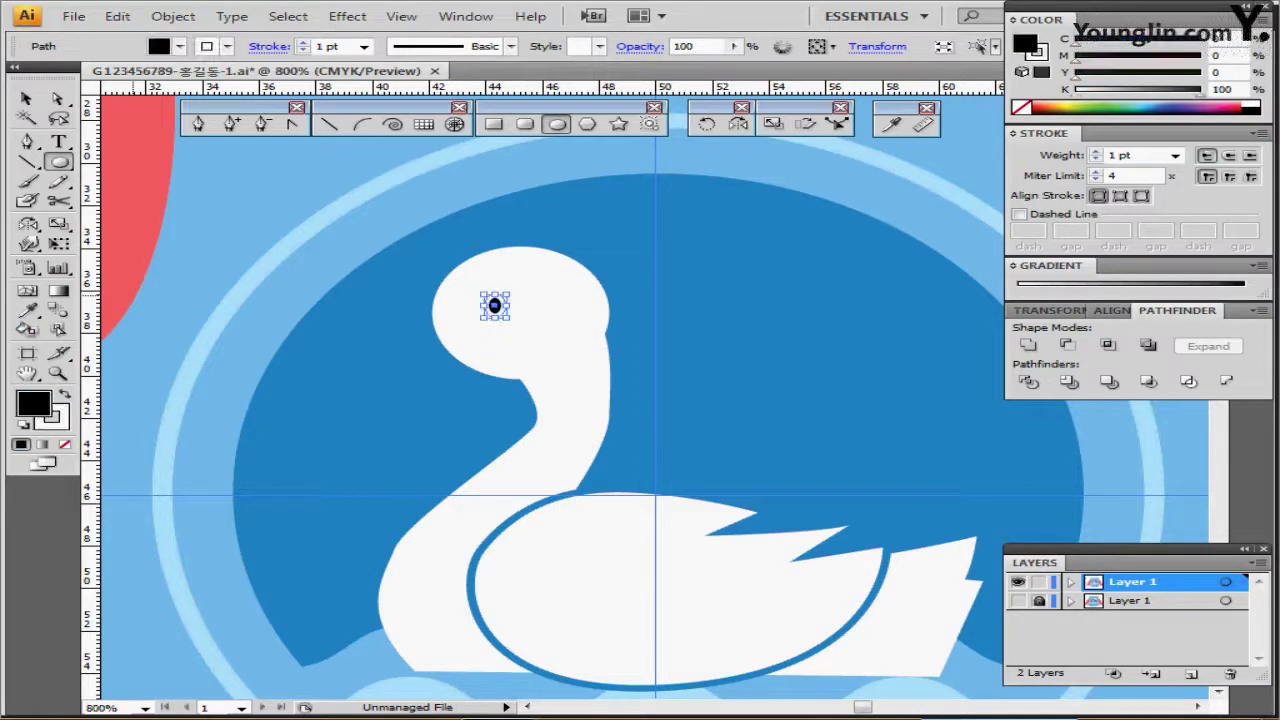
left_click(61, 424)
left_click(65, 444)
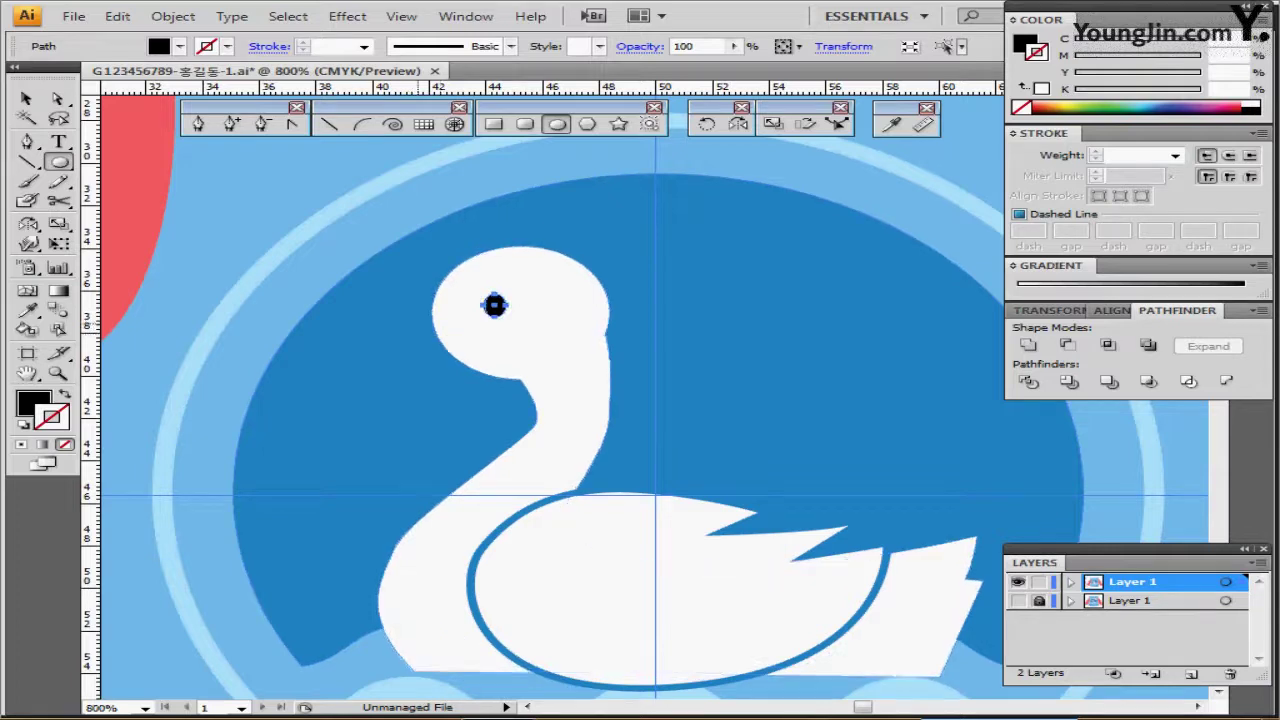
Step: Draw a flat ellipse for the upper beak and another for the cheek, and narrow the beak ellipse slightly
left_click_drag(433, 318, 466, 342)
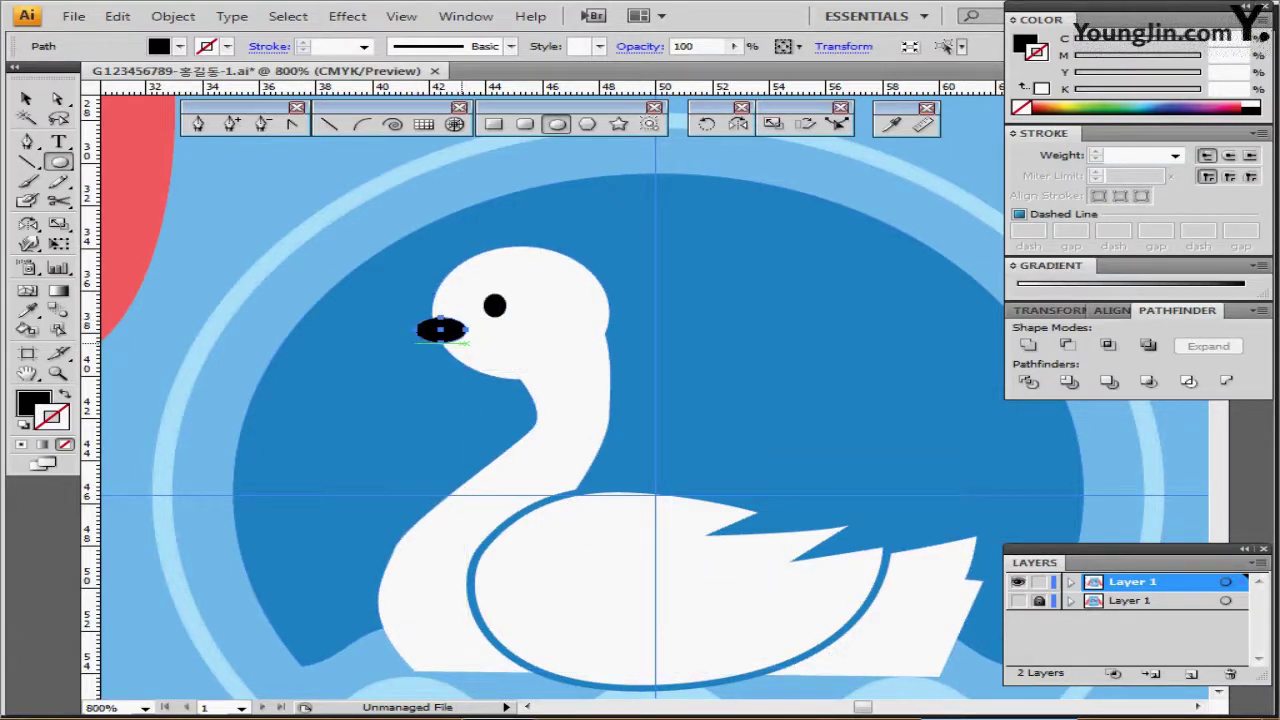
left_click_drag(501, 331, 552, 333)
left_click(453, 331, "ctrl")
left_click_drag(467, 331, 460, 331)
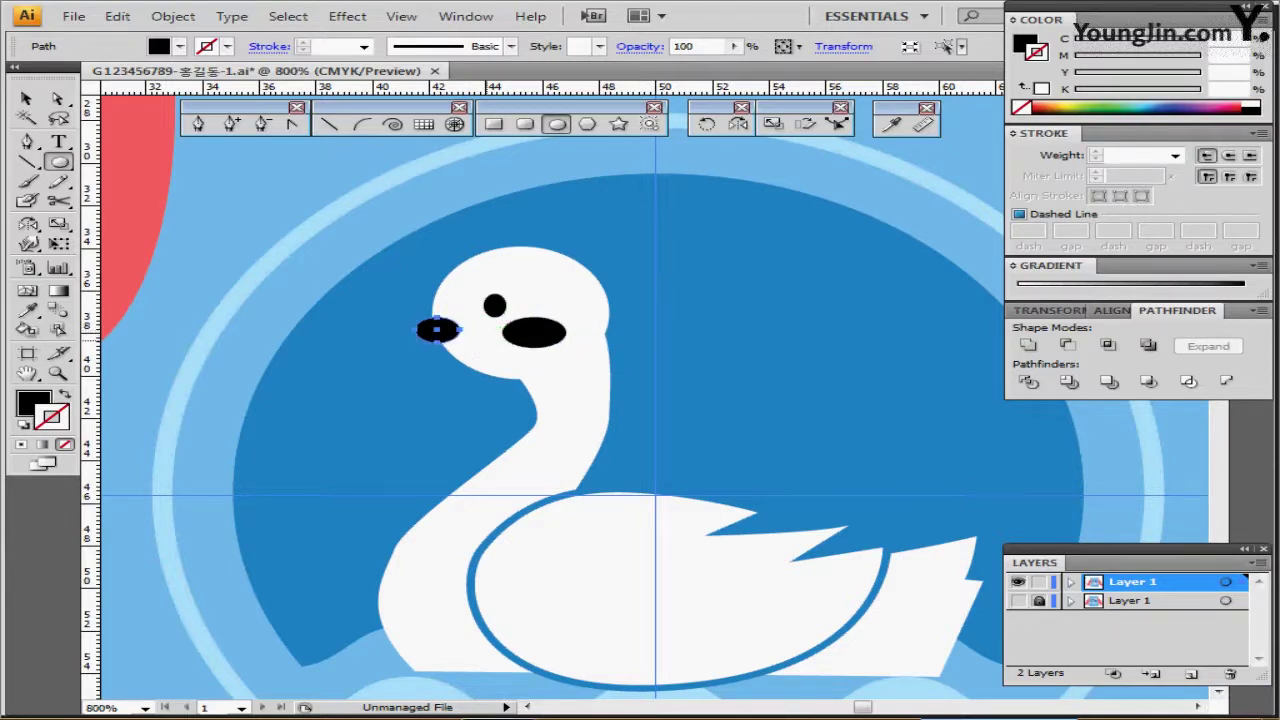
Step: Sample the yellow swatch onto the beak ellipse and the pink swatch onto the cheek ellipse, and deselect
key("ctrl+minus")
key("ctrl+minus")
key("ctrl+minus")
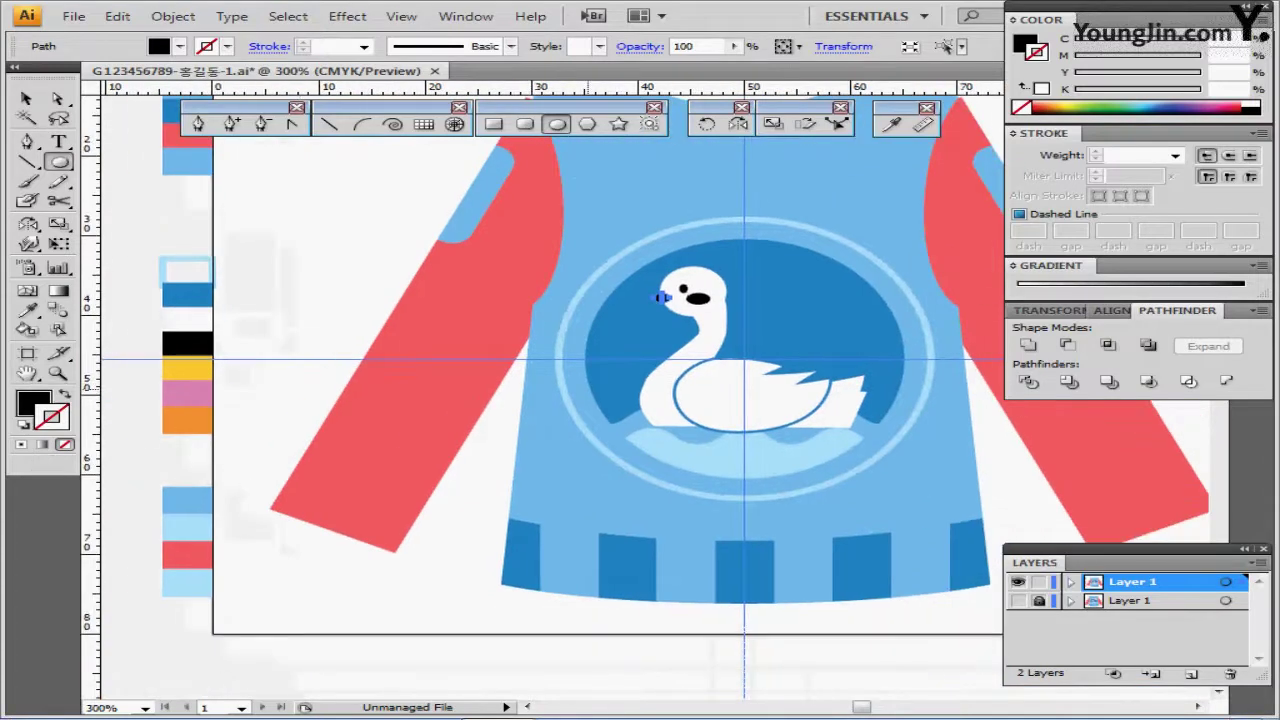
key("i")
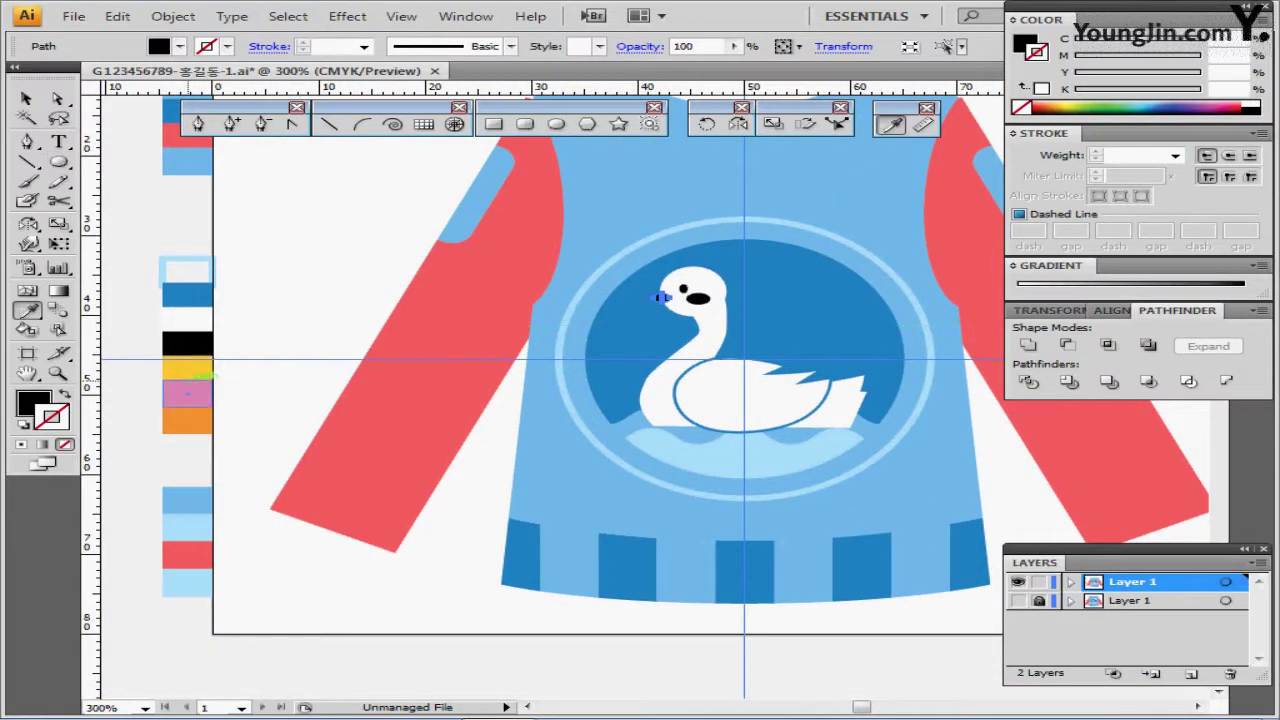
left_click(190, 370)
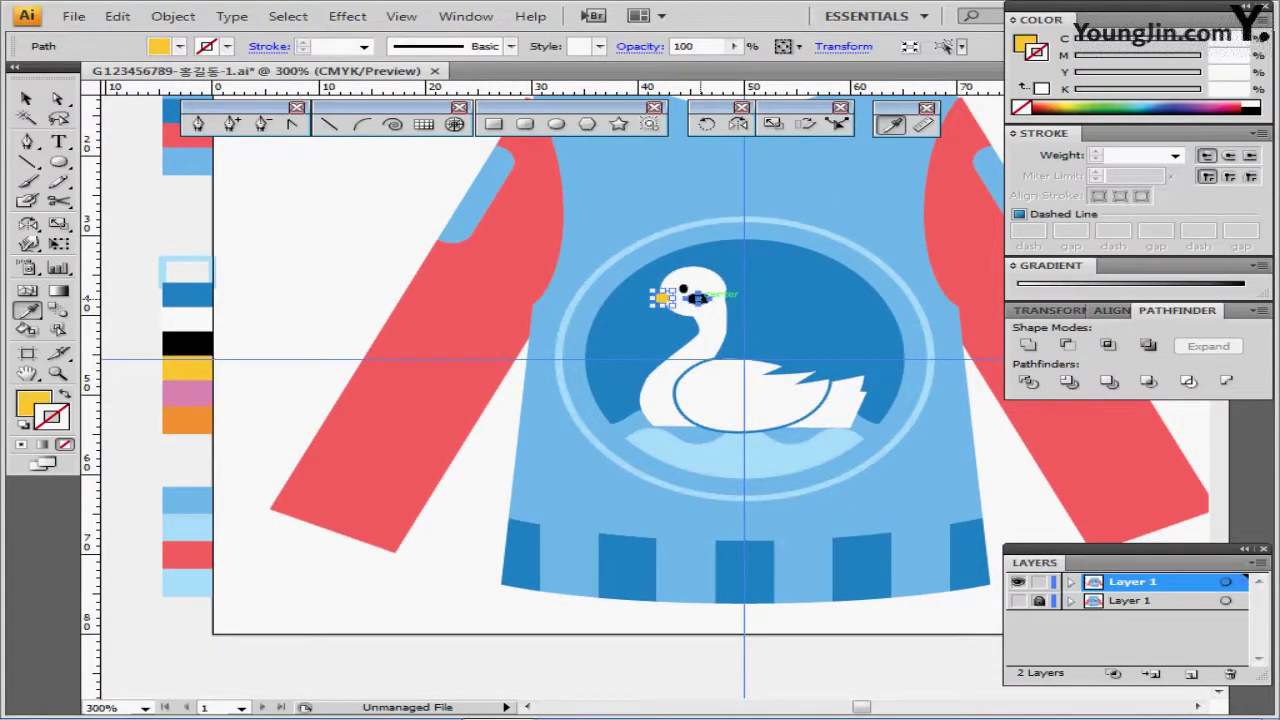
left_click(697, 297, "ctrl")
left_click(187, 393)
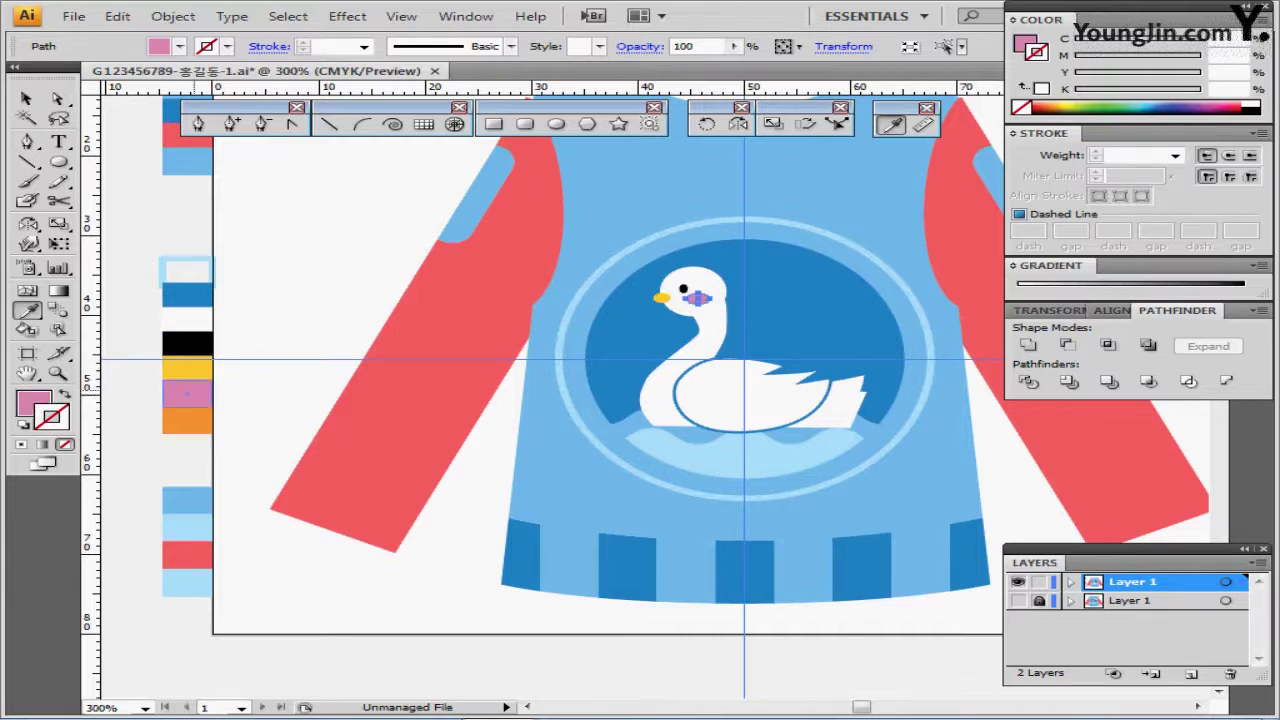
left_click(146, 237, "ctrl")
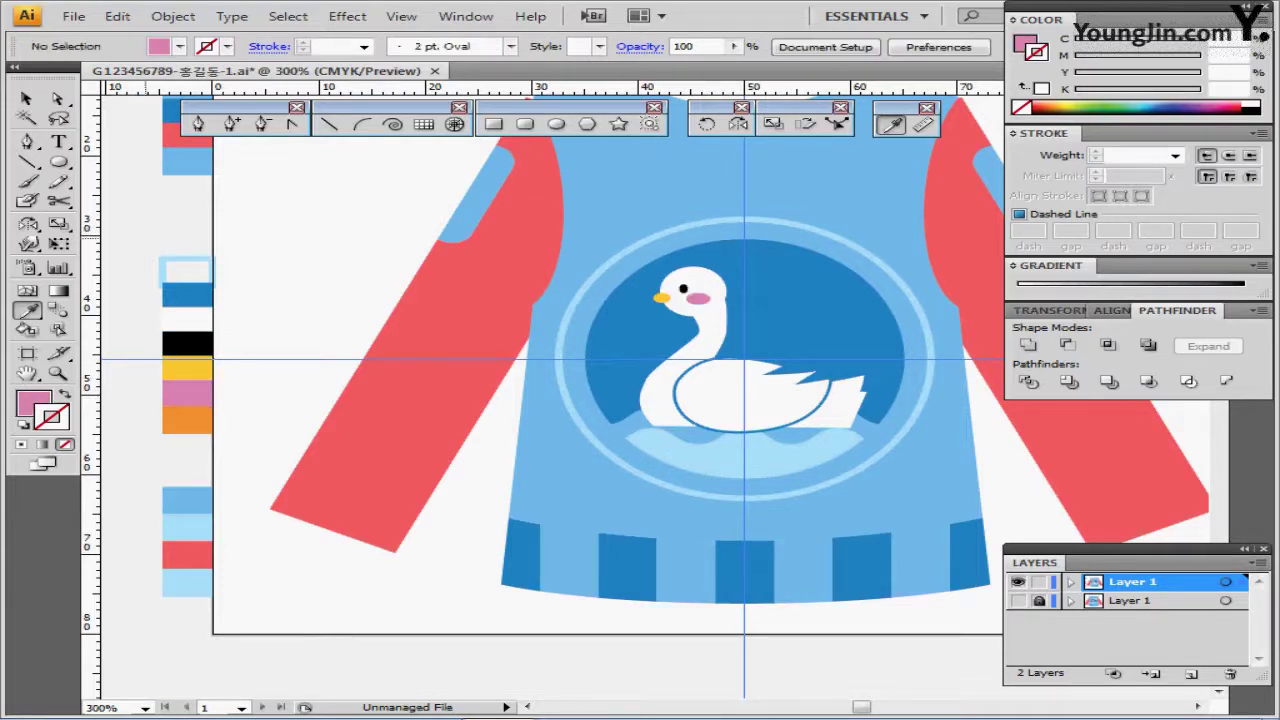
Step: Make the orange swatch's colour the current fill, and show the locked reference layer in outline view around the duck's head
left_click(187, 420, "ctrl")
left_click(700, 304, "ctrl")
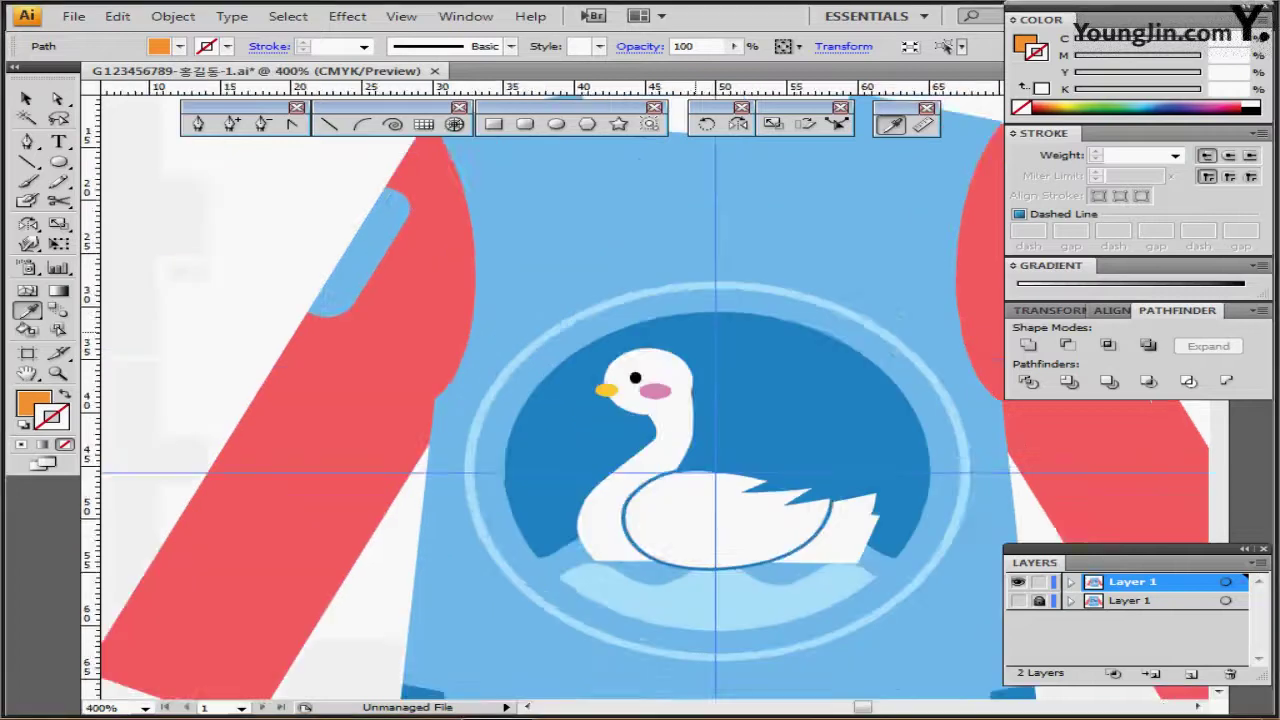
left_click(697, 332, "ctrl")
left_click(669, 346, "ctrl")
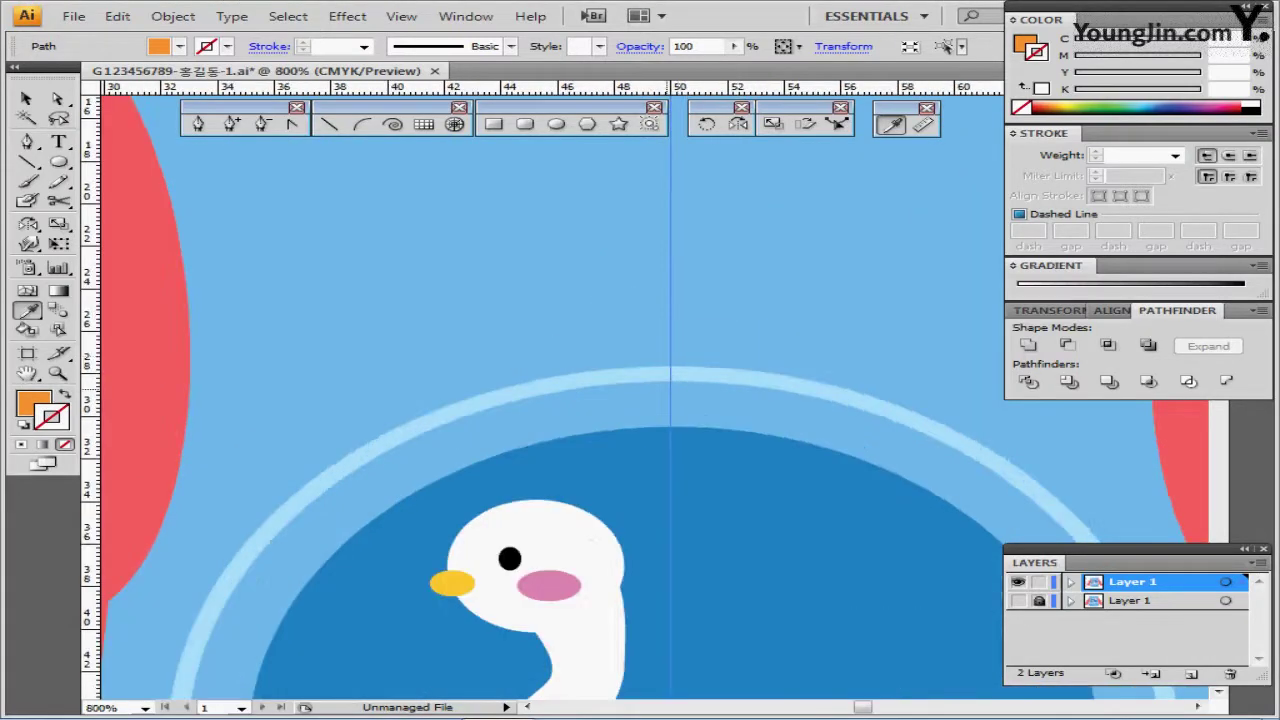
left_click_drag(667, 389, 622, 333)
scroll(600, 420, "down", 3)
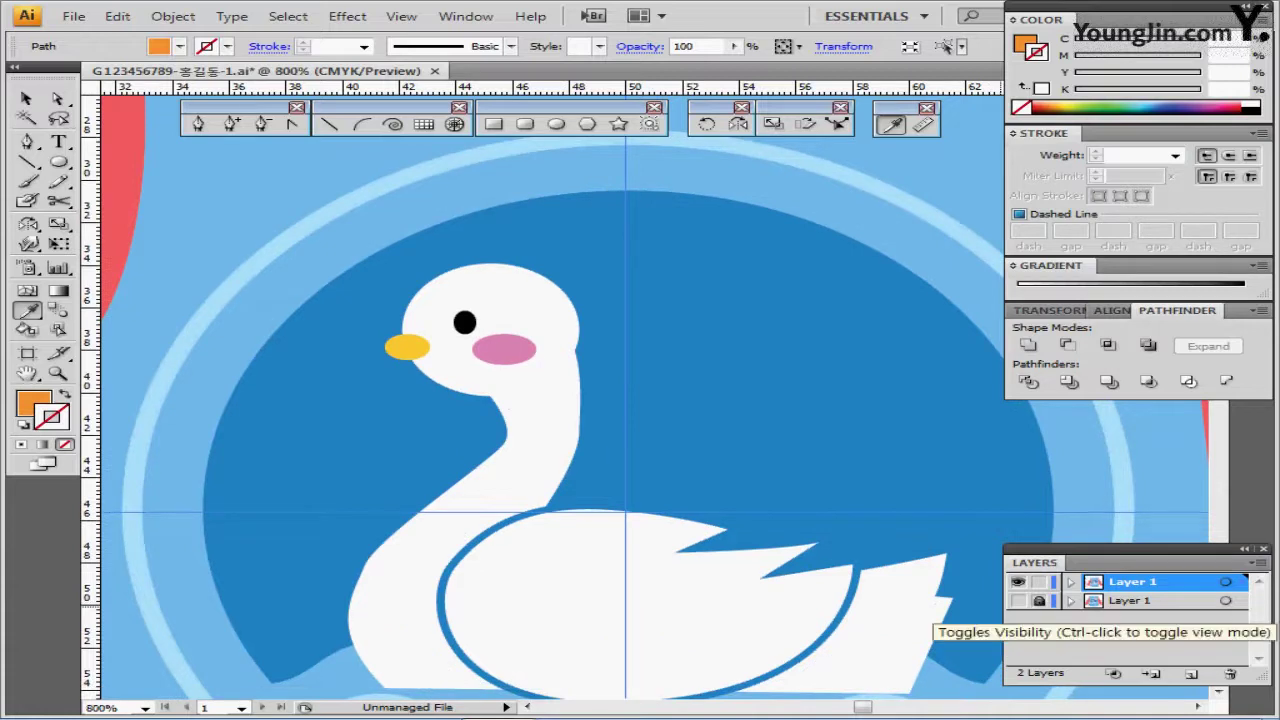
key("ctrl+y")
left_click(1017, 600)
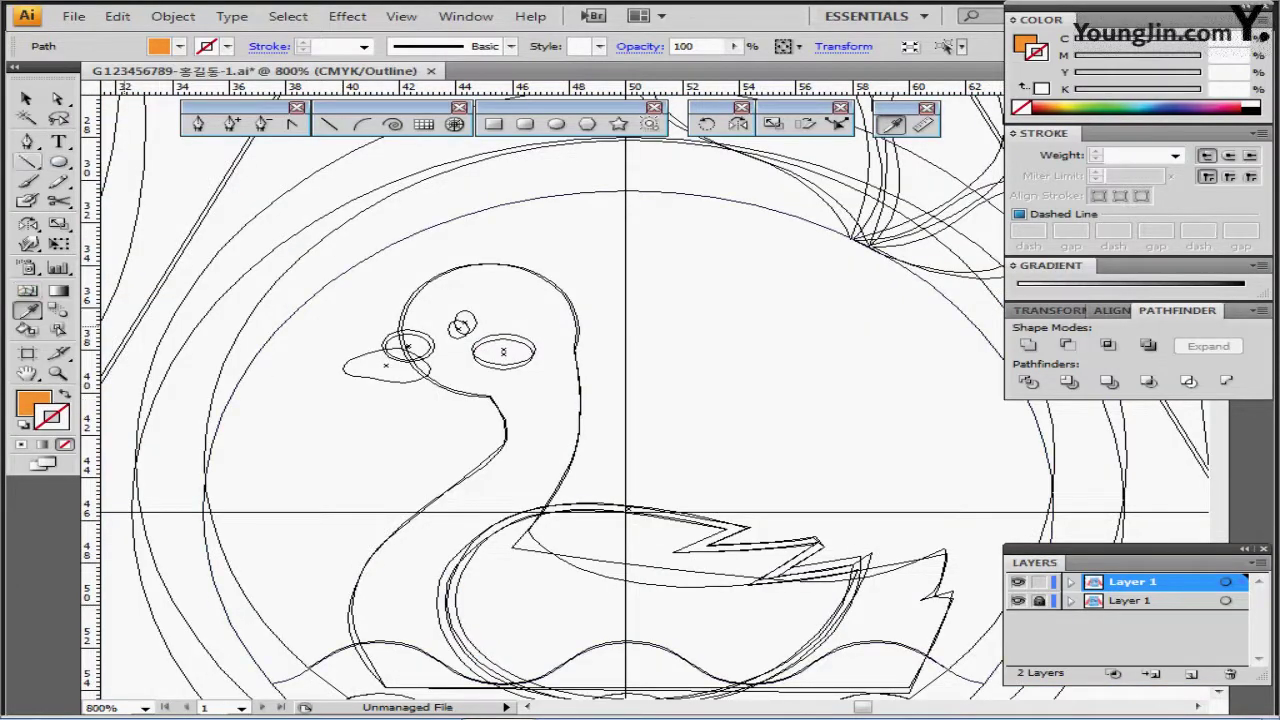
Step: Trace the duck's lower beak as a closed Pen path, return to preview mode and hide the reference layer
key("p")
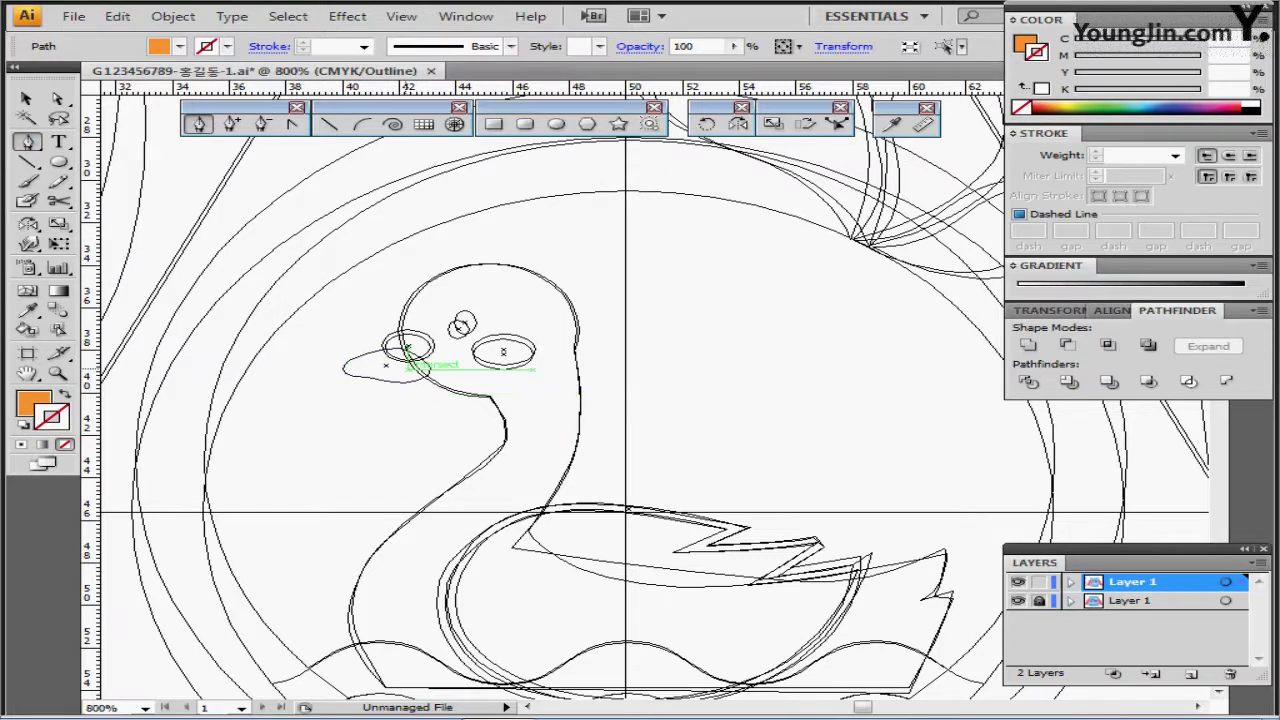
left_click(429, 371)
left_click_drag(407, 347, 428, 372)
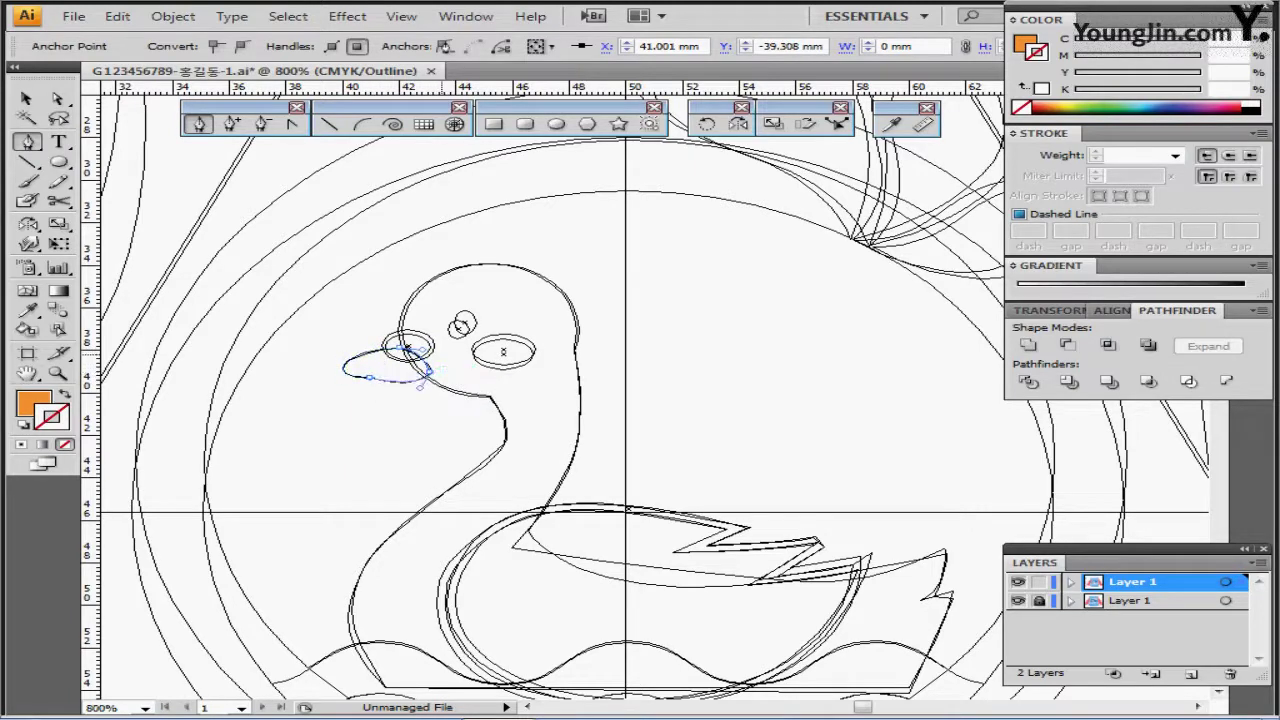
key("ctrl+y")
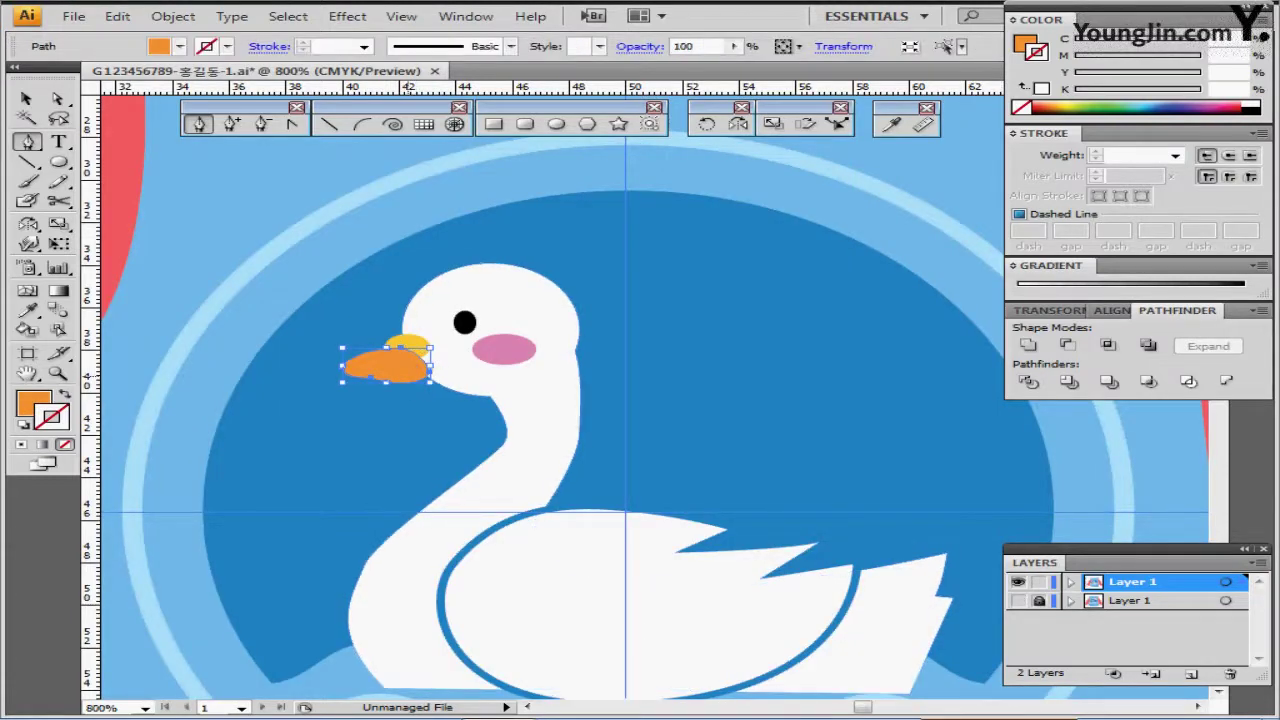
key("ctrl+minus")
key("ctrl+minus")
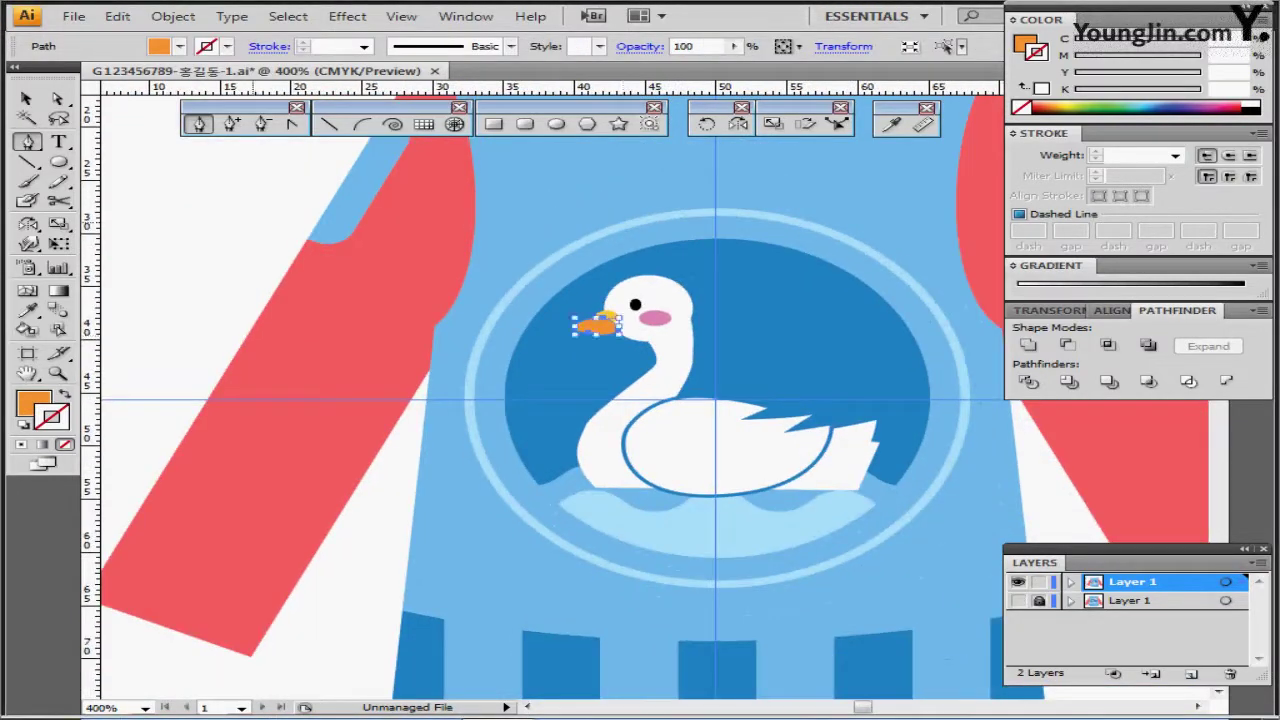
Step: Shift the orange lower beak slightly into place beneath the yellow ellipse and clear the selection
key("ctrl+shift+a")
left_click(606, 332, "ctrl")
key("ctrl+shift+a")
key("ctrl+minus")
scroll(733, 358, "down", 1)
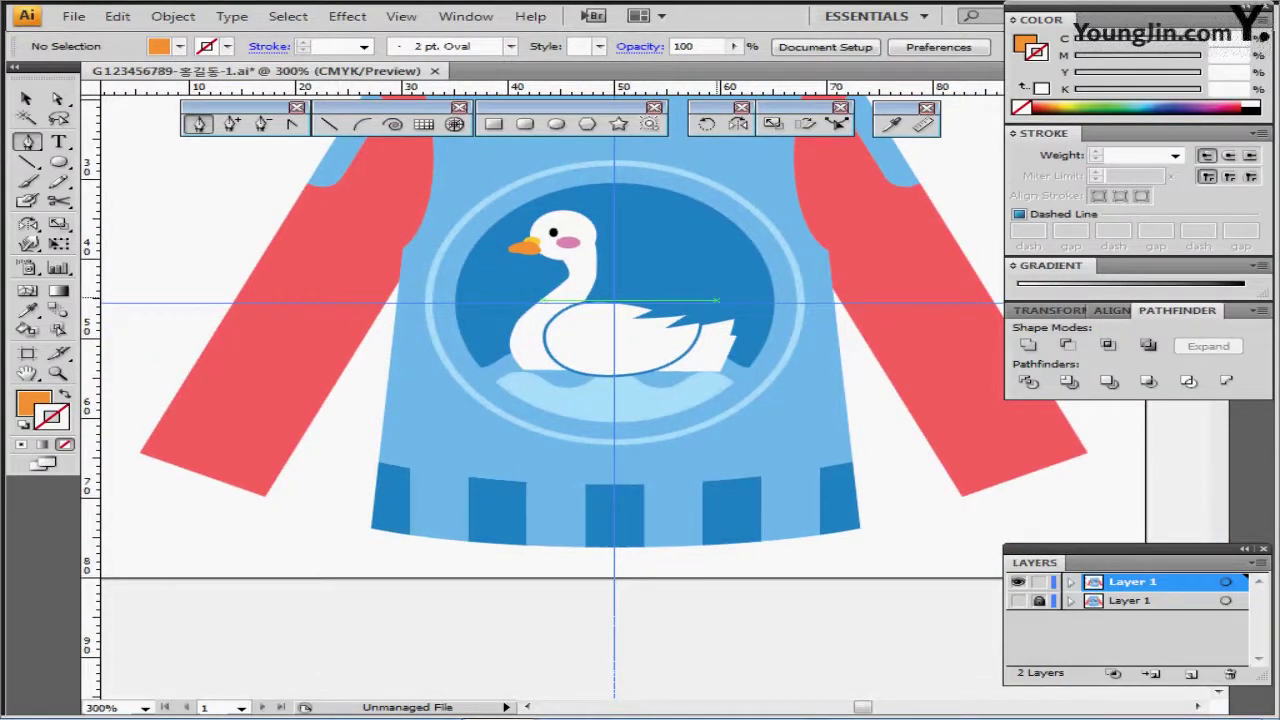
Step: Ungroup the emblem's dark blue background and wave shapes, and deselect them
left_click(600, 402)
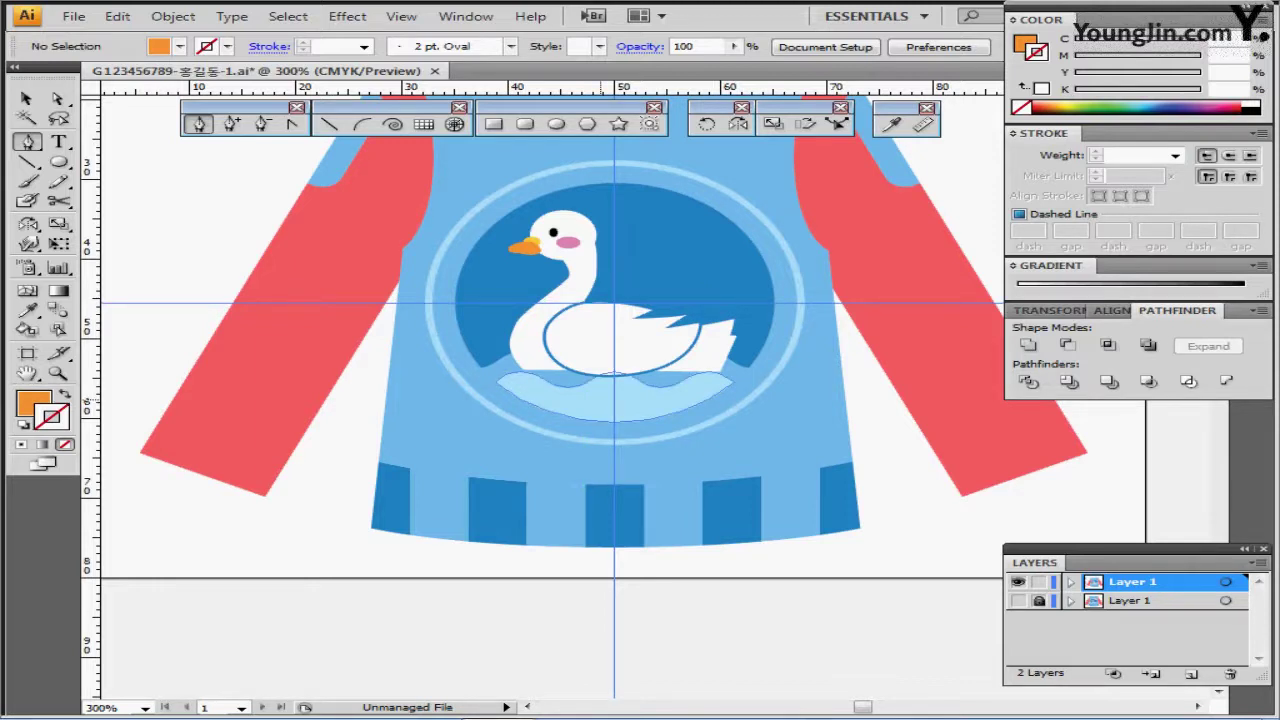
left_click(600, 400)
right_click(600, 400)
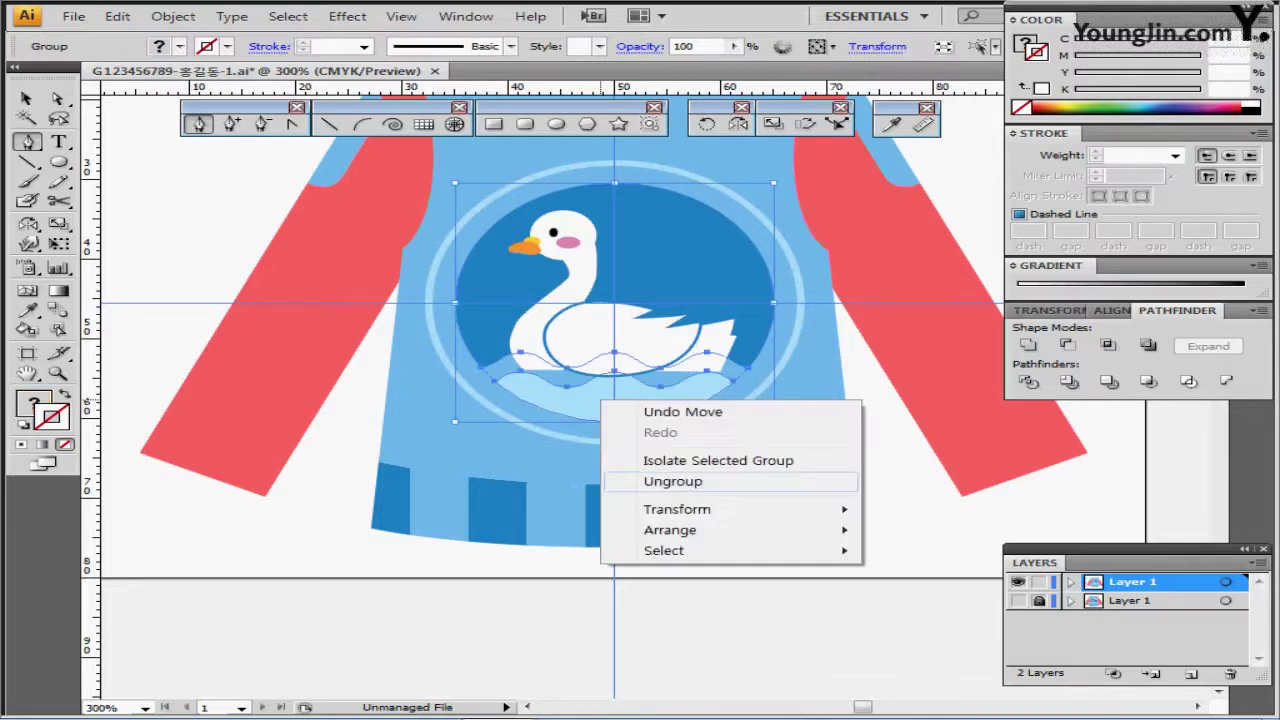
left_click(673, 481)
key("ctrl+shift+a")
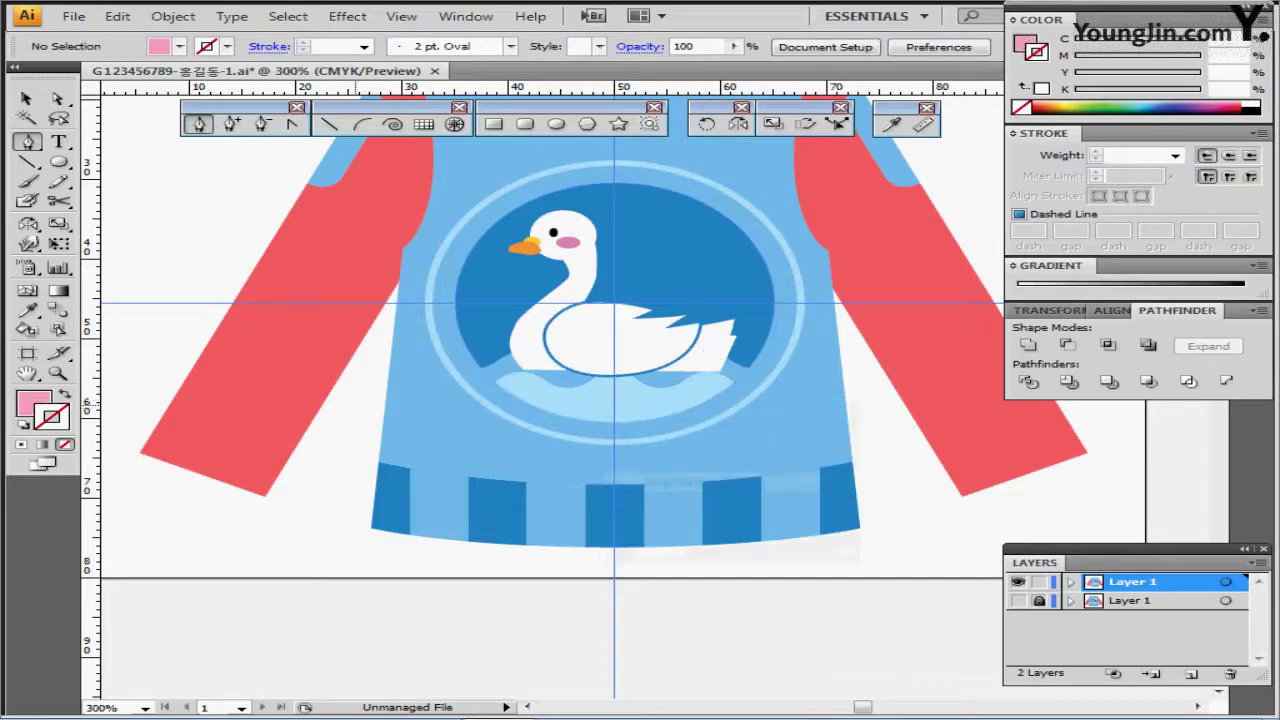
Step: Select both wave shapes and bring them to the front so they cover the duck's lower edge
left_click(554, 395, "ctrl")
left_click(498, 367, "ctrl+shift")
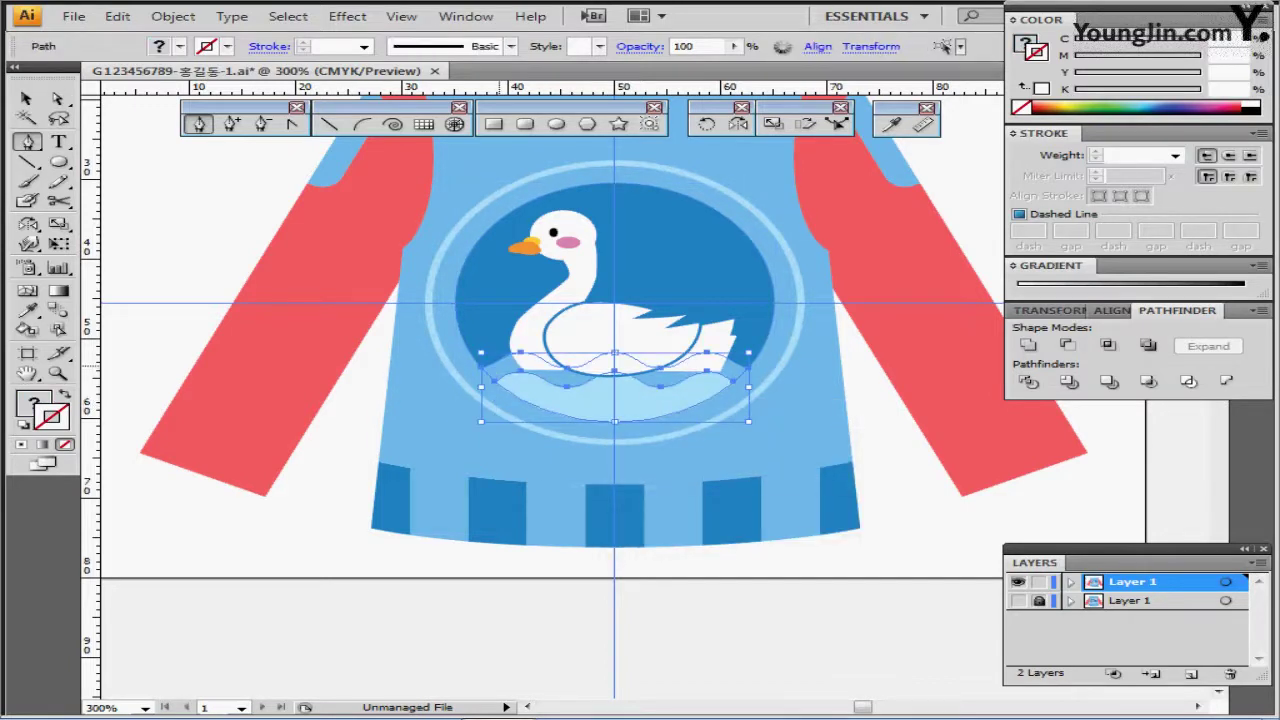
key("ctrl+shift+]")
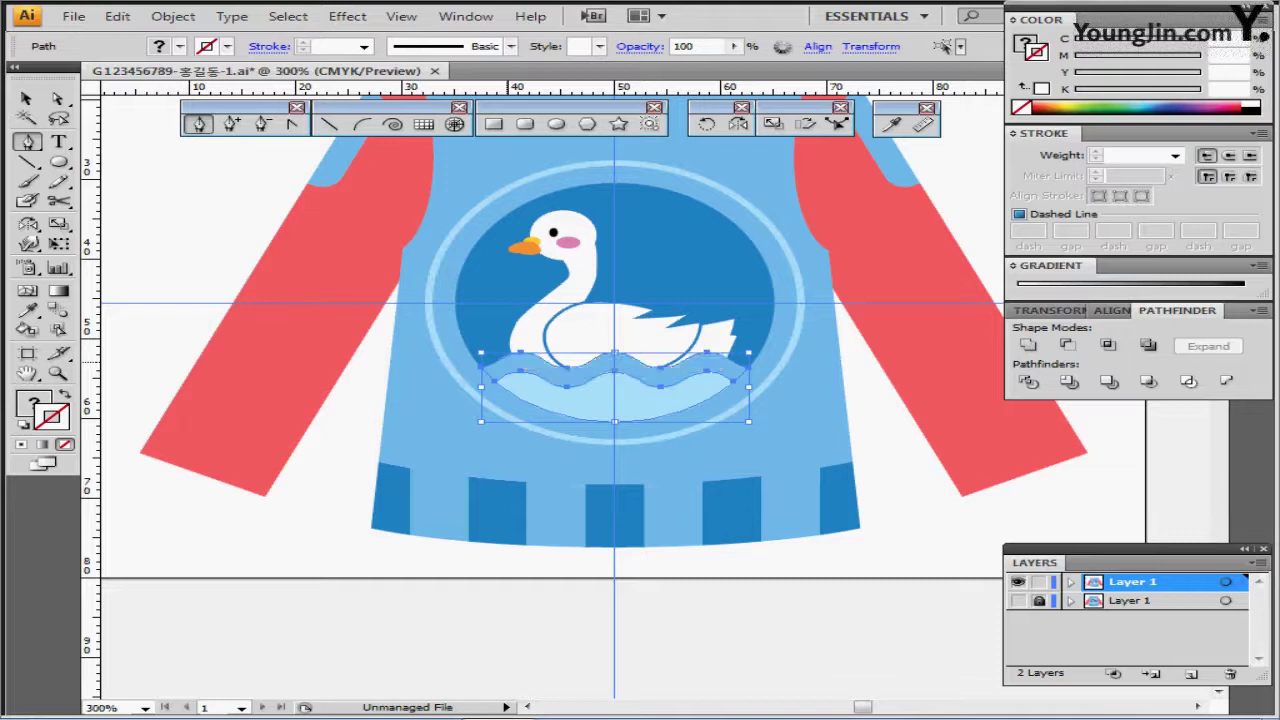
left_click(350, 552, "ctrl")
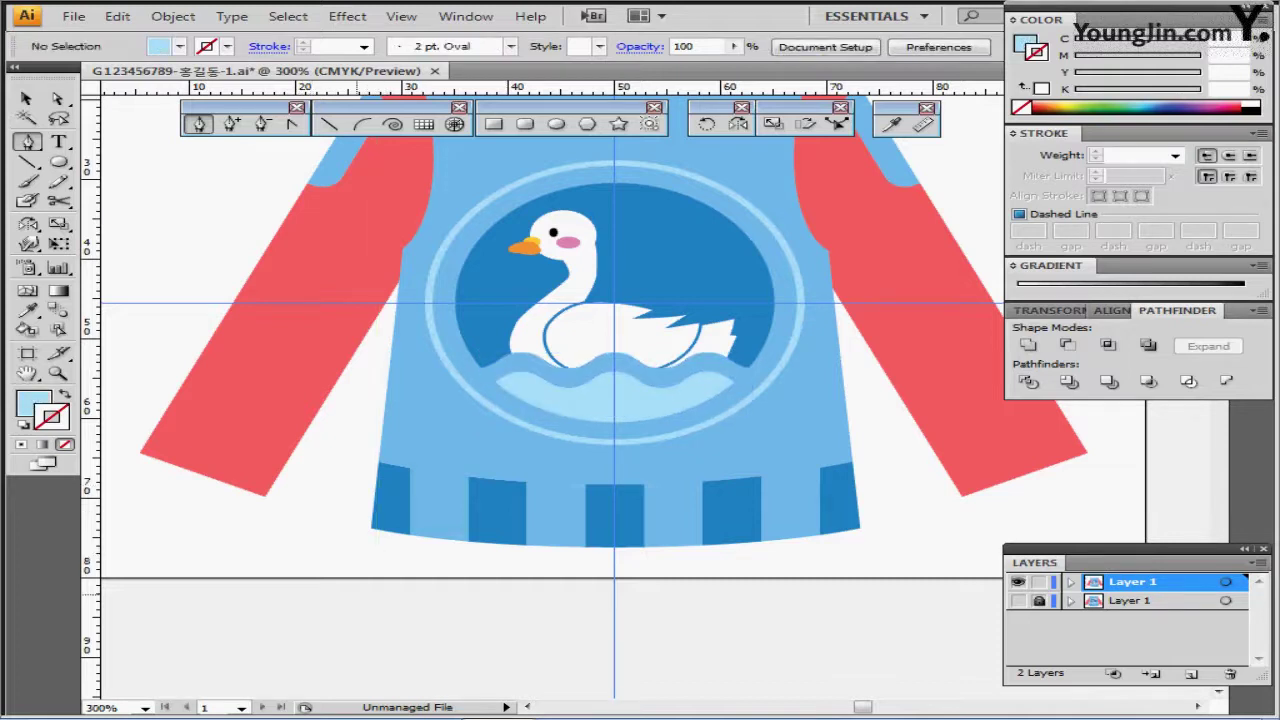
left_click_drag(497, 468, 470, 540)
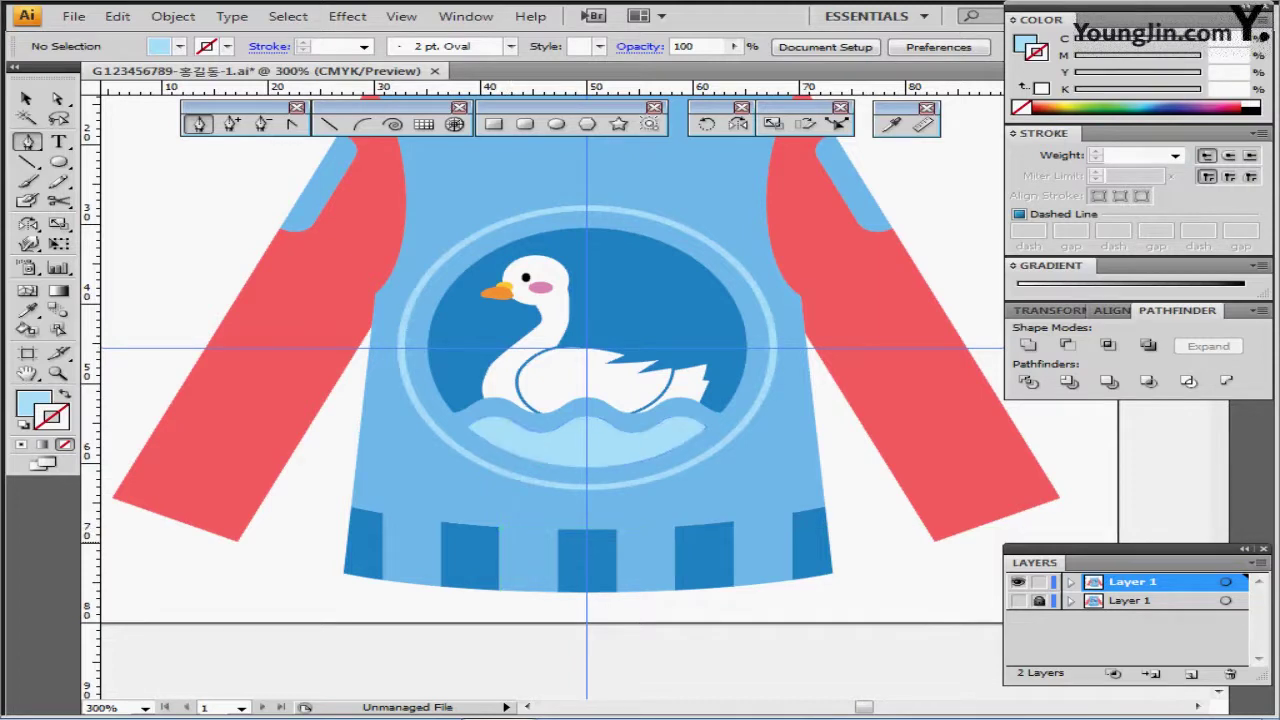
Step: Copy the reference layer's first red petal in place onto the working layer and give it the default white fill and black stroke
left_click(1018, 582)
left_click(1018, 600)
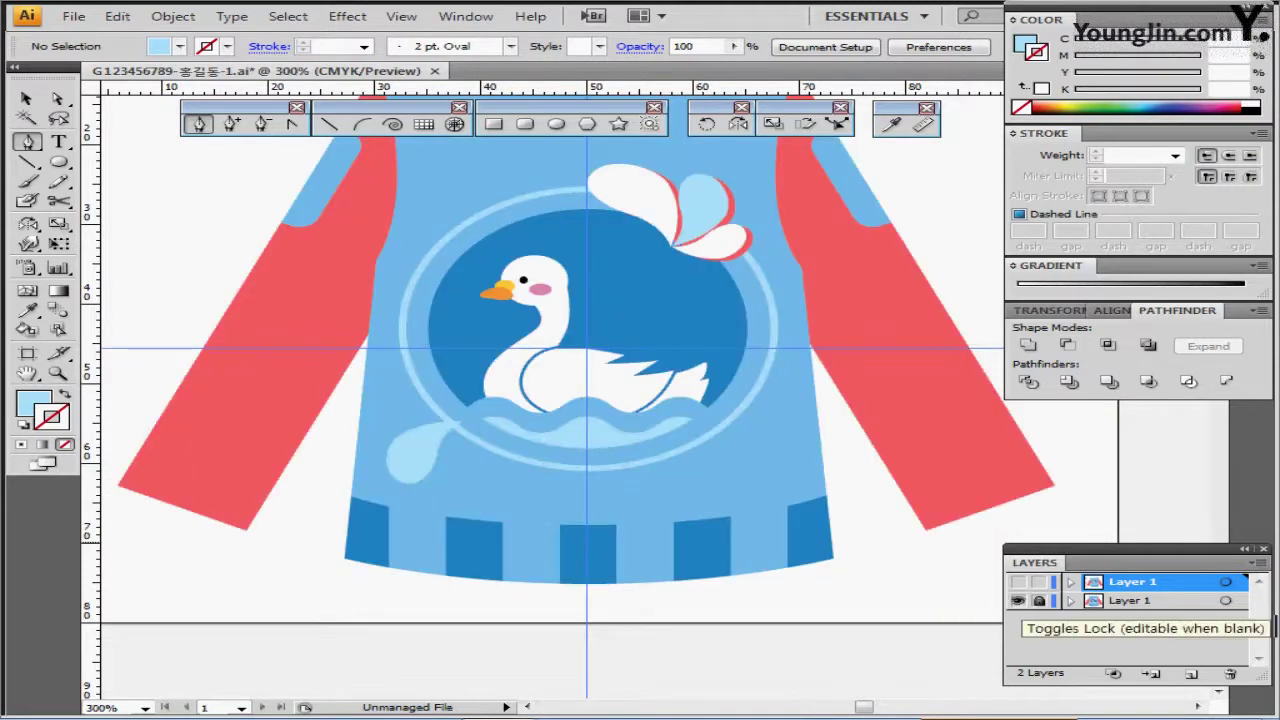
left_click(1039, 600)
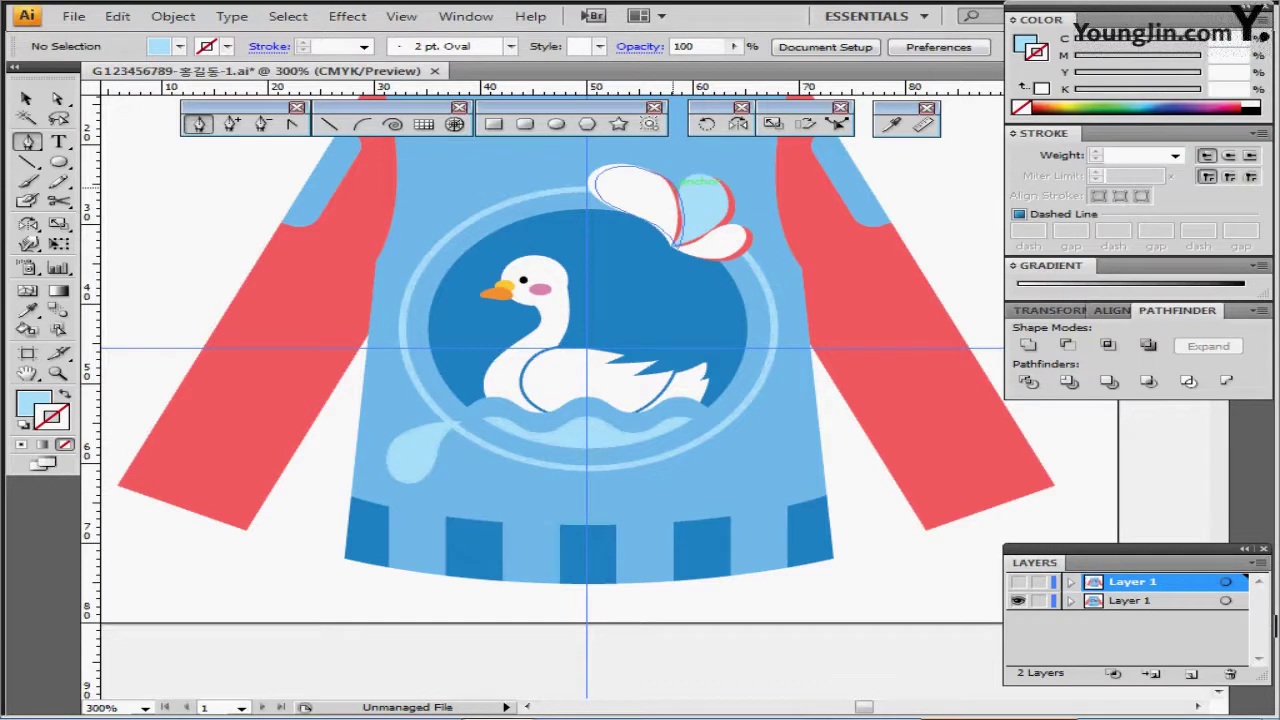
left_click(604, 172)
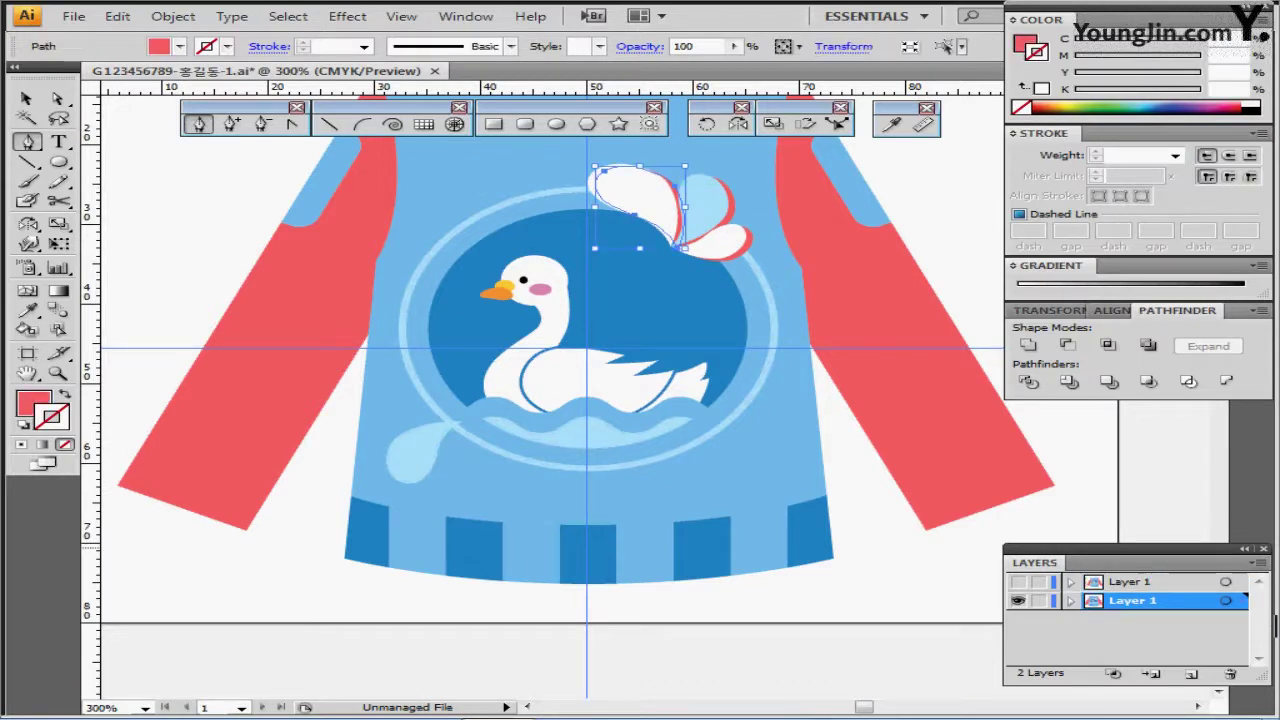
left_click(1132, 582)
left_click(1018, 582)
left_click(1018, 600)
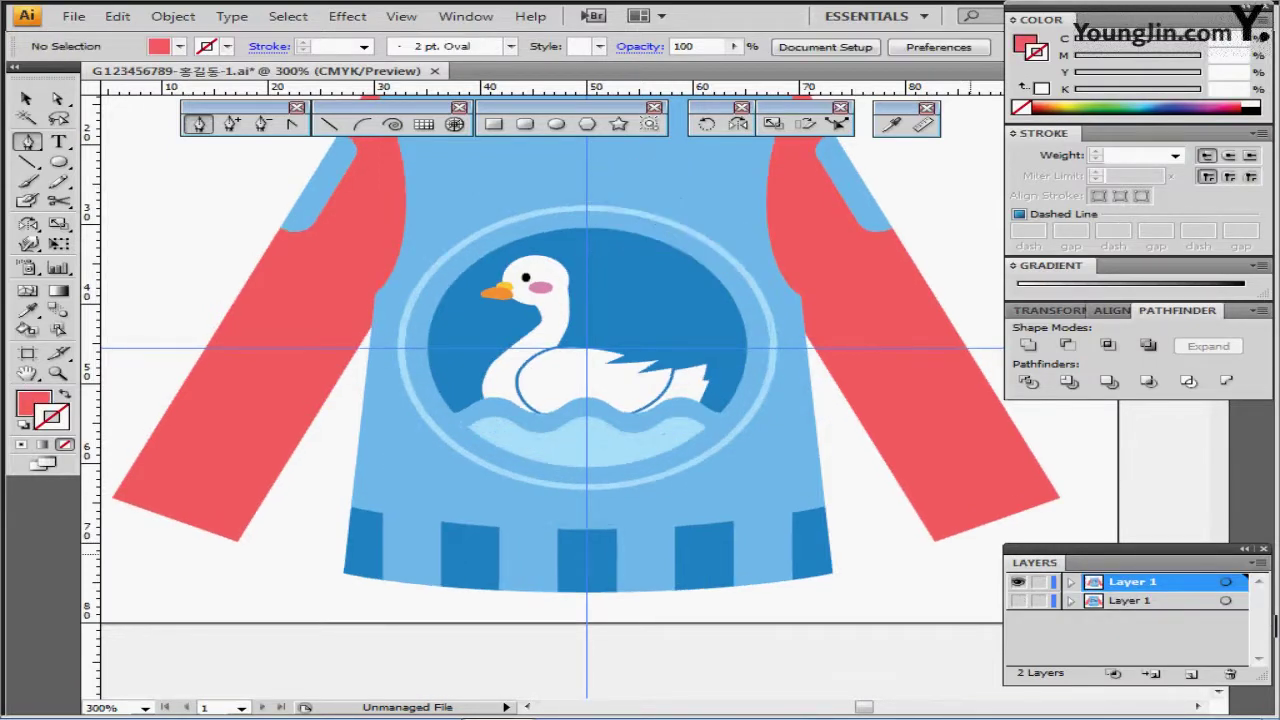
key("ctrl+f")
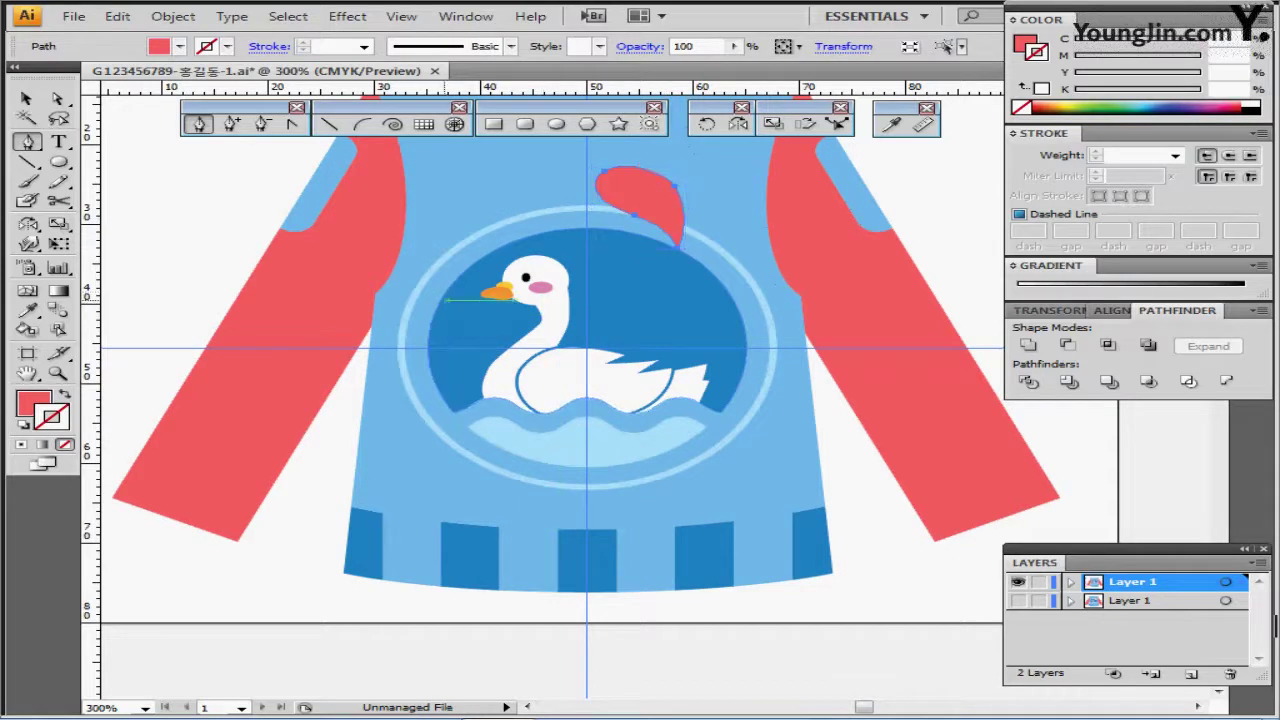
key("d")
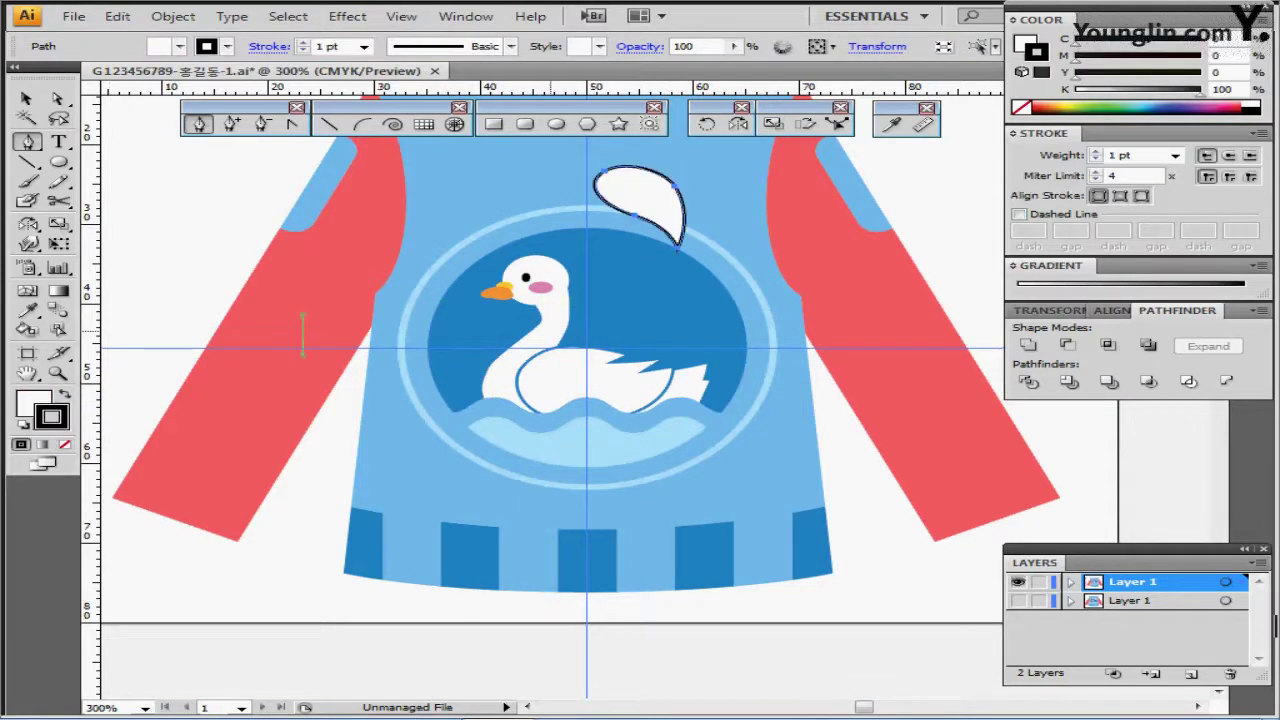
Step: Rotate a copy of the petal by -55° about its pointed tip, and repeat the transformation to make a third petal
left_click_drag(303, 335, 272, 405)
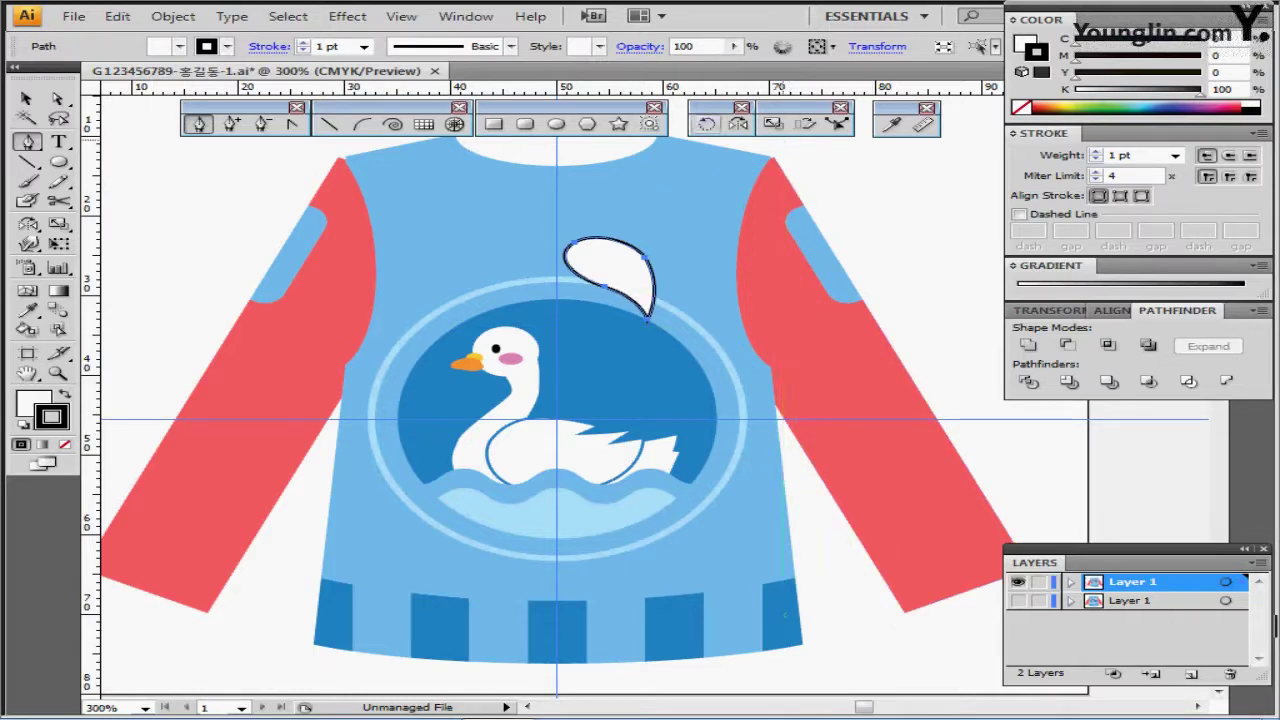
left_click(706, 123)
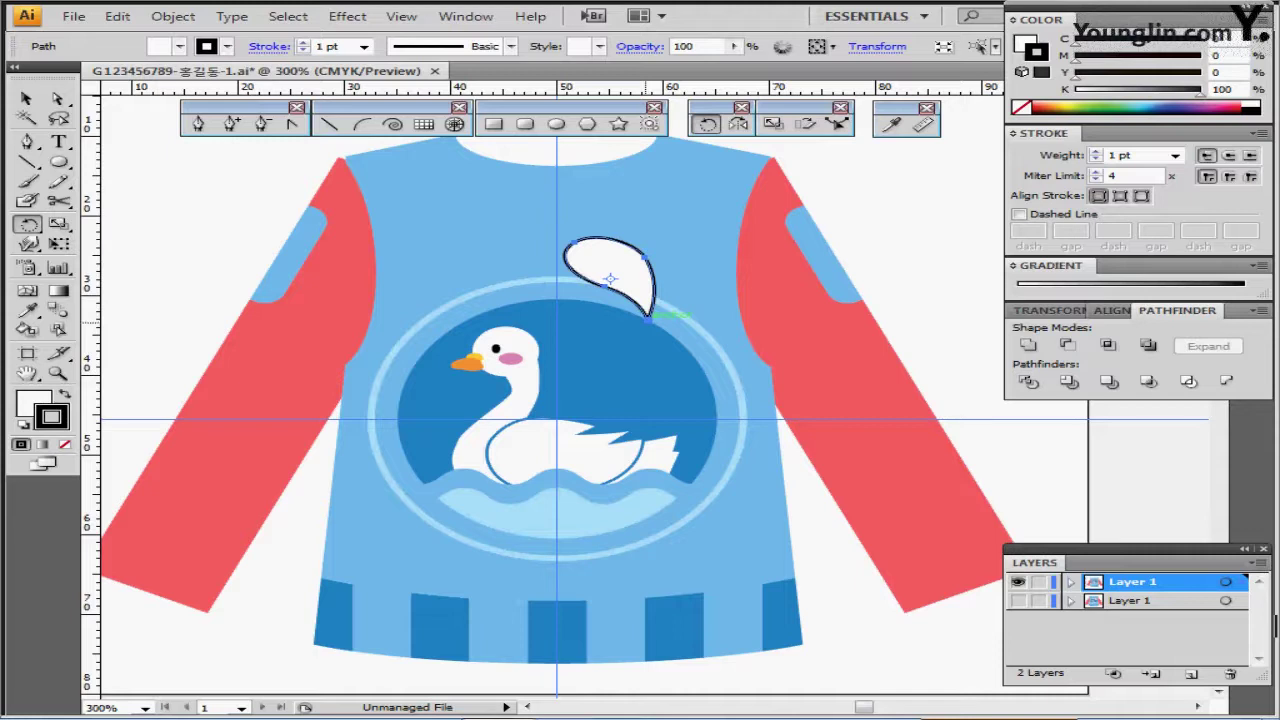
left_click(649, 320, "alt")
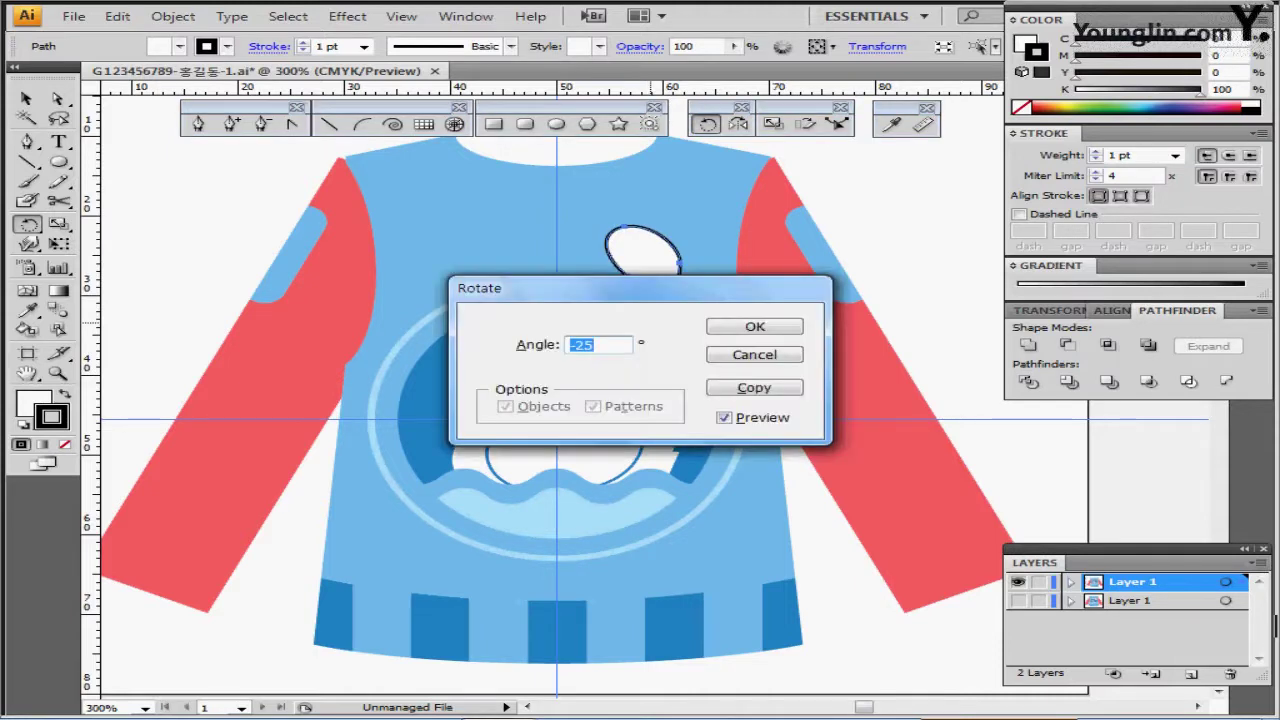
left_click_drag(610, 288, 780, 297)
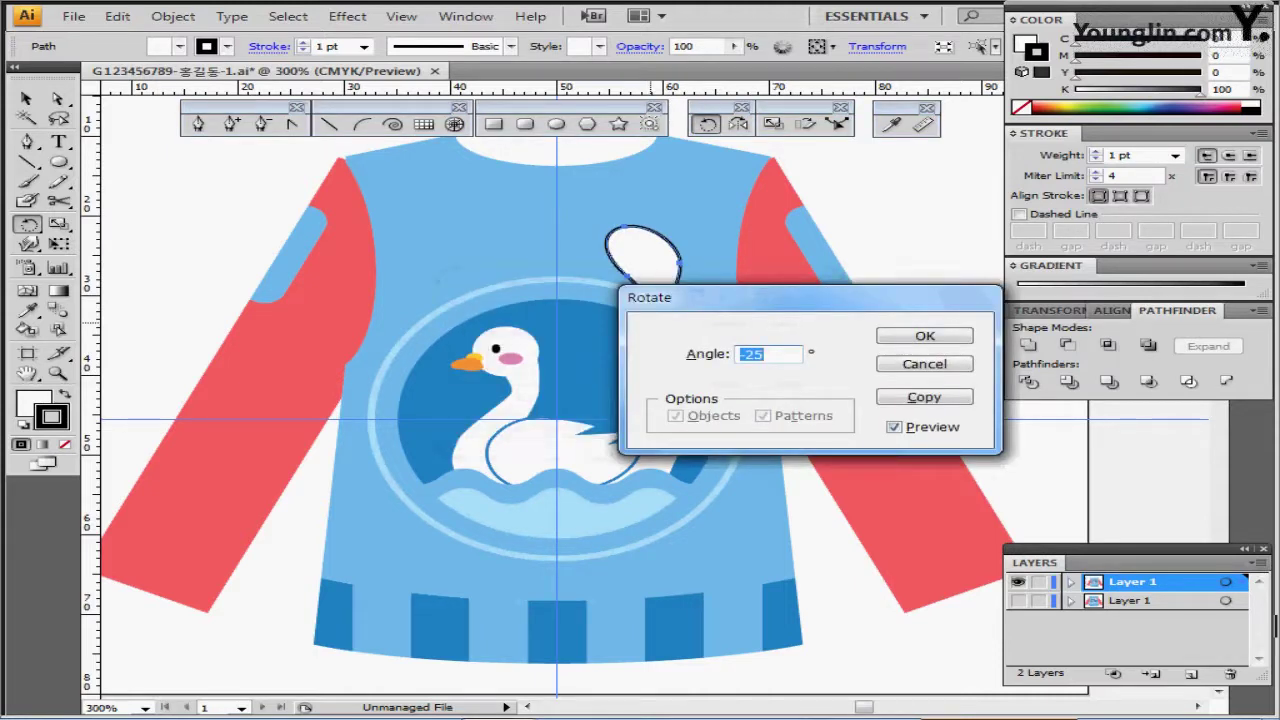
type("-55")
key("Tab")
key("Return")
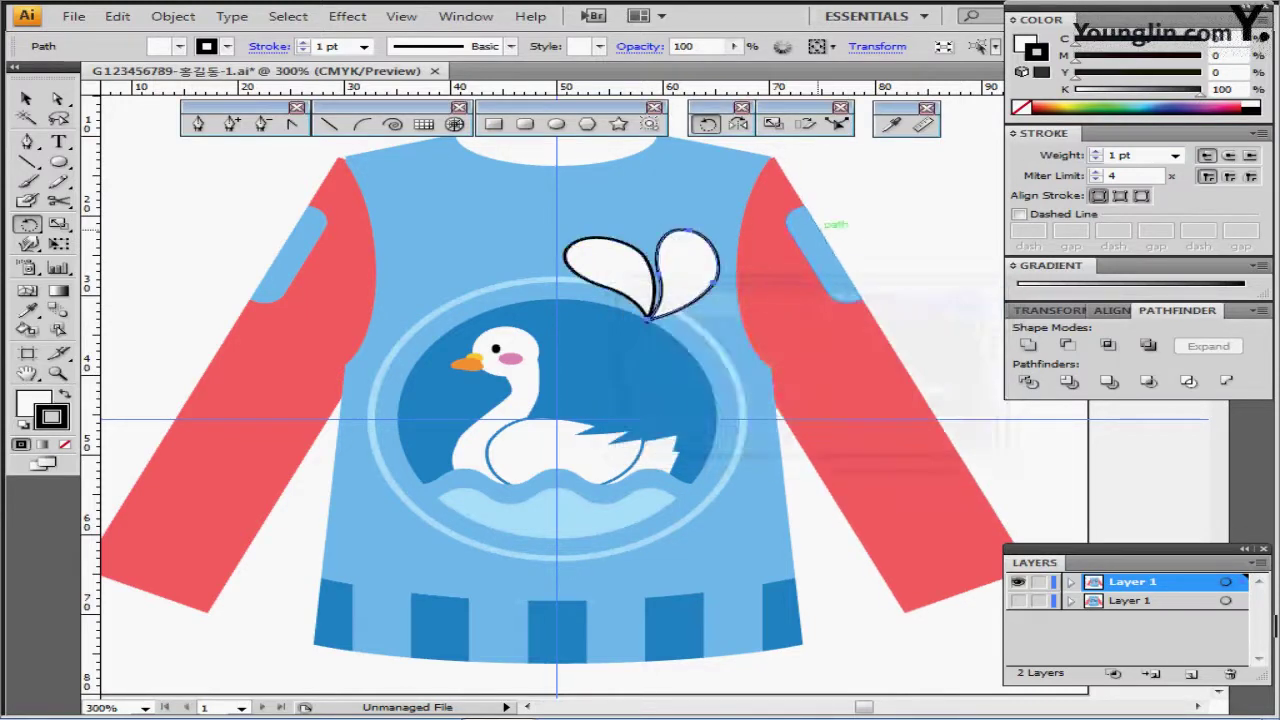
key("ctrl+d")
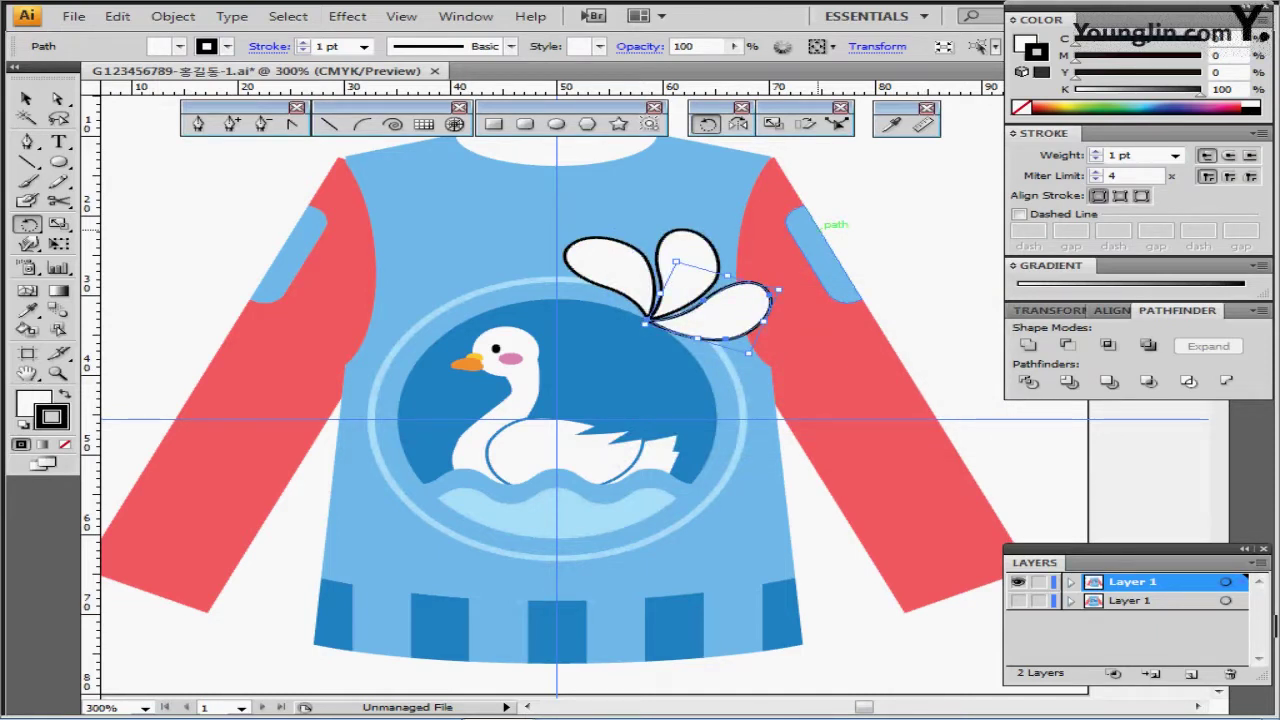
key("ctrl+shift+a")
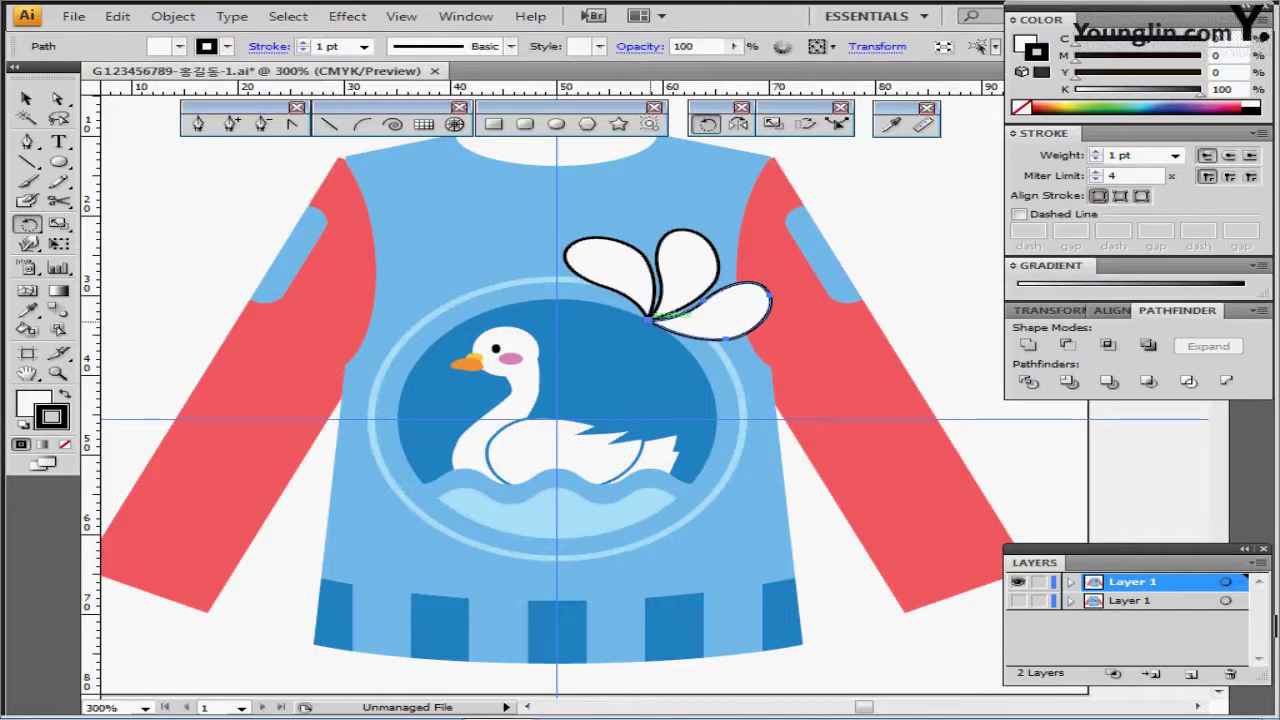
Step: Scale the lowest petal uniformly to 60% about its pointed tip, including its stroke
left_click(773, 124)
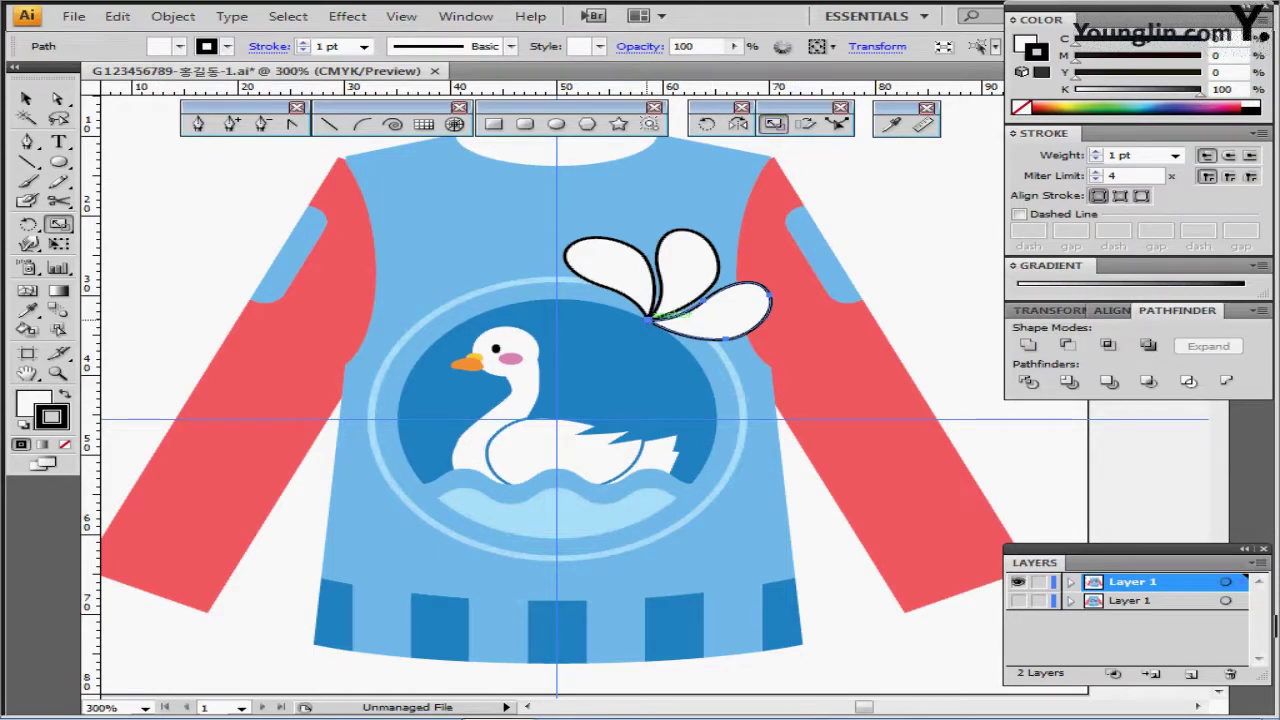
left_click(650, 318, "alt")
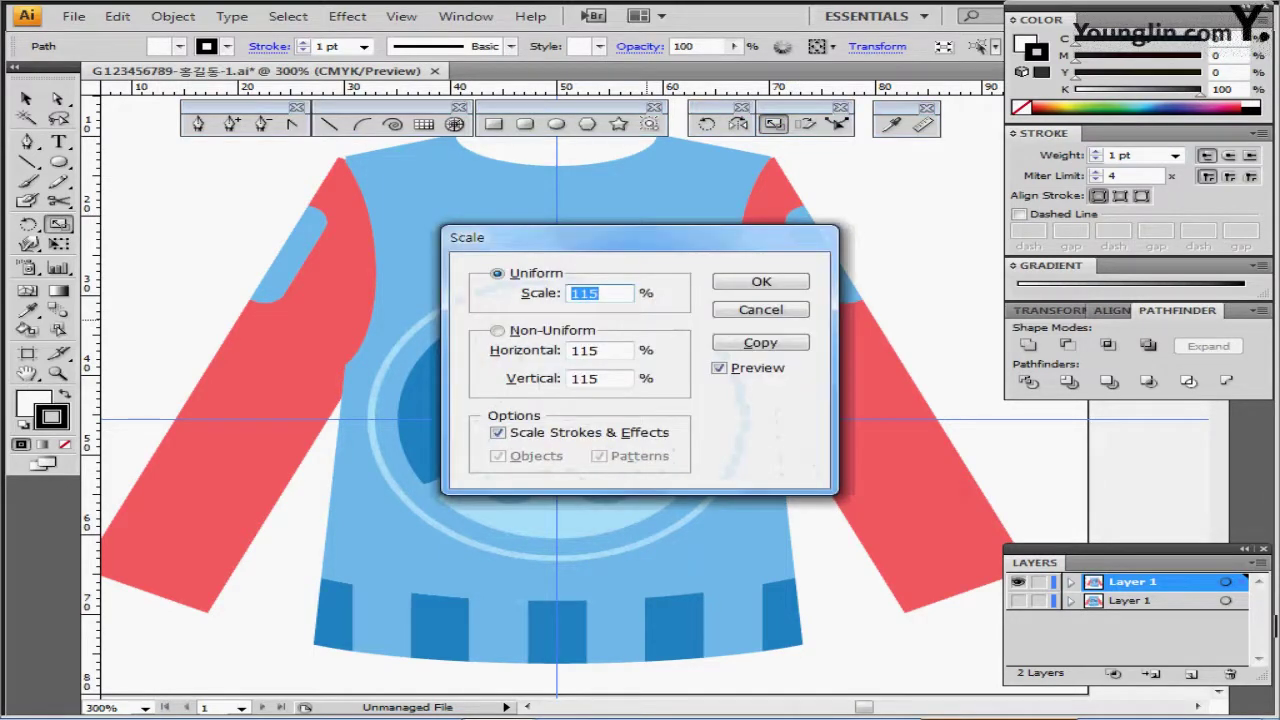
type("60")
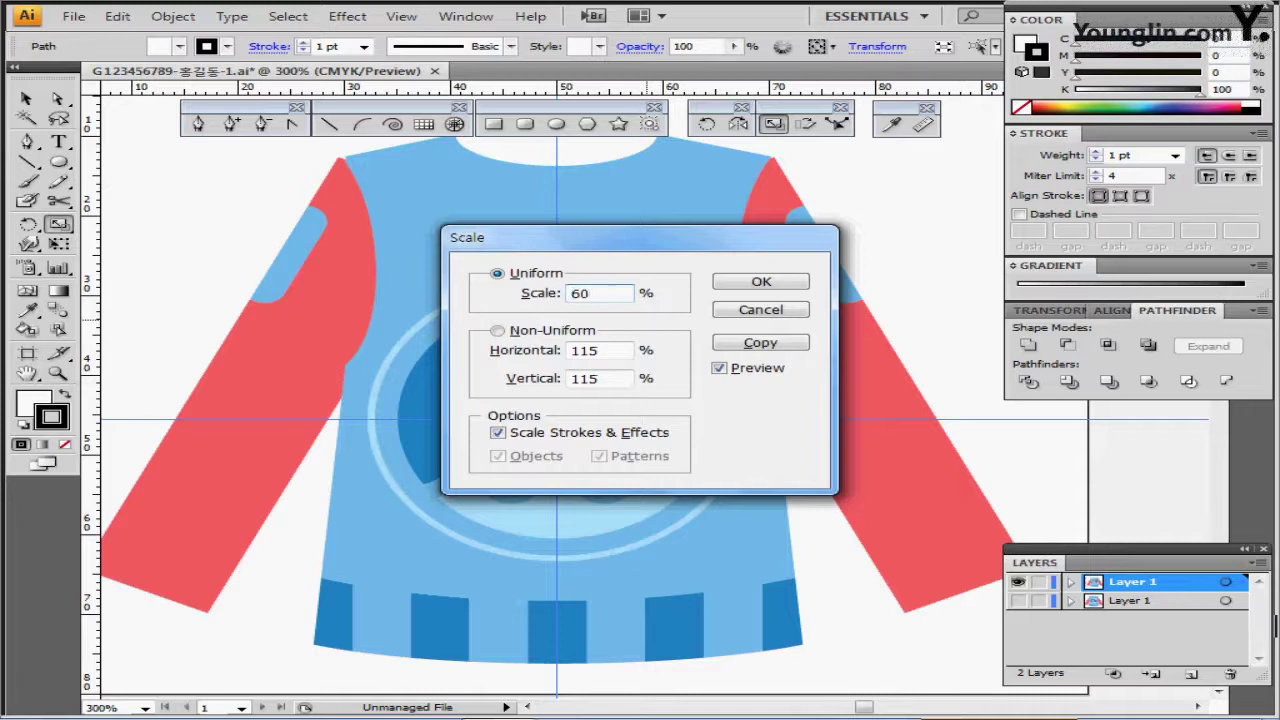
key("Return")
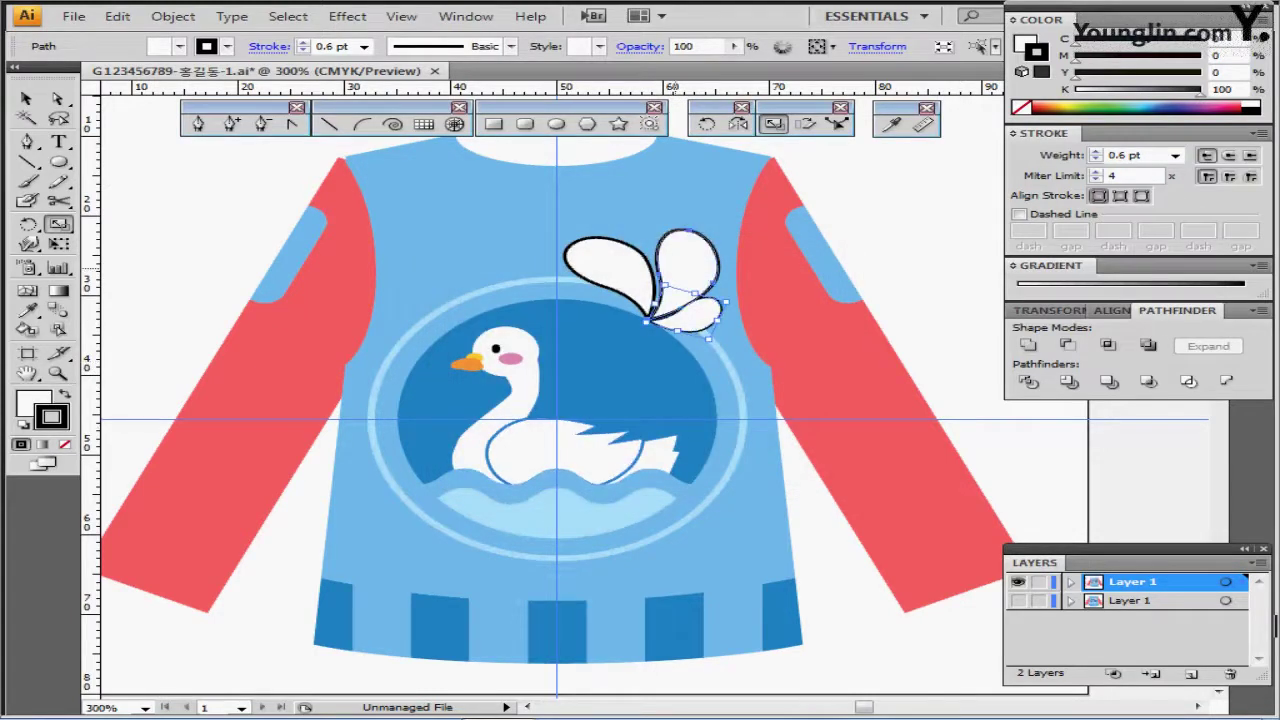
Step: Scale the middle petal uniformly to 80% about its pointed tip
left_click(674, 269, "ctrl")
left_click(660, 313, "alt")
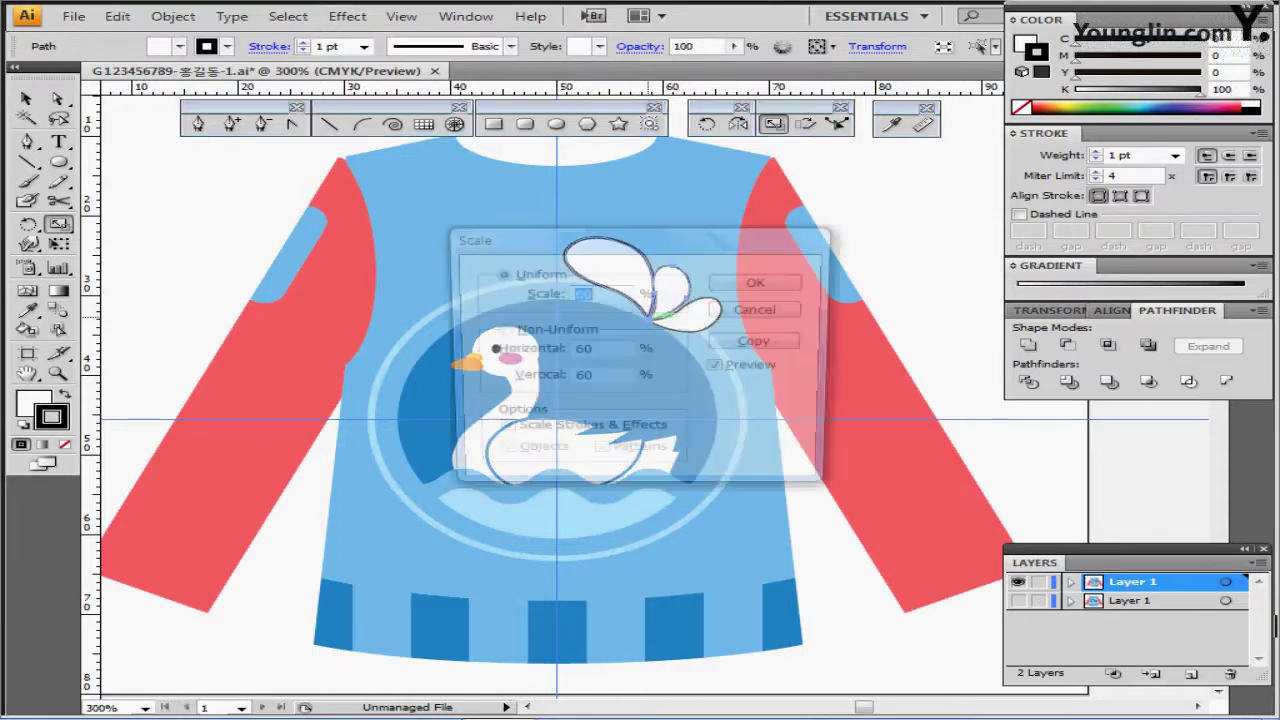
type("80")
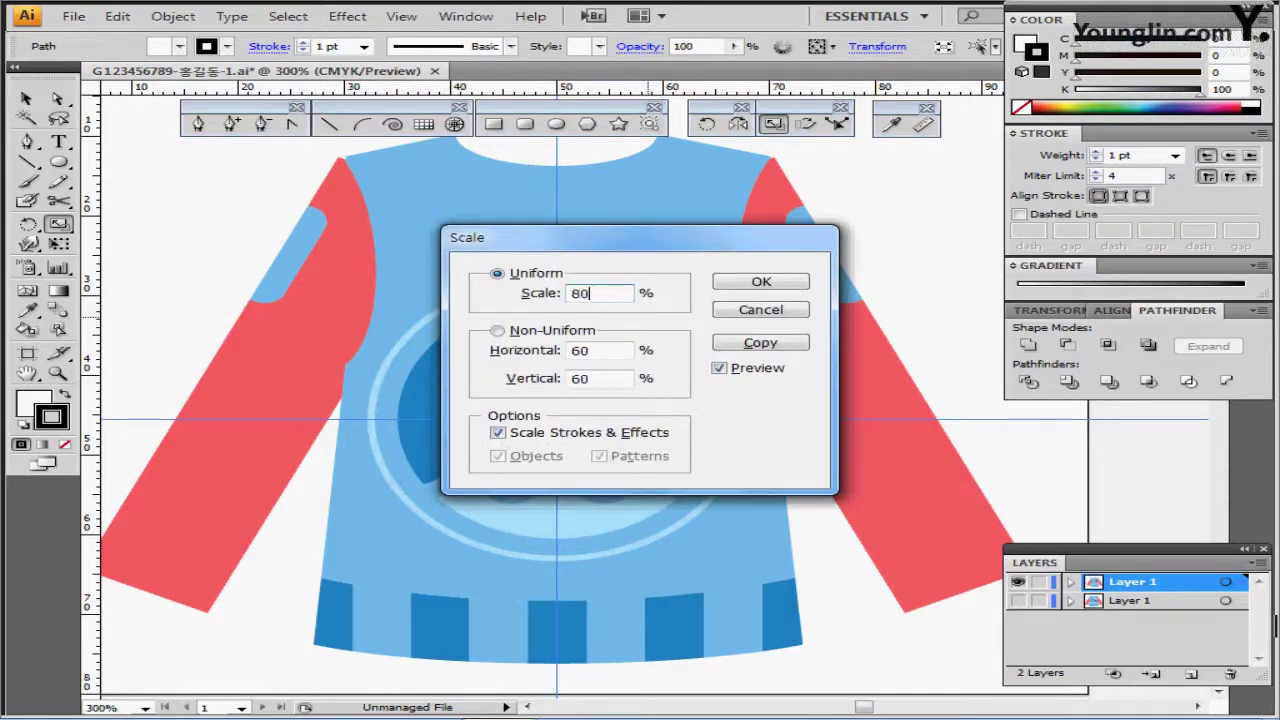
key("Return")
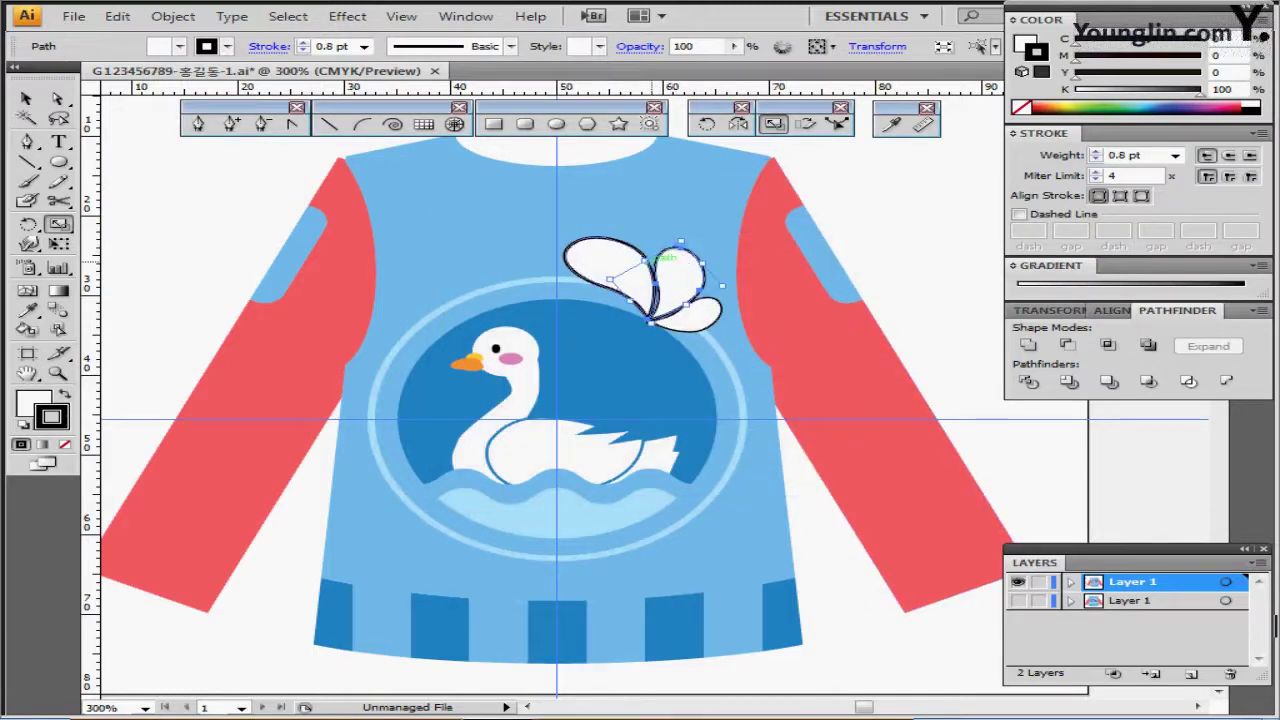
Step: Select all three petals and apply the sleeve's red fill without a stroke using the Eyedropper
left_click(622, 264, "ctrl+shift")
left_click(700, 317, "ctrl+shift")
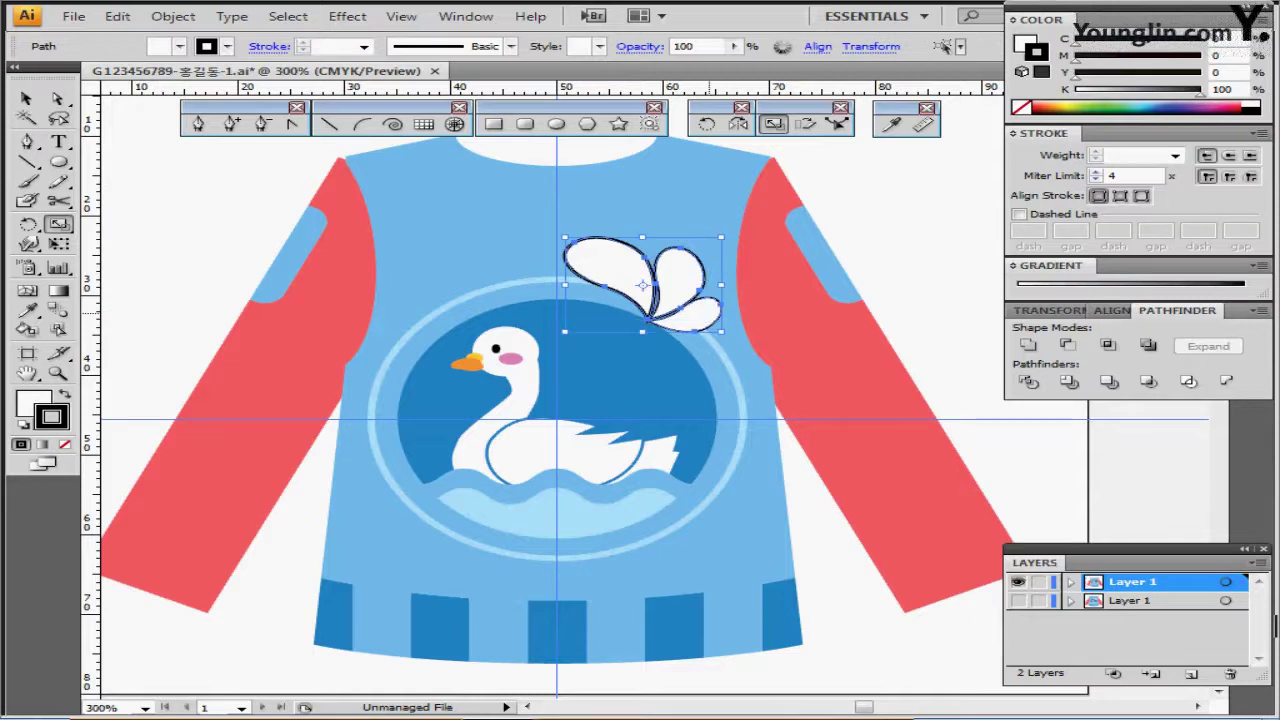
key("i")
left_click(771, 319)
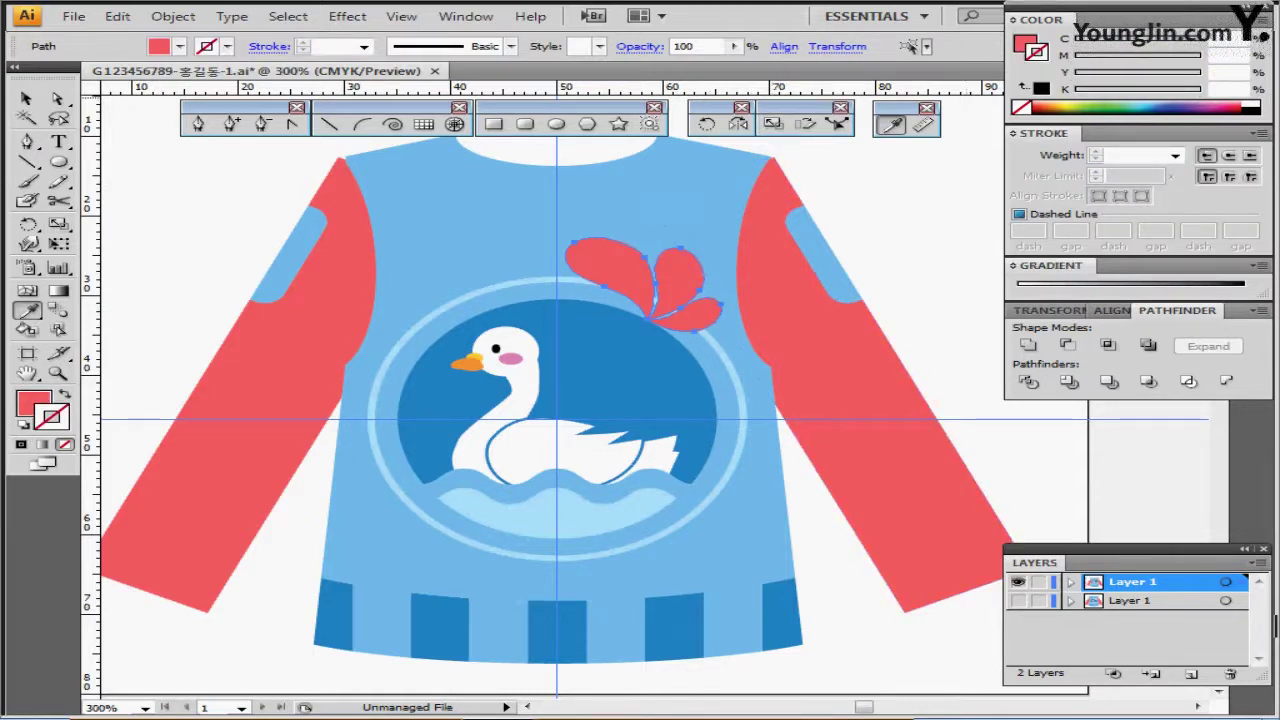
Step: Duplicate the three red petals with a slight offset up and to the left of the originals
key("x")
double_click(1219, 56)
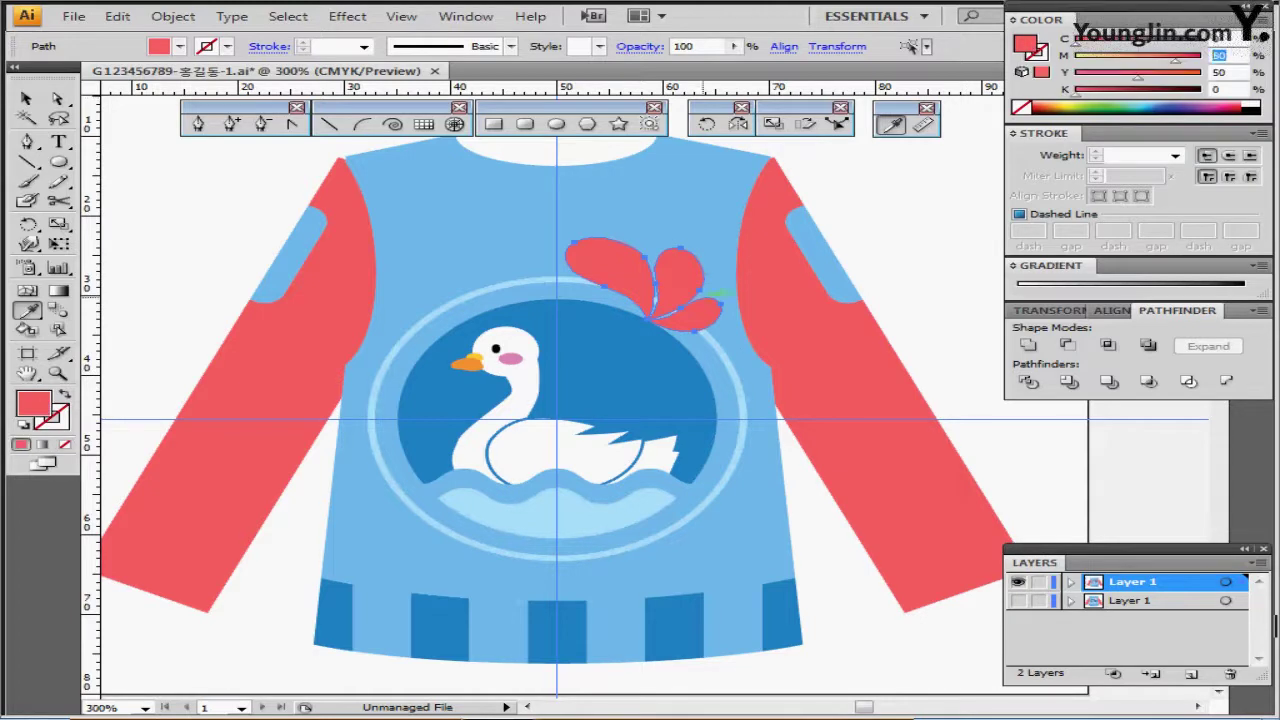
key("ctrl")
key("ctrl+shift+b")
key("ctrl+shift+b")
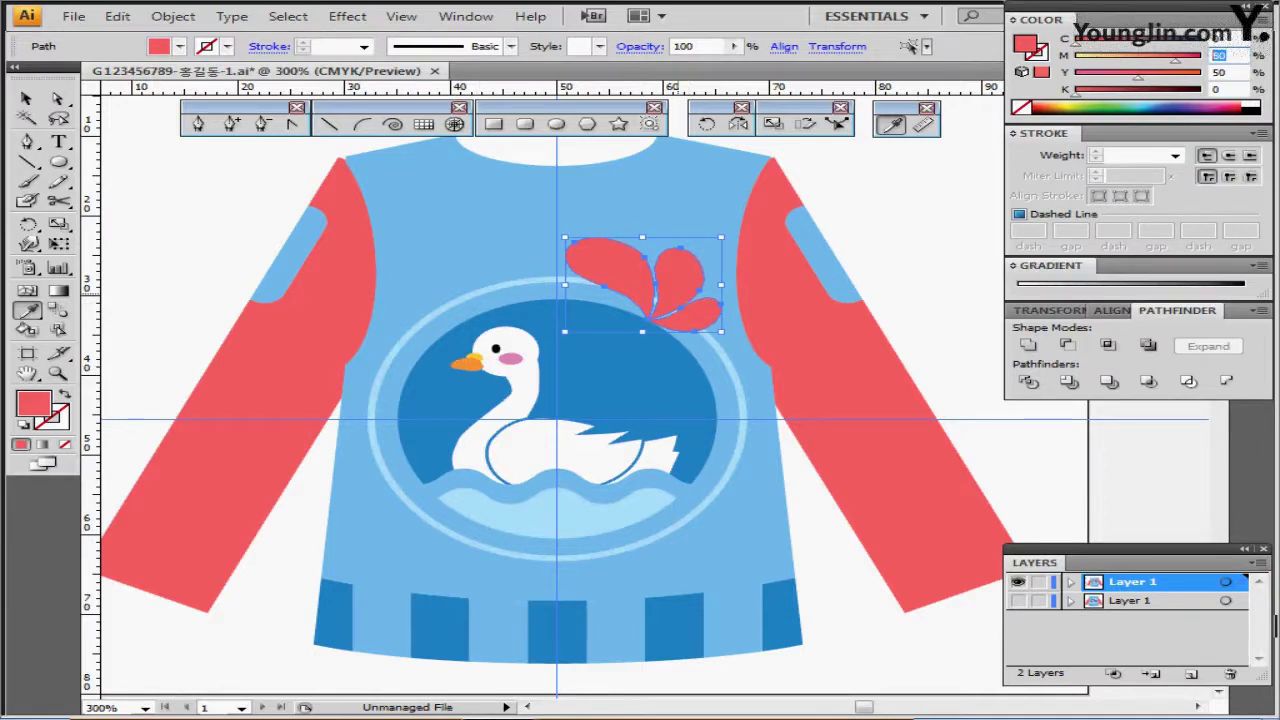
left_click_drag(690, 291, 672, 295)
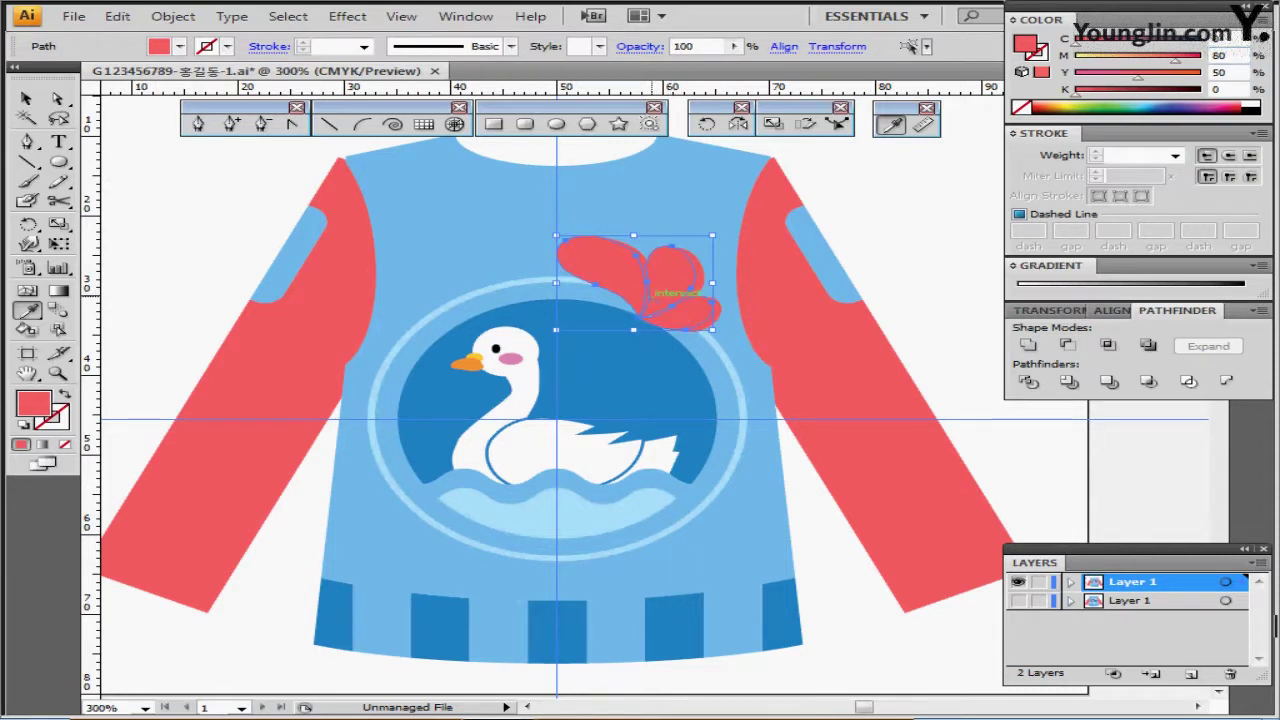
Step: Fill the duplicated petals with the duck's white using the Eyedropper and deselect them
key("a")
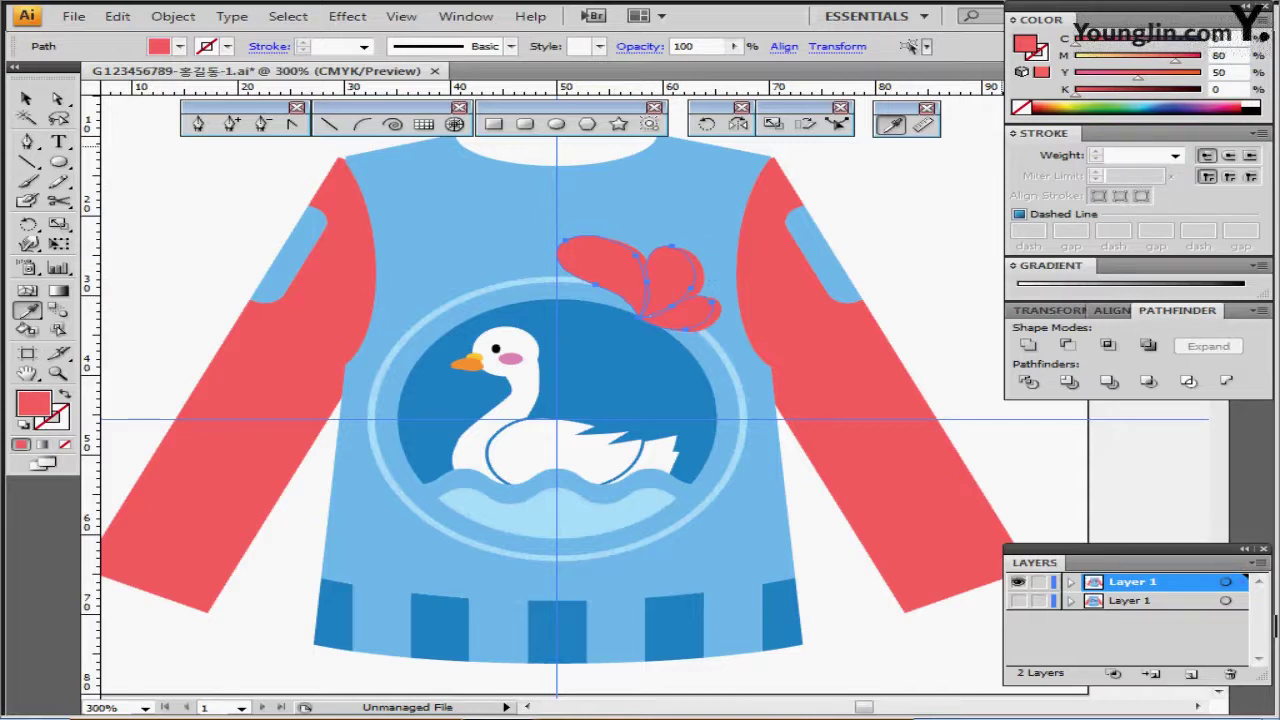
left_click(590, 448)
left_click(868, 245, "ctrl")
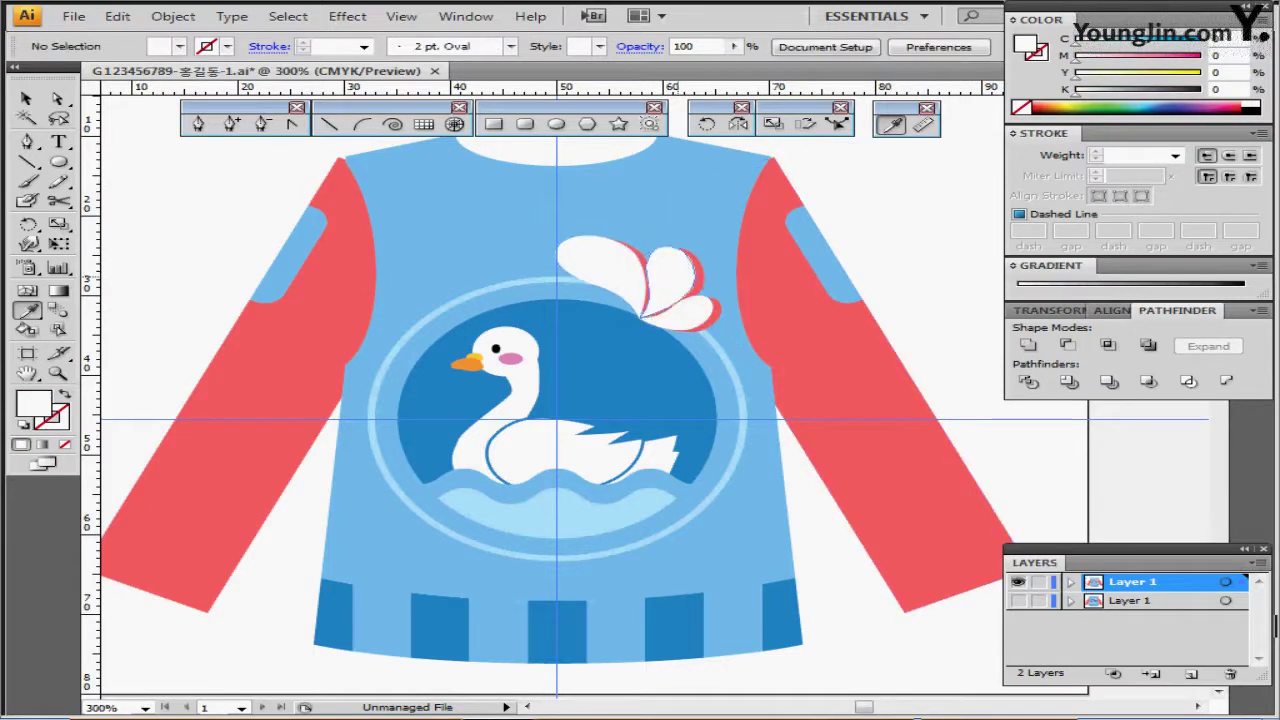
Step: Recolour the white middle petal with the pale blue sampled from the lower wave
left_click(668, 272, "ctrl")
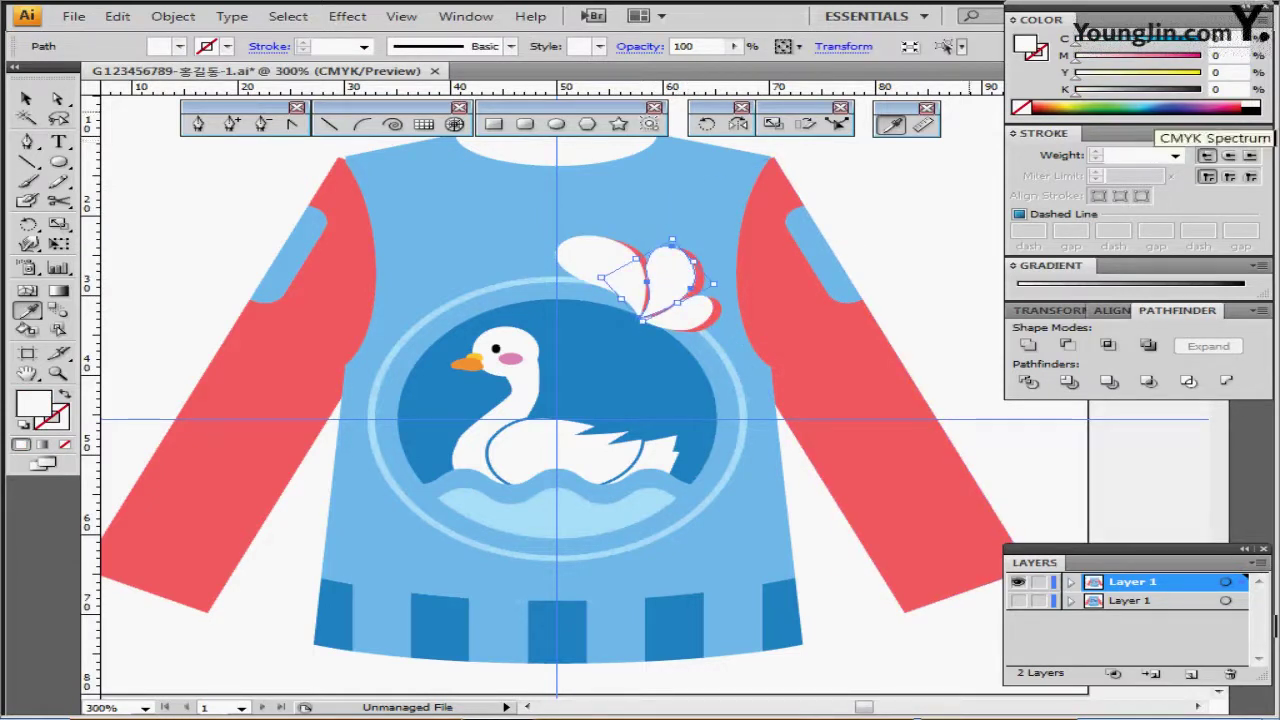
left_click(753, 377)
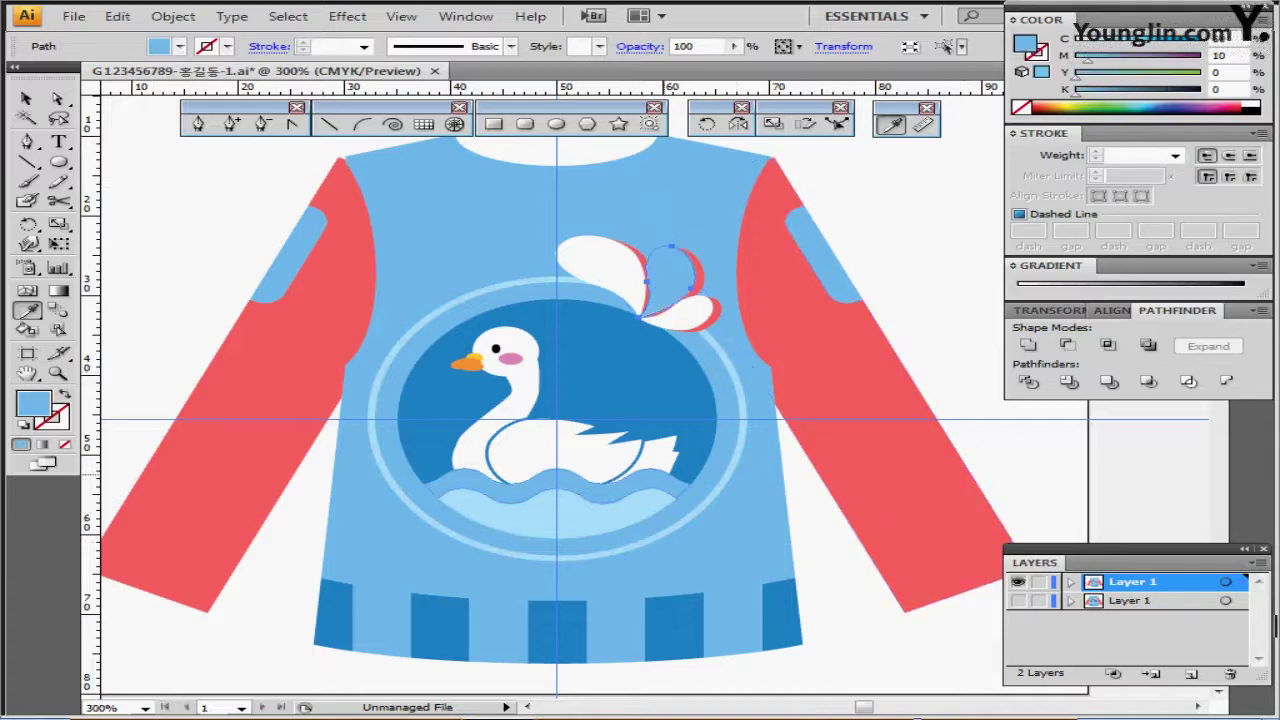
left_click(560, 512)
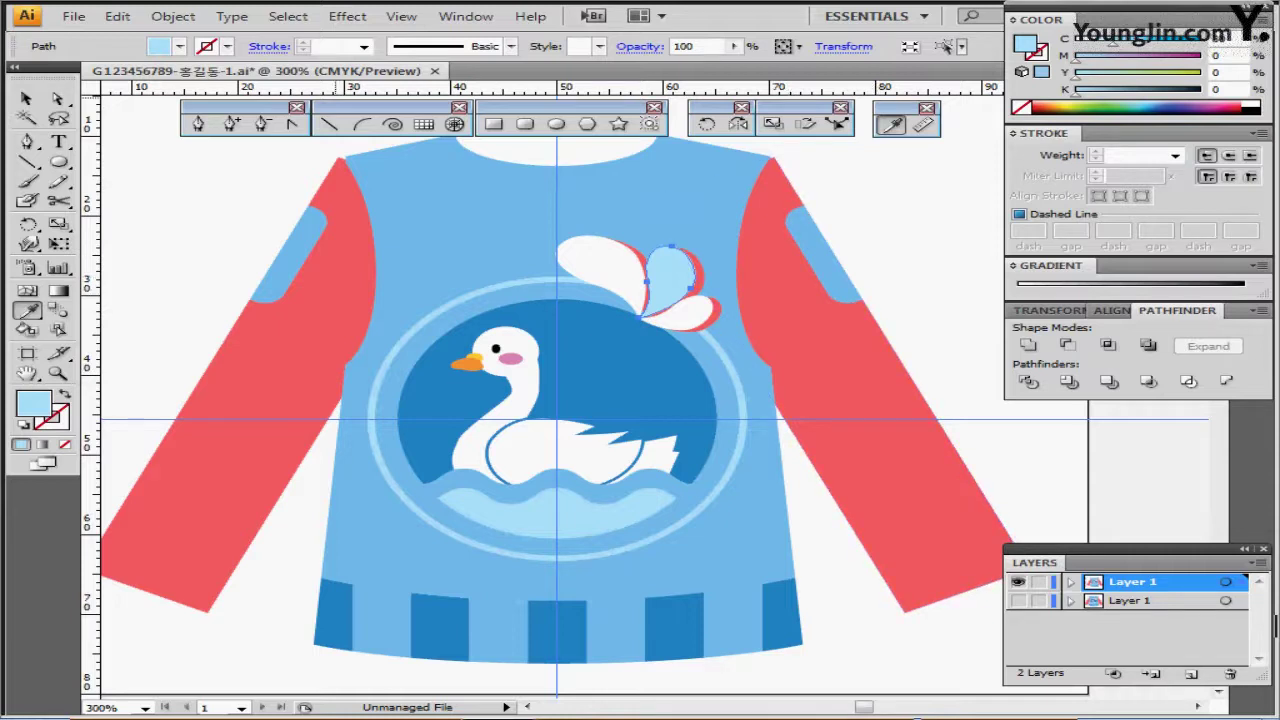
Step: Rotate a copy of the pale blue petal by 160° about the guide intersection at the emblem's centre
left_click(706, 123)
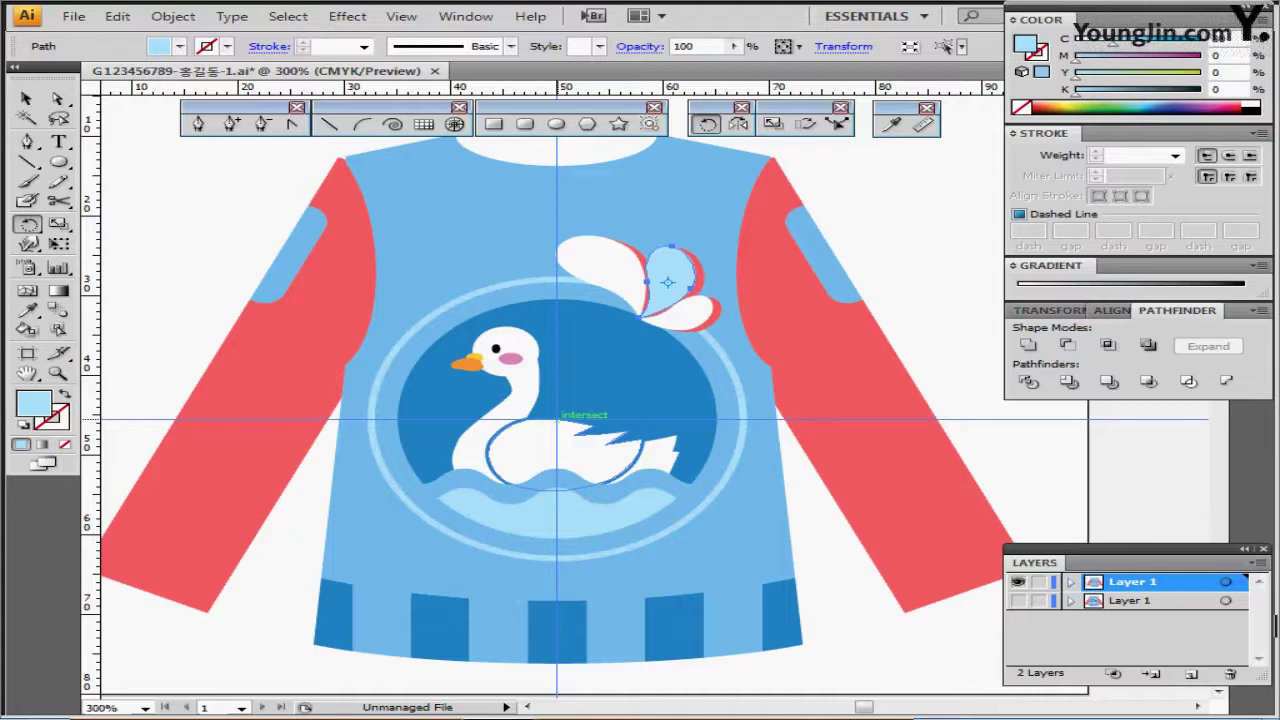
left_click(557, 419, "alt")
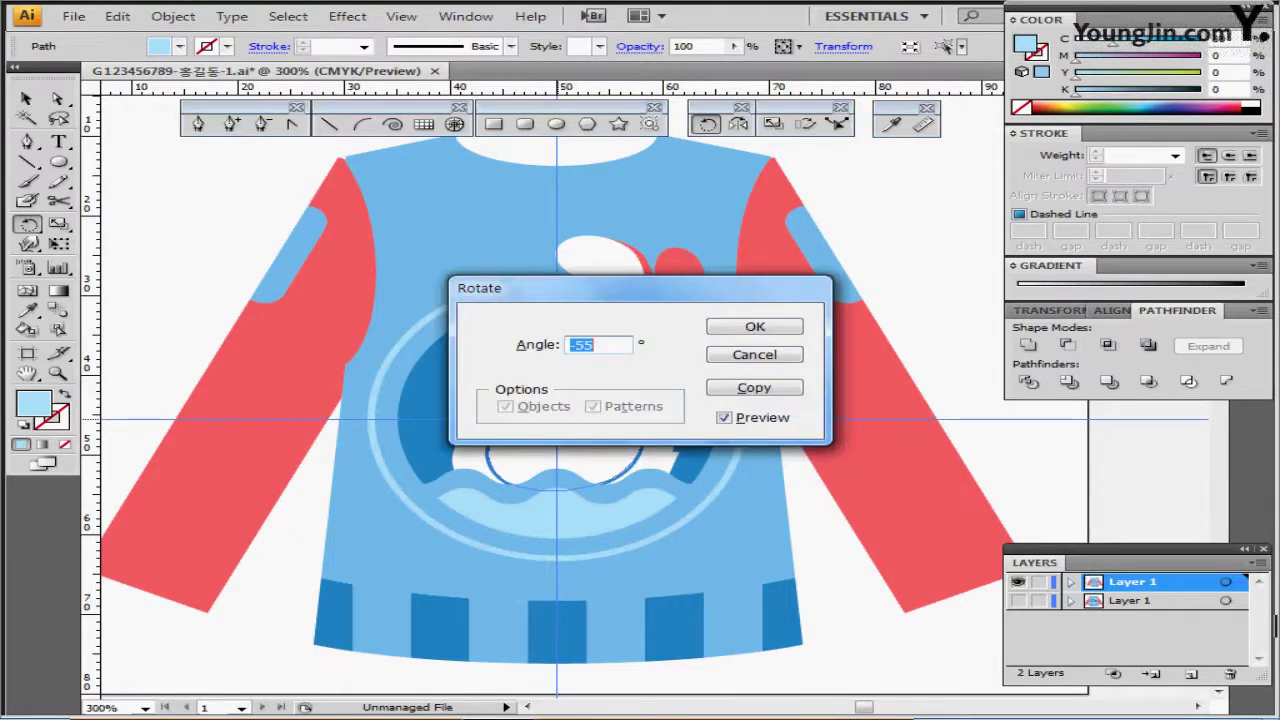
left_click_drag(602, 289, 787, 221)
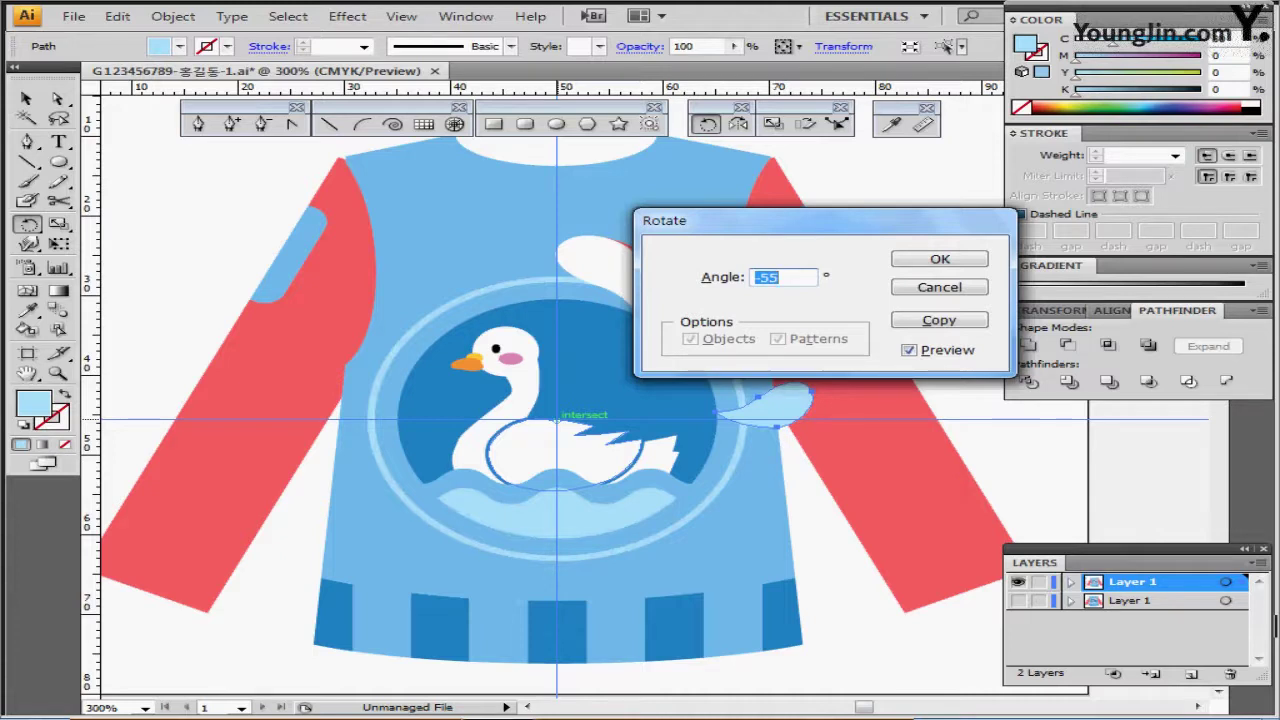
type("160")
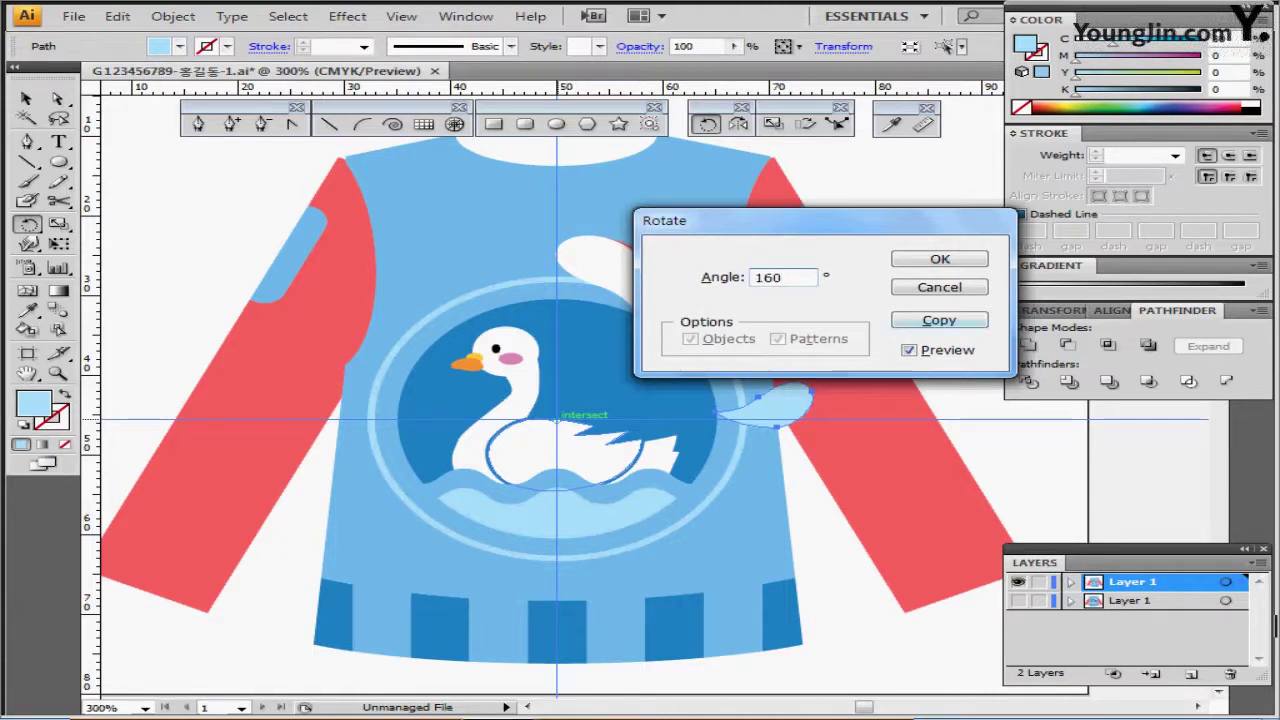
left_click(939, 320)
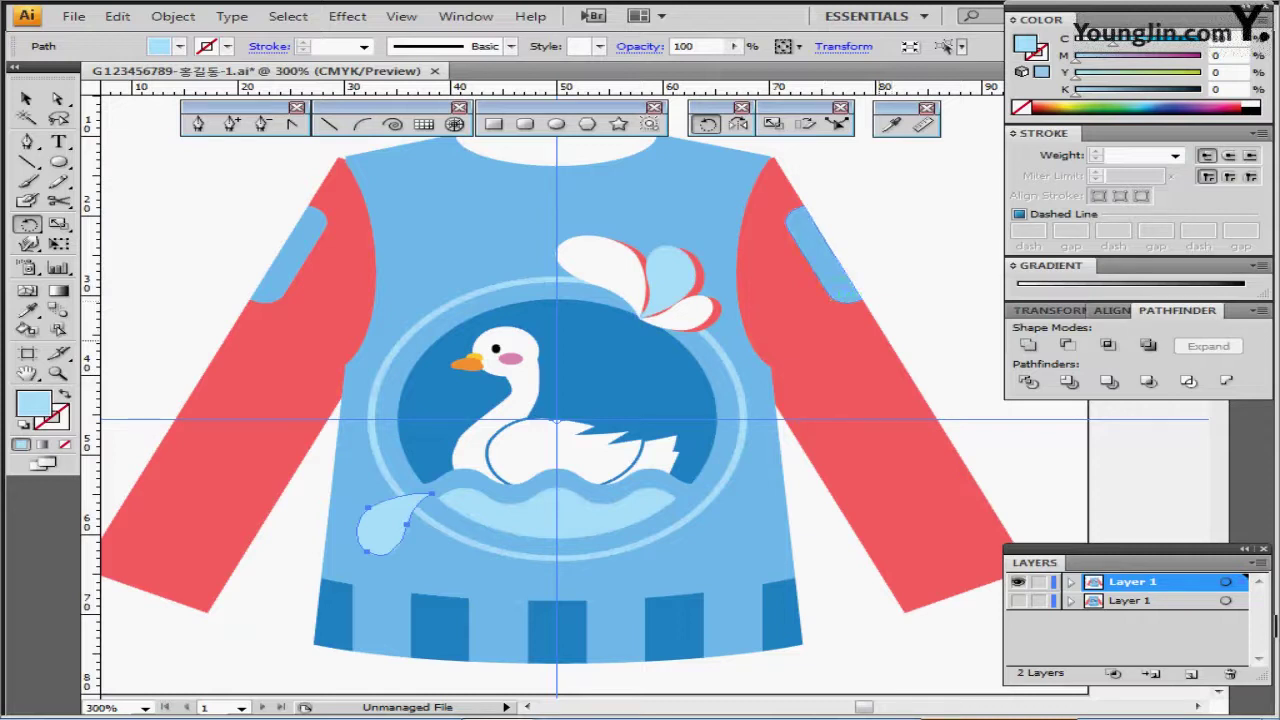
Step: Hide the guides and fit the artboard in the window to show the whole shirt
key("ctrl+minus")
left_click_drag(718, 305, 676, 288)
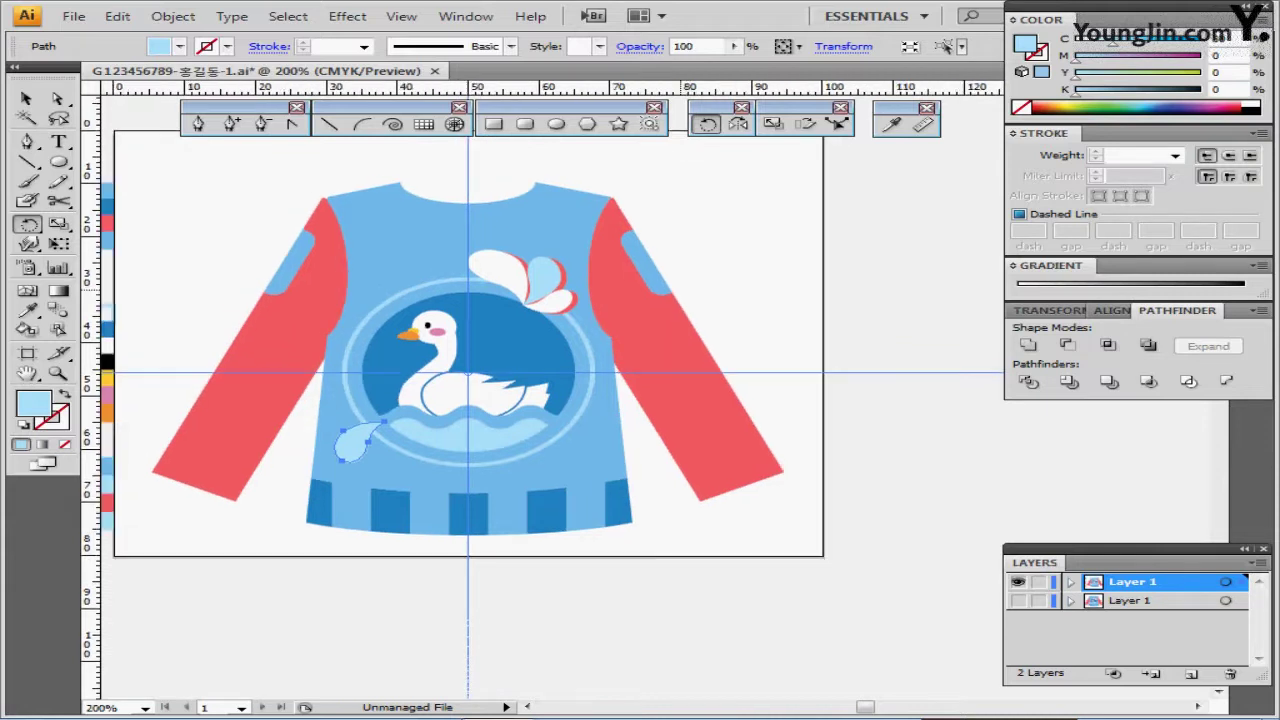
key("ctrl+semicolon")
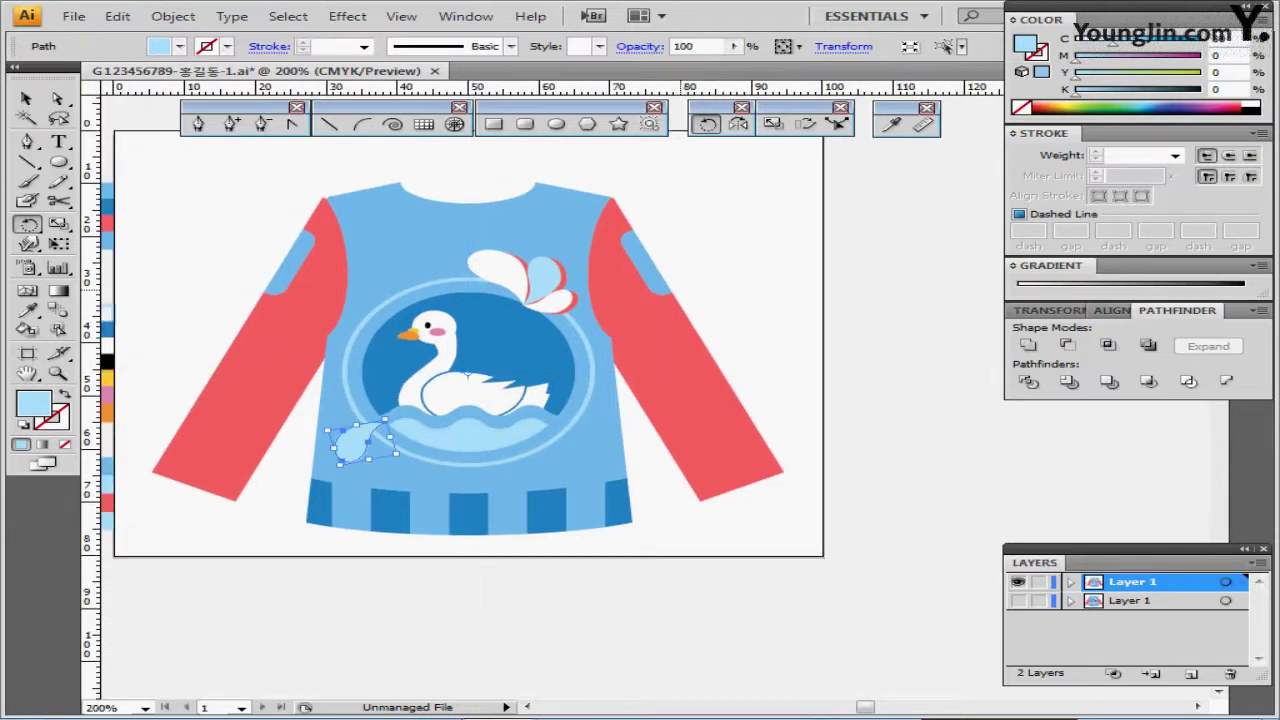
key("ctrl+0")
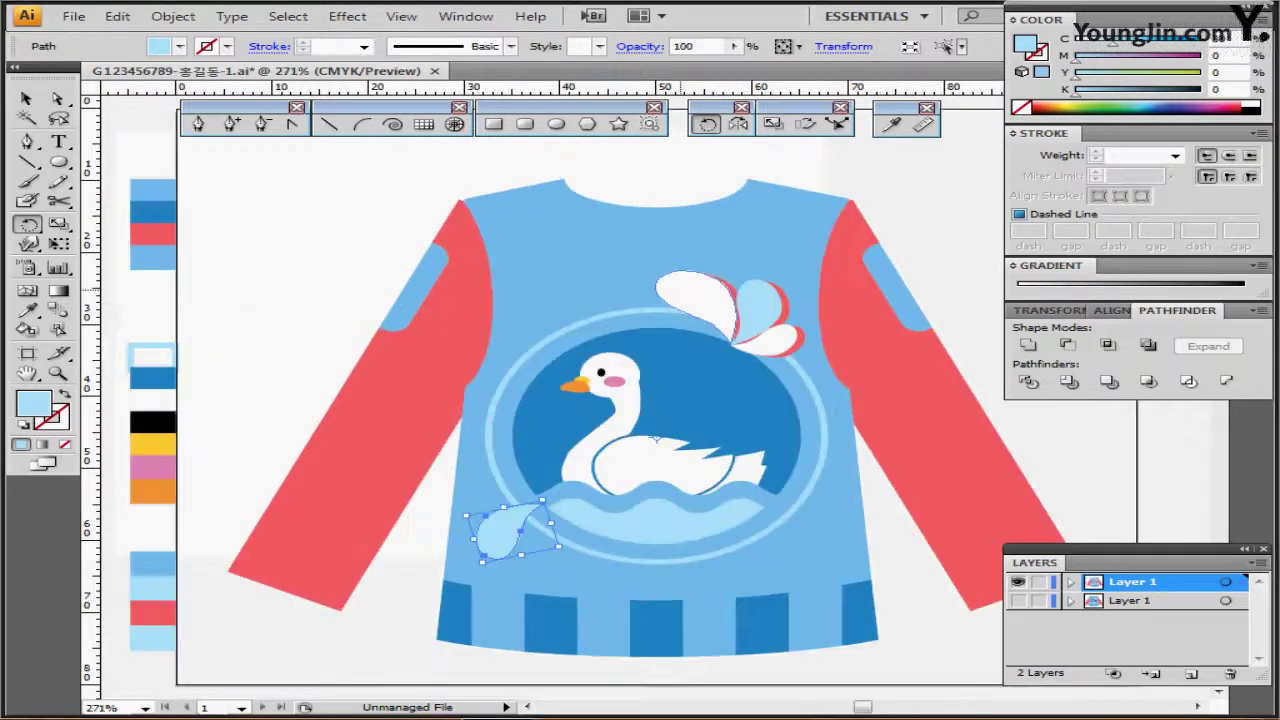
left_click_drag(690, 278, 615, 284)
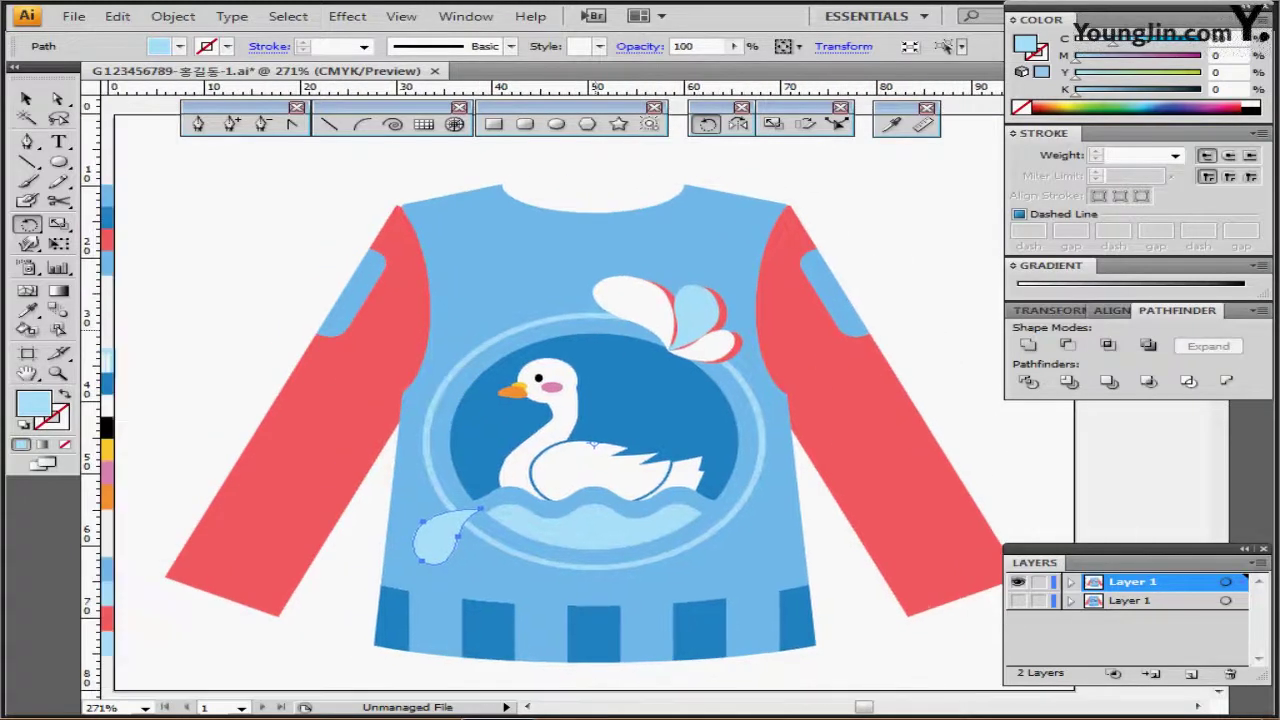